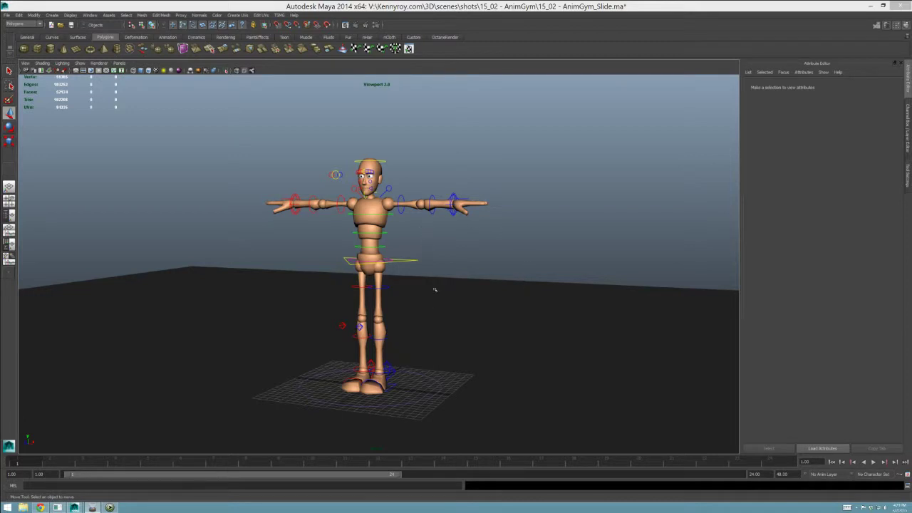
Step: Set the animation's playback range to end at frame 72
alt+right_drag(467, 244, 365, 261)
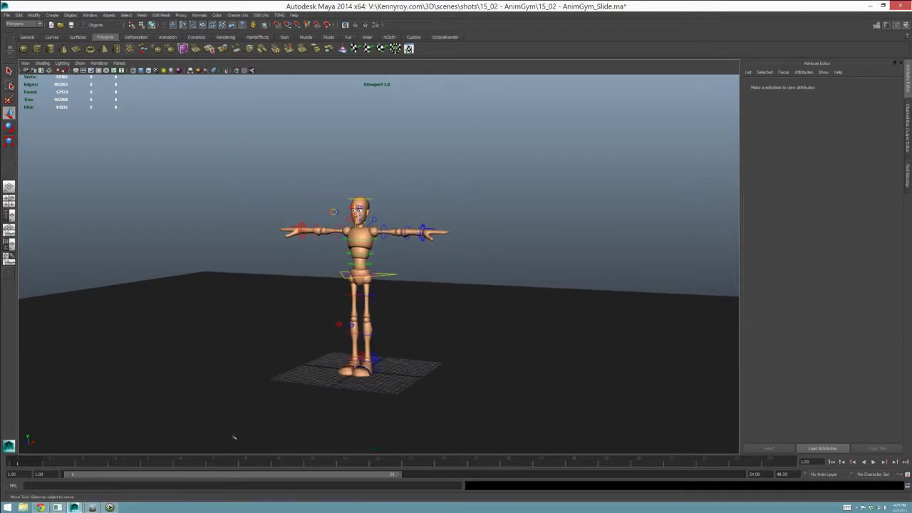
right_click(273, 464)
click(327, 446)
drag(766, 475, 740, 475)
text(72)
key(Return)
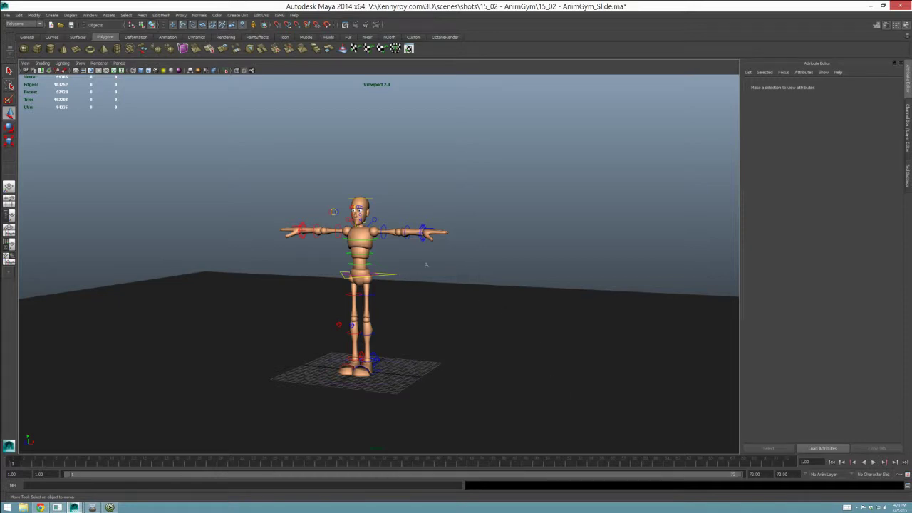
Step: Set the proxy geometry layer to reference mode and key all of the rig's controls at frame 1
click(390, 274)
scroll(461, 289, up, 2)
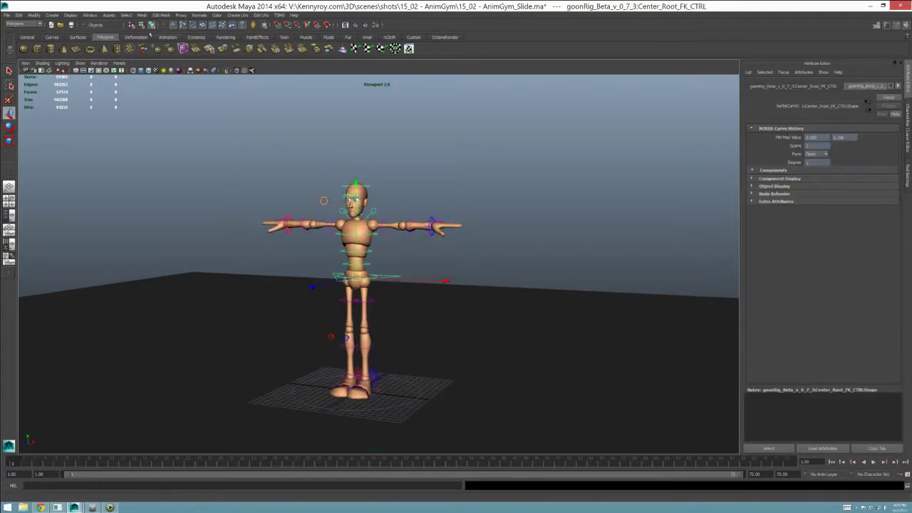
click(908, 123)
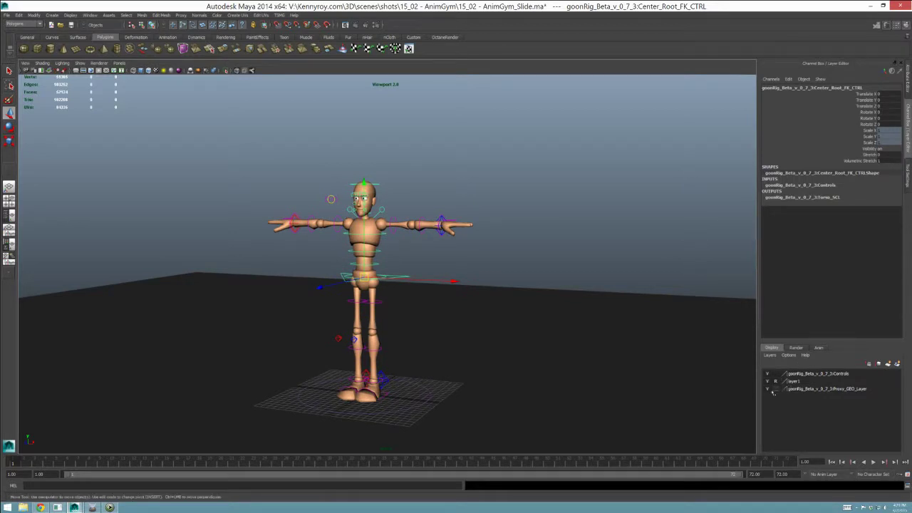
click(558, 210)
drag(171, 158, 533, 414)
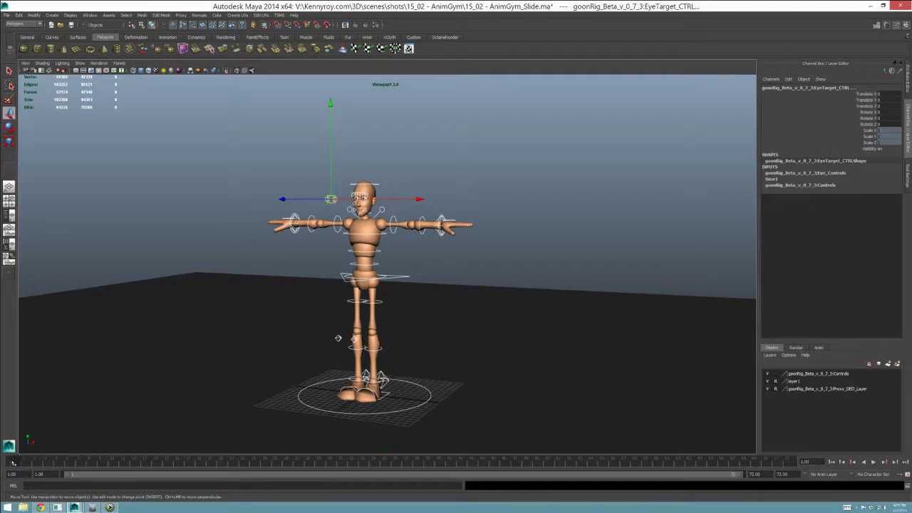
key(s)
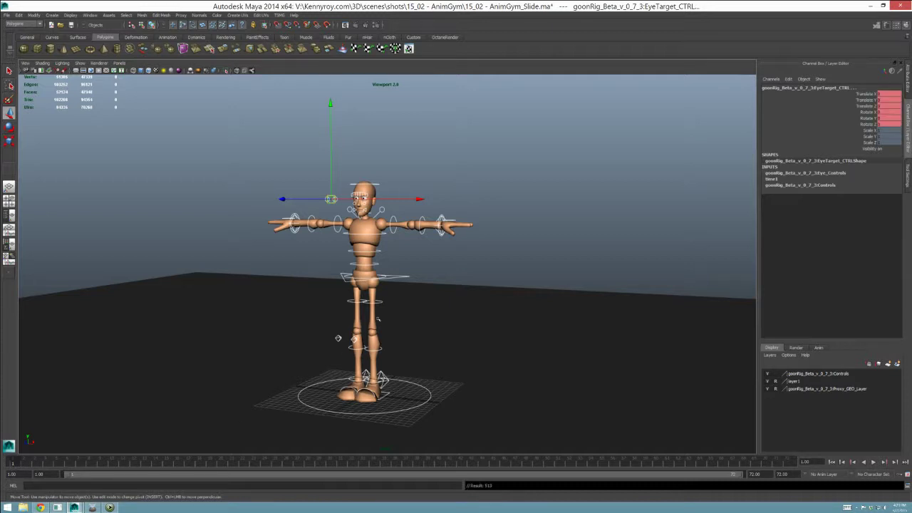
Step: Create a polygon cube at the origin and scale it into an upright box about 7.24 units wide and deep
key(q)
click(422, 283)
click(408, 276)
click(74, 91)
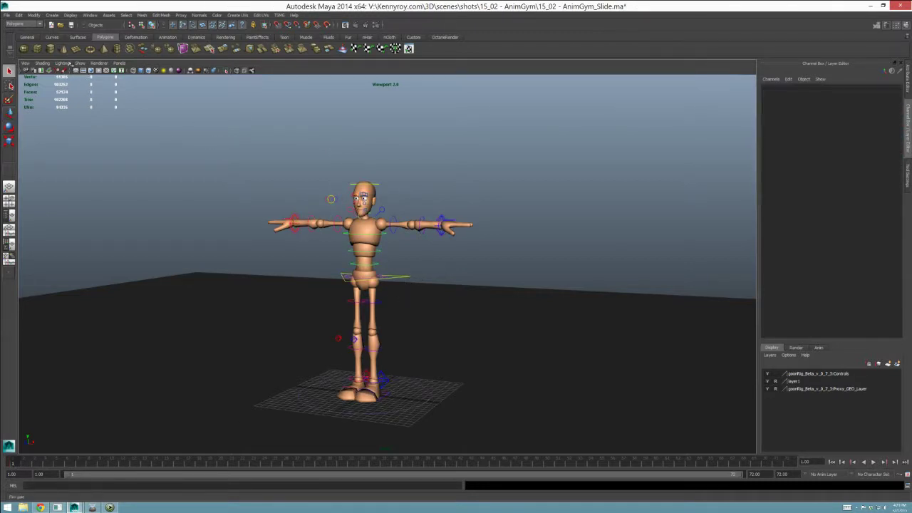
click(36, 49)
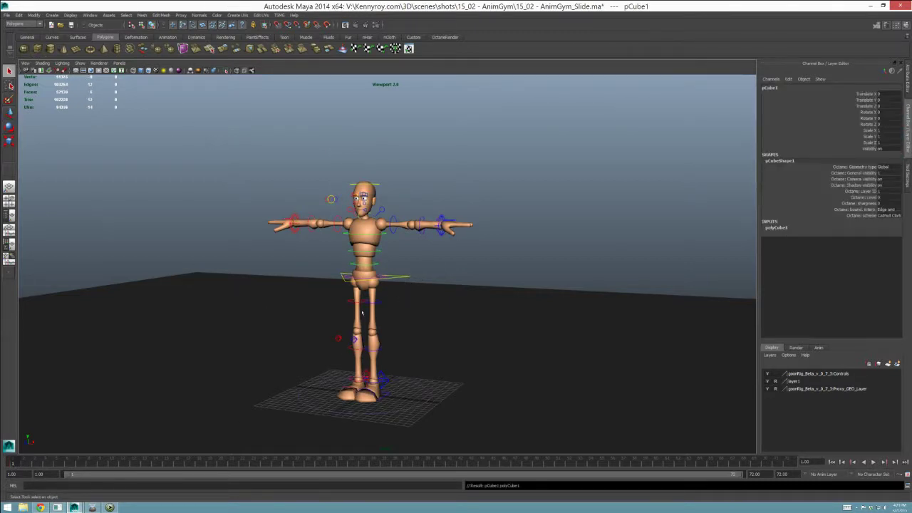
key(r)
drag(364, 394, 387, 362)
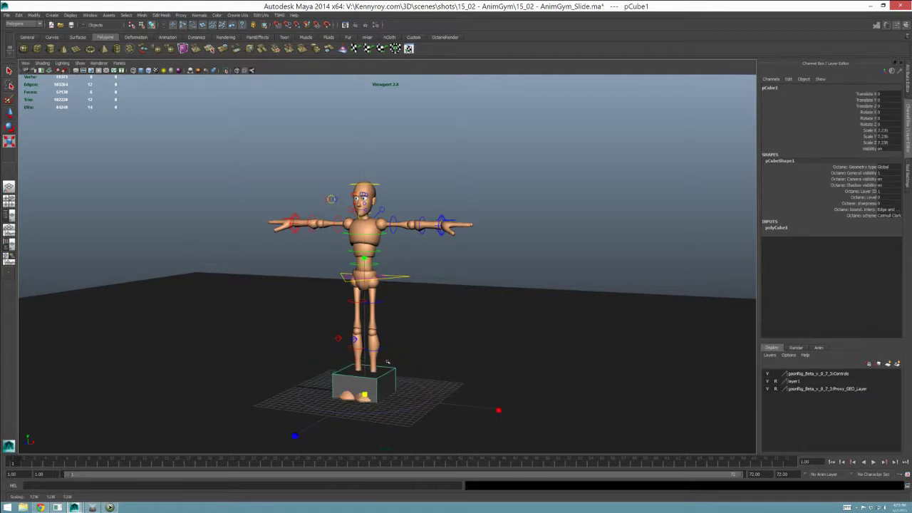
drag(365, 260, 365, 57)
Step: Raise the box to the character's torso and stretch its Y scale to about 24.46
key(w)
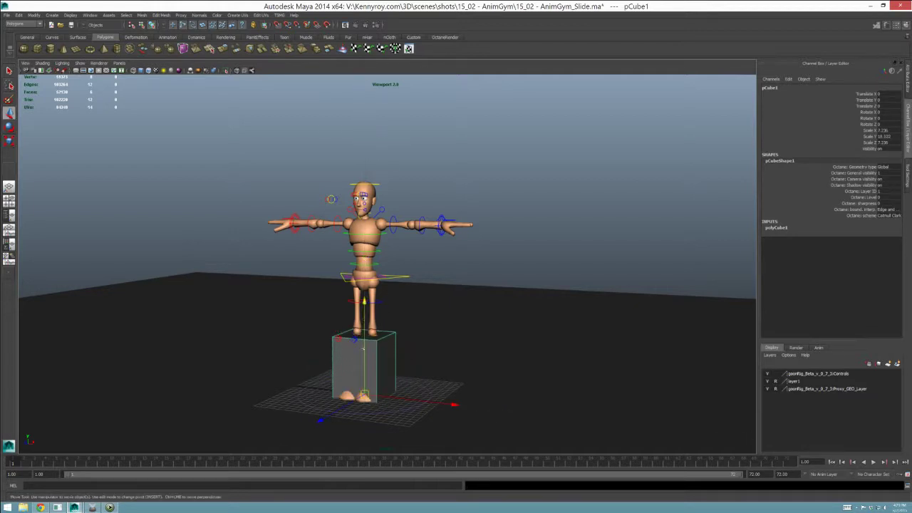
drag(365, 394, 375, 247)
key(r)
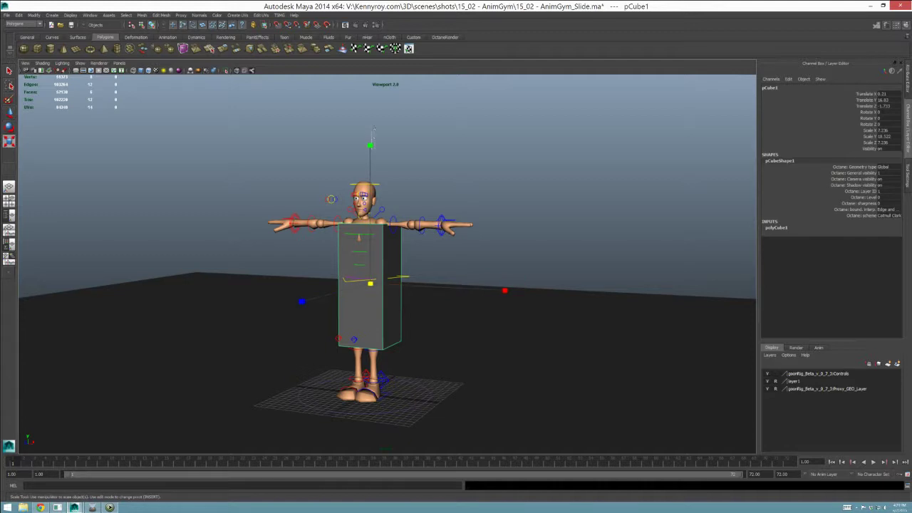
drag(370, 145, 372, 106)
key(e)
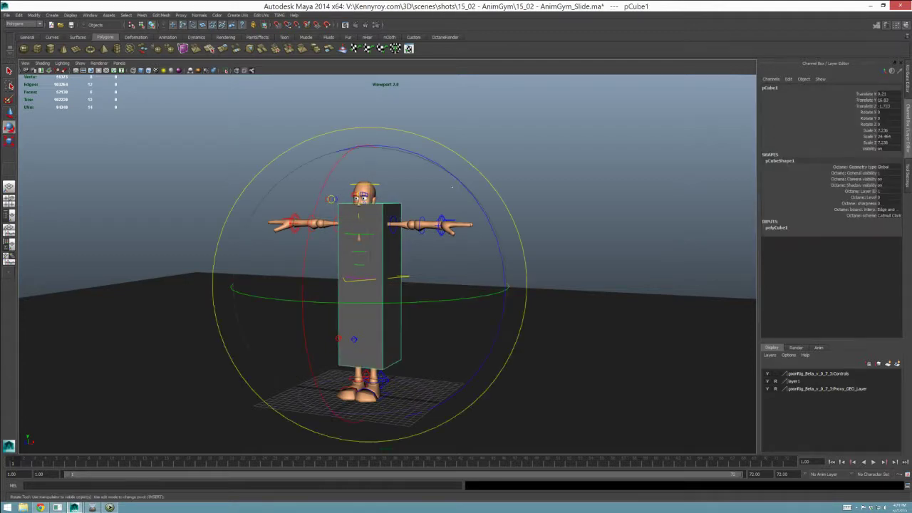
Step: Tilt the box, move it into the air beside the character's right hand and key it at frame 1
alt+right_drag(555, 254, 465, 224)
alt+middle_drag(464, 223, 491, 212)
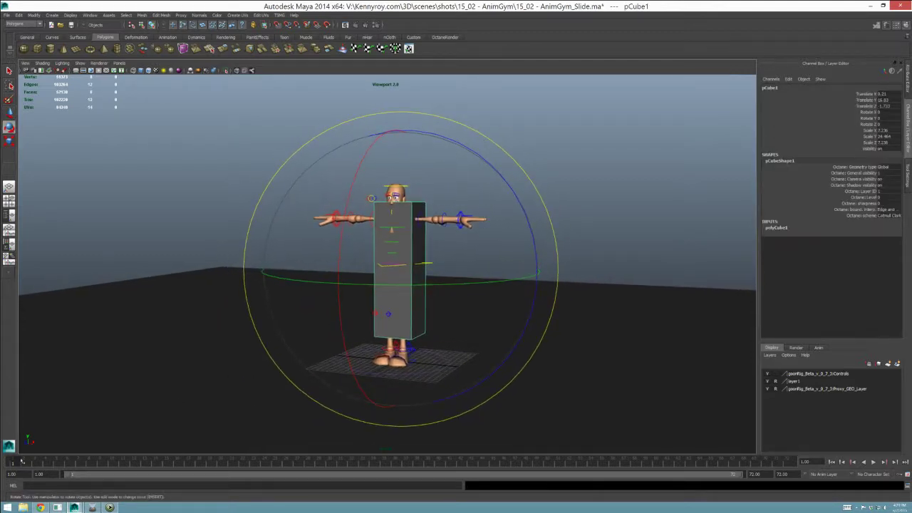
drag(363, 192, 444, 197)
key(w)
drag(401, 271, 272, 227)
key(minus)
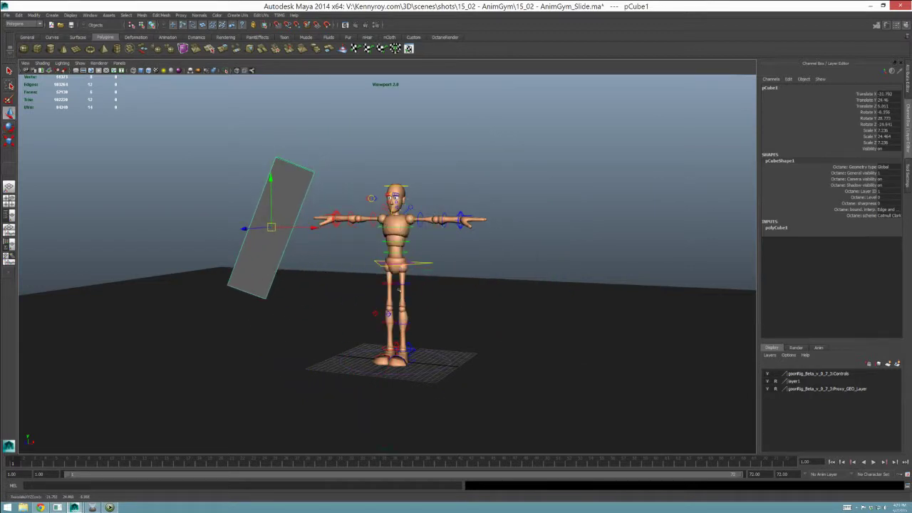
key(s)
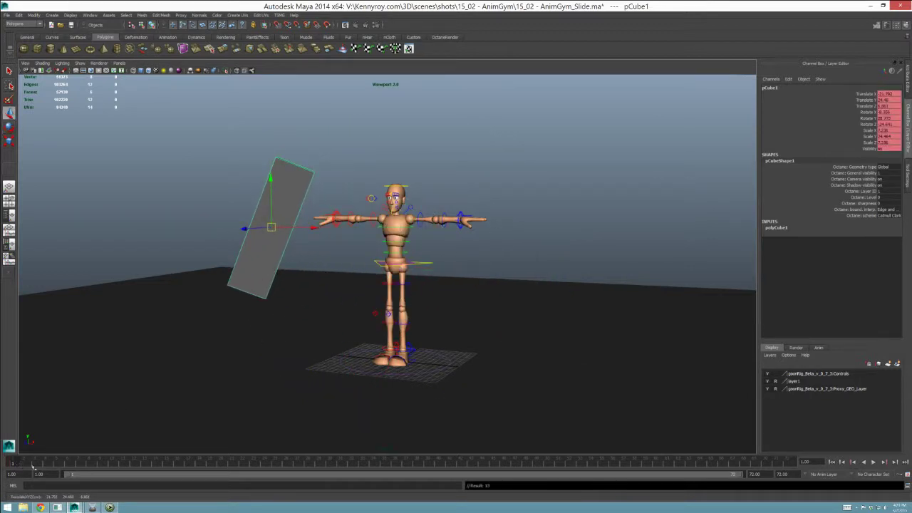
click(133, 464)
middle_drag(226, 291, 302, 235)
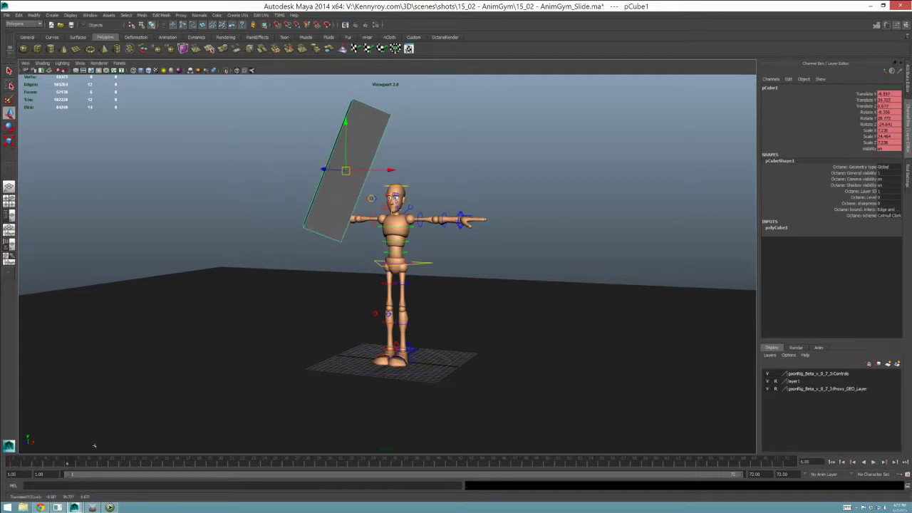
drag(98, 463, 120, 468)
key(alt+v)
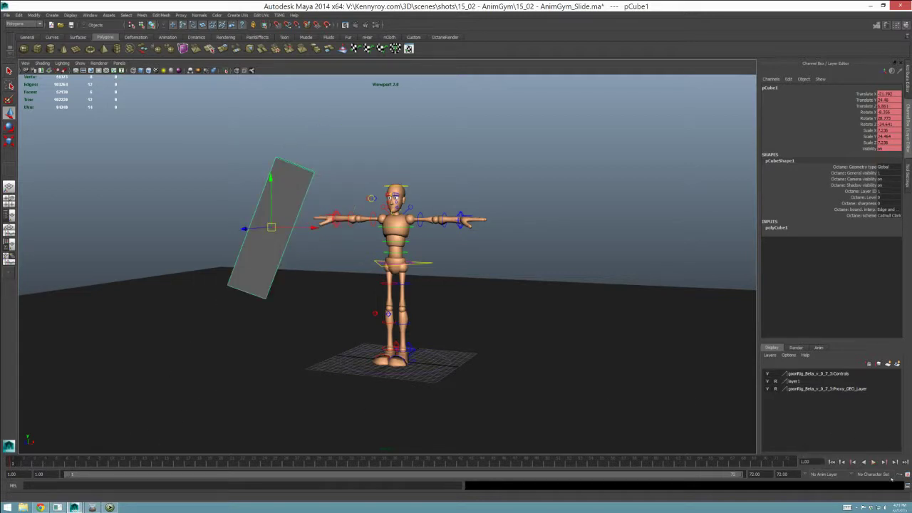
Step: At frame 7, move the box up above the character's right arm and key it
click(78, 464)
middle_drag(217, 371, 282, 326)
key(s)
Step: At frame 13, rotate the box to show its side face and move it across in front of the character's upper body
click(144, 462)
key(e)
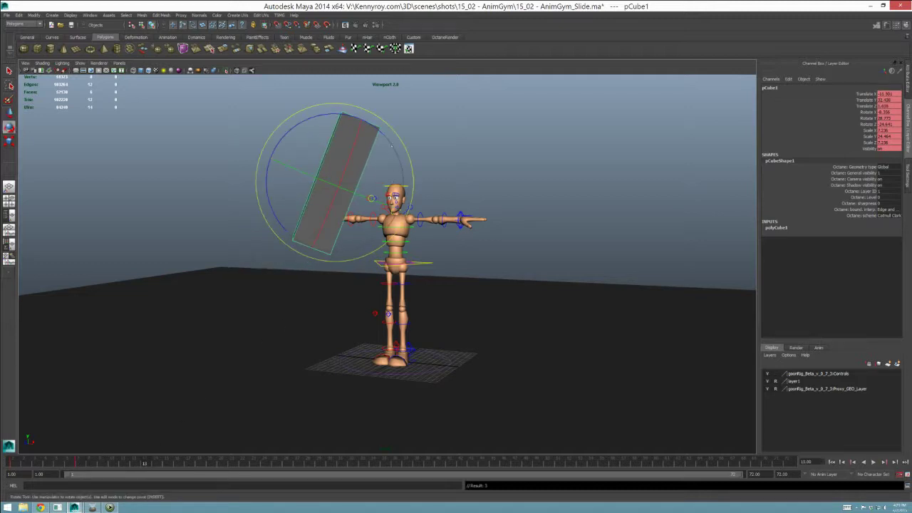
drag(391, 127, 354, 162)
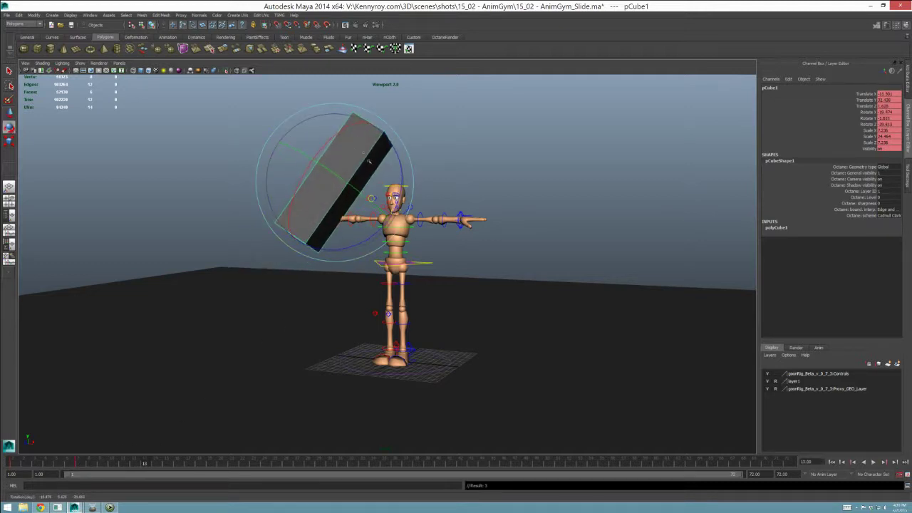
key(w)
middle_drag(371, 178, 448, 183)
drag(448, 182, 454, 185)
Step: At frame 19, tip the box toward horizontal and lower it to the ground on the character's left side
click(211, 462)
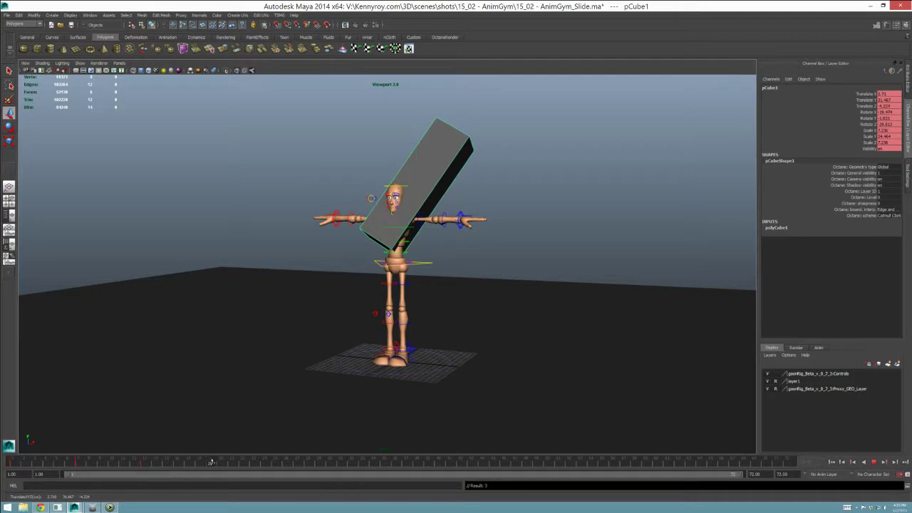
key(e)
drag(476, 290, 429, 274)
key(w)
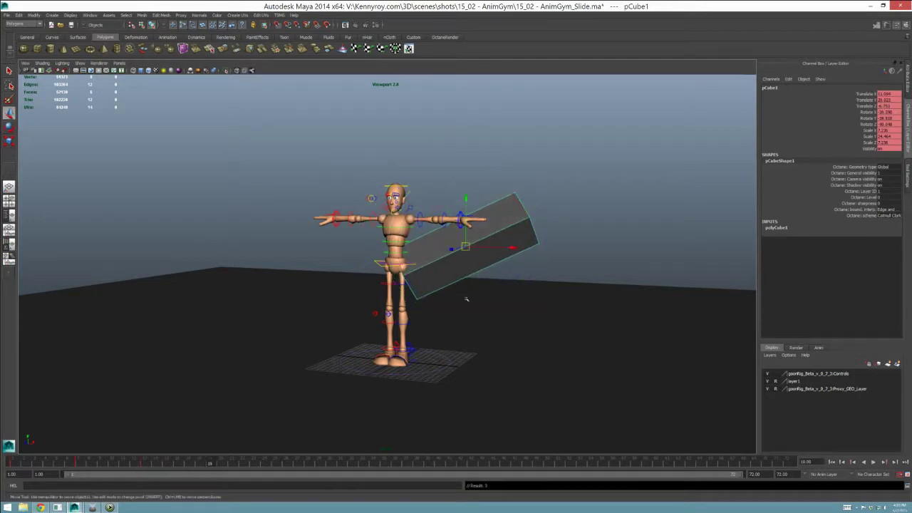
drag(467, 246, 507, 310)
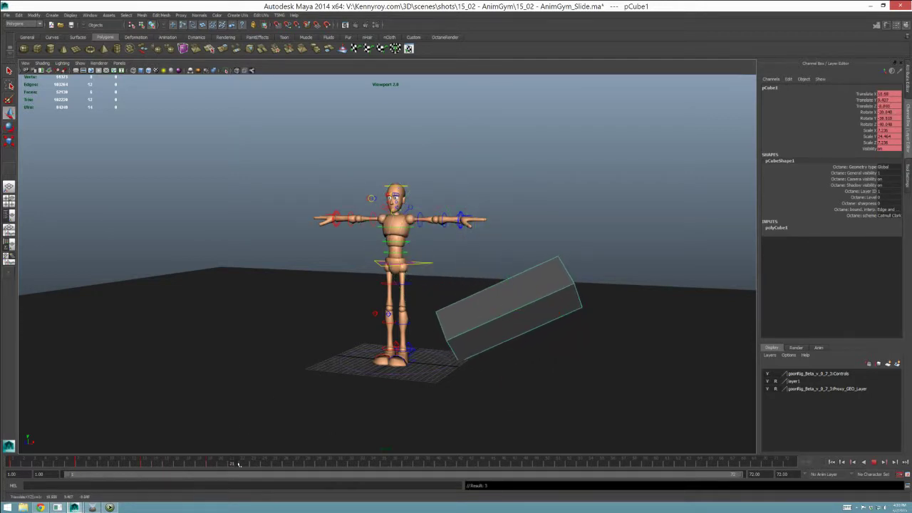
Step: At frame 22, shorten the box along its length and enlarge it uniformly to a Y scale of about 15.78
click(242, 462)
key(r)
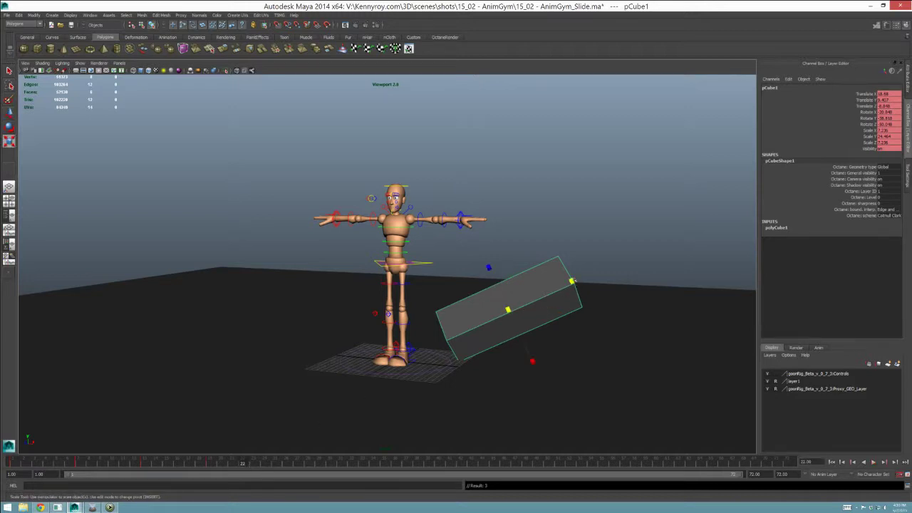
drag(574, 282, 356, 386)
click(212, 462)
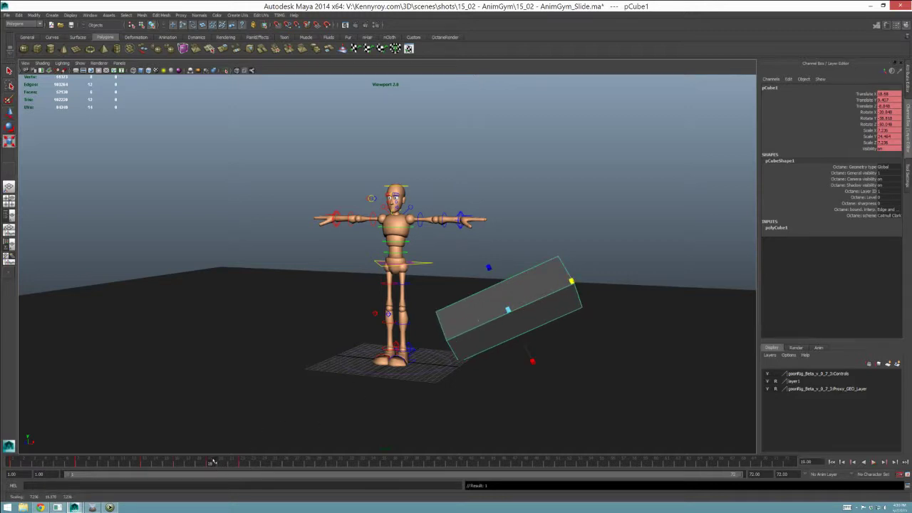
click(243, 463)
key(e)
key(r)
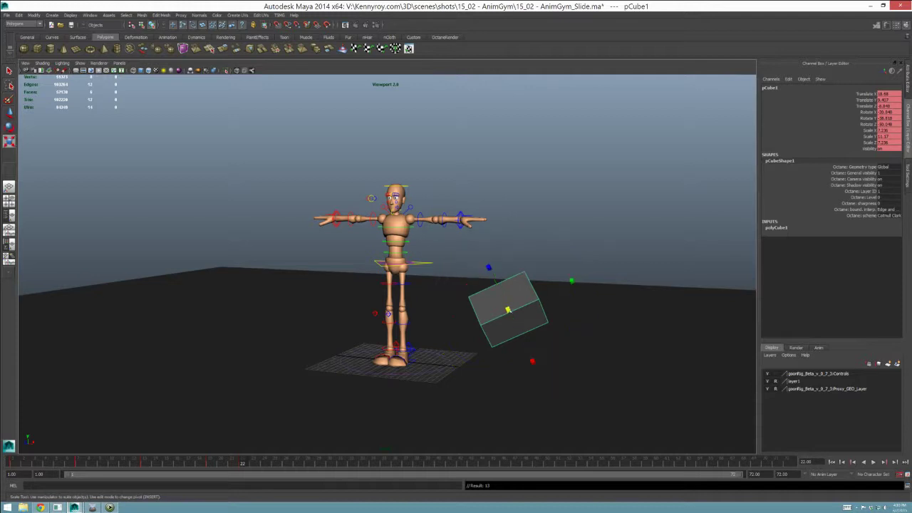
drag(508, 309, 546, 348)
Step: Roll the resized box onward at frame 22 and shift it slightly farther from the character
key(e)
click(275, 463)
key(w)
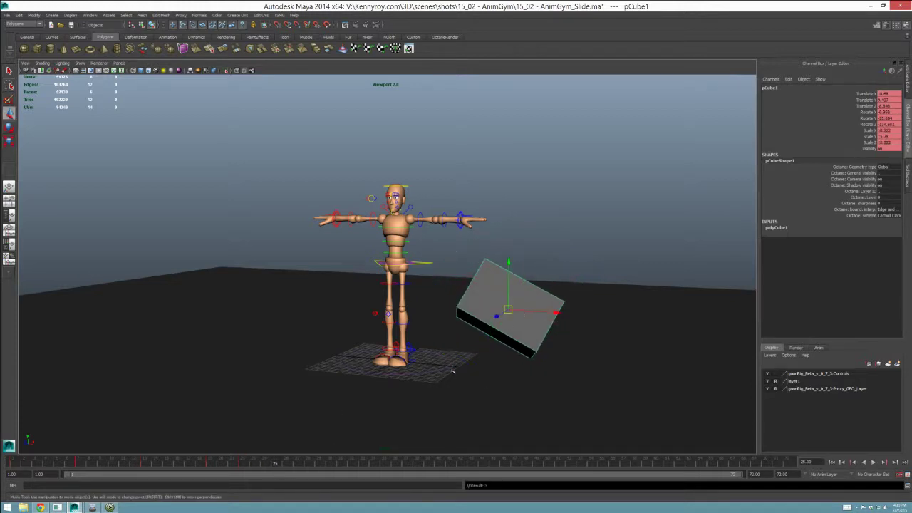
drag(533, 306, 553, 319)
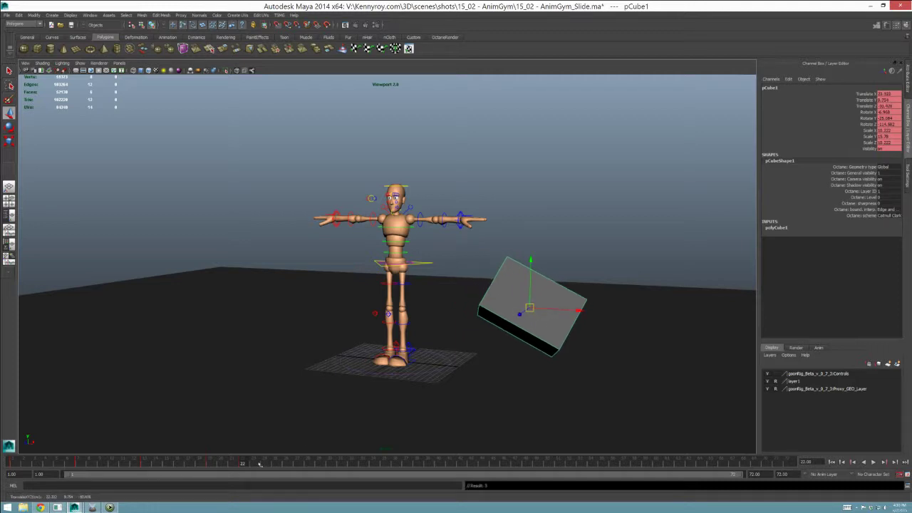
Step: At frame 26, rotate the box nearly upright and move it farther away on the character's left side
click(286, 463)
key(e)
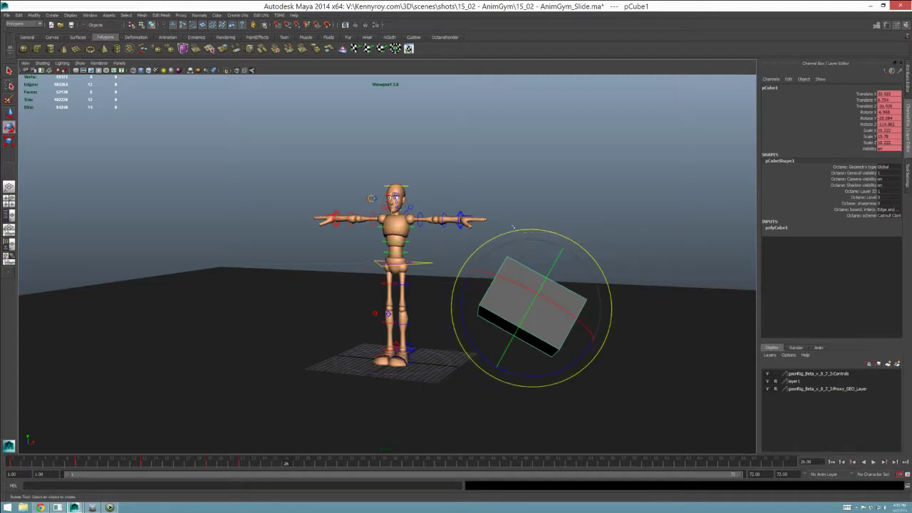
drag(519, 229, 619, 255)
key(w)
drag(532, 308, 576, 315)
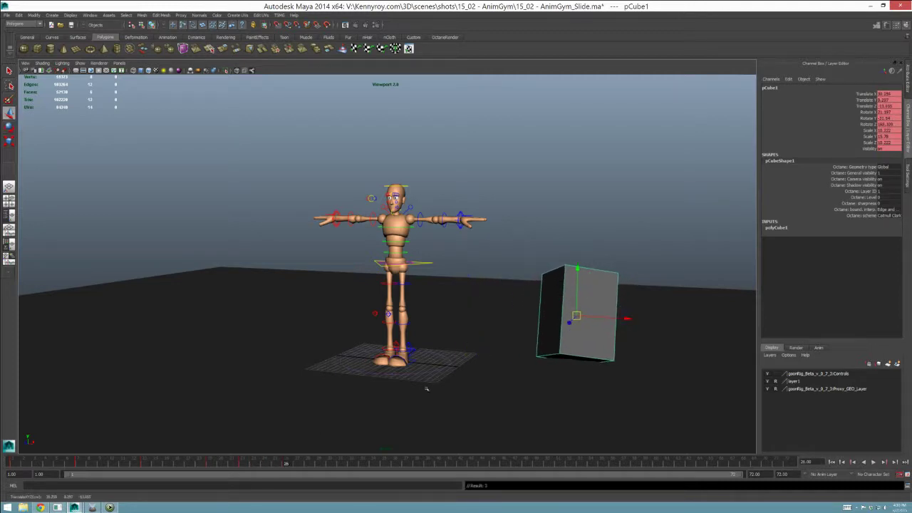
Step: At frame 32, tumble the box onto its next side and move it a little farther from the character
click(351, 462)
key(e)
drag(540, 248, 706, 276)
key(w)
drag(577, 315, 597, 318)
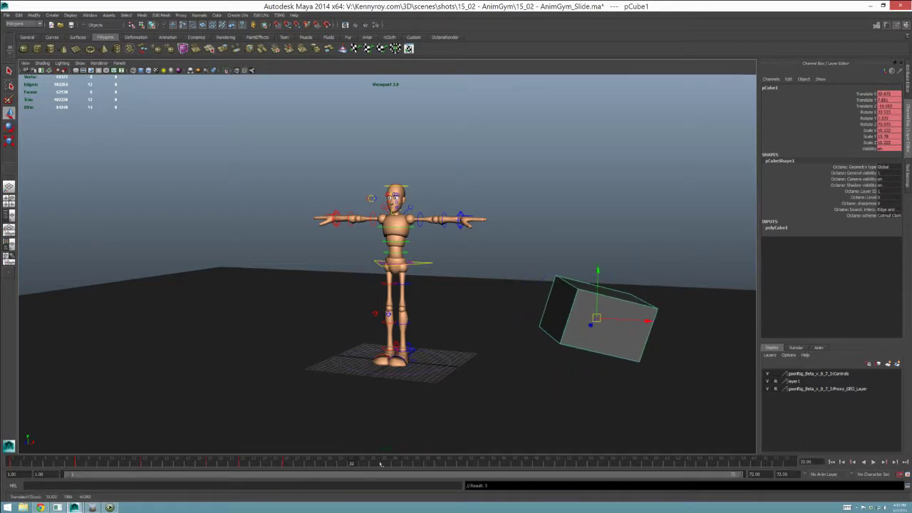
Step: At frame 40, rotate the box to sit nearly level and adjust its resting position on the ground
click(439, 463)
key(e)
drag(549, 279, 622, 265)
drag(585, 300, 632, 334)
key(w)
key(ctrl+z)
drag(586, 279, 590, 282)
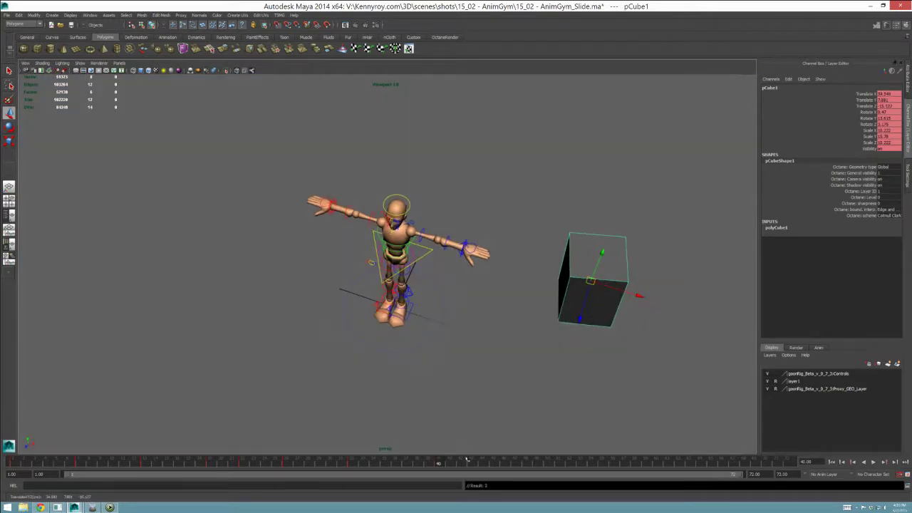
Step: Slide the box progressively farther from the character at frames 46 and 53, with a slight final shift near frame 59
drag(482, 460, 503, 460)
middle_drag(660, 260, 717, 238)
click(582, 461)
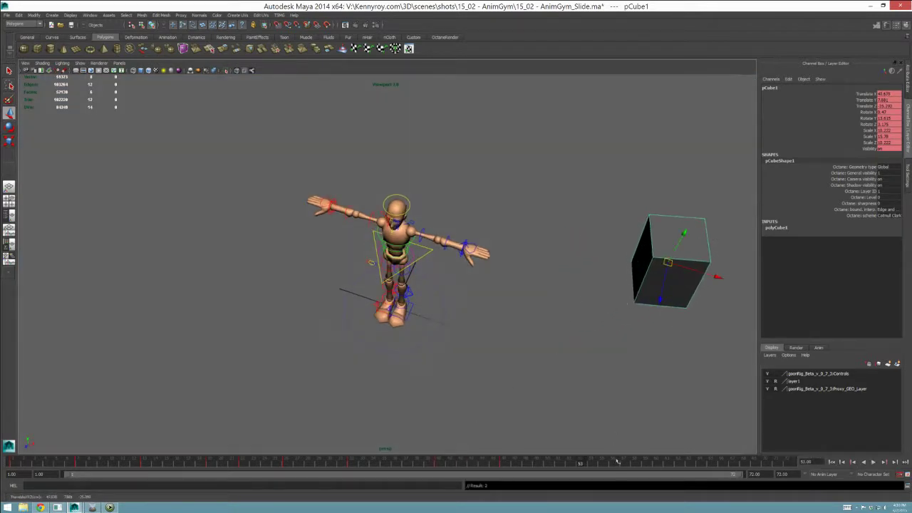
drag(618, 462, 645, 462)
middle_drag(737, 232, 742, 229)
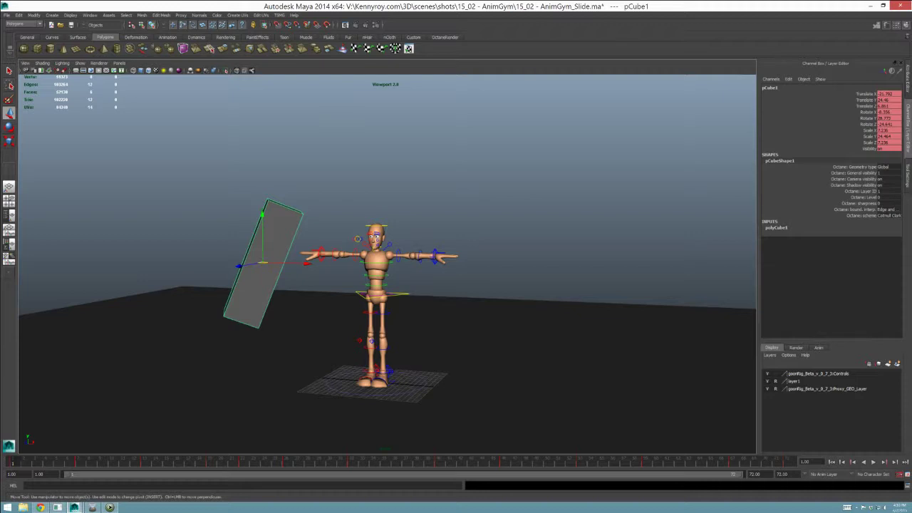
key(alt+Tab)
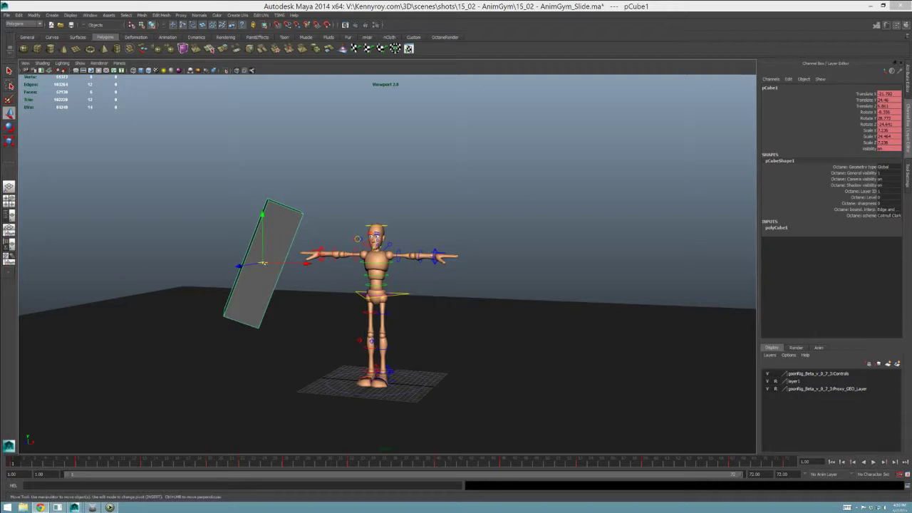
click(263, 263)
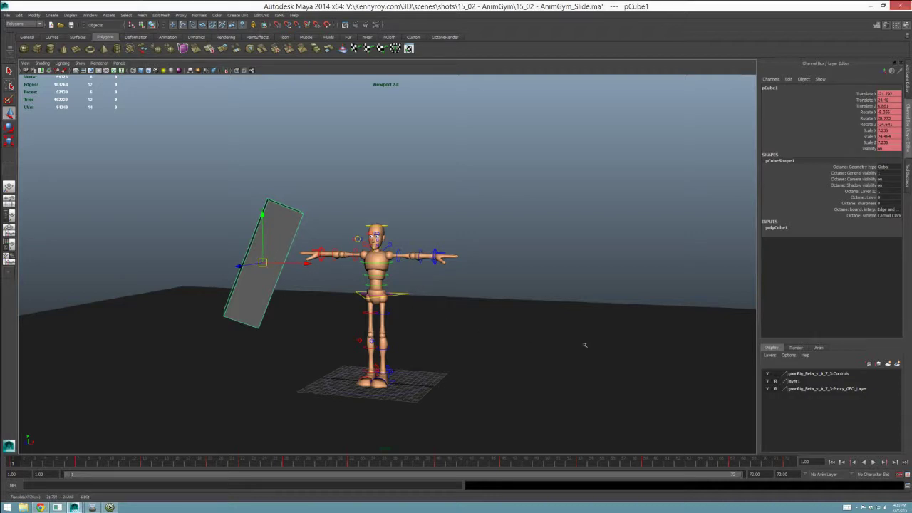
Step: Hide the character rig's proxy geometry and controls layers and play back the box animation
click(767, 389)
click(767, 374)
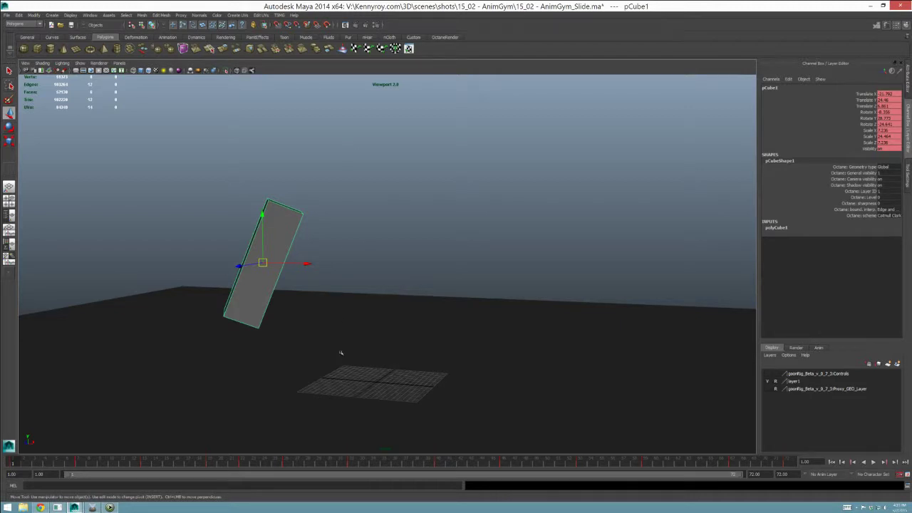
key(alt+v)
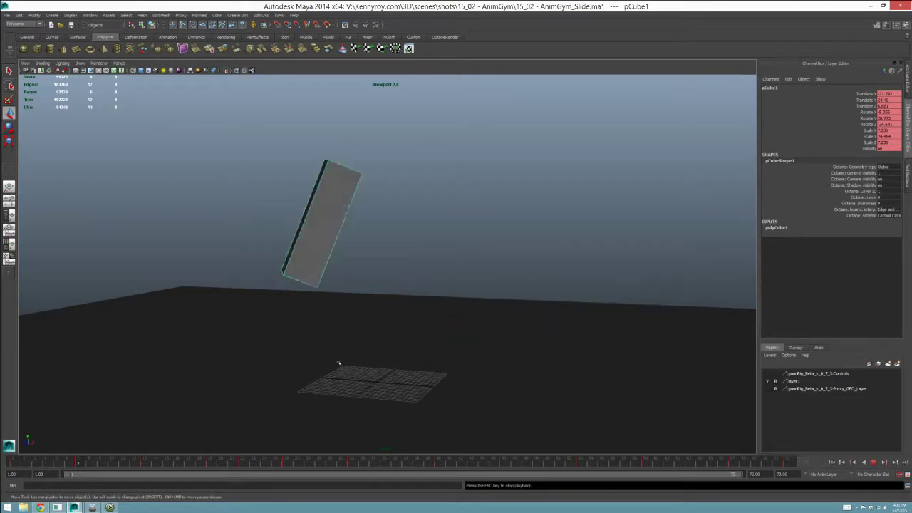
key(Escape)
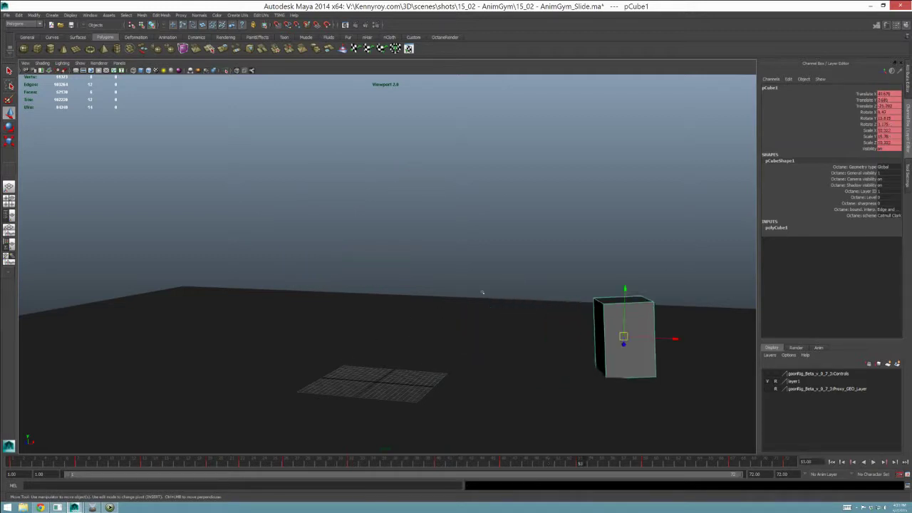
click(351, 464)
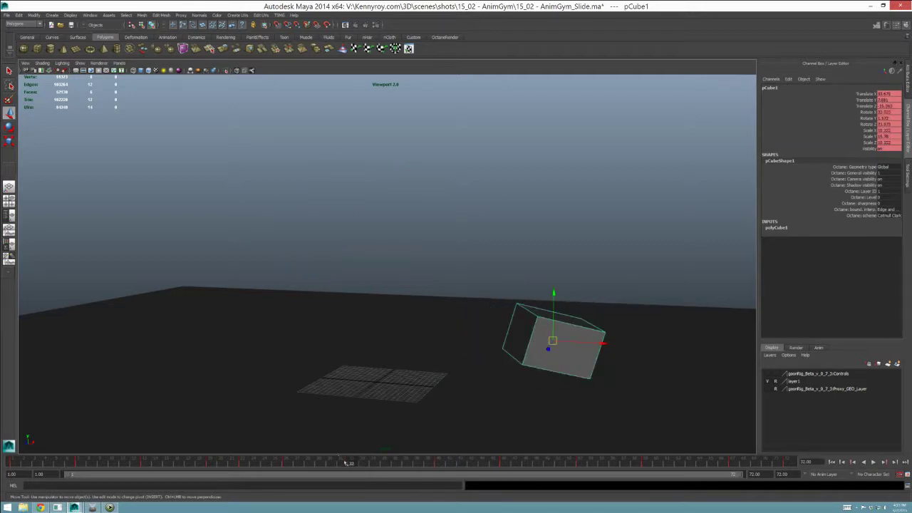
key(alt+v)
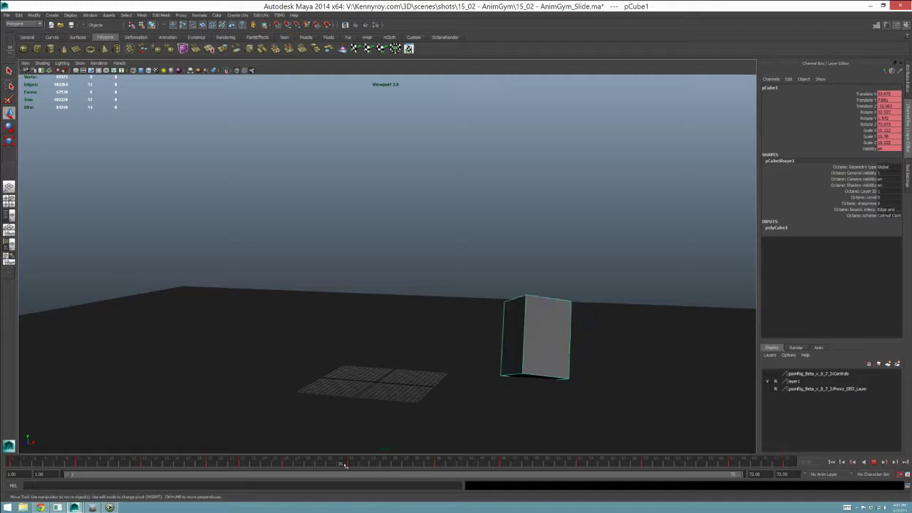
Step: At frame 32, slide the box farther along its path away from the character's position
mouse_move(345, 464)
mouse_down()
mouse_move(359, 464)
mouse_move(223, 463)
mouse_move(362, 462)
mouse_move(300, 463)
mouse_move(330, 474)
mouse_move(362, 462)
mouse_up()
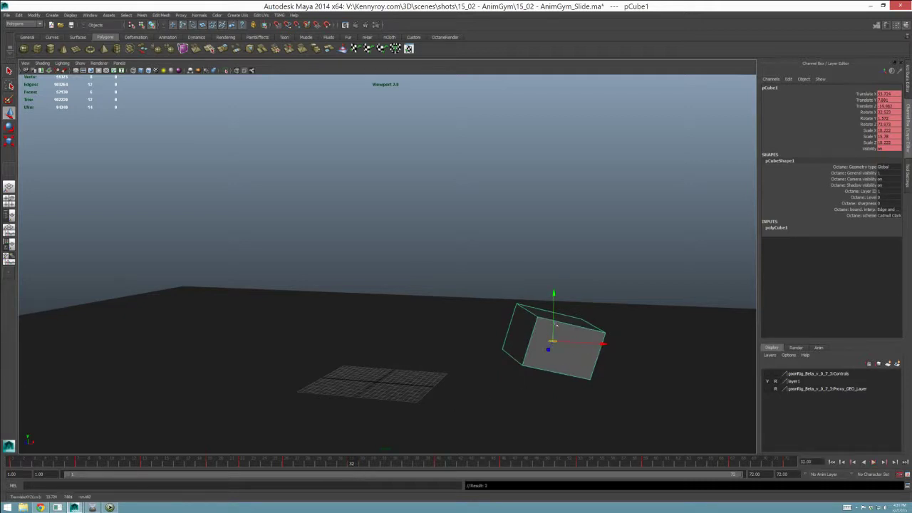
alt+drag(597, 350, 607, 320)
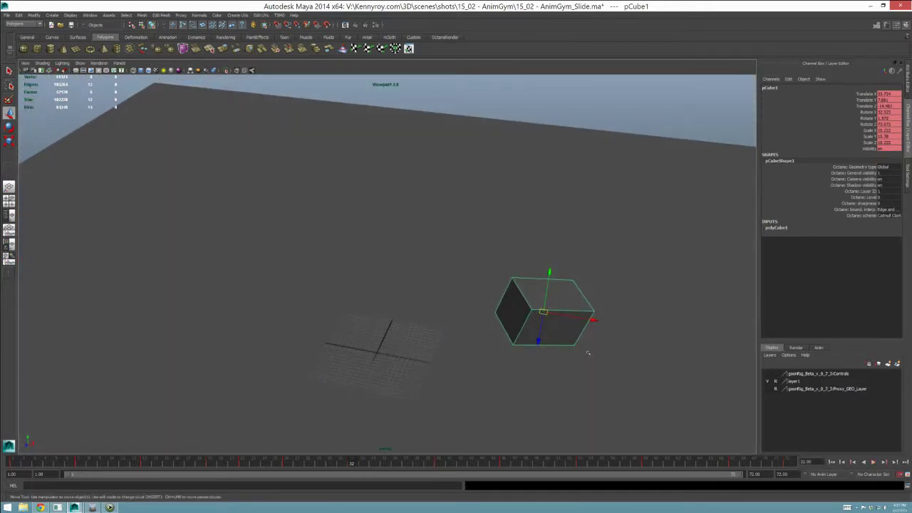
key(comma)
key(period)
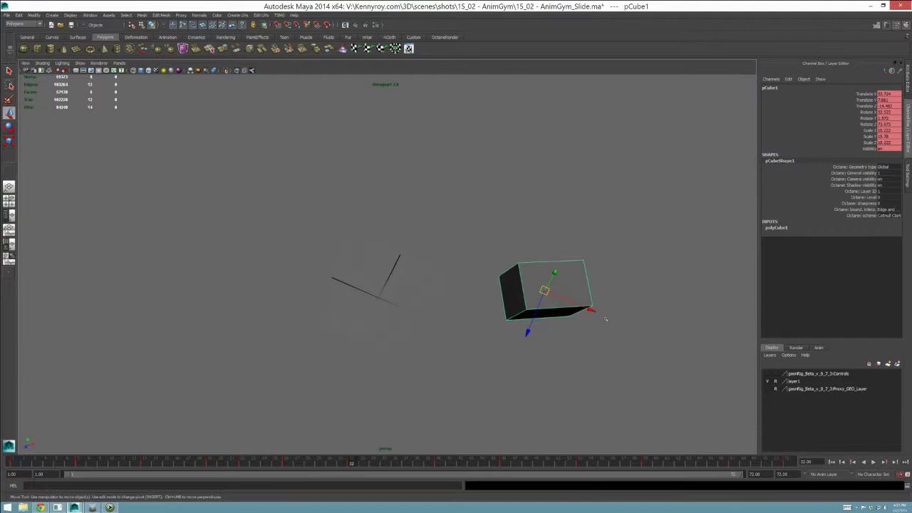
mouse_move(607, 319)
alt+middle_down()
mouse_move(568, 330)
mouse_move(607, 310)
alt+middle_up()
Step: Try ghosting the selected box with the default settings from the Animation menu set, and undo it
click(141, 15)
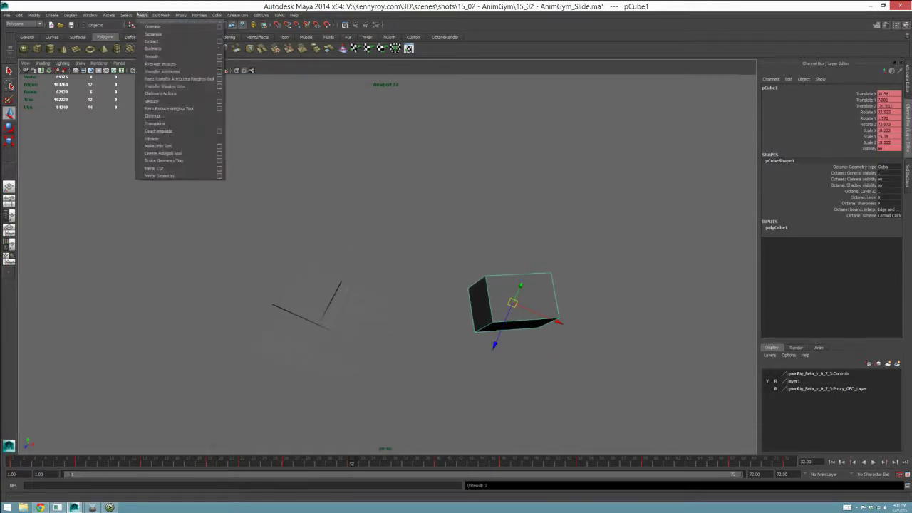
key(F2)
click(128, 14)
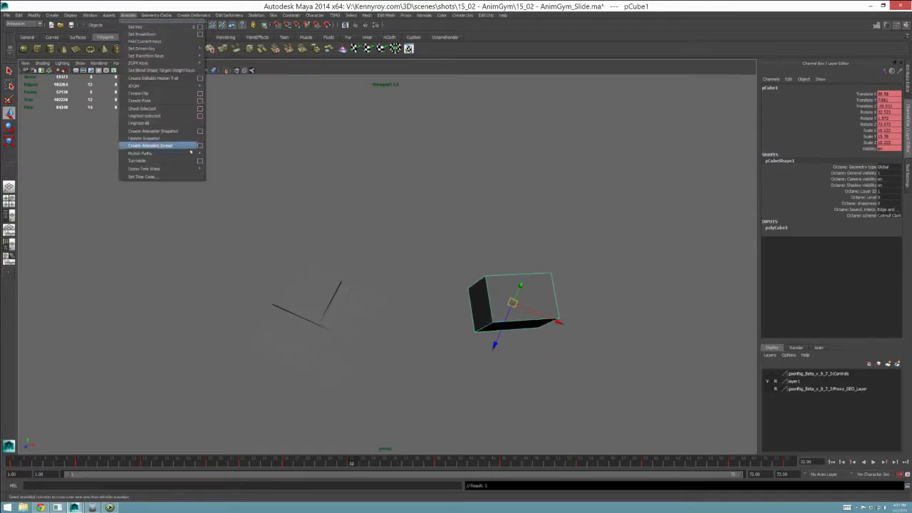
click(154, 109)
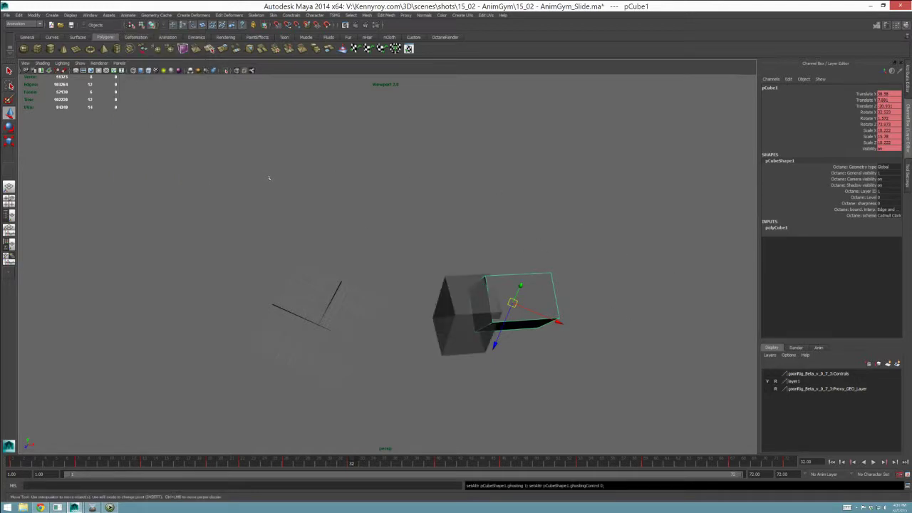
key(ctrl+z)
Step: Open the options for ghosting the selected box and bring the off-screen options window into view
click(90, 15)
mouse_move(112, 15)
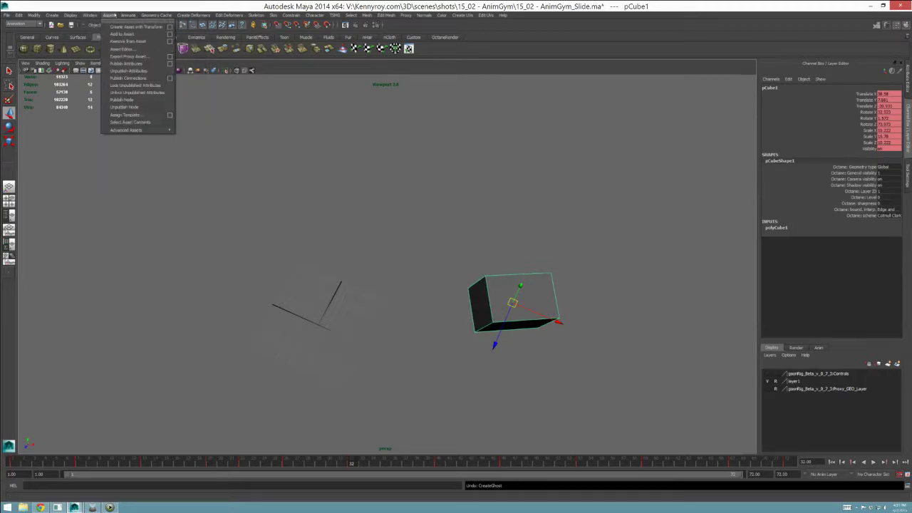
click(200, 108)
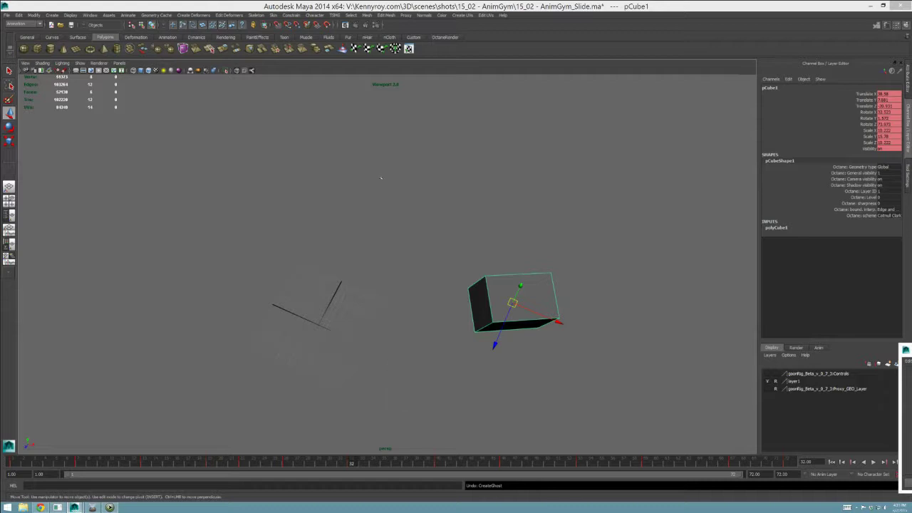
alt+drag(381, 178, 370, 271)
click(127, 15)
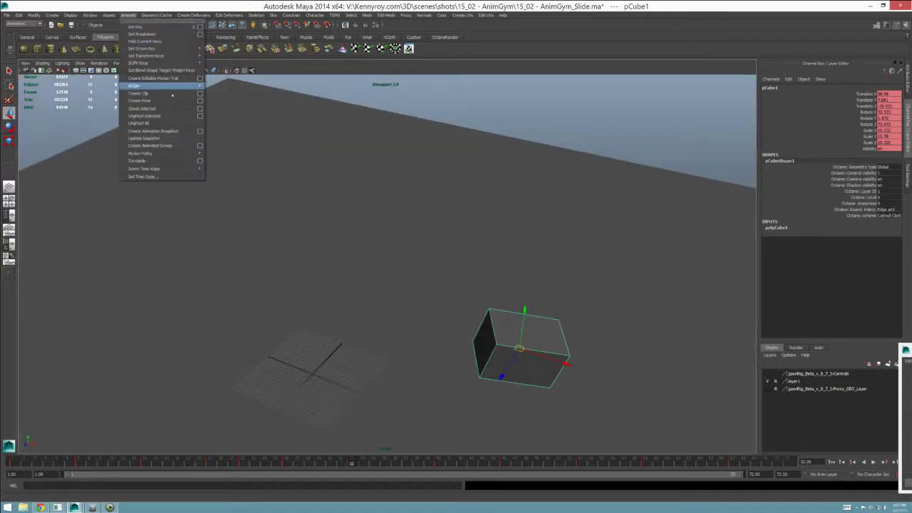
click(200, 109)
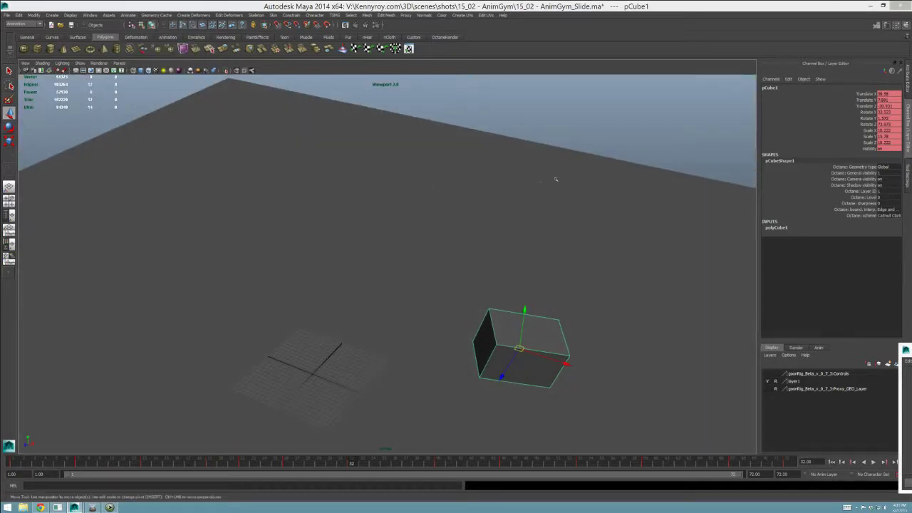
click(905, 350)
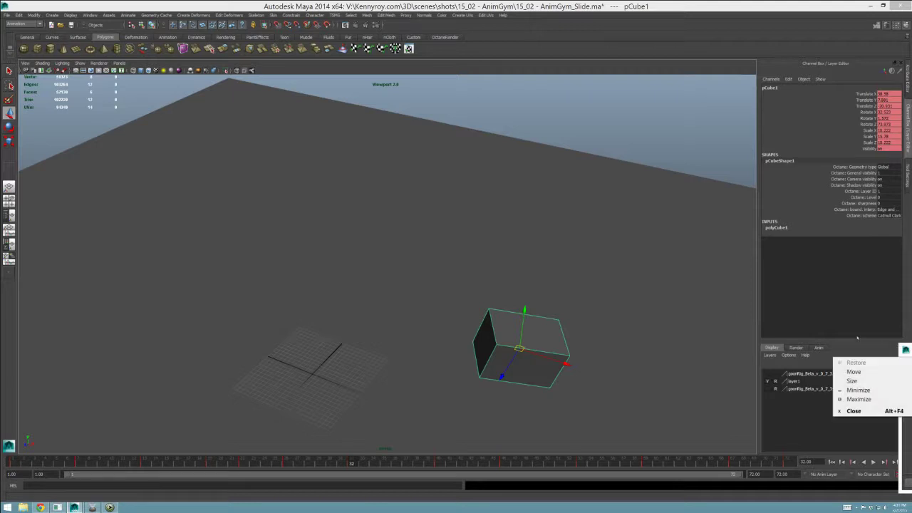
click(911, 349)
drag(911, 349, 348, 142)
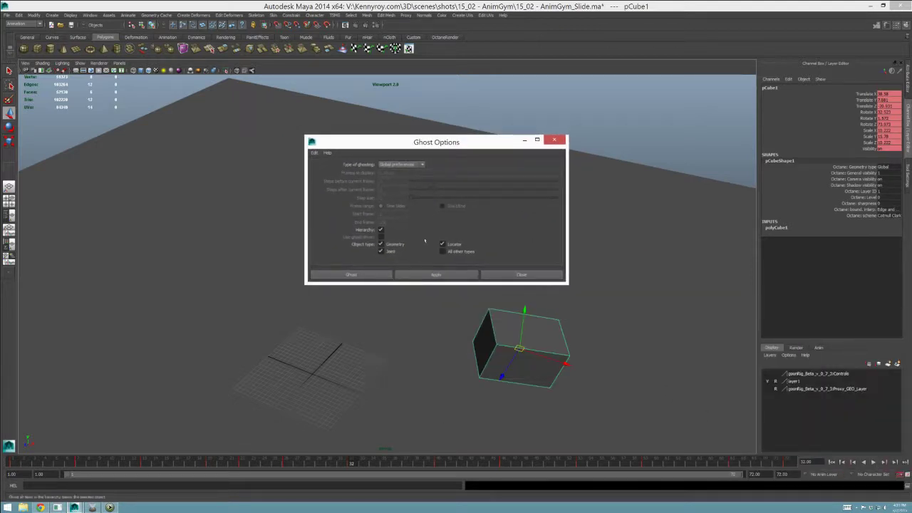
Step: Ghost the box with the ghosting type set to Keyframes over the time slider range
click(405, 166)
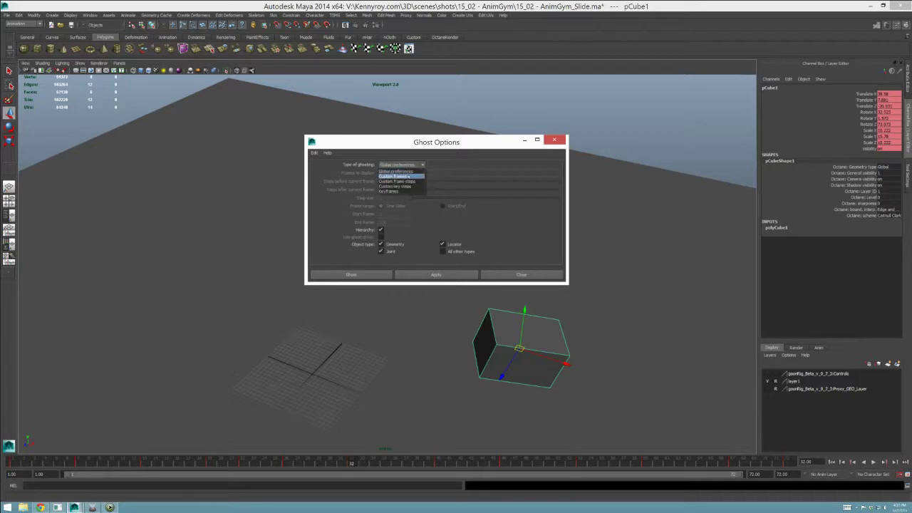
click(396, 177)
click(403, 165)
click(409, 183)
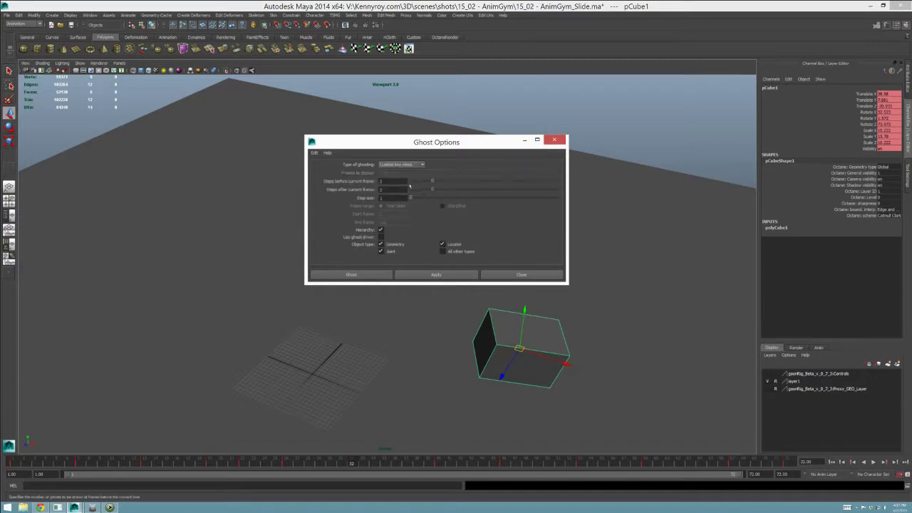
click(403, 165)
click(396, 191)
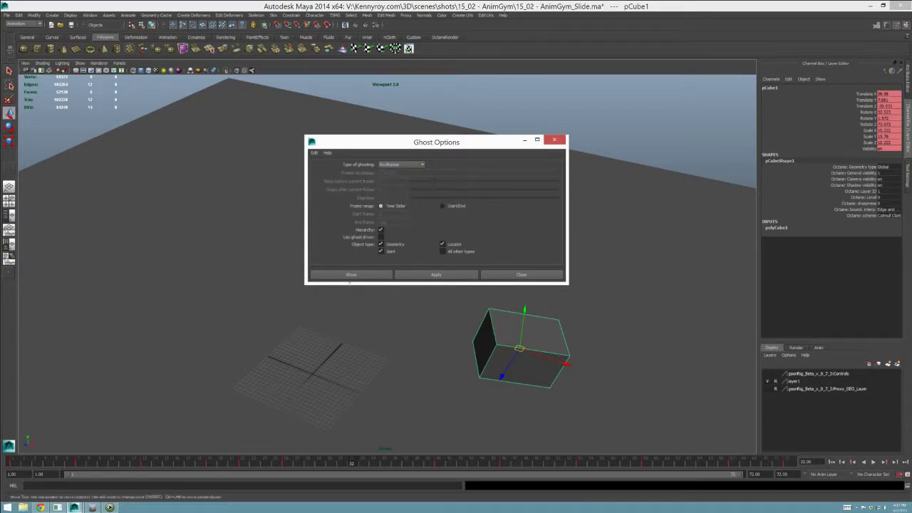
click(381, 276)
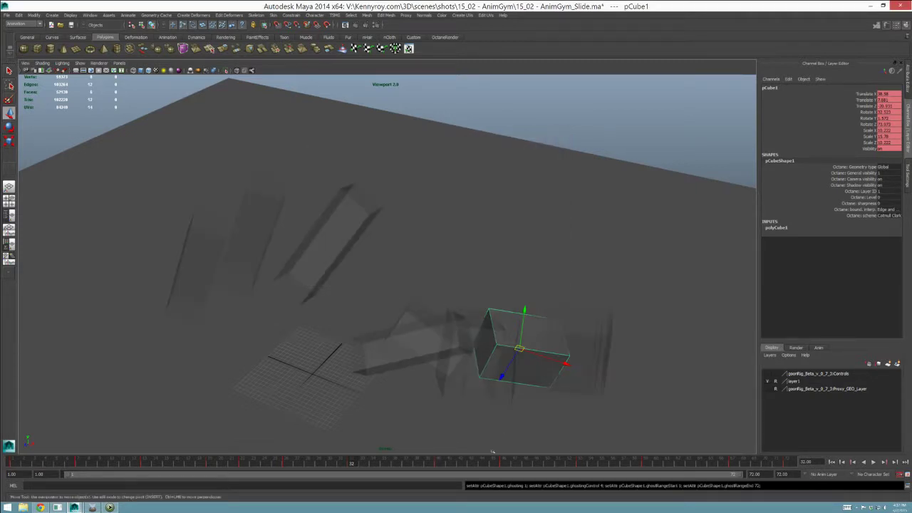
Step: At frame 40, slide the box farther along its path to even out the spacing between the ghosted poses
alt+drag(558, 343, 421, 301)
key(comma)
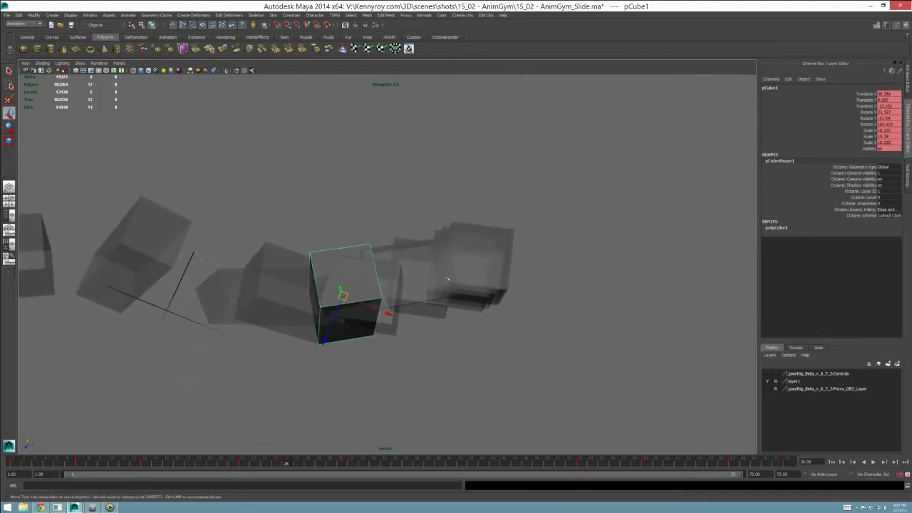
key(period)
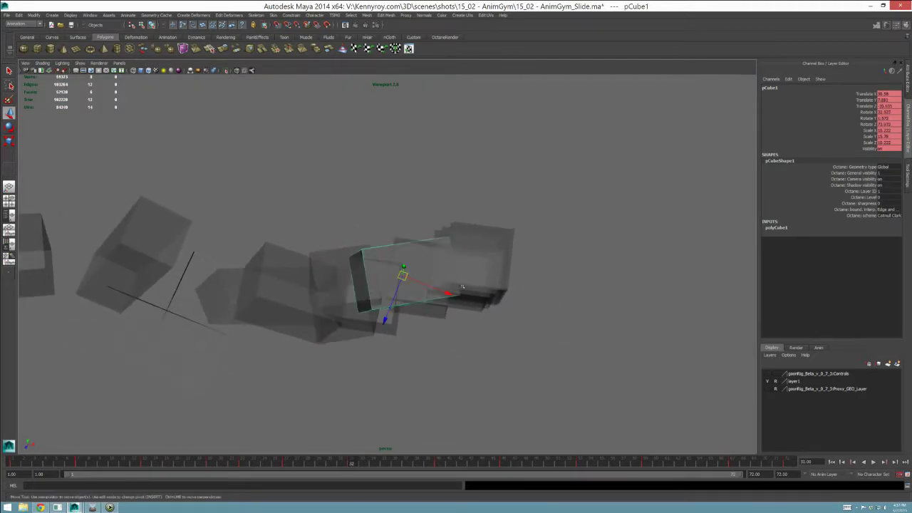
key(period)
middle_drag(456, 285, 490, 278)
key(period)
key(period)
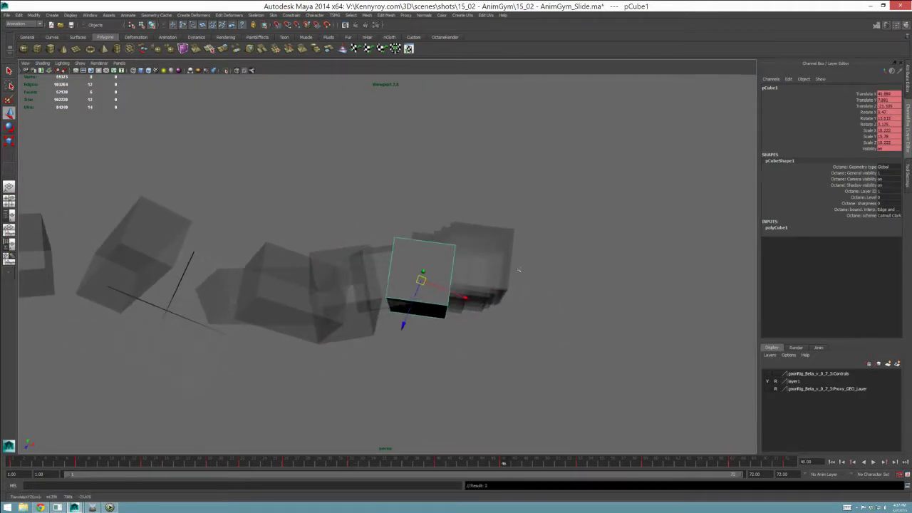
Step: Slide the box farther along its path at frames 46 and 53, following the ghosted poses
key(period)
middle_drag(582, 250, 611, 237)
key(comma)
key(period)
key(period)
key(period)
key(period)
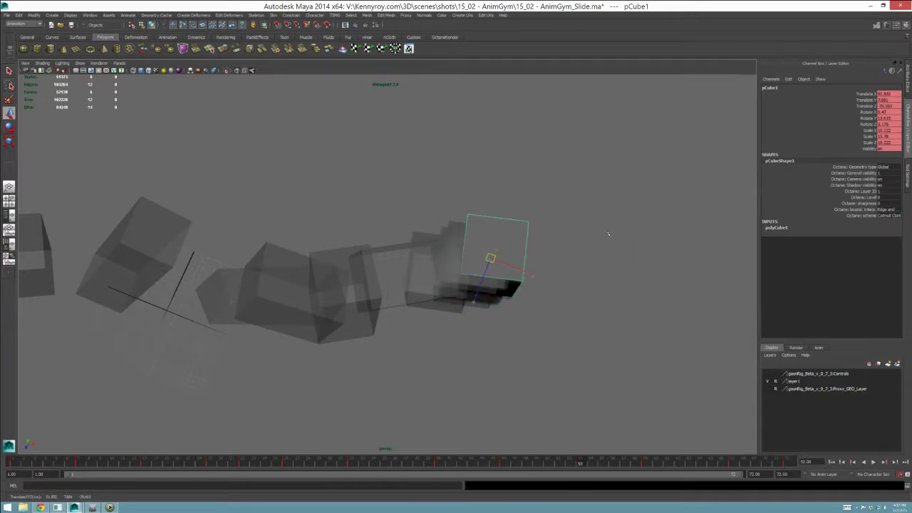
Step: Slide the box slightly farther at frame 59 and at the last two keyframes so the slide eases to a stop
key(period)
key(period)
key(period)
key(period)
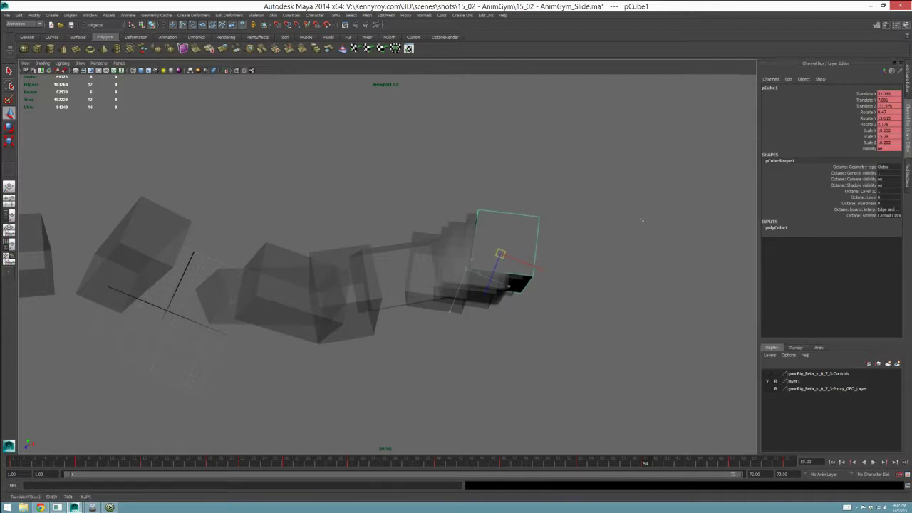
key(period)
key(period)
key(period)
key(period)
key(period)
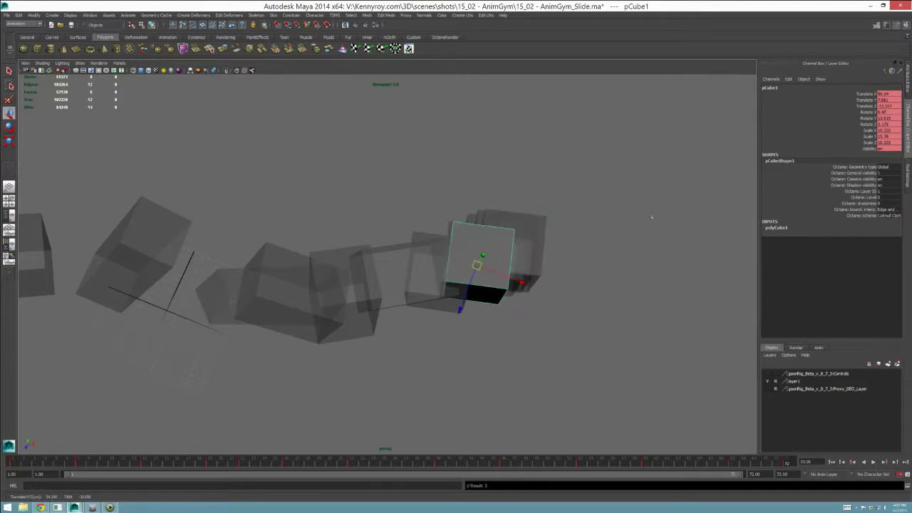
middle_drag(681, 212, 680, 212)
key(period)
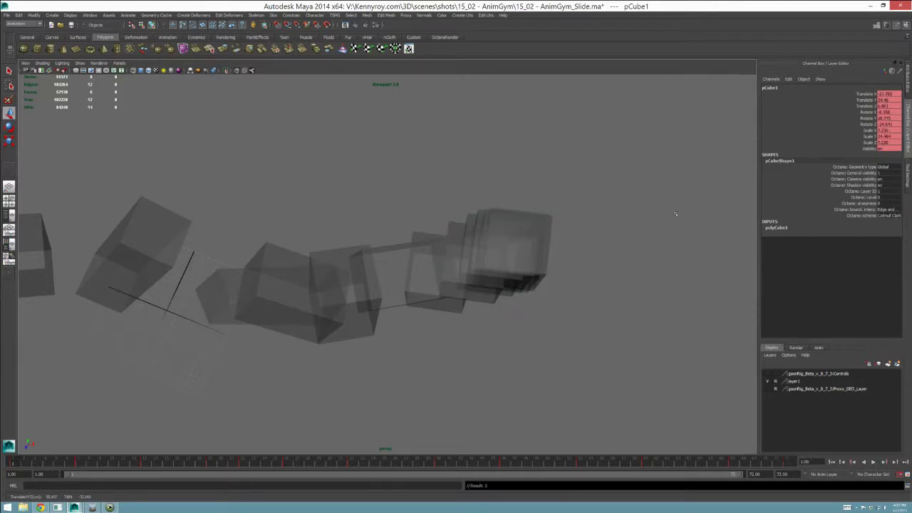
Step: Step back and forth through the box's keyframes to check the spacing of the ghosted poses
key(comma)
key(comma)
key(comma)
key(comma)
key(comma)
key(comma)
key(comma)
key(comma)
key(comma)
key(comma)
key(comma)
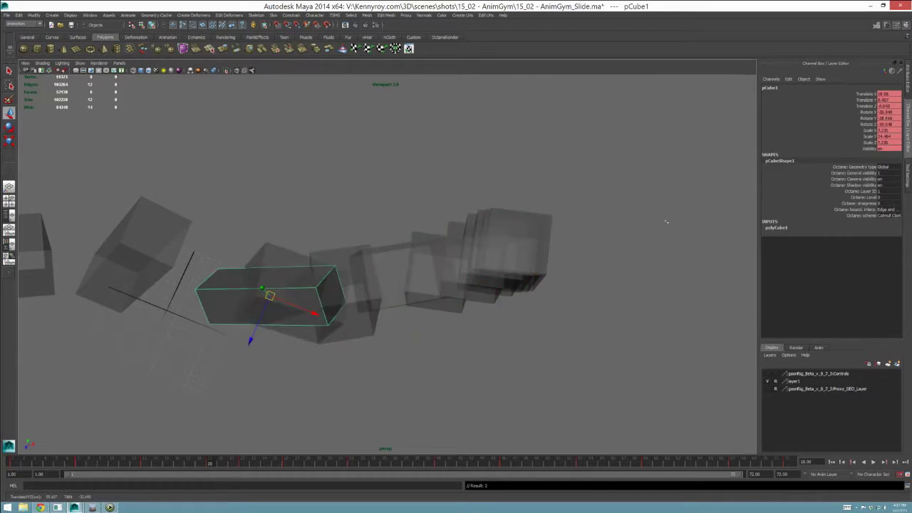
key(period)
key(period)
key(period)
key(period)
key(period)
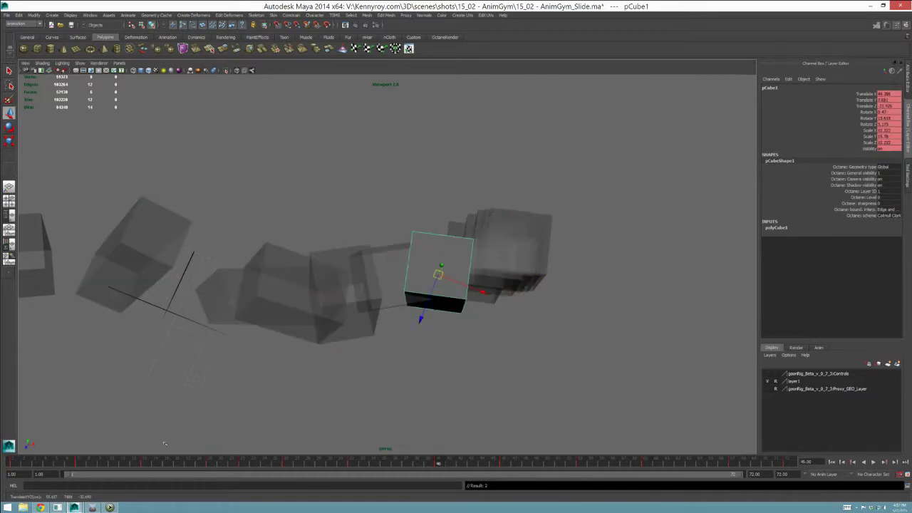
Step: Remove all ghosting from the scene
click(128, 15)
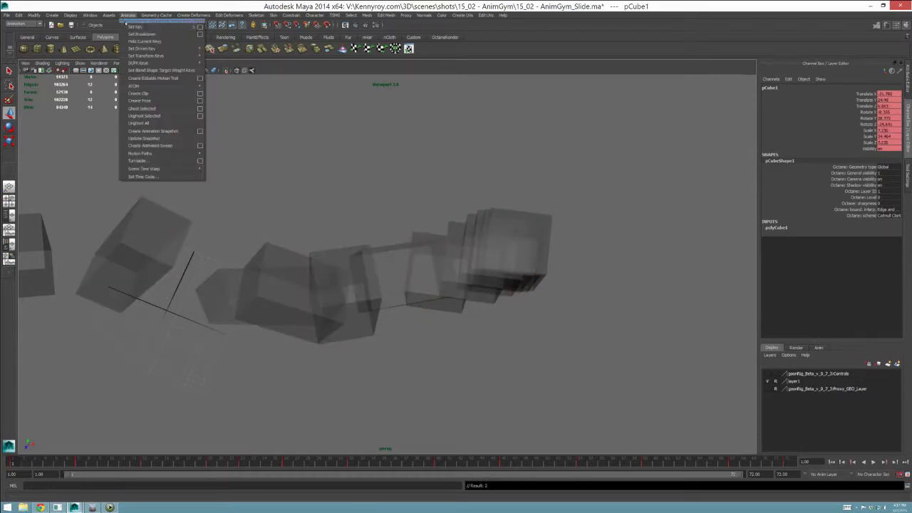
click(155, 122)
Step: Save the scene and play back the box animation from a low front view
alt+drag(424, 244, 421, 219)
alt+right_drag(421, 219, 238, 202)
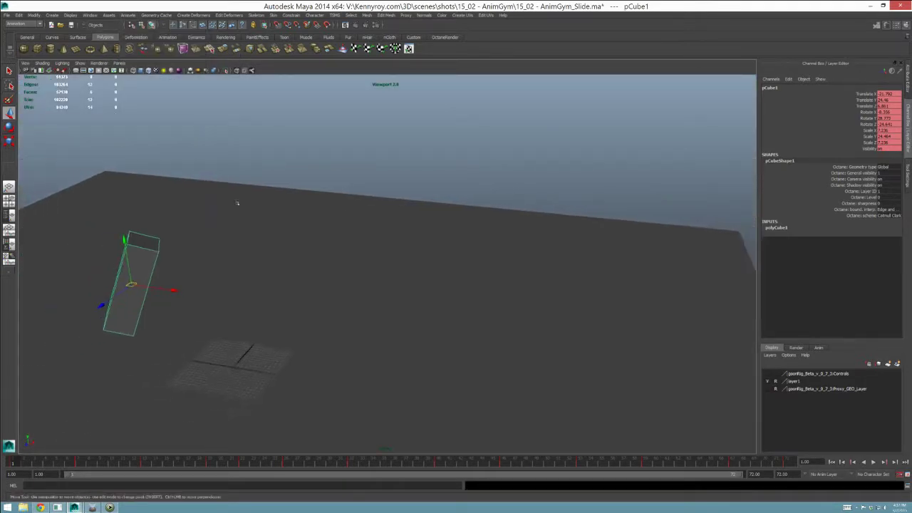
alt+middle_drag(401, 287, 454, 218)
alt+drag(442, 257, 432, 234)
alt+right_drag(460, 246, 512, 261)
alt+drag(512, 261, 499, 261)
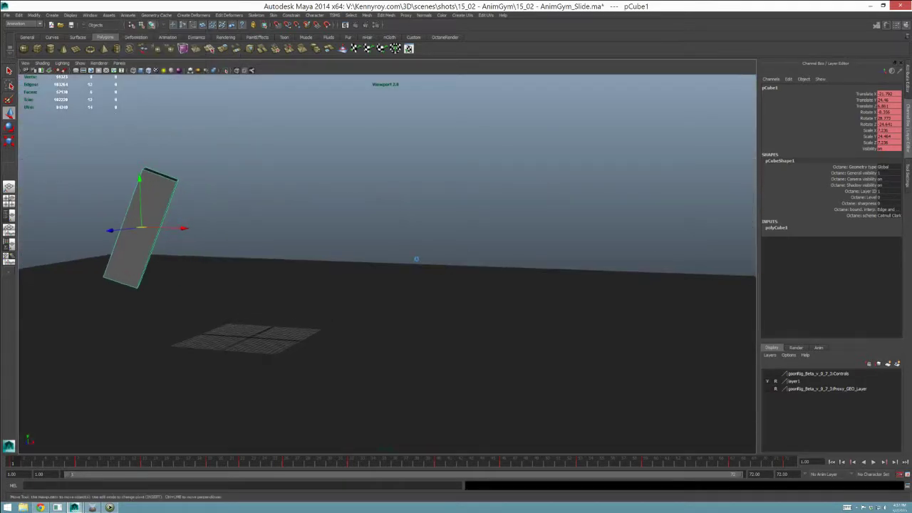
key(ctrl+s)
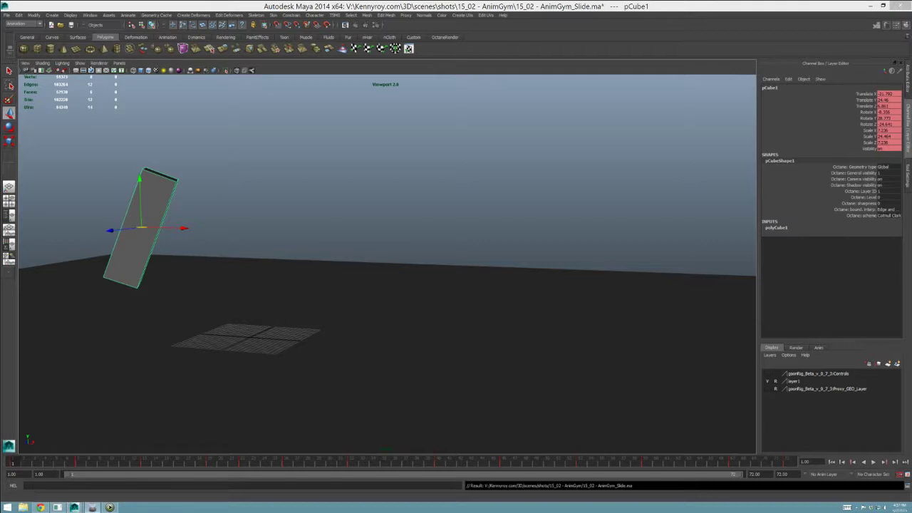
key(alt+v)
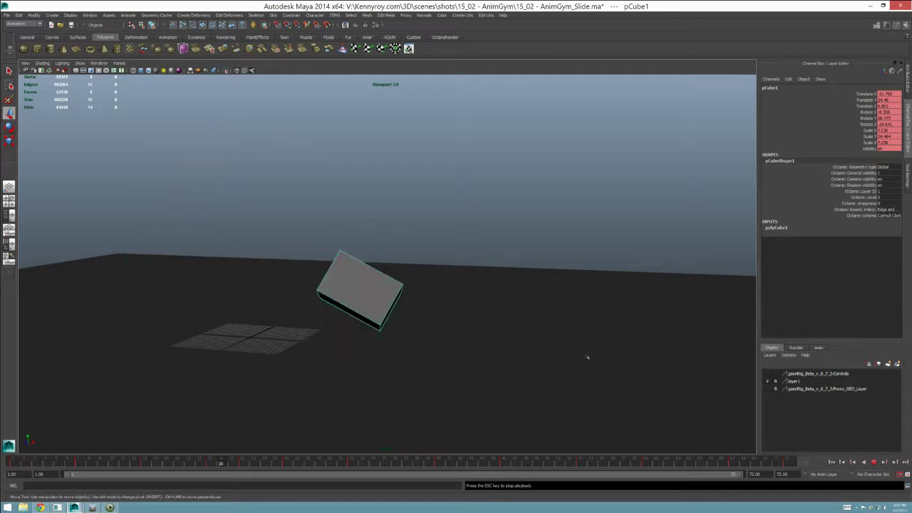
Step: Stop the playback and reposition the box in the air at frames 1, 7 and 13 to even out its flight spacing
key(Escape)
key(alt+shift+v)
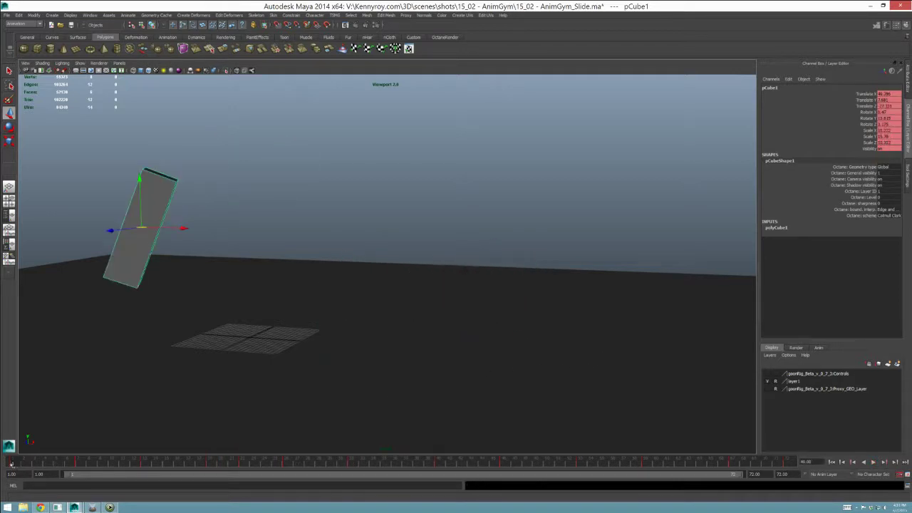
click(142, 228)
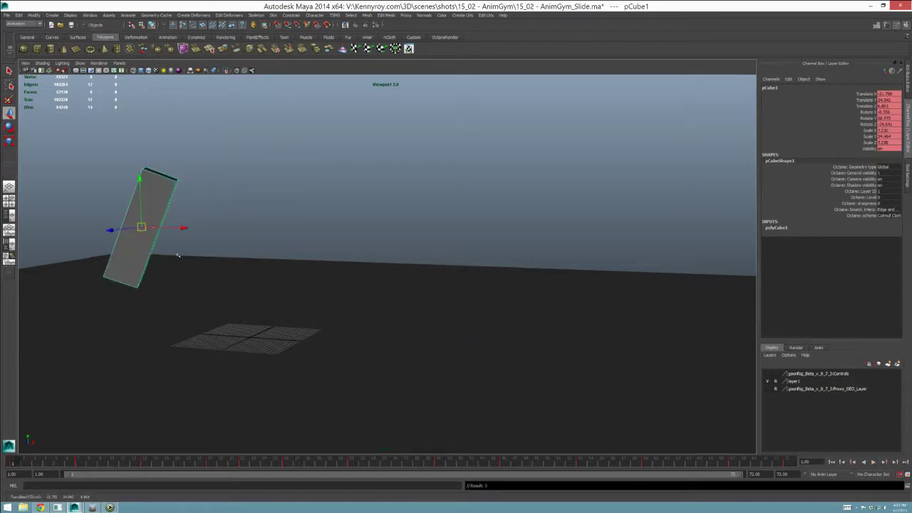
middle_drag(179, 254, 144, 266)
key(alt+v)
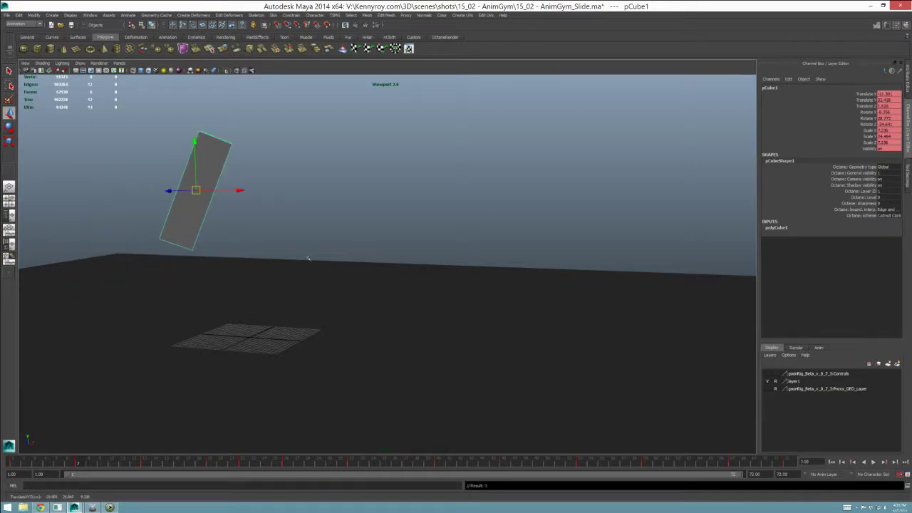
middle_drag(293, 262, 309, 252)
key(period)
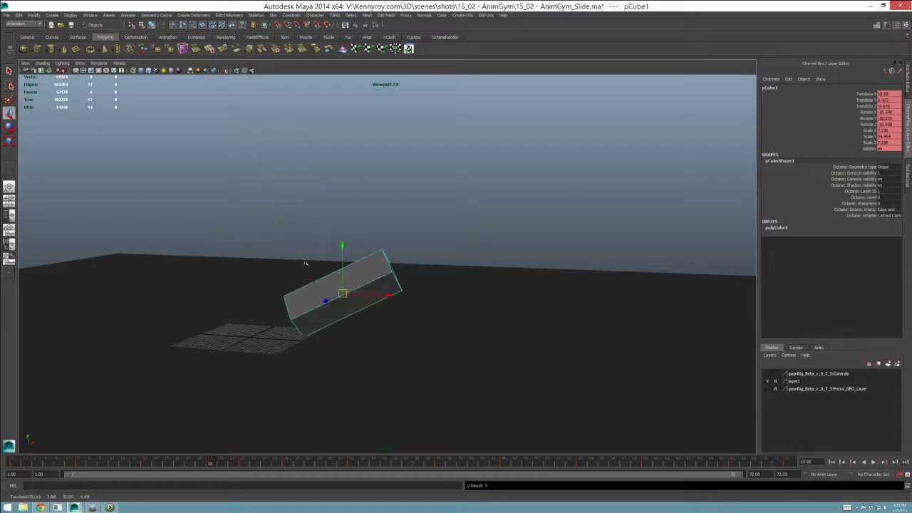
Step: Step back and forth through the box's keyframes between frames 7 and 22 to check the landing spacing
key(period)
key(comma)
key(comma)
key(comma)
key(period)
key(period)
key(period)
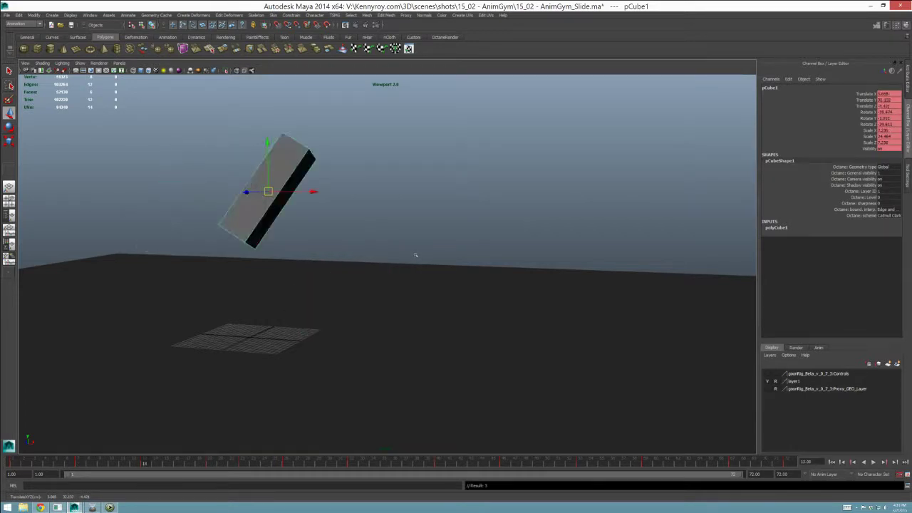
key(comma)
key(comma)
key(comma)
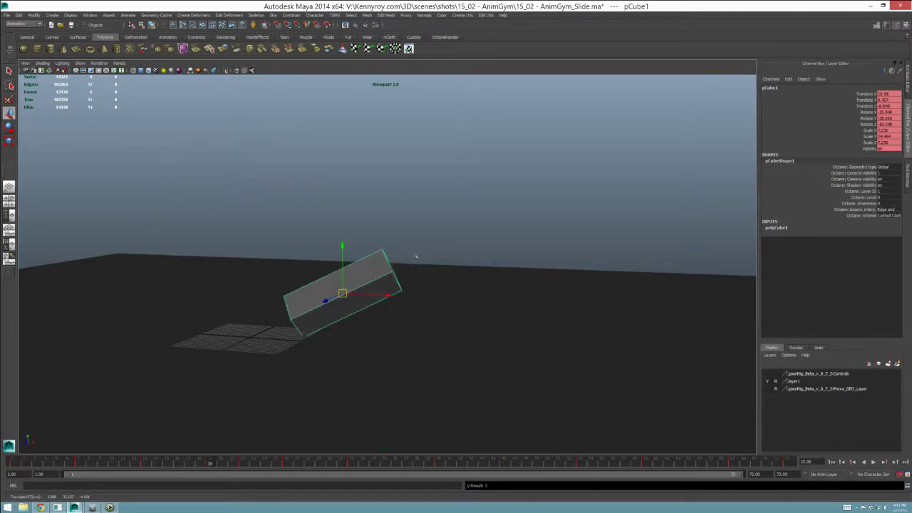
key(period)
key(period)
key(period)
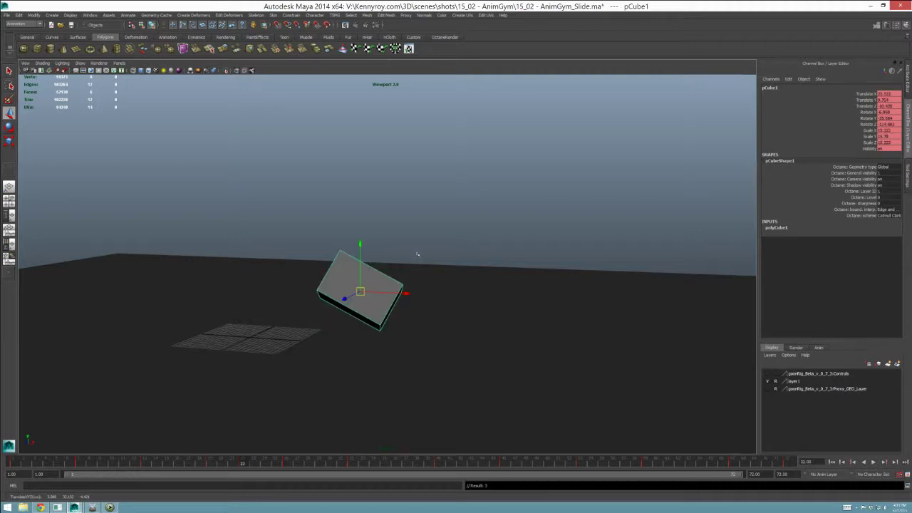
key(comma)
key(comma)
key(comma)
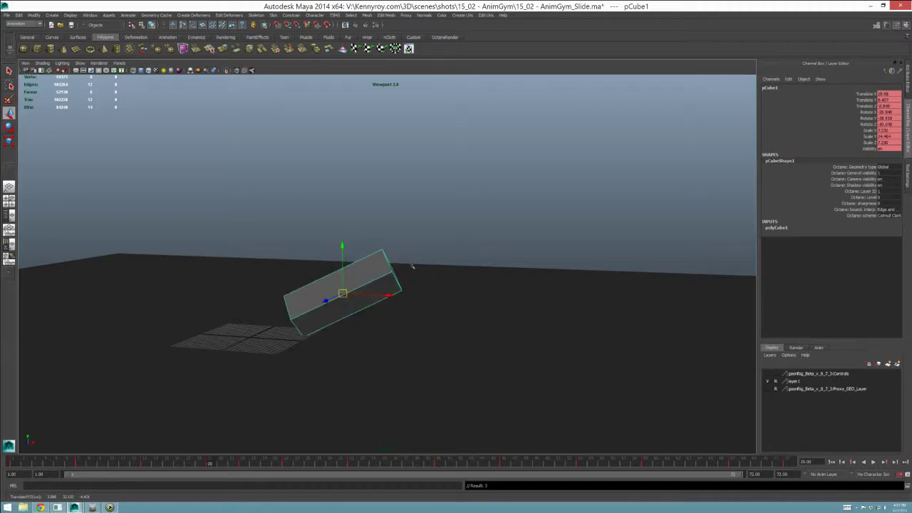
Step: Move the box slightly farther along its path at frame 22 and check it against the neighbouring keyframes
key(period)
key(period)
key(period)
key(comma)
key(comma)
key(comma)
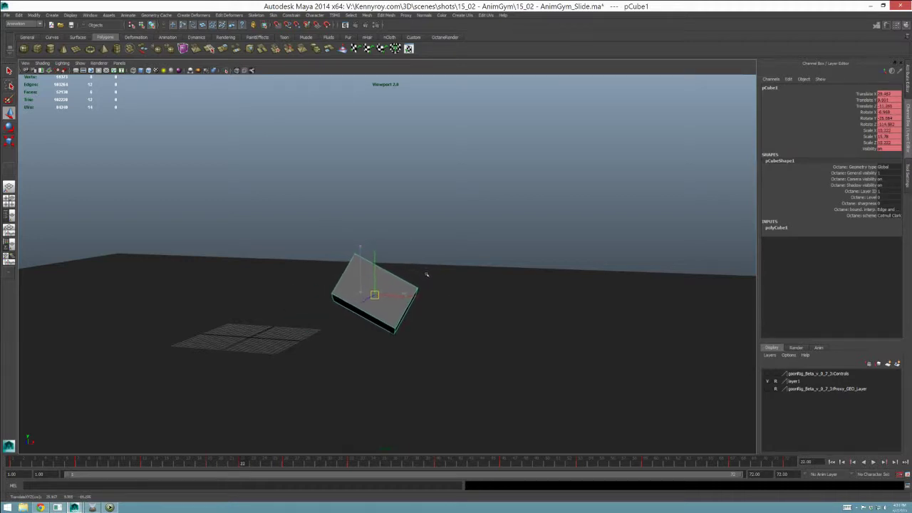
key(period)
key(period)
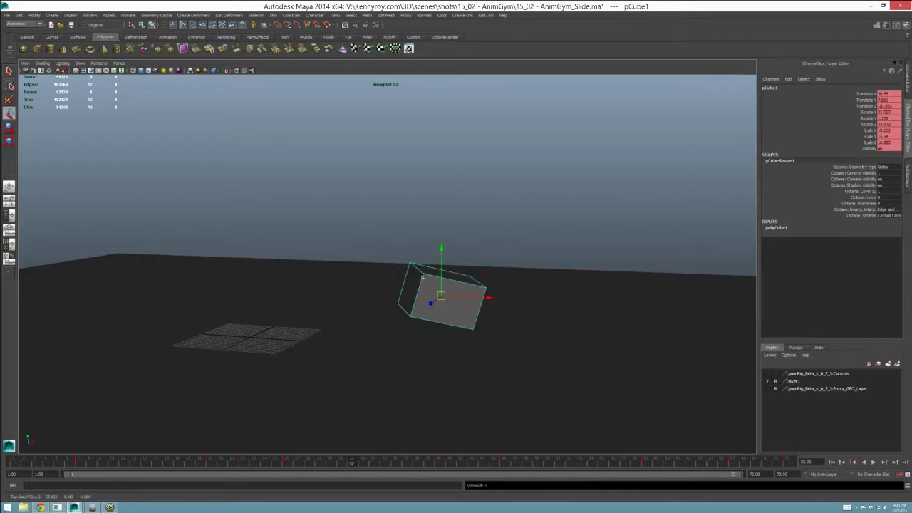
Step: Step through the box's early keyframes up to frame 19 to examine the timing of the fall
key(comma)
key(comma)
key(comma)
key(comma)
key(comma)
key(comma)
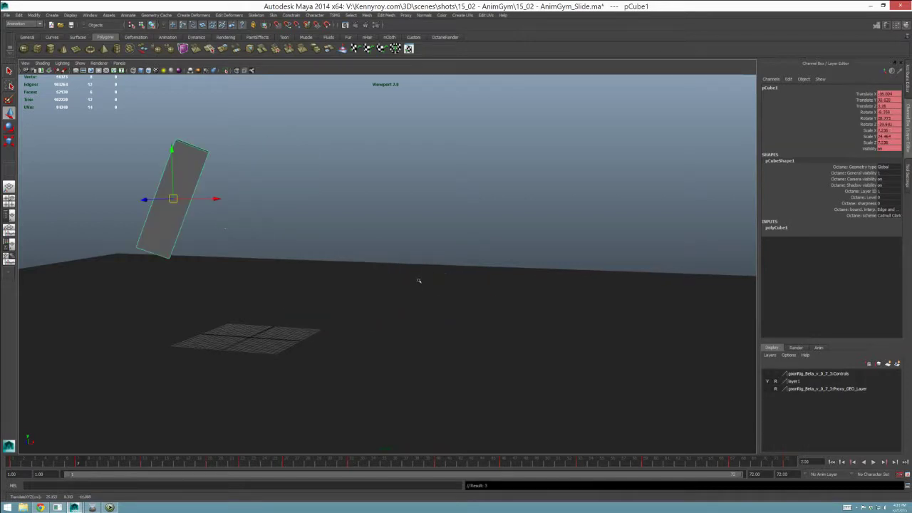
key(period)
key(comma)
key(comma)
key(period)
key(period)
key(period)
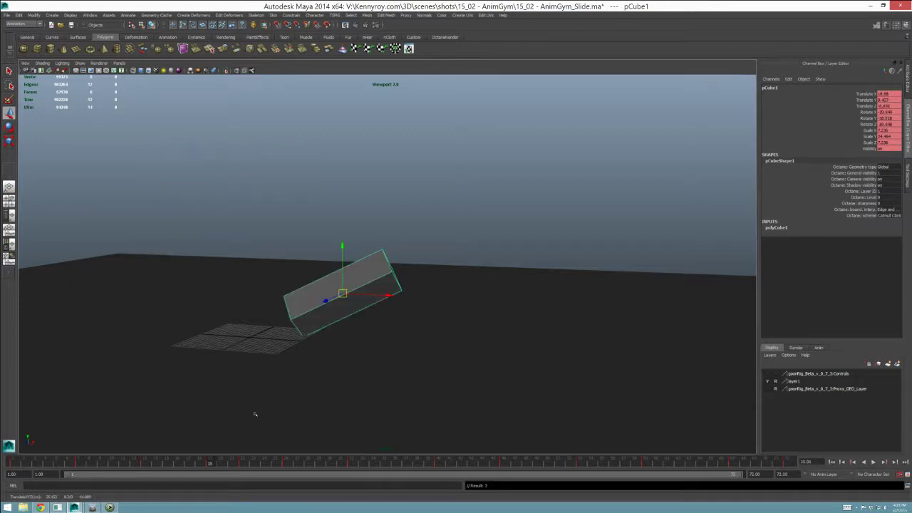
Step: Open the Dope Sheet, place it beside the box and frame the box's keys in it
click(128, 15)
mouse_move(90, 15)
mouse_move(121, 41)
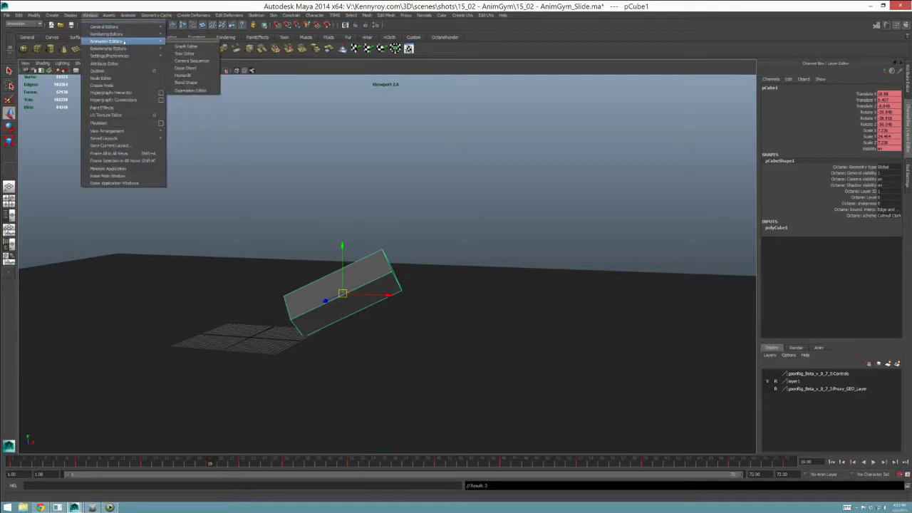
click(184, 68)
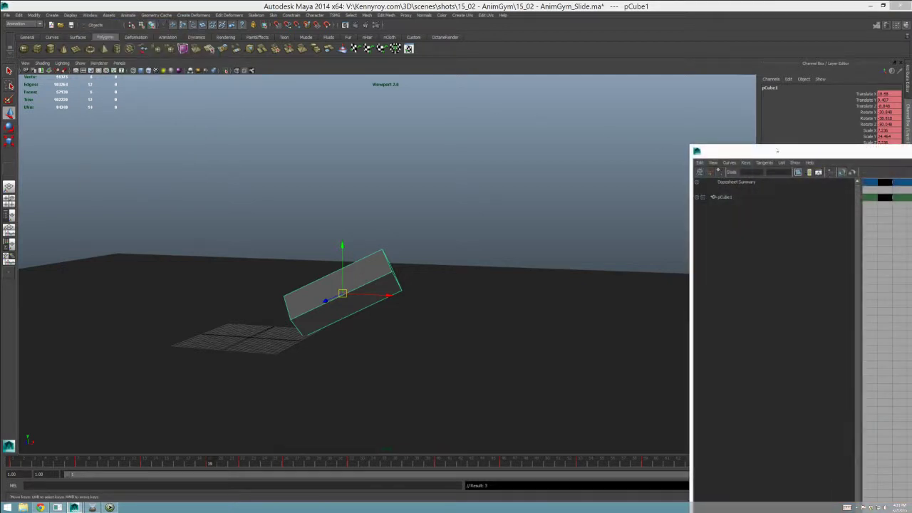
drag(713, 150, 449, 125)
alt+right_drag(726, 218, 675, 239)
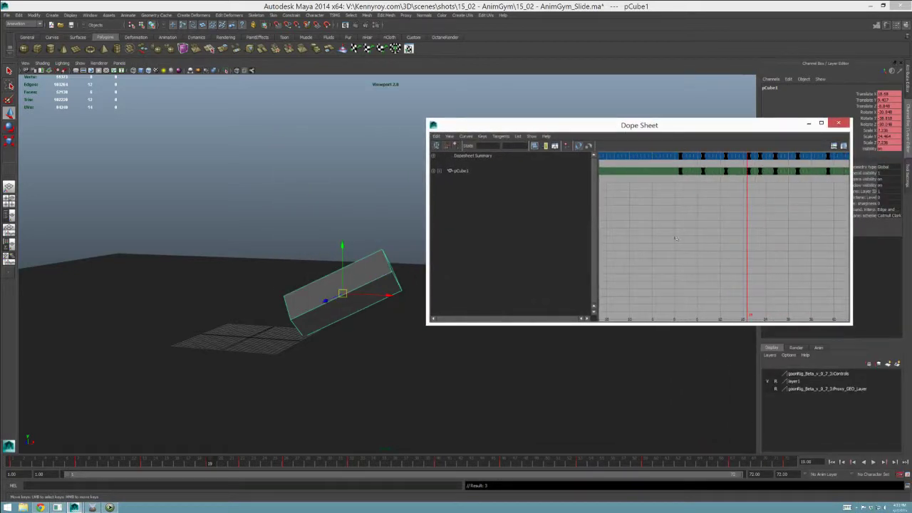
Step: Shift the box's key at frame 7 one frame earlier and its key at frame 13 two frames earlier
click(701, 172)
click(718, 177)
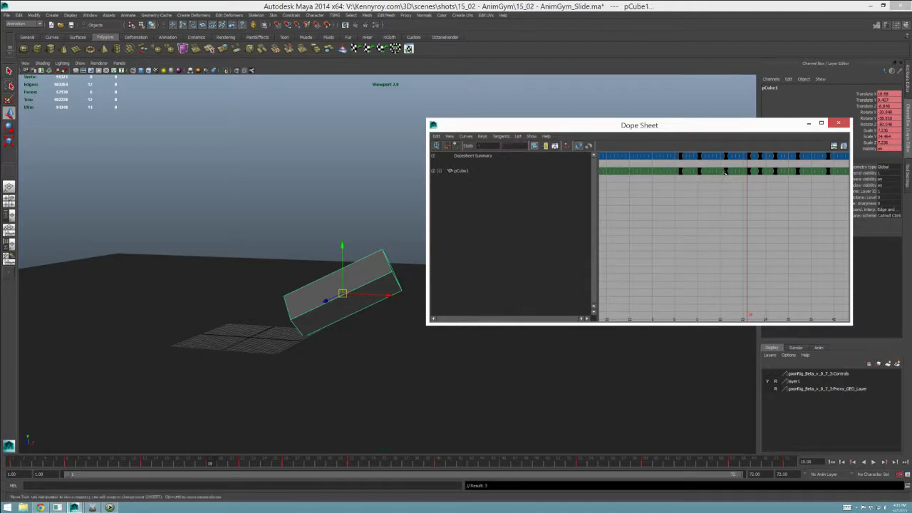
click(725, 172)
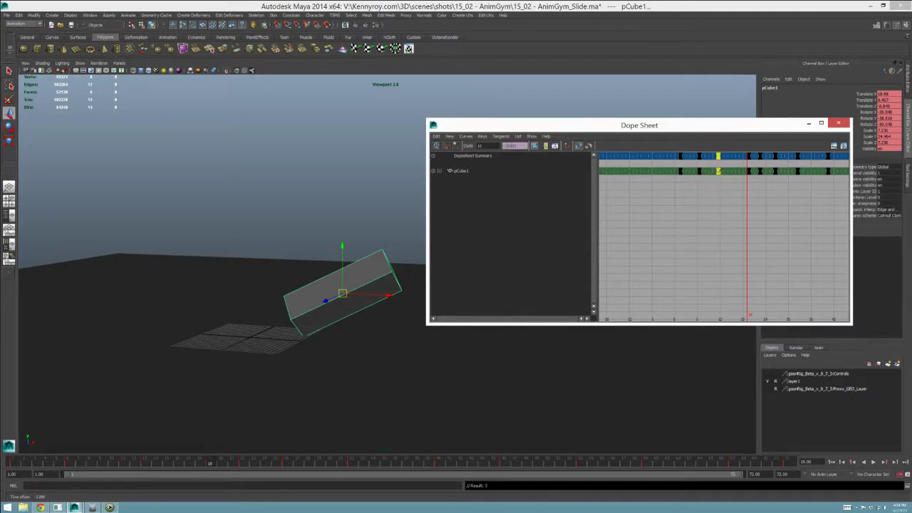
click(734, 156)
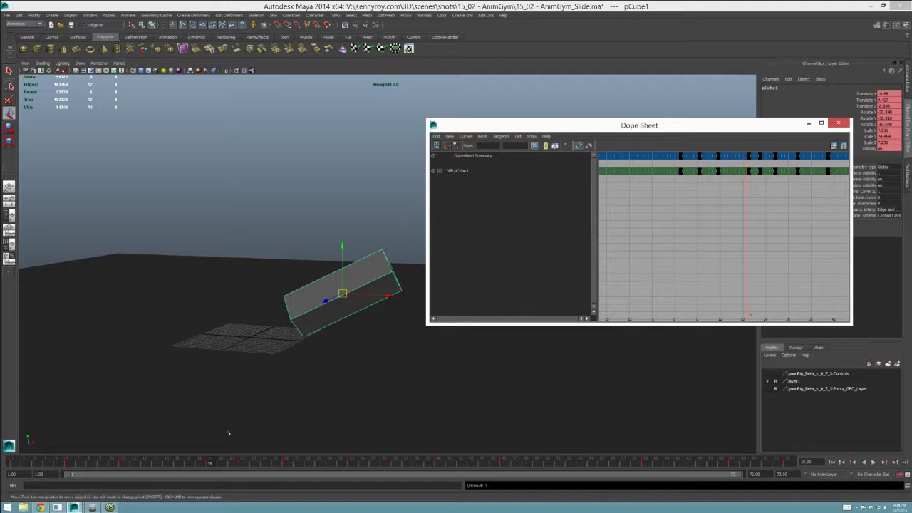
Step: Key a new in-between pose at frame 15 with the box moved lower, farther along its path and tilted flatter
drag(171, 462, 167, 462)
middle_drag(336, 230, 375, 266)
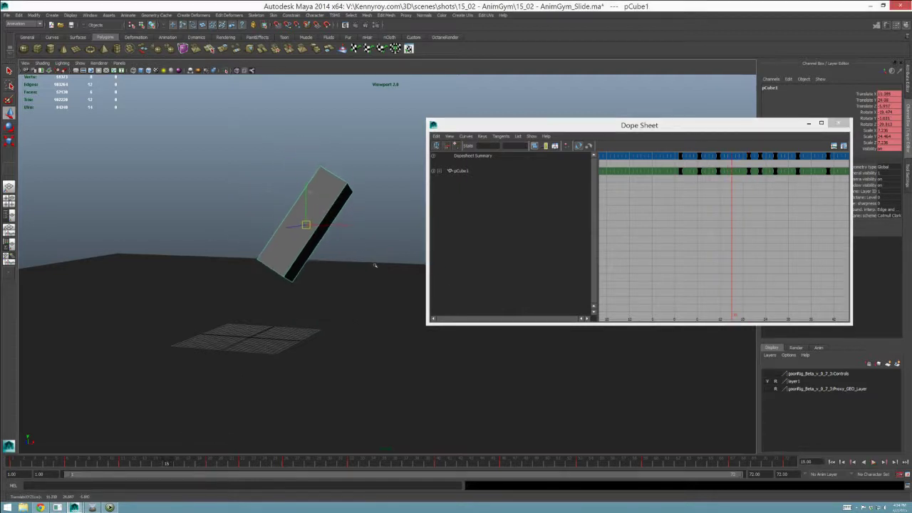
key(e)
drag(378, 191, 385, 215)
key(w)
middle_drag(366, 220, 378, 233)
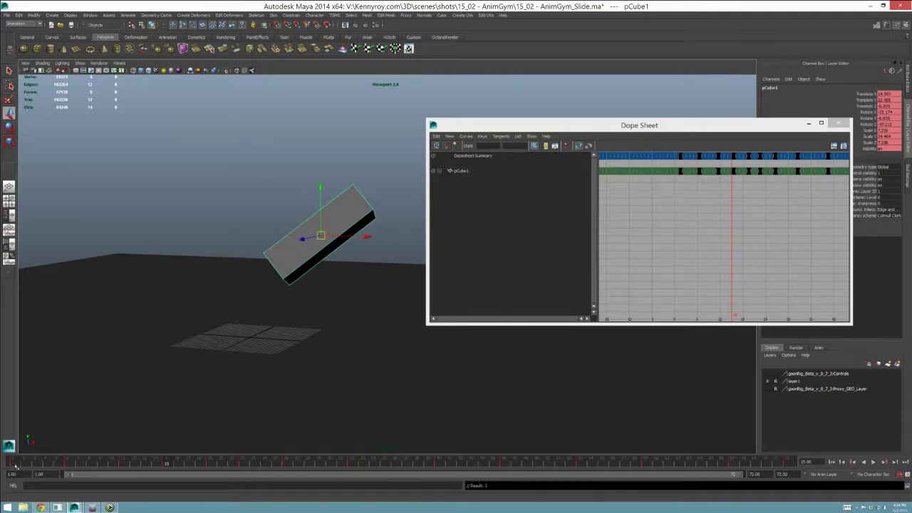
Step: Return to frame 1 and shrink the Dope Sheet into a strip above the box
click(12, 462)
drag(522, 123, 486, 24)
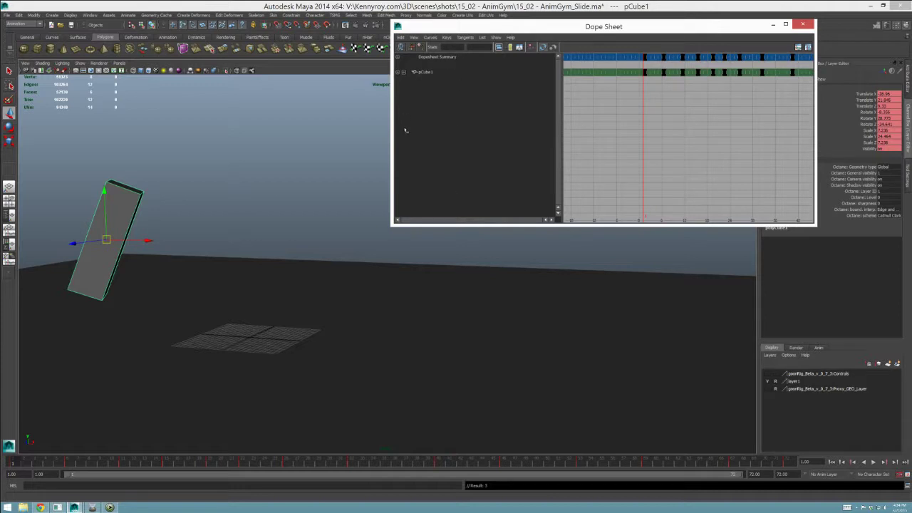
drag(560, 136, 501, 135)
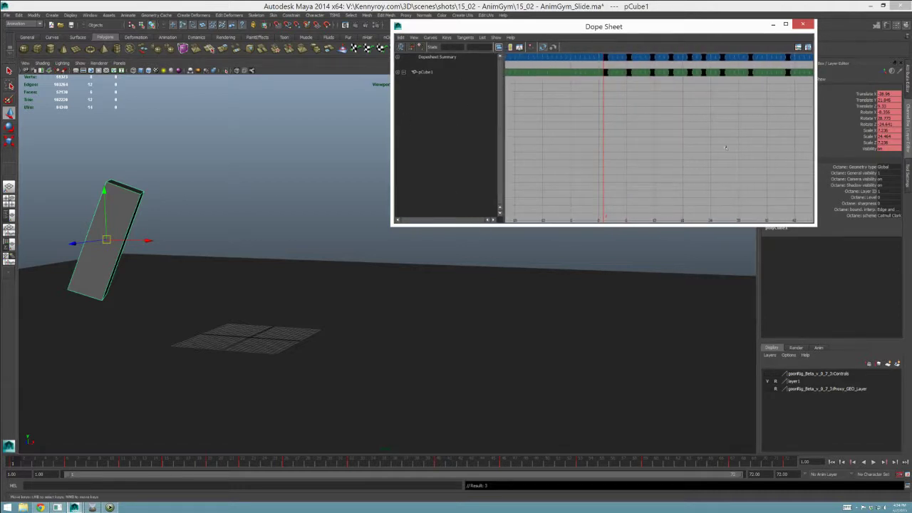
drag(814, 224, 827, 116)
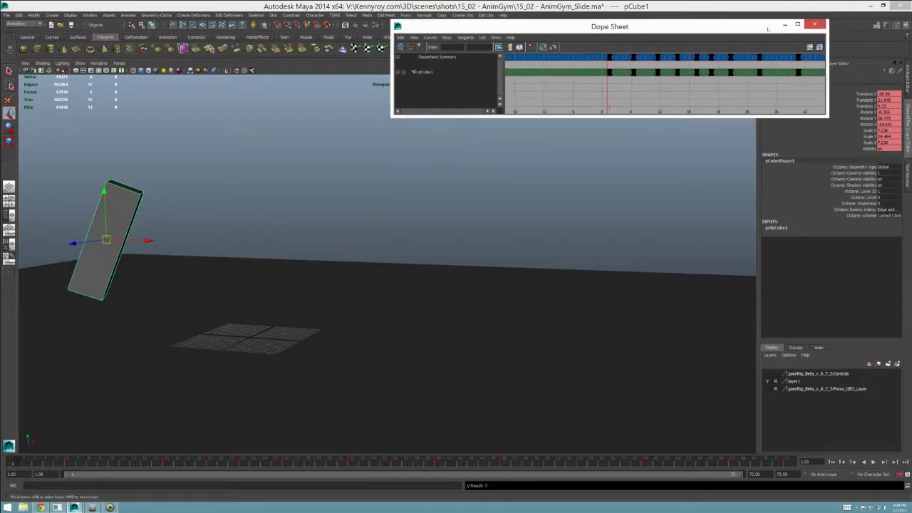
Step: Deselect the box, save the scene and play back the retimed animation, stopping around frame 30
click(512, 221)
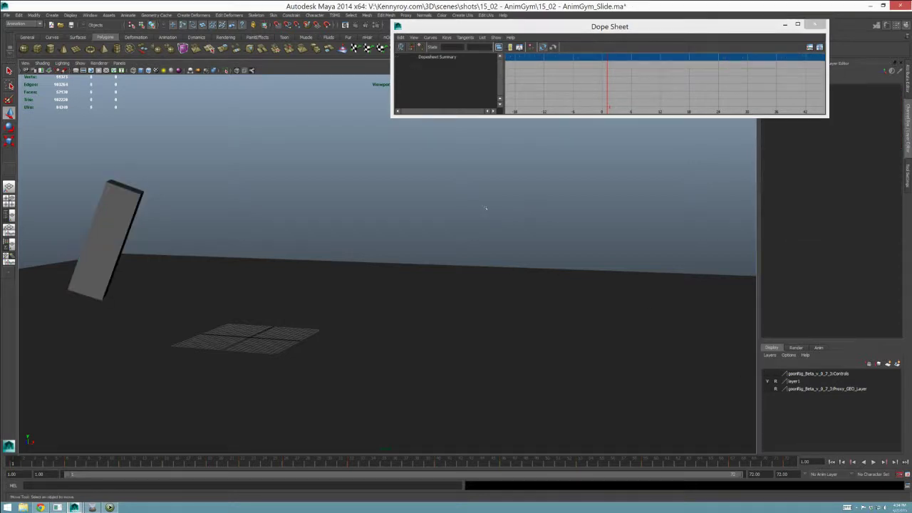
key(ctrl+s)
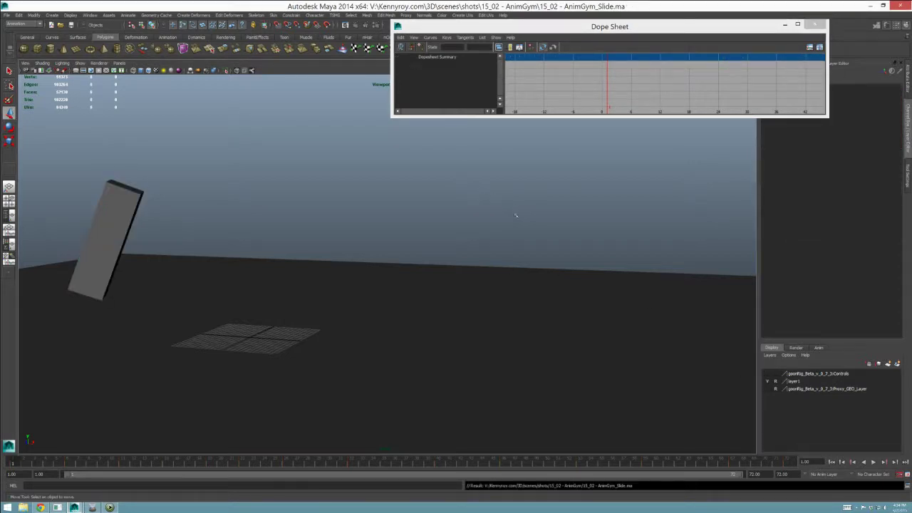
key(alt+v)
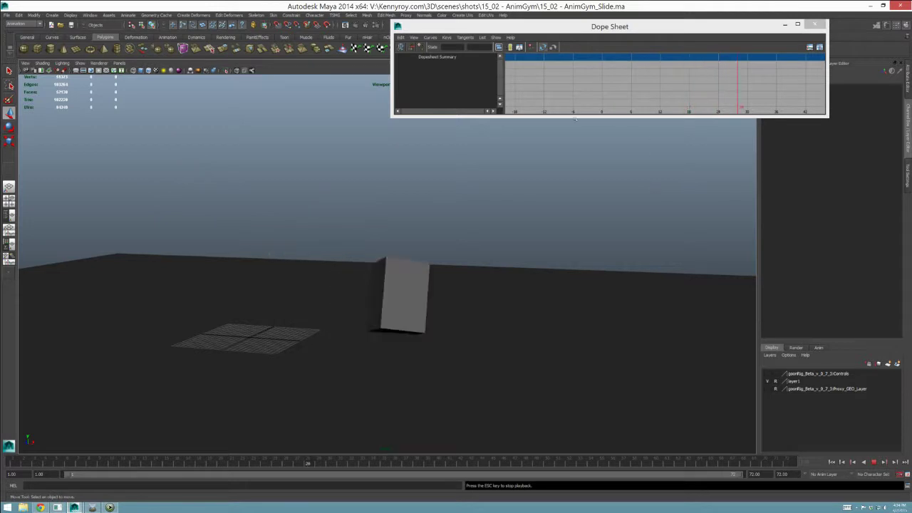
key(Escape)
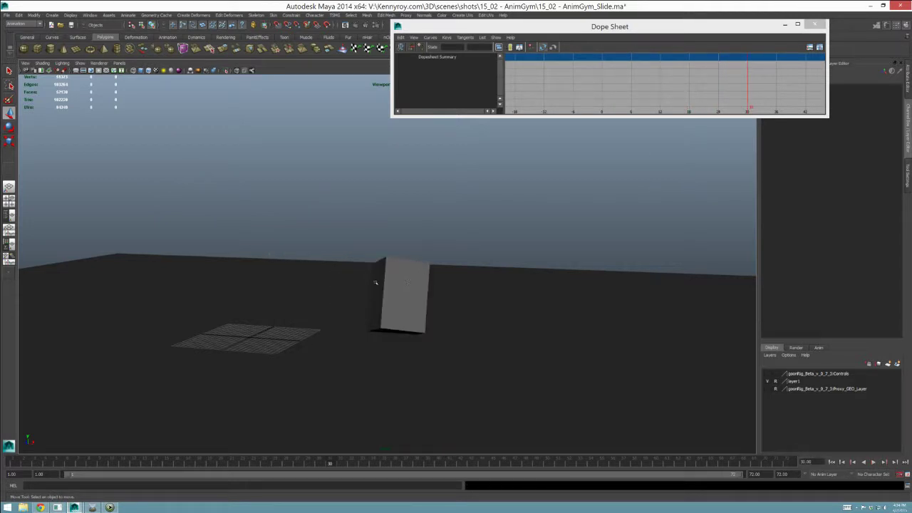
Step: Select the box, enlarge the Dope Sheet and frame the box's keys up to frame 72
click(385, 292)
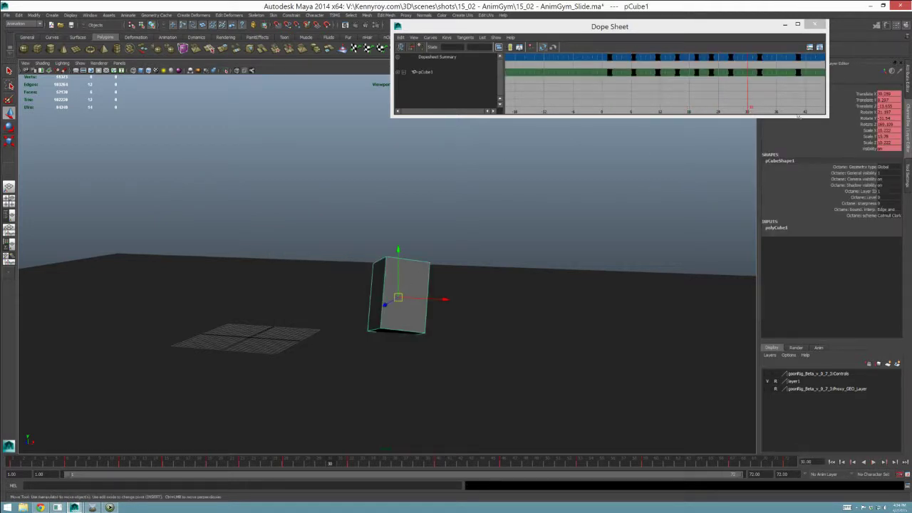
drag(799, 116, 799, 199)
alt+middle_drag(788, 114, 670, 98)
alt+right_drag(670, 98, 655, 108)
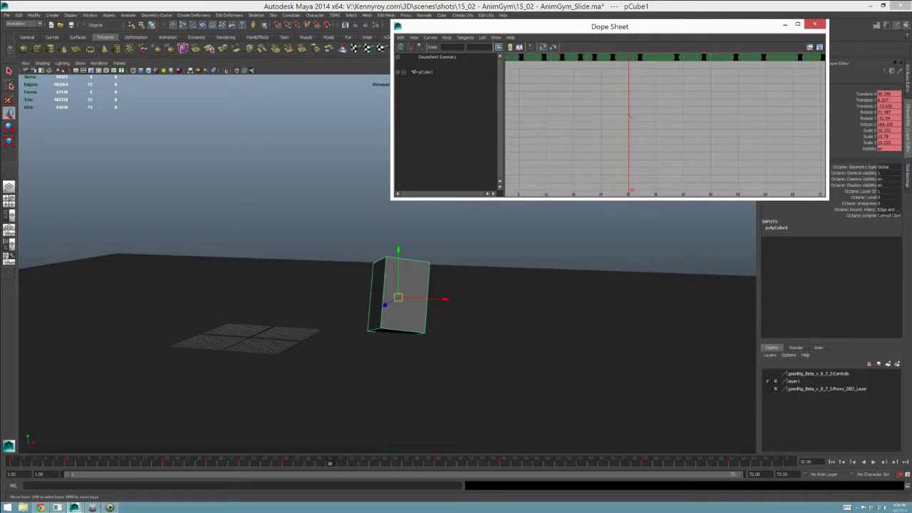
click(425, 74)
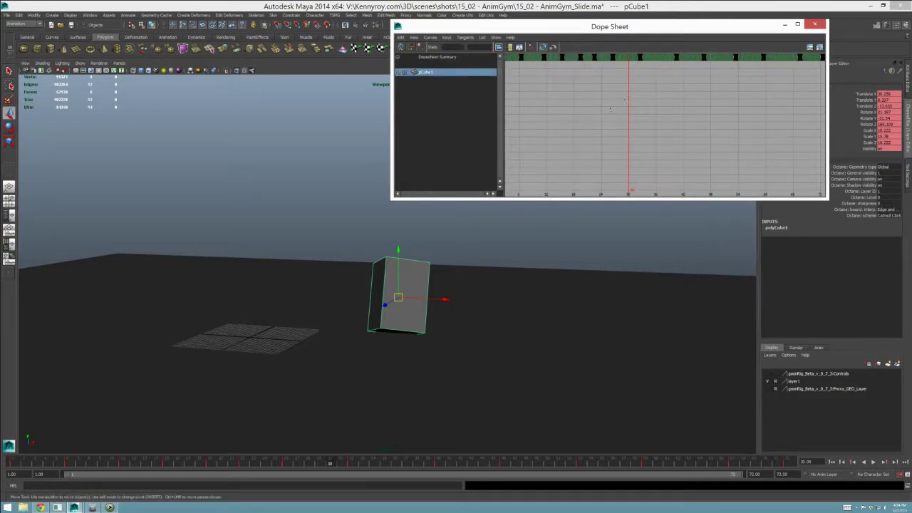
click(408, 280)
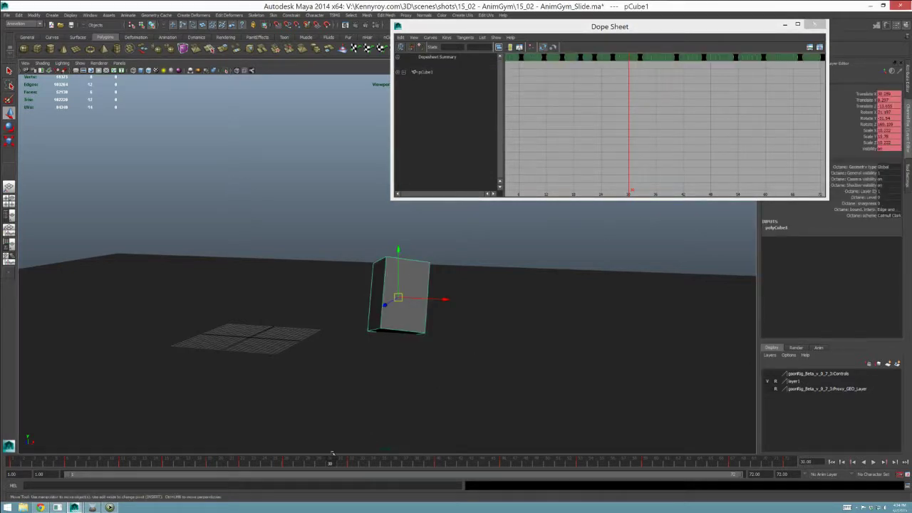
Step: Shift the box's keys from frame 26 onward one frame earlier, then the successive remaining groups three and four frames earlier
mouse_move(330, 463)
mouse_down()
mouse_move(191, 464)
mouse_move(285, 463)
mouse_up()
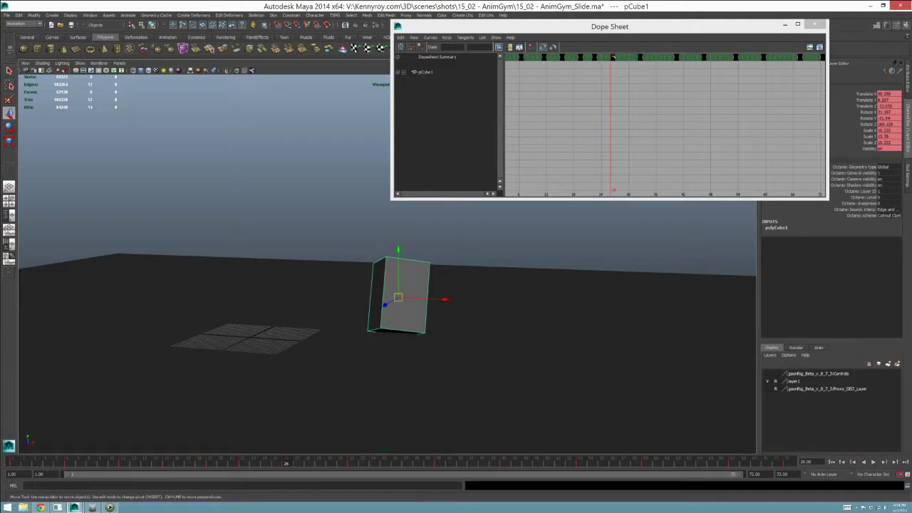
click(619, 74)
drag(611, 81, 824, 54)
scroll(703, 110, down, 5)
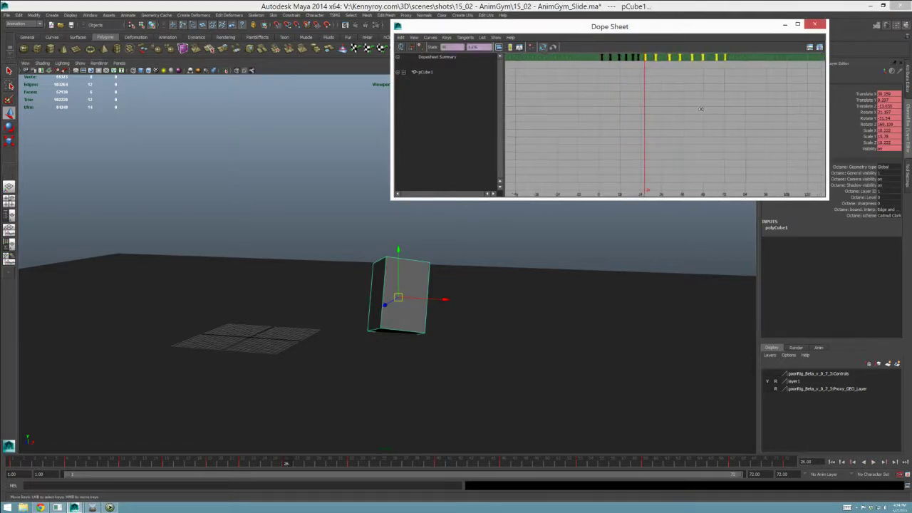
scroll(713, 105, up, 5)
middle_drag(636, 58, 632, 57)
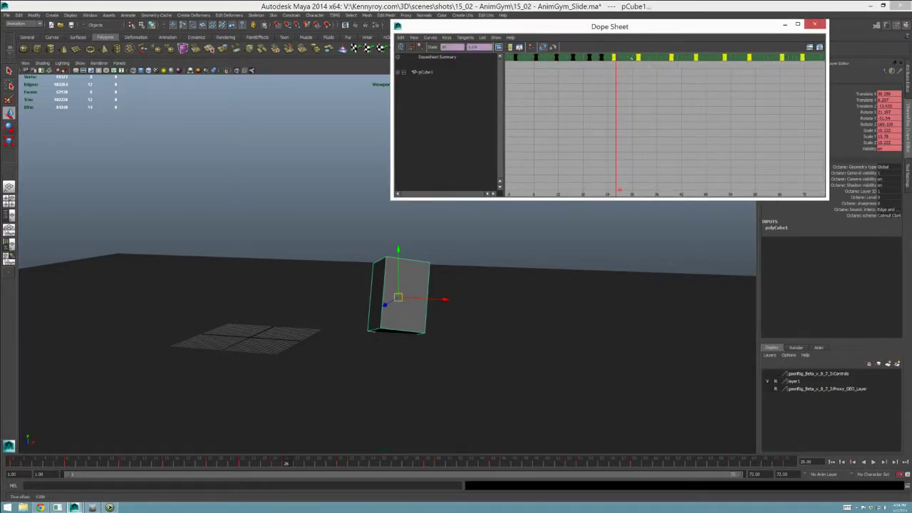
drag(630, 72, 824, 54)
mouse_move(636, 58)
middle_down()
mouse_move(613, 77)
mouse_move(638, 74)
middle_up()
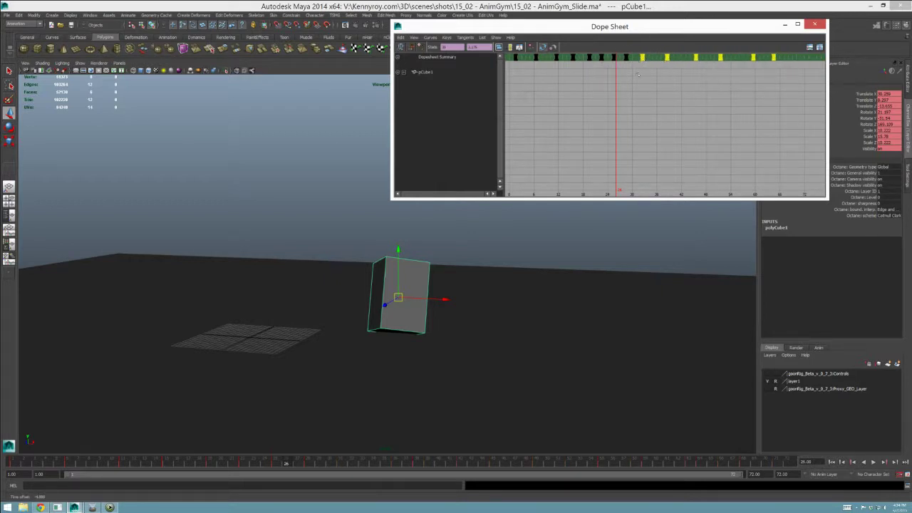
Step: Deselect the keys in the Dope Sheet and play back the retimed animation from frame 1
click(17, 461)
key(alt+v)
key(alt+v)
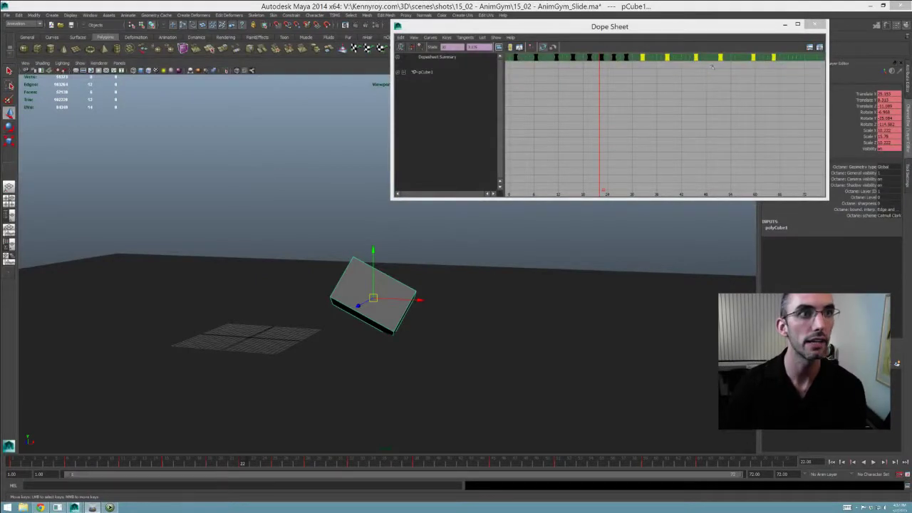
click(712, 66)
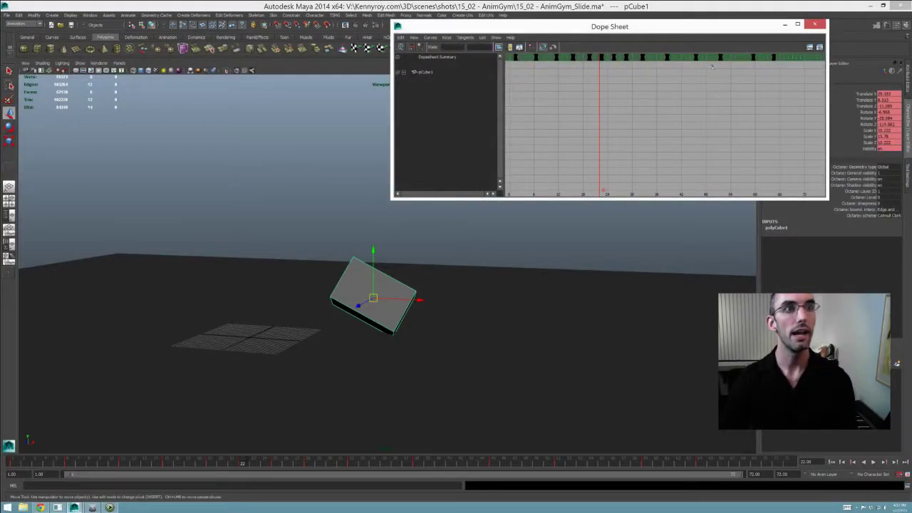
click(11, 462)
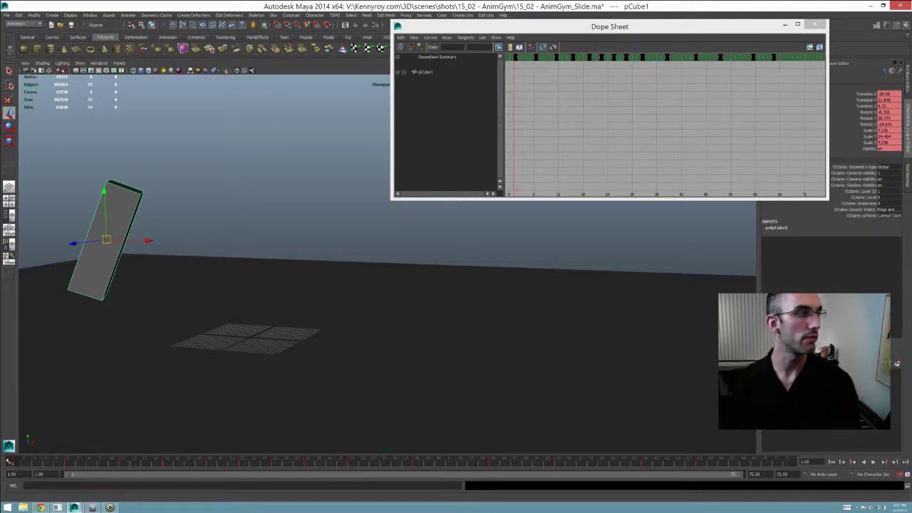
key(alt+v)
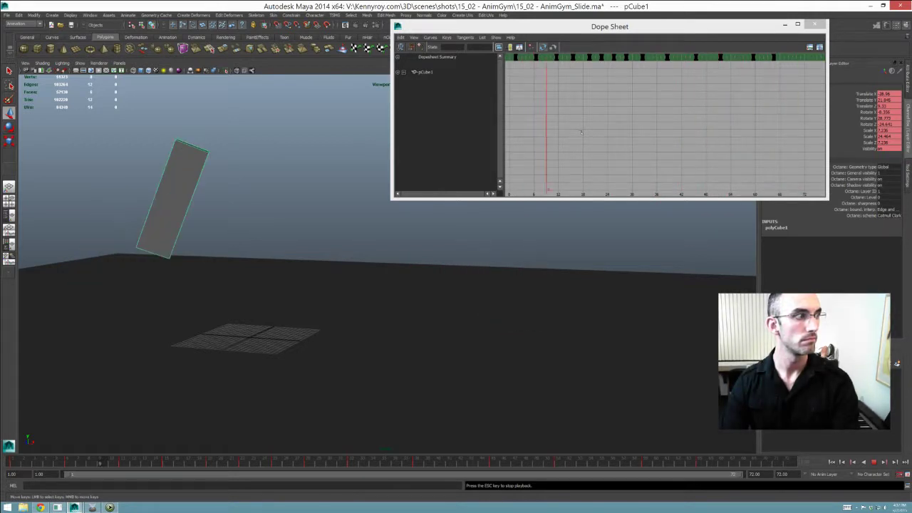
key(Escape)
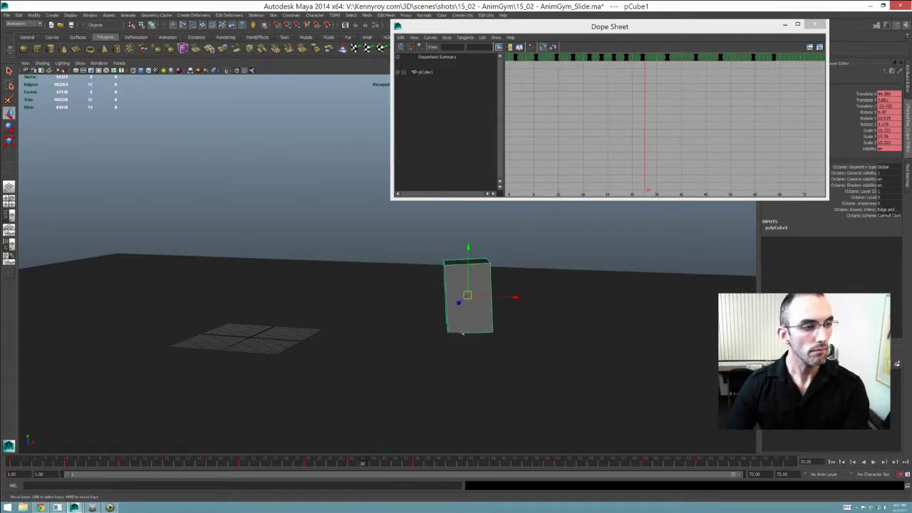
key(alt+v)
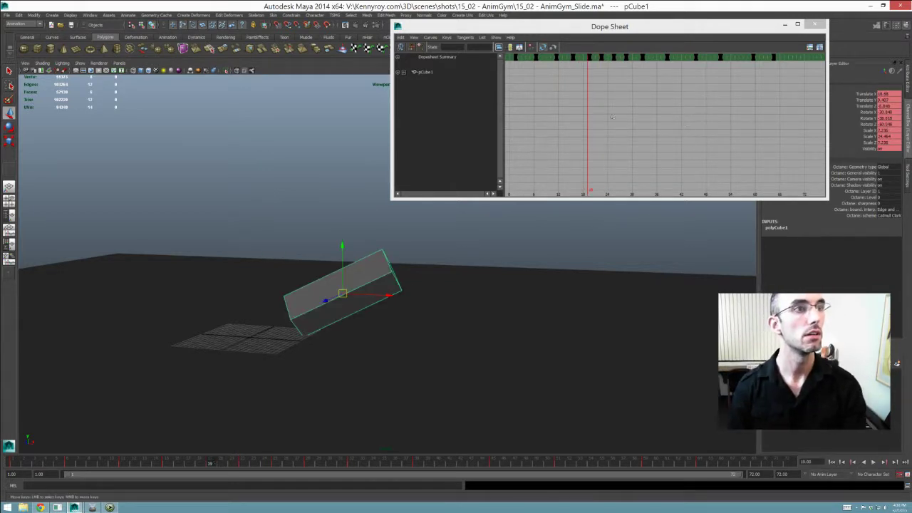
Step: Shift the box's later keys earlier in the Dope Sheet, moving those from frame 22 onward three frames in total, and play back
click(595, 83)
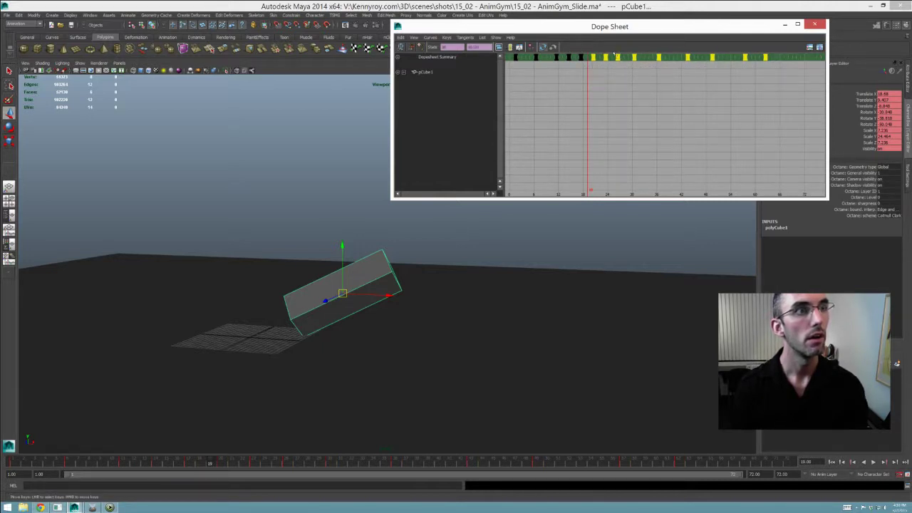
middle_drag(590, 57, 589, 57)
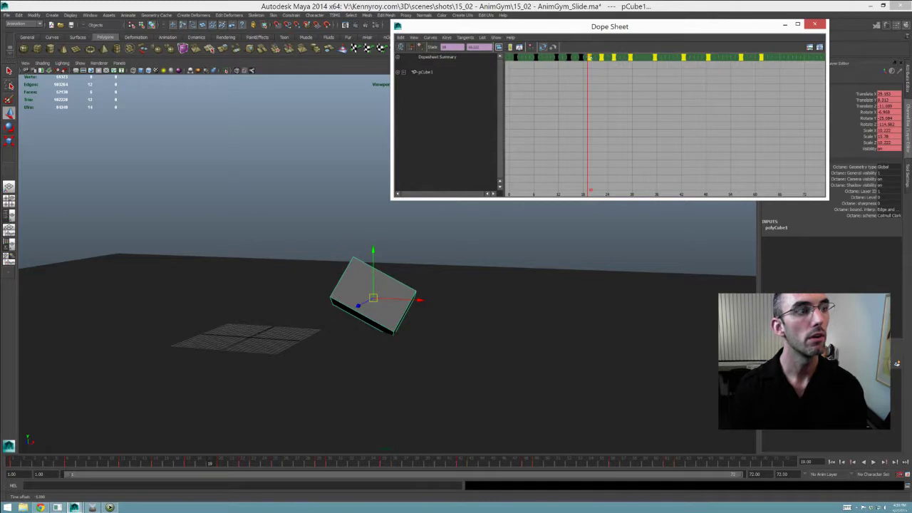
key(alt+v)
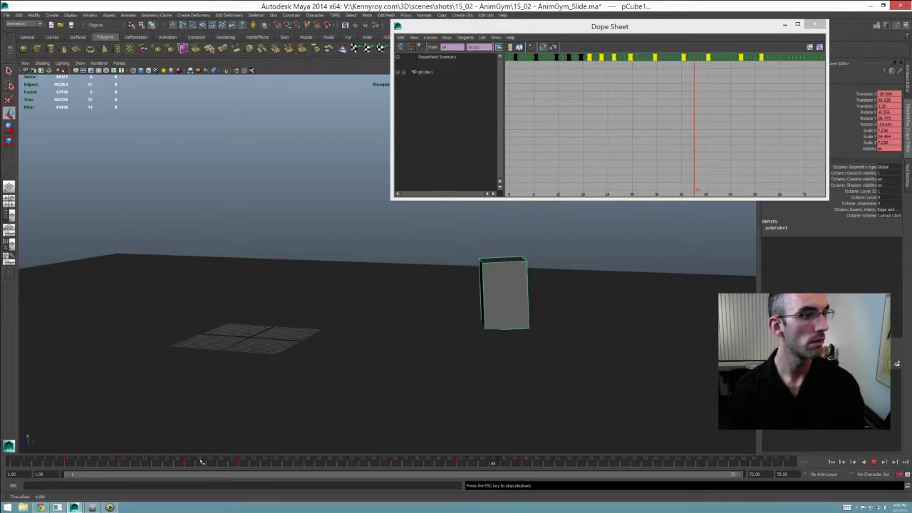
key(Escape)
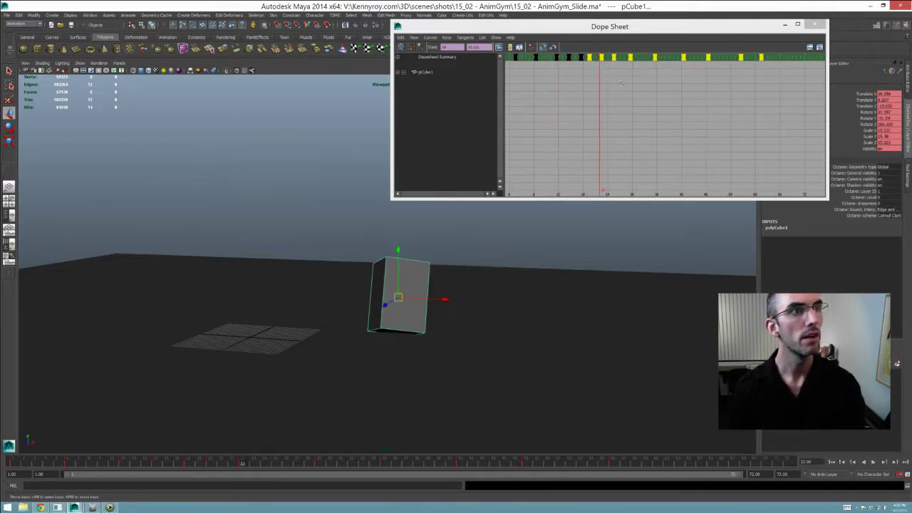
Step: Shift the box's keys from frame 22 onward one frame earlier, then those from frame 24 onward another frame earlier, and play back
click(599, 76)
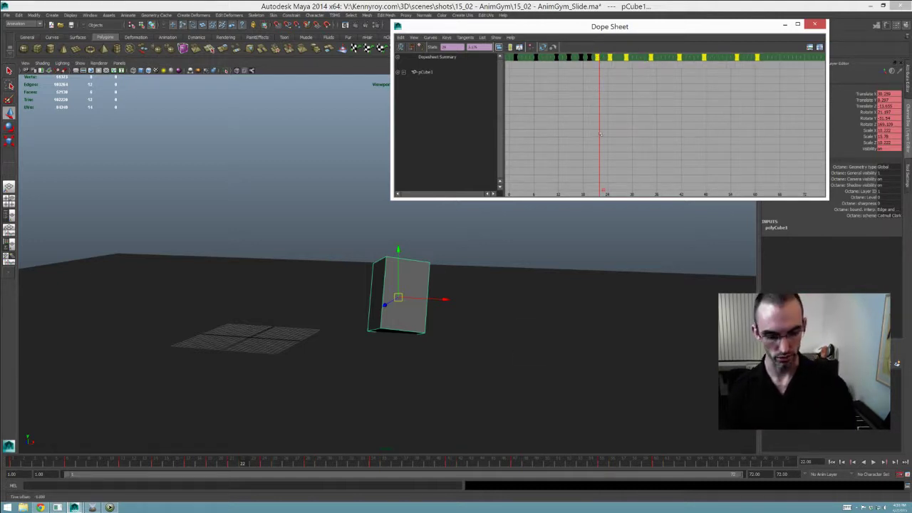
key(alt+v)
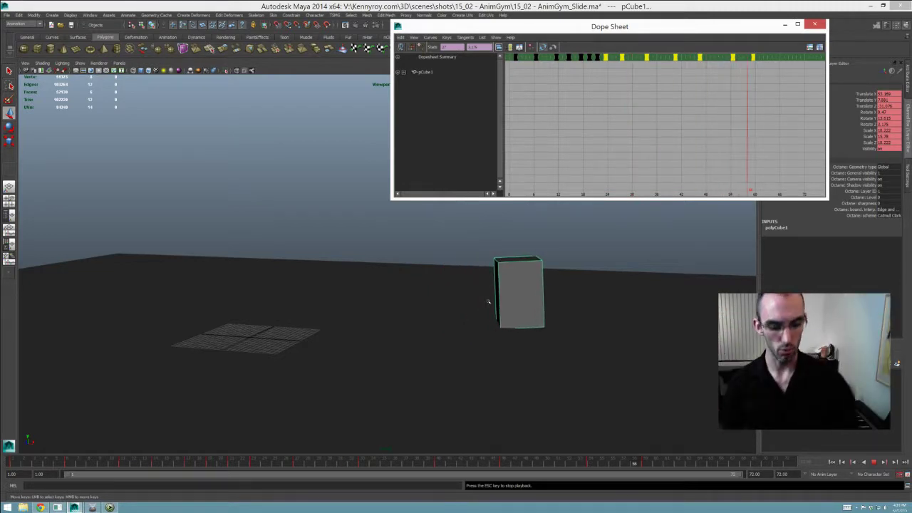
key(Escape)
Step: Try shifting the box's keys from frame 27 onward two frames earlier, play back the result, and undo the shift
drag(615, 53, 767, 64)
middle_drag(622, 57, 613, 58)
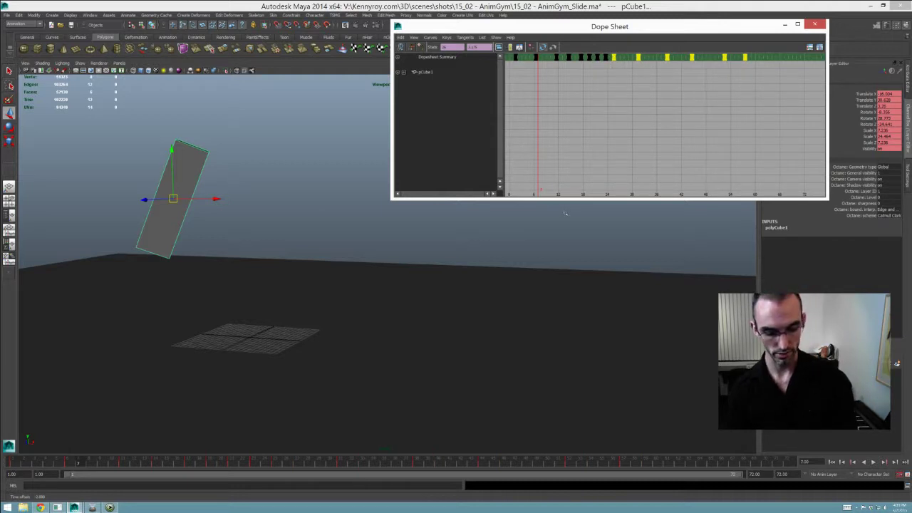
key(alt+v)
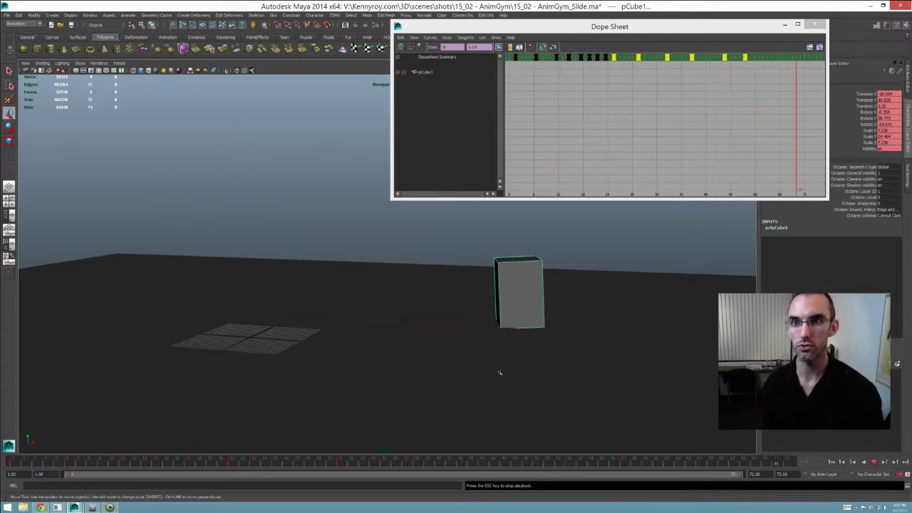
click(570, 94)
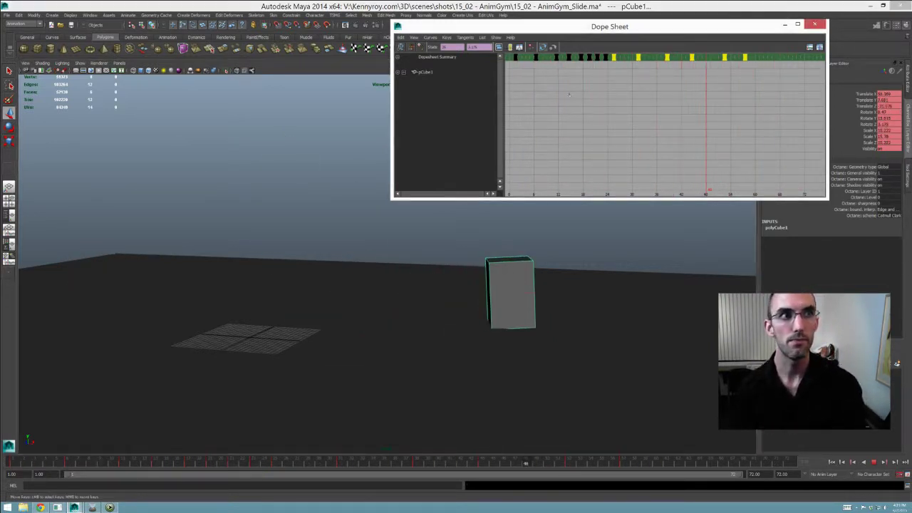
key(Escape)
drag(615, 57, 621, 79)
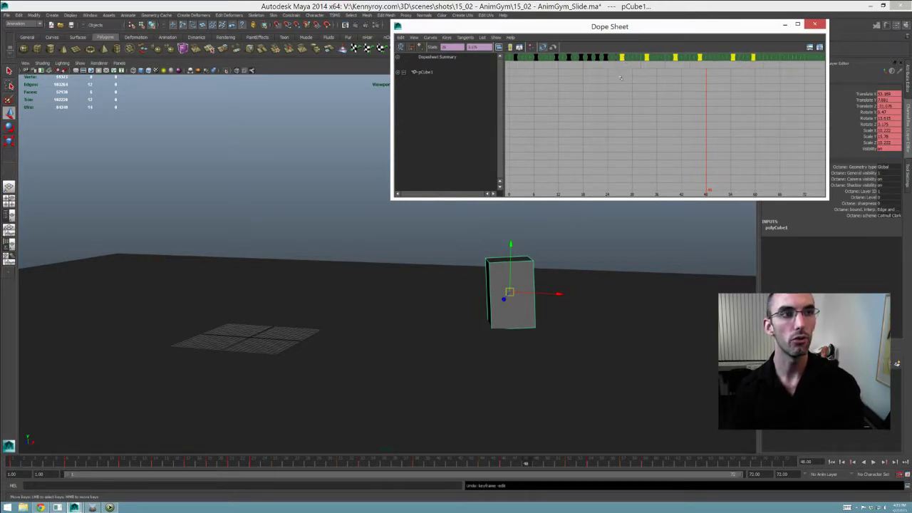
Step: Play back the box animation twice to check the timing of its tumble and slide
key(alt+v)
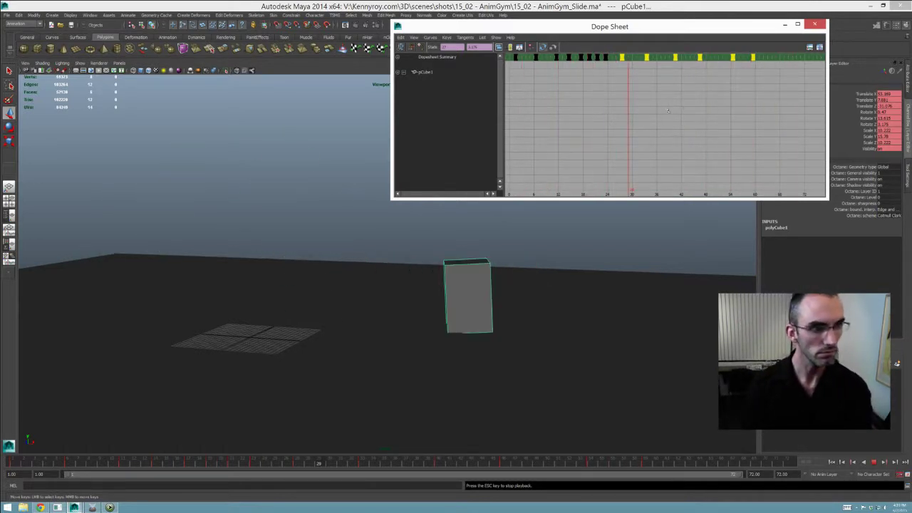
key(Escape)
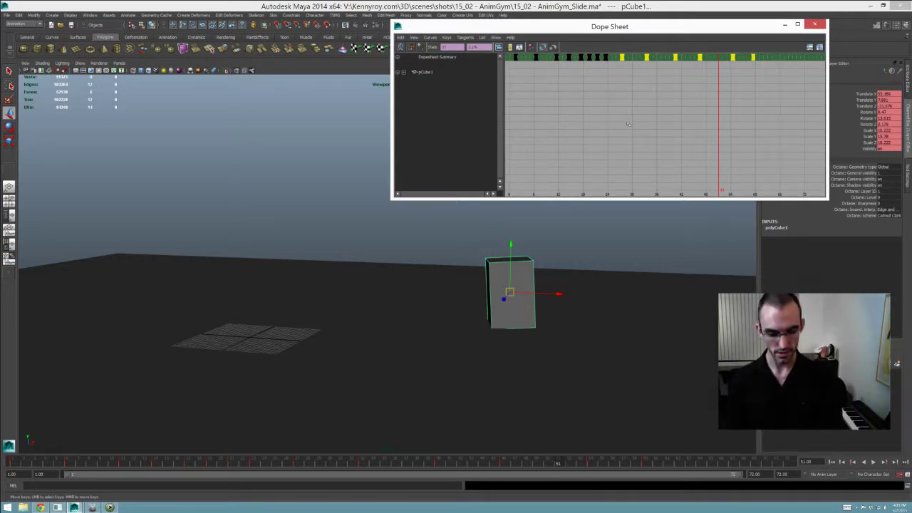
key(alt+v)
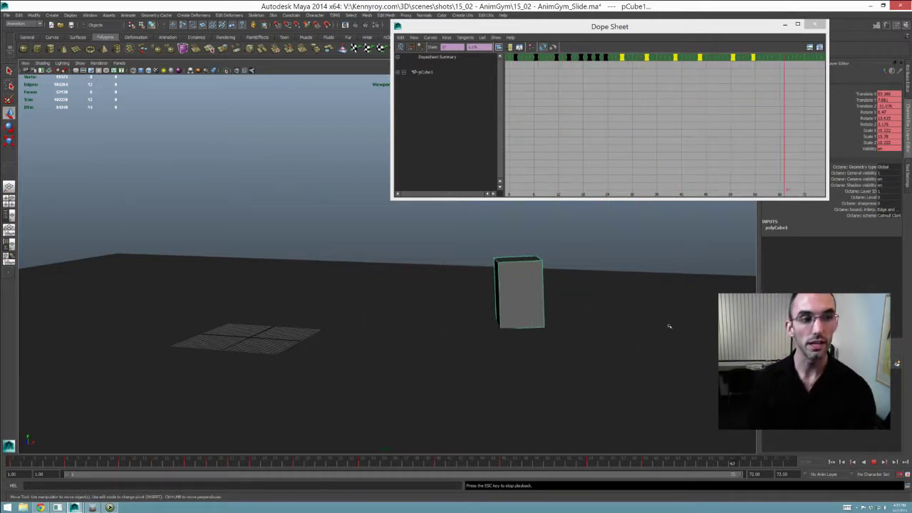
key(Escape)
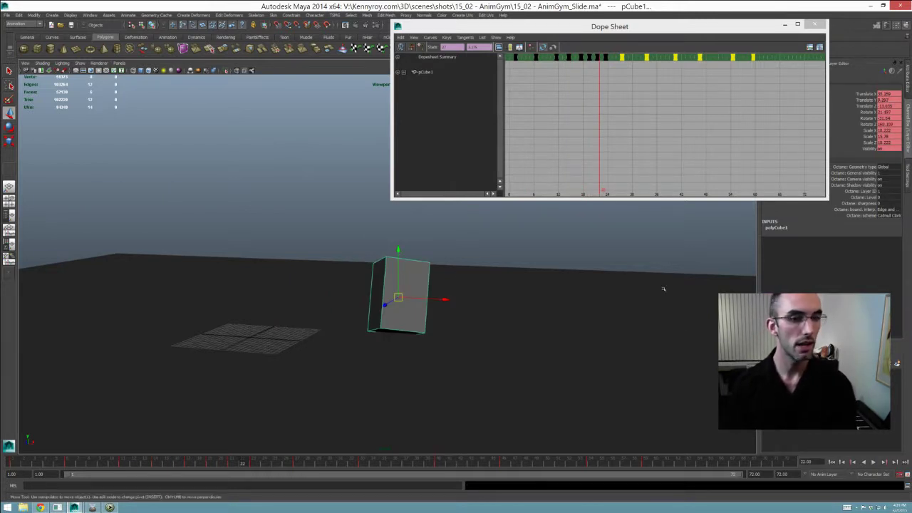
Step: Put the selected box on a new display layer set to reference, and close the Dope Sheet
click(898, 363)
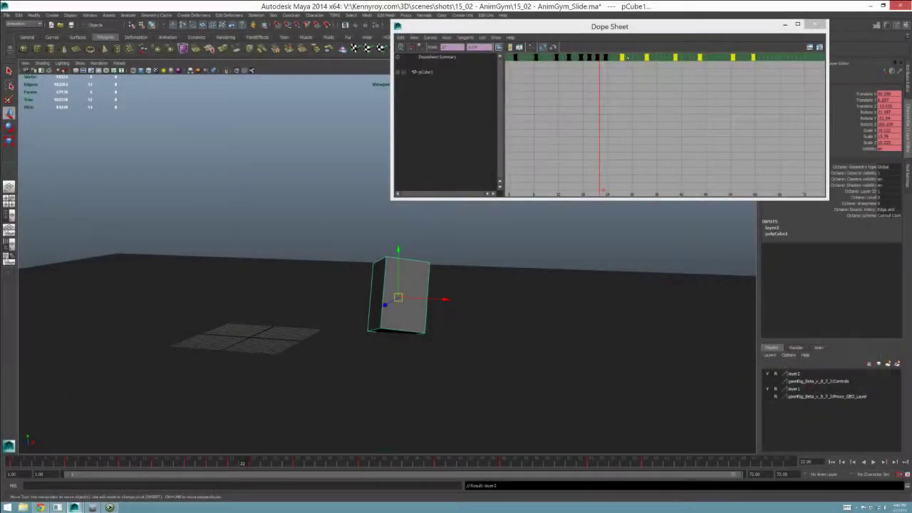
drag(760, 27, 771, 47)
click(825, 44)
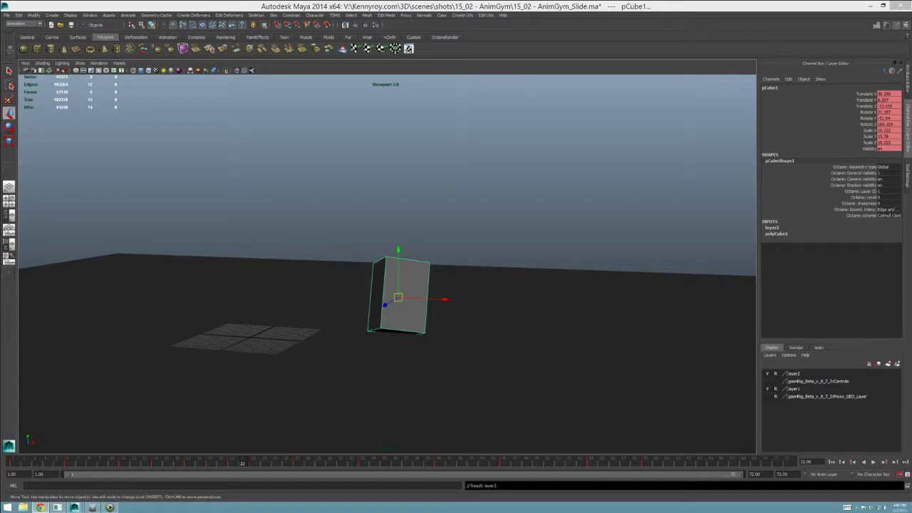
Step: Show the goonRig Controls and Proxy_GEO_Layer display layers and return to frame 1
click(767, 381)
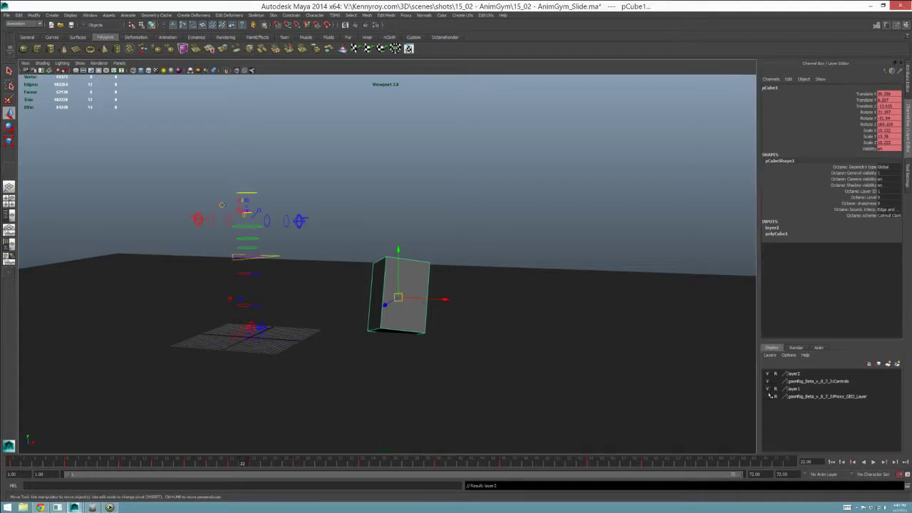
click(768, 396)
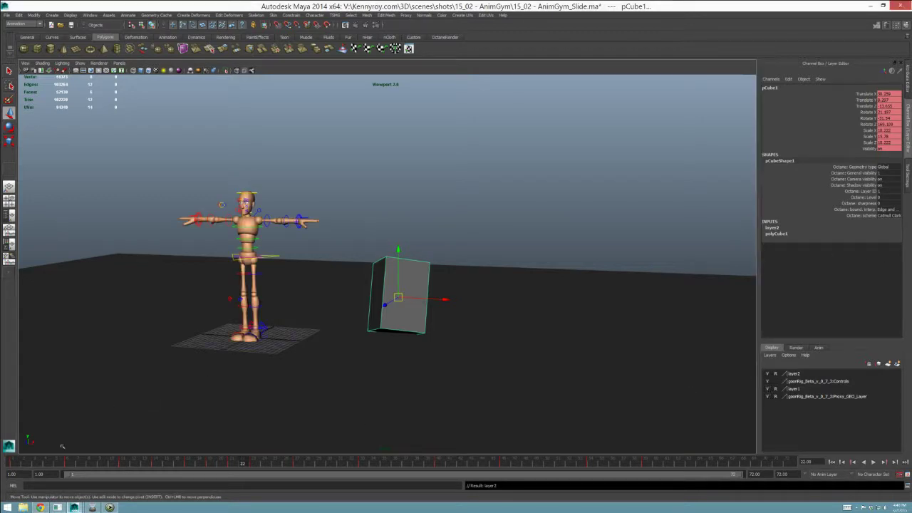
click(4, 464)
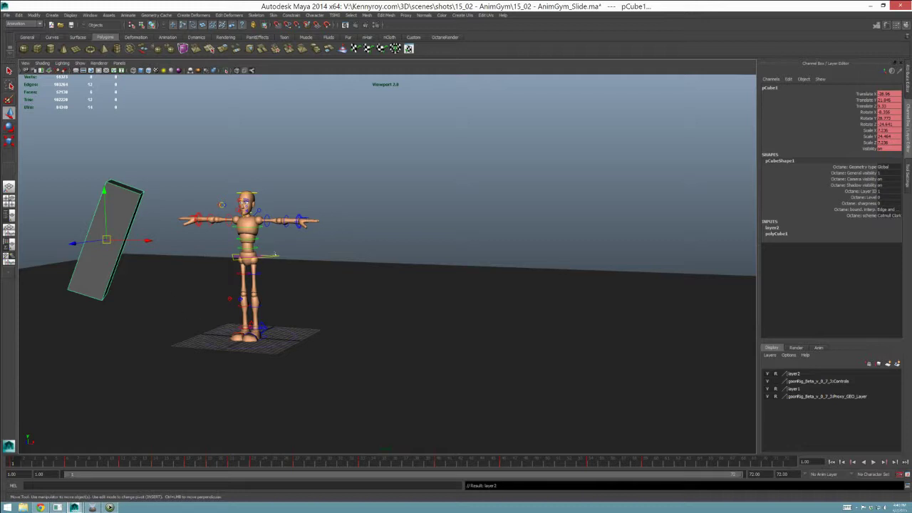
Step: Try lowering the character's center root control to test how the limbs respond, and undo the moves
click(275, 261)
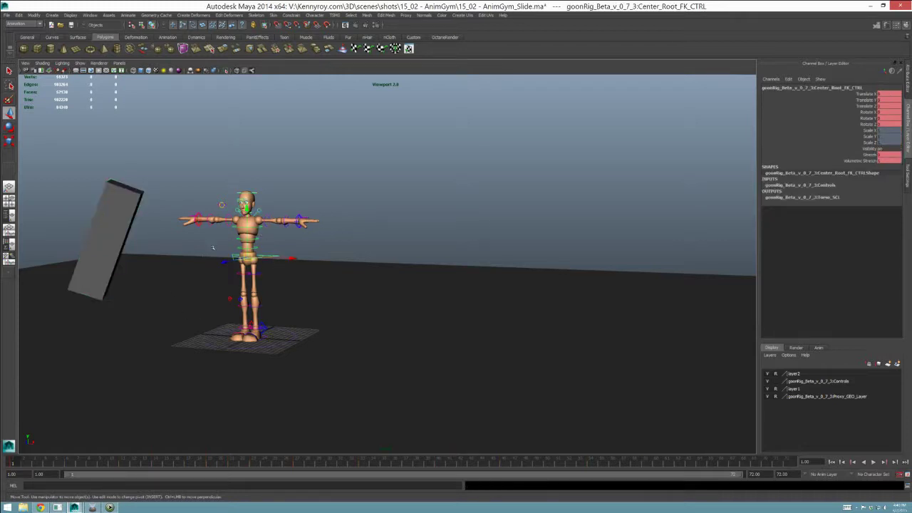
alt+drag(136, 335, 207, 329)
alt+right_drag(207, 329, 246, 331)
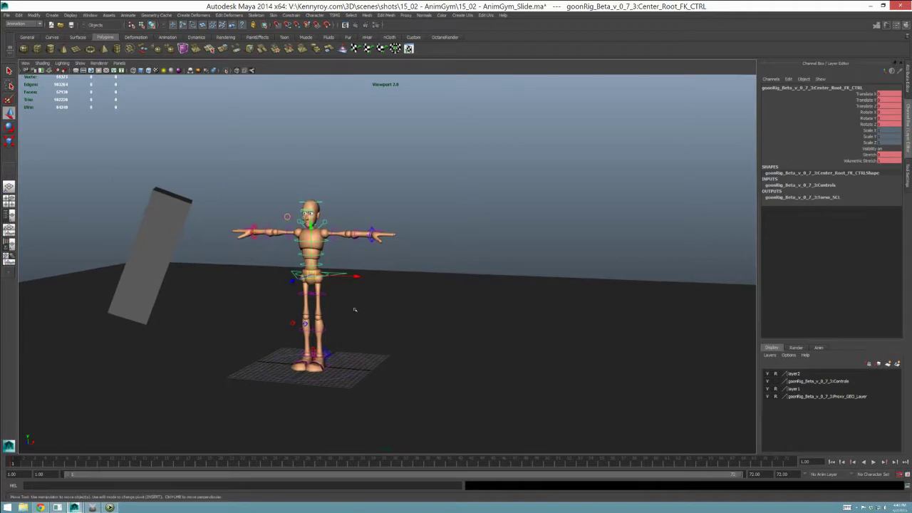
middle_drag(354, 308, 341, 277)
alt+drag(340, 276, 389, 349)
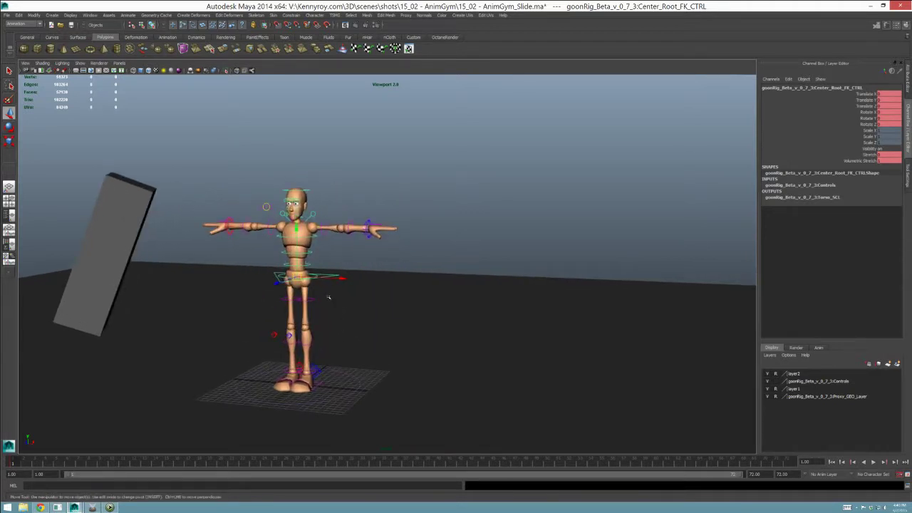
mouse_move(329, 296)
middle_down()
mouse_move(333, 268)
mouse_move(325, 300)
middle_up()
key(ctrl+z)
middle_drag(257, 230, 249, 275)
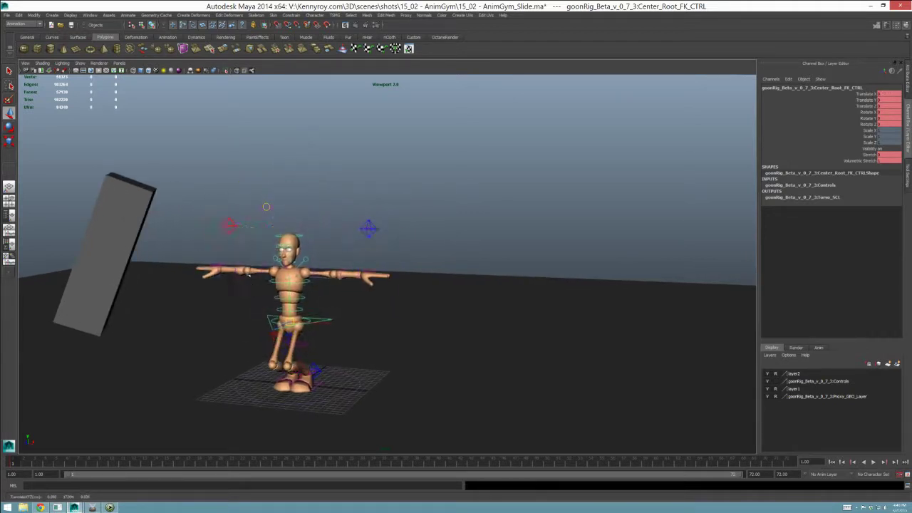
key(z)
key(z)
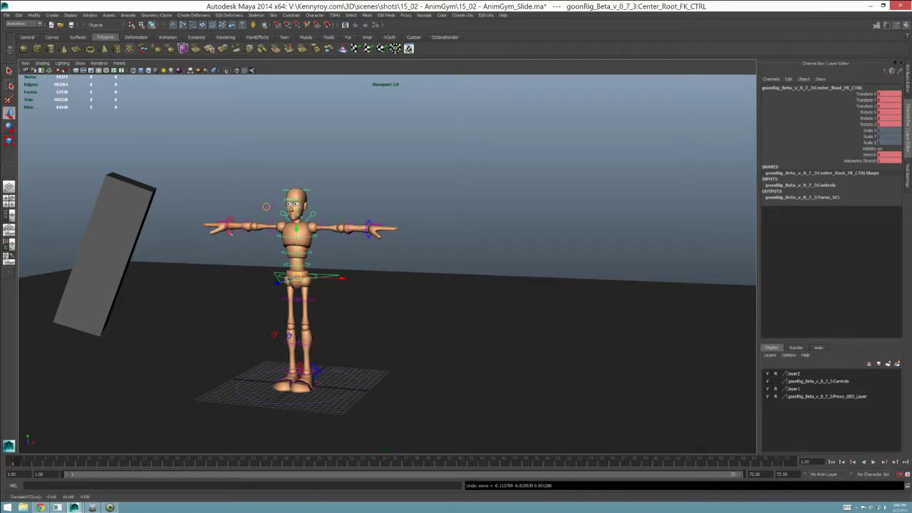
Step: Switch the character's left arm to IK by setting the left hand control's IK Weight to 1
click(230, 233)
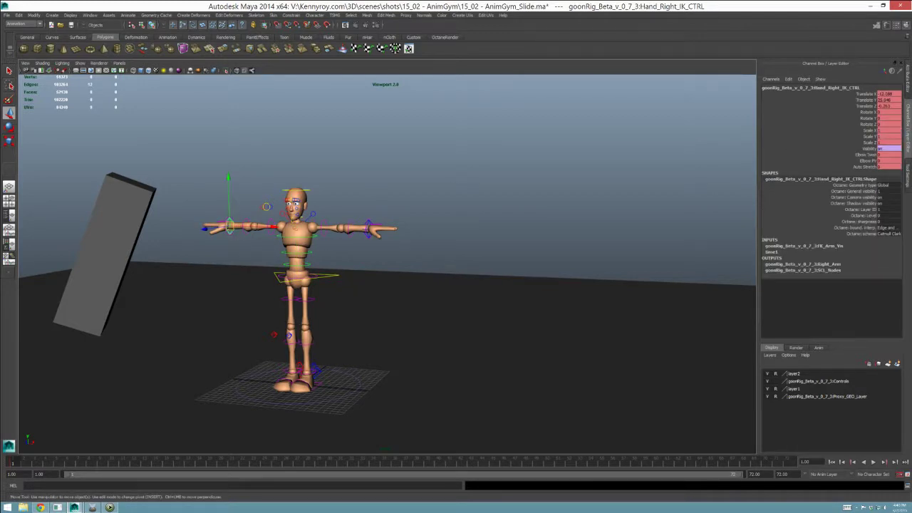
alt+drag(285, 246, 325, 281)
alt+right_drag(325, 281, 415, 261)
alt+middle_drag(416, 261, 430, 245)
click(407, 218)
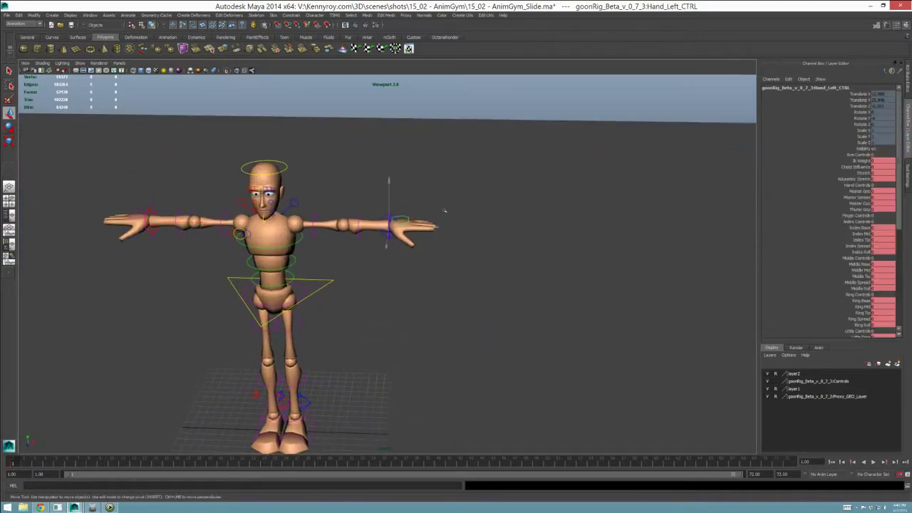
click(863, 161)
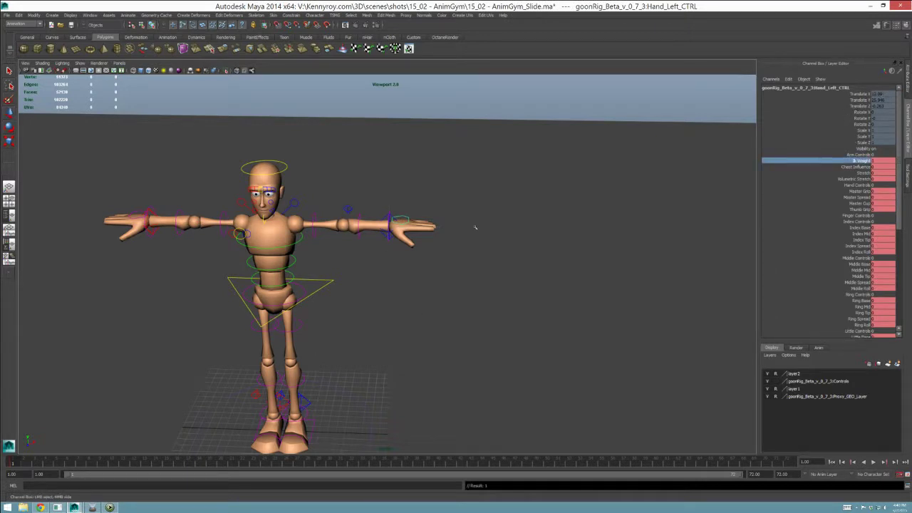
Step: Switch the character's right arm to IK by setting the right hand control's IK Weight to 1
click(140, 211)
key(w)
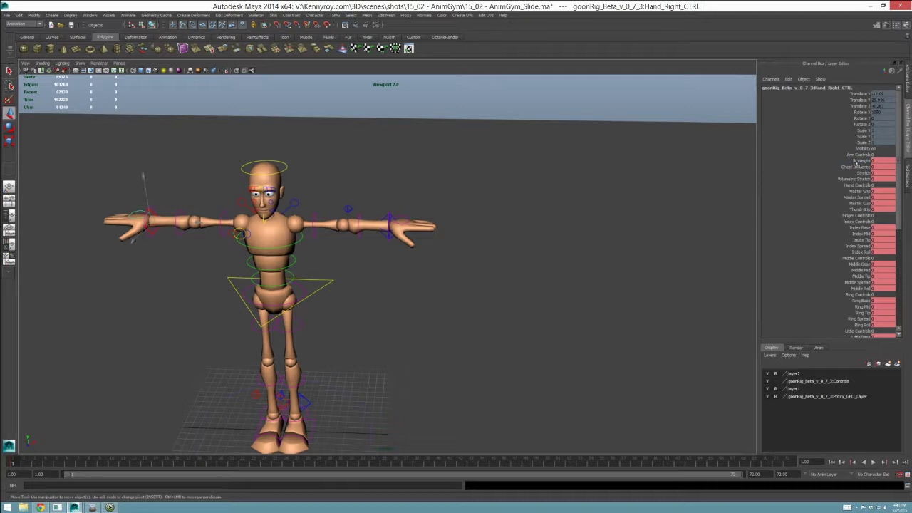
click(859, 161)
alt+right_drag(586, 276, 394, 276)
alt+drag(395, 275, 358, 364)
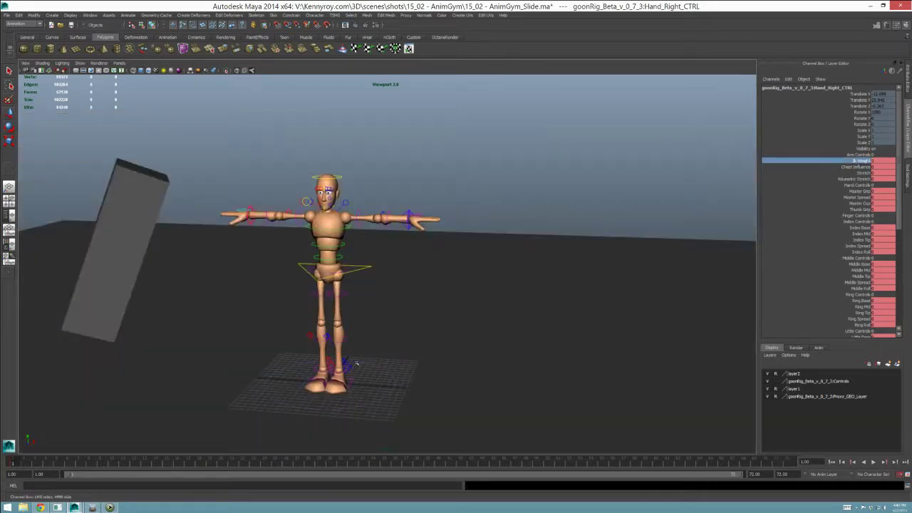
Step: Try moving the character's center root control with both arms in IK, and undo the move
drag(364, 267, 362, 278)
key(w)
mouse_move(327, 272)
mouse_down()
mouse_move(340, 250)
mouse_move(346, 268)
mouse_move(321, 274)
mouse_up()
key(ctrl+z)
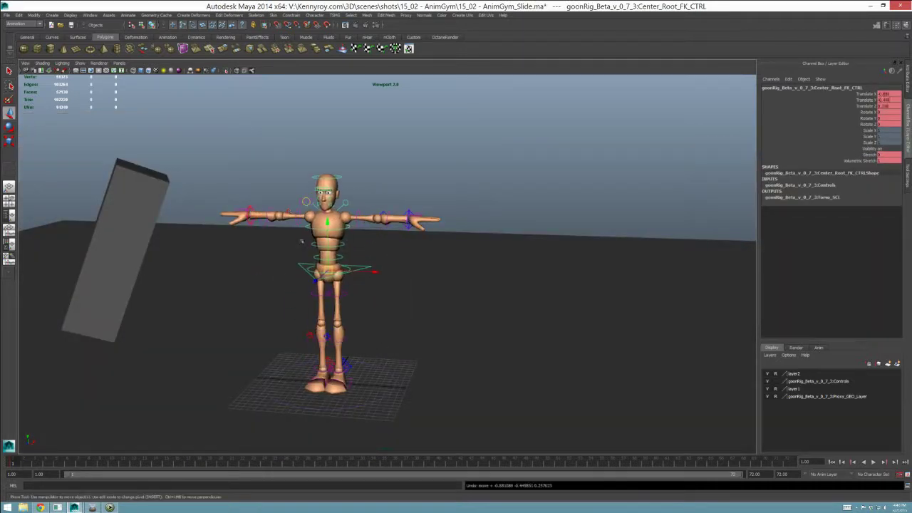
Step: Select the head FK control and examine its channels and the controls around the head
alt+drag(301, 241, 305, 214)
click(303, 199)
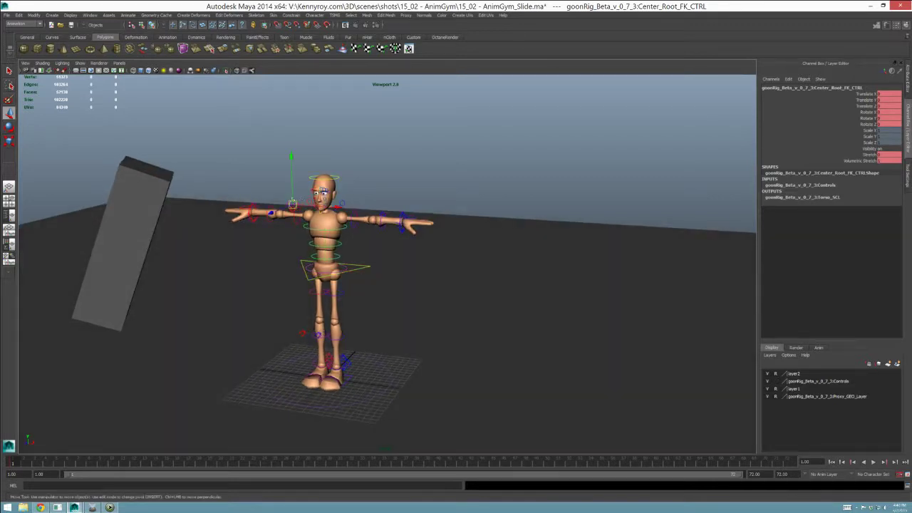
alt+right_drag(330, 174, 385, 186)
alt+drag(367, 197, 347, 170)
click(348, 165)
click(323, 139)
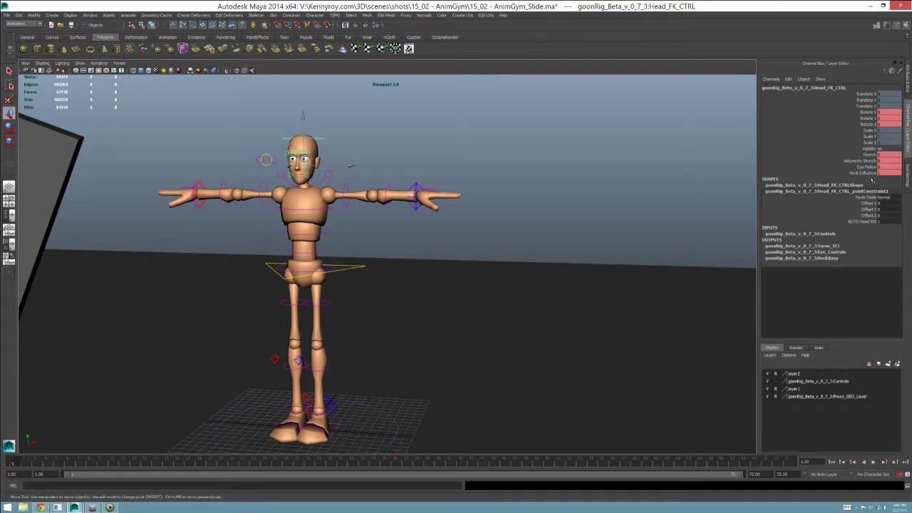
alt+drag(483, 213, 388, 213)
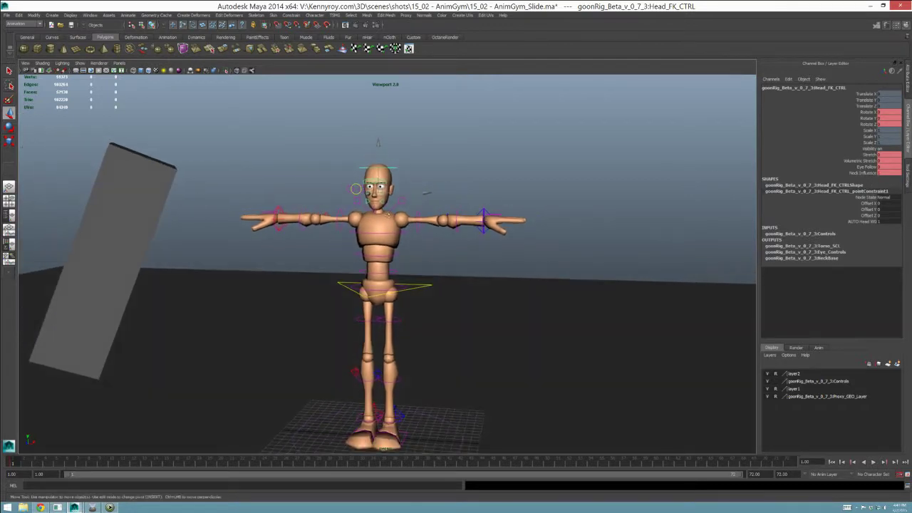
Step: Check the center root control and the right and left hand IK controls, leaving nothing selected
click(422, 288)
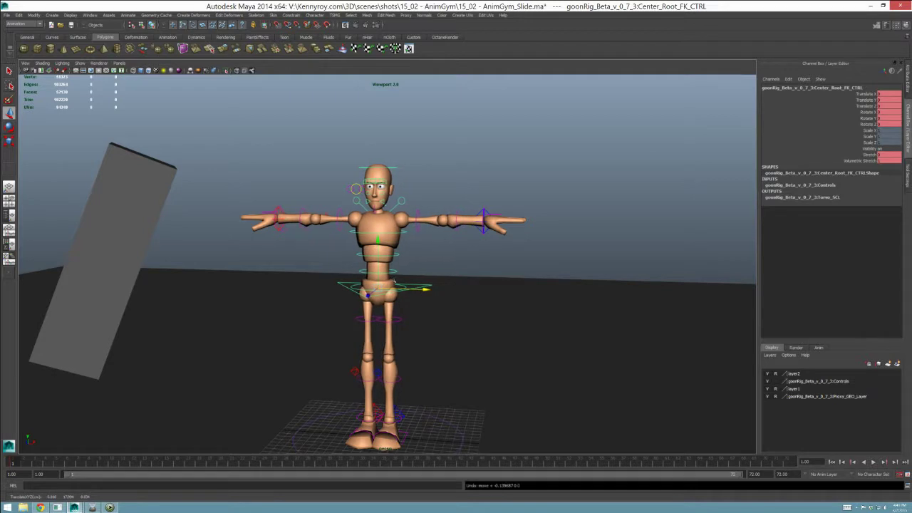
alt+drag(328, 226, 312, 226)
key(q)
click(280, 221)
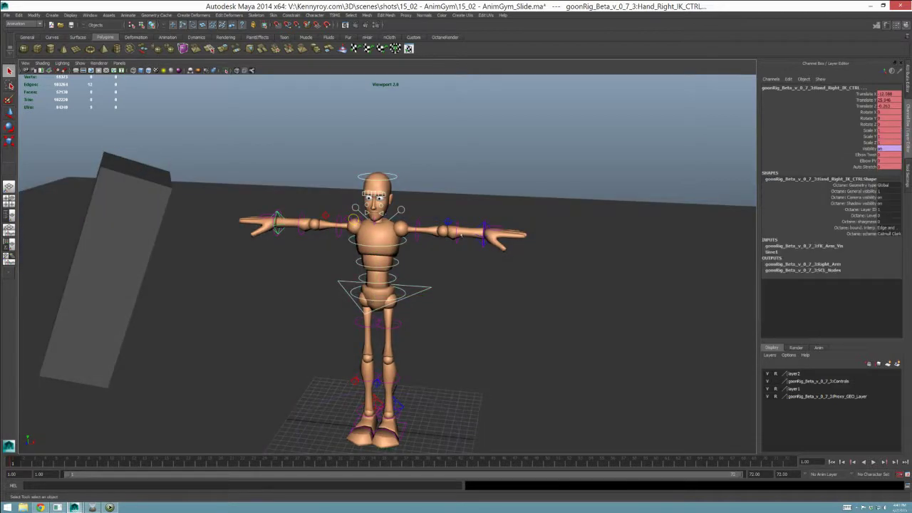
click(482, 229)
click(172, 318)
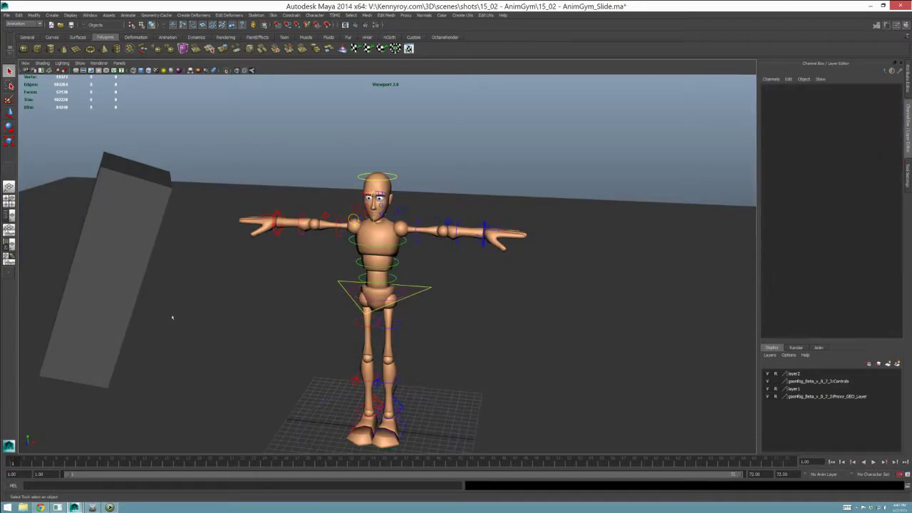
Step: Rotate the center root control and move the character's body over to the tilted box at frame 1
click(419, 293)
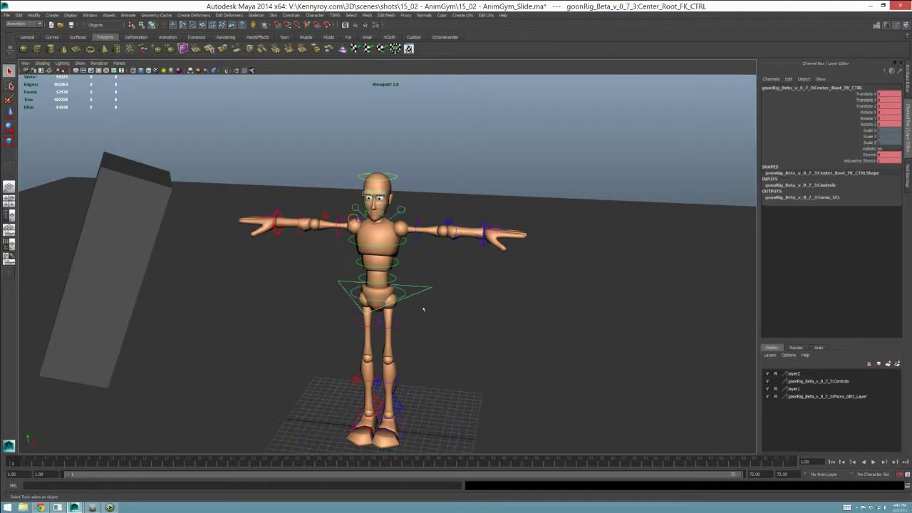
alt+drag(419, 293, 447, 306)
key(w)
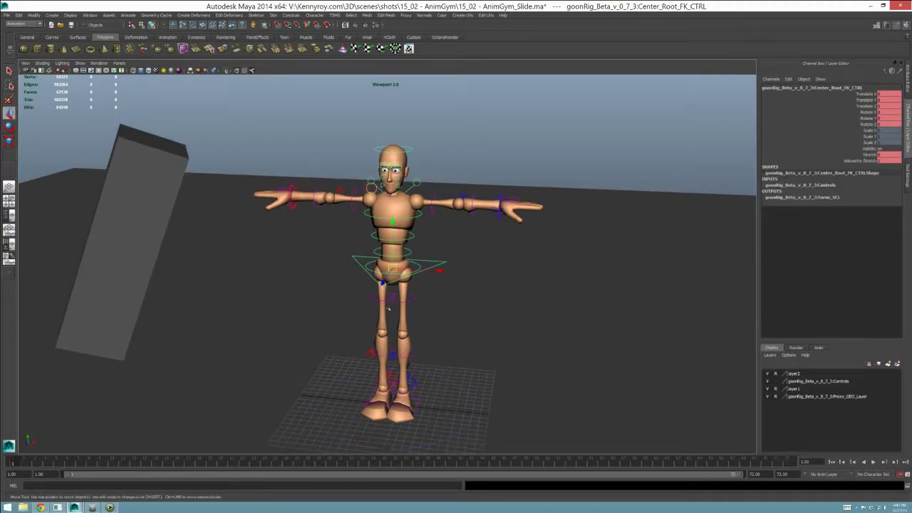
key(e)
drag(428, 296, 413, 238)
key(w)
drag(414, 269, 193, 231)
Step: Check the center root's placement against the box from several angles and undo unwanted adjustments, keeping the body leaning along the box
alt+drag(275, 243, 413, 247)
key(ctrl+z)
alt+drag(487, 293, 272, 239)
key(ctrl+z)
key(ctrl+z)
key(ctrl+z)
key(ctrl+z)
key(ctrl+z)
key(ctrl+z)
key(ctrl+z)
alt+drag(285, 239, 406, 257)
key(q)
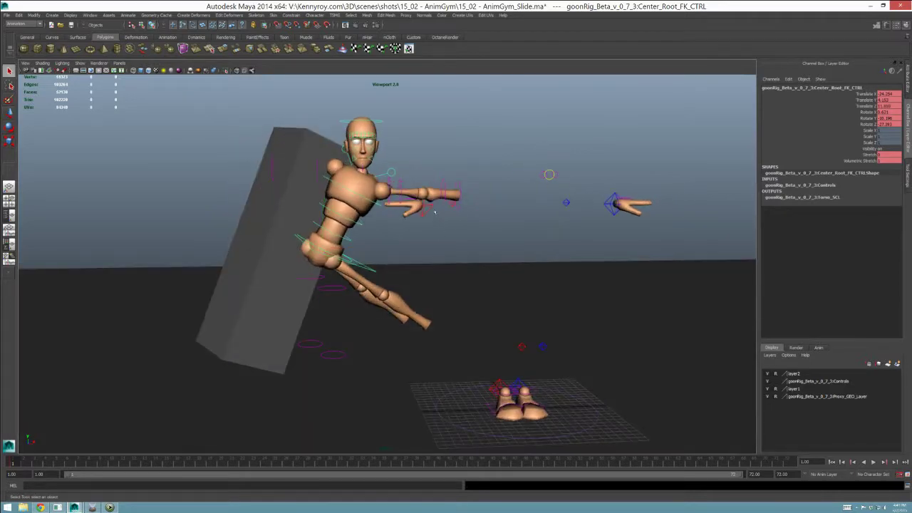
Step: Move the right hand IK control up beside the box's upper corner and rotate the hand so its palm is raised
click(429, 212)
key(w)
drag(423, 207, 287, 115)
alt+drag(289, 125, 289, 105)
key(e)
alt+middle_drag(370, 171, 372, 162)
key(q)
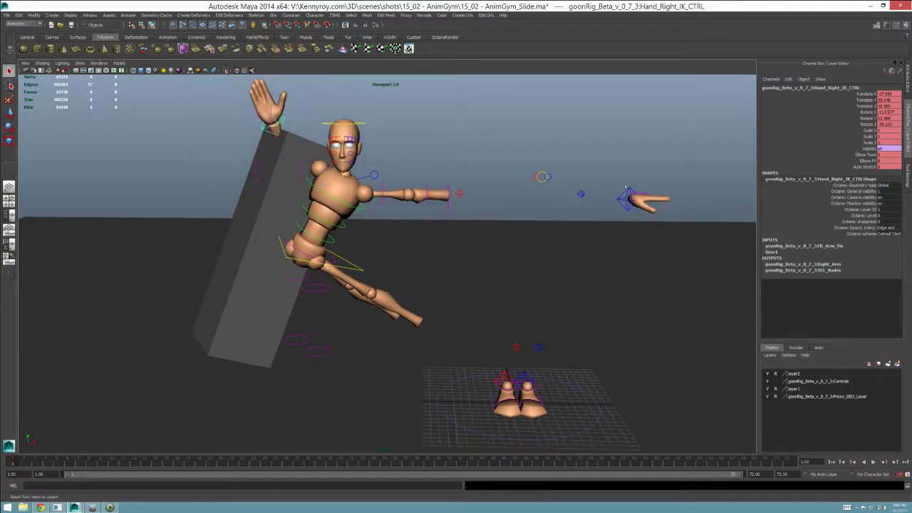
Step: Rotate the left hand IK control palm-up and move it in beside the character's shoulder
click(625, 187)
key(e)
drag(647, 208, 581, 182)
key(w)
drag(630, 195, 388, 169)
Step: Move the right and left arm pole vector controls over to the character beside the box
click(469, 198)
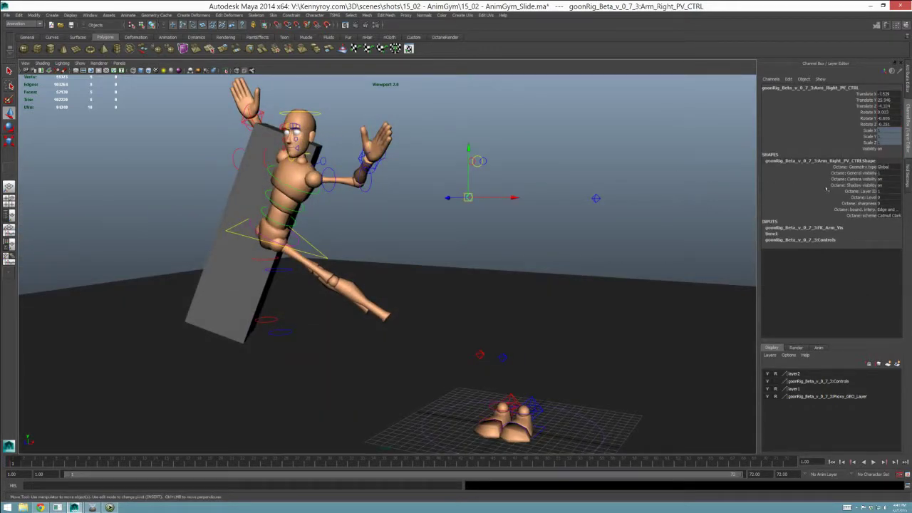
click(597, 198)
alt+drag(597, 199, 412, 215)
mouse_move(411, 215)
alt+mouse_down()
mouse_move(433, 219)
mouse_move(417, 197)
mouse_move(436, 186)
mouse_move(406, 231)
alt+mouse_up()
drag(406, 198, 422, 186)
alt+drag(427, 186, 526, 176)
click(560, 174)
Step: Move both foot IK controls together from the grid to the base of the box
click(502, 375)
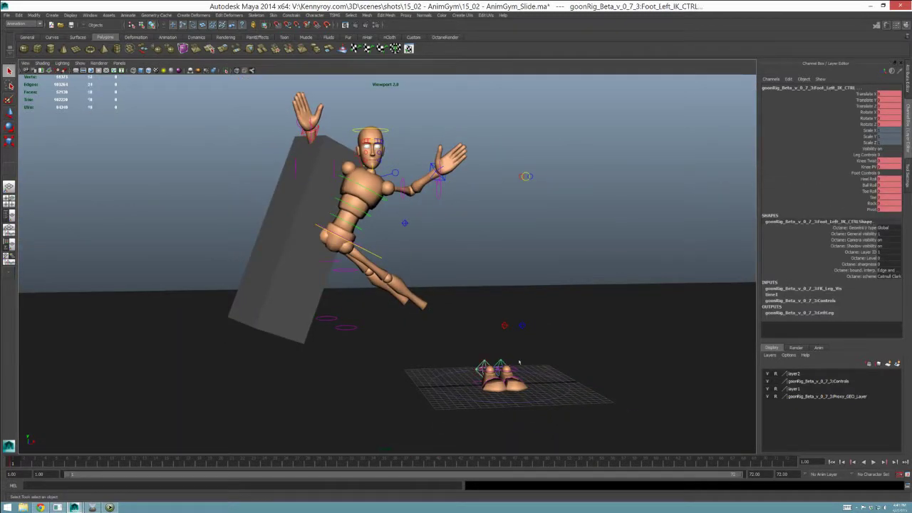
key(w)
drag(502, 376, 404, 279)
drag(313, 333, 365, 322)
alt+drag(460, 299, 384, 268)
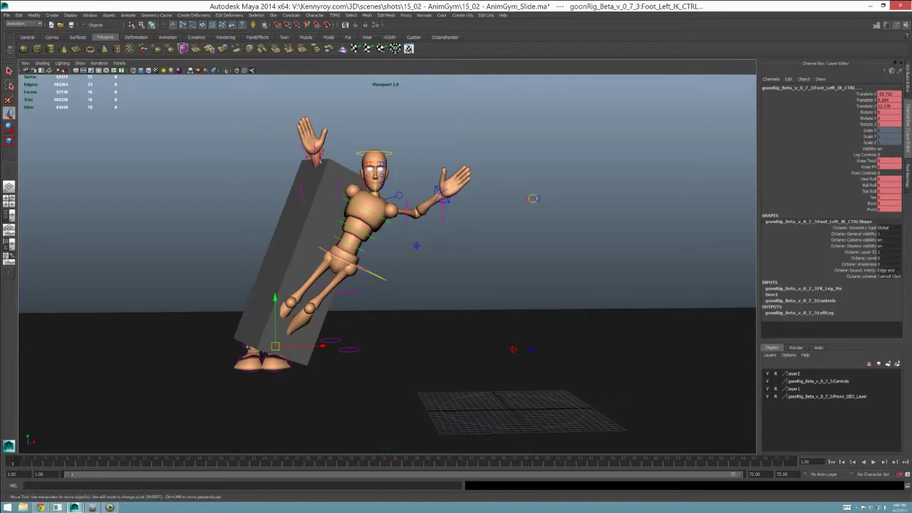
Step: Move the center root and both hand IK controls together so the character's torso sits inside the box
key(q)
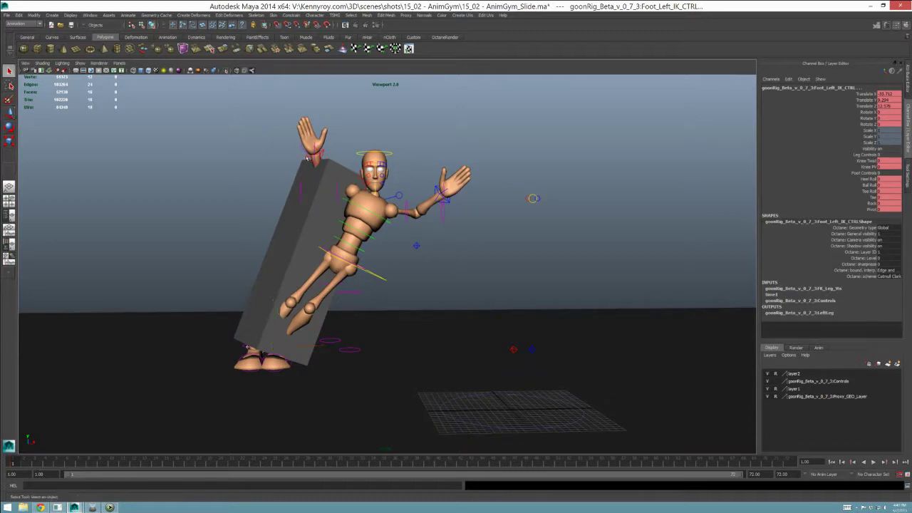
click(446, 206)
shift+click(447, 203)
shift+click(381, 277)
key(w)
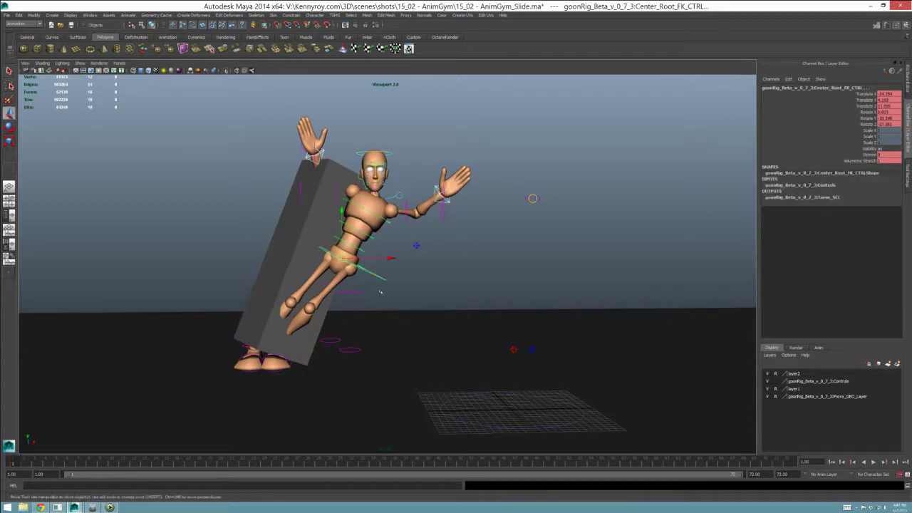
alt+drag(380, 290, 418, 306)
drag(382, 276, 359, 248)
alt+drag(443, 243, 408, 250)
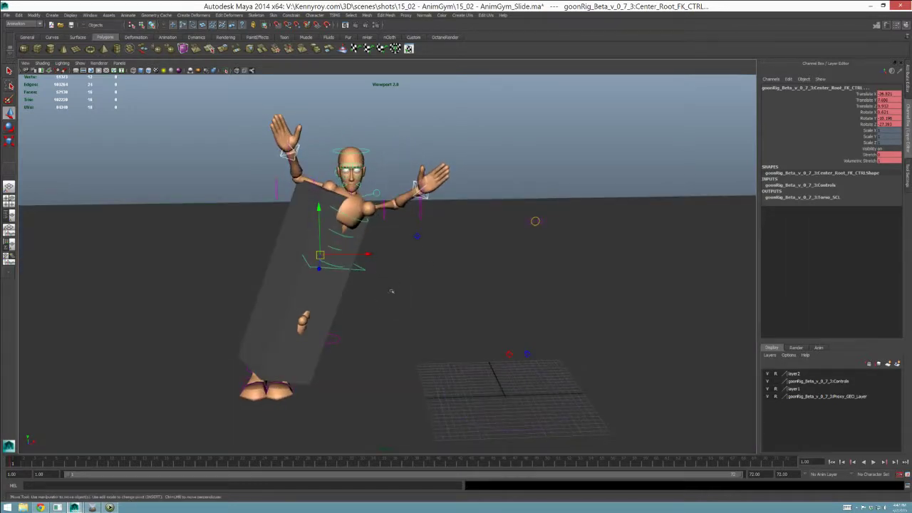
alt+drag(388, 332, 390, 307)
alt+right_drag(314, 255, 382, 281)
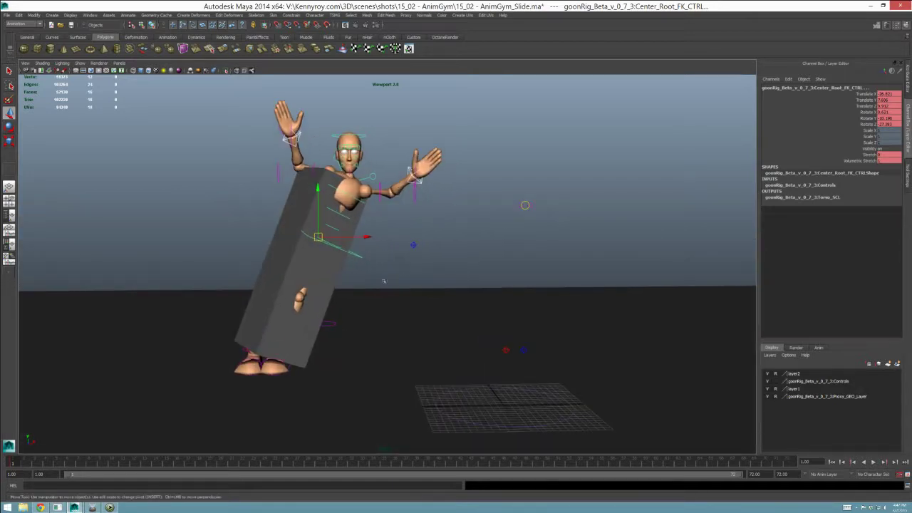
Step: Make layer2 selectable and parent-constrain the center root control to the box pCube1
key(q)
click(365, 266)
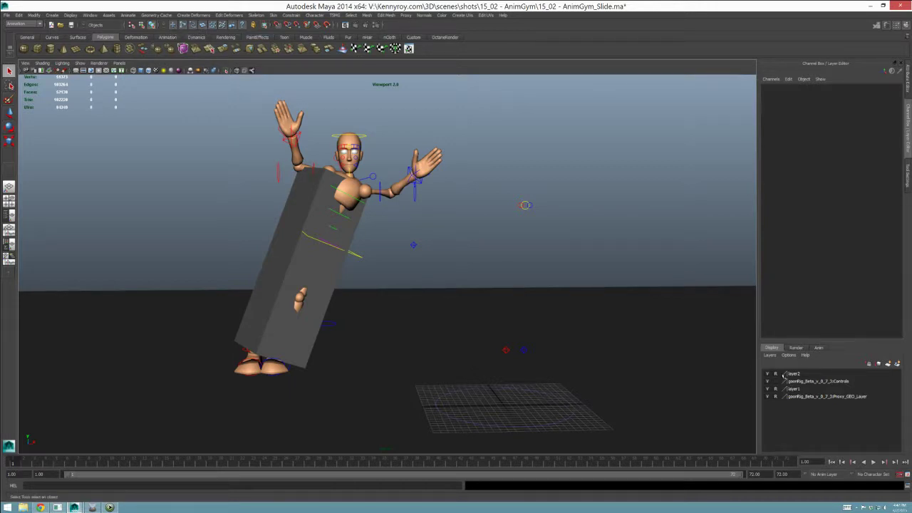
click(318, 257)
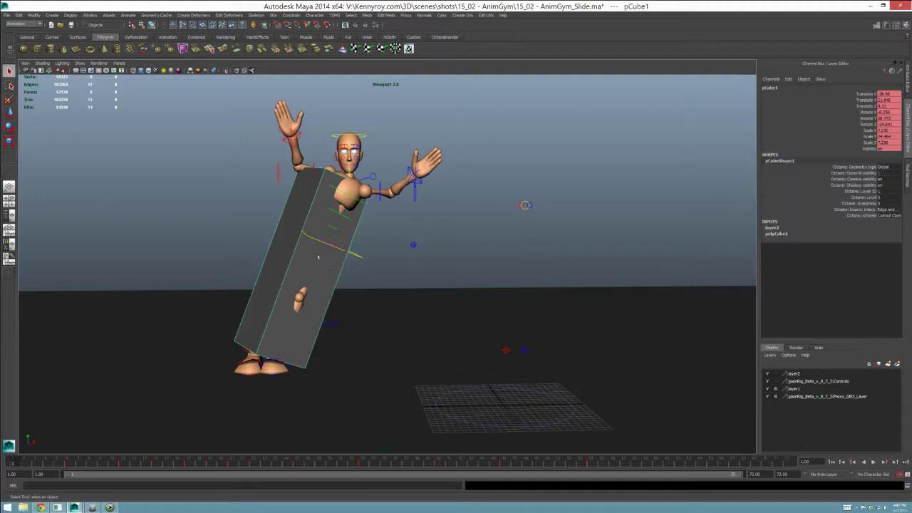
click(360, 257)
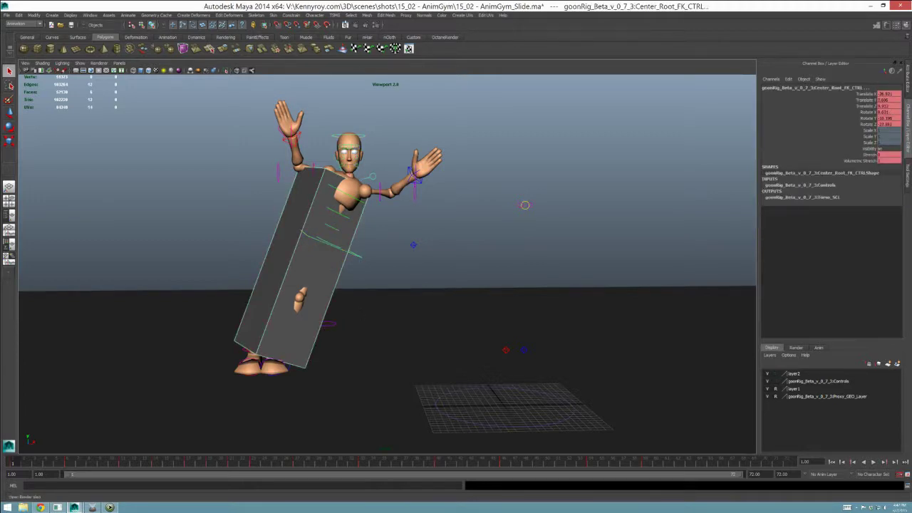
click(292, 15)
click(299, 55)
click(355, 230)
click(360, 256)
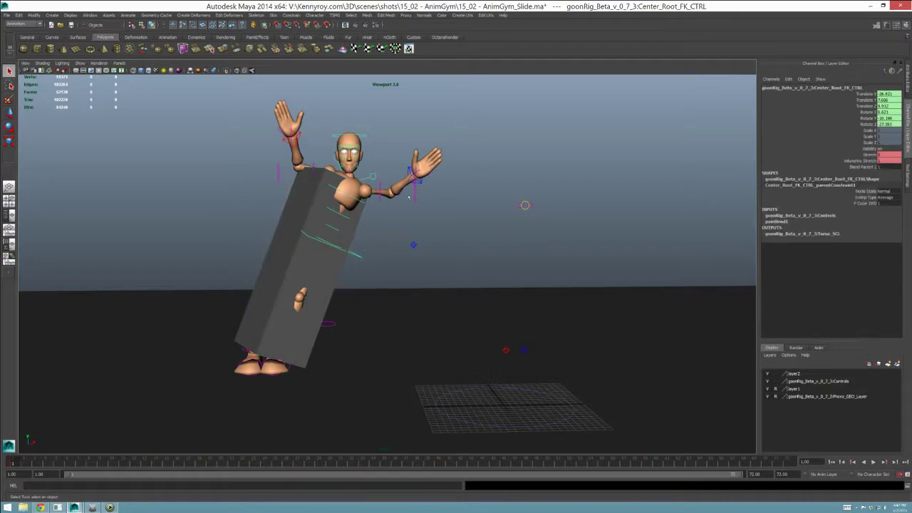
Step: Parent-constrain the left hand IK control to the center root control by repeating the last command
alt+drag(363, 250, 381, 262)
shift+click(420, 181)
key(g)
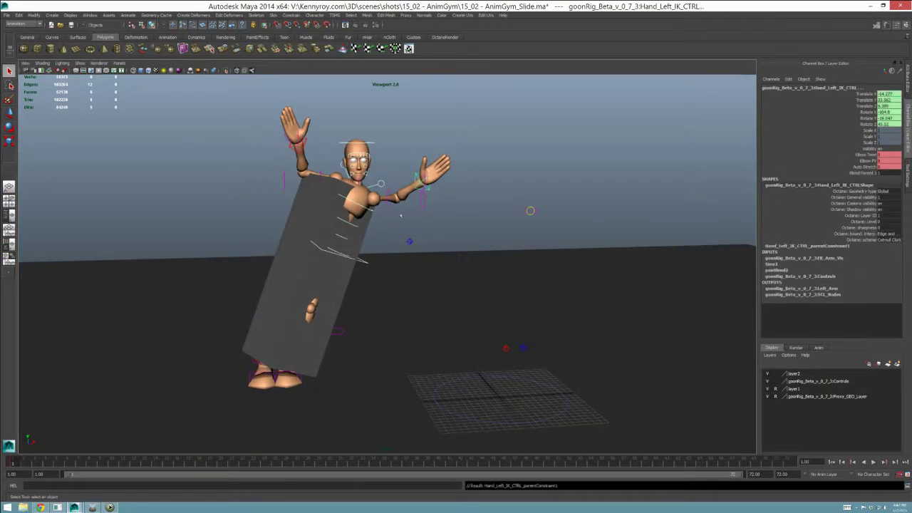
Step: Try parent-constraining the right hand IK control to the center root control, and undo it
click(365, 262)
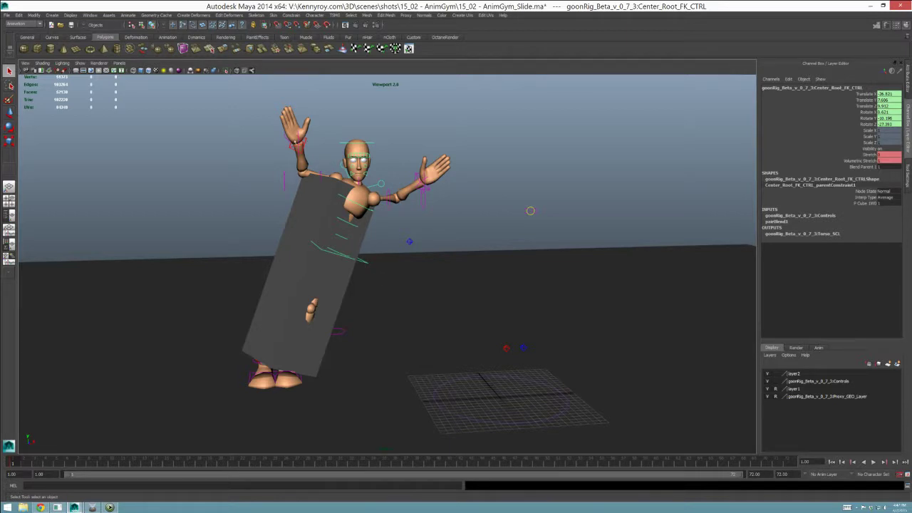
shift+click(295, 143)
key(g)
key(ctrl+z)
key(ctrl+z)
key(ctrl+z)
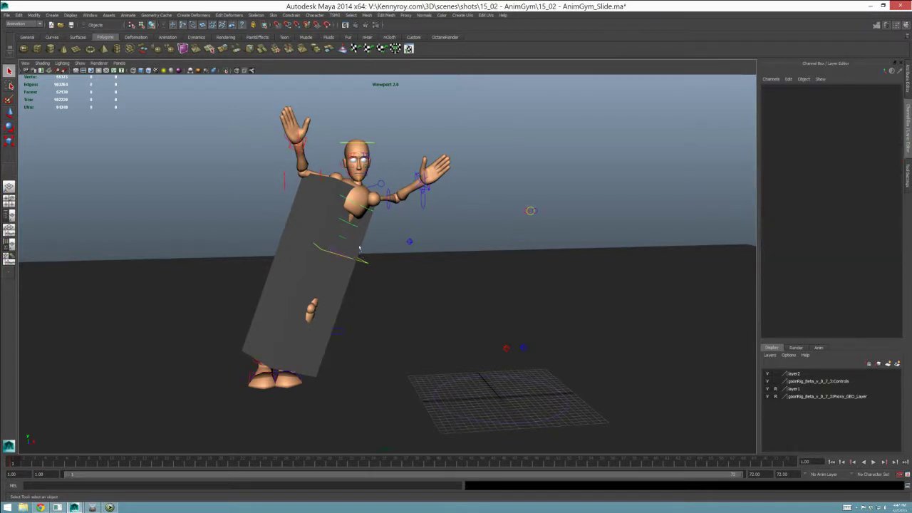
key(ctrl+z)
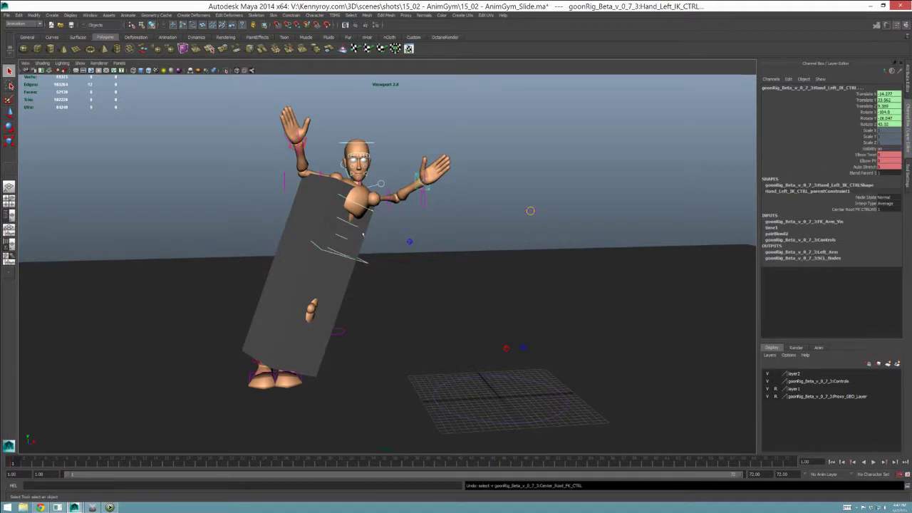
Step: Parent-constrain the right hand IK control to the box pCube1
click(357, 222)
click(306, 143)
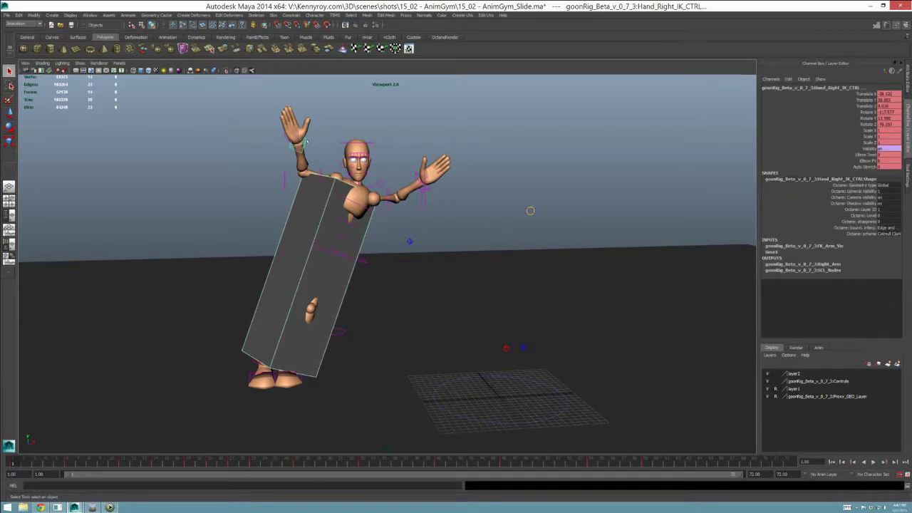
key(g)
Step: Parent-constrain the left foot IK control under the box to pCube1
click(307, 250)
alt+drag(306, 250, 446, 260)
alt+right_drag(446, 260, 563, 342)
alt+middle_drag(563, 342, 574, 357)
alt+drag(573, 357, 528, 352)
click(539, 352)
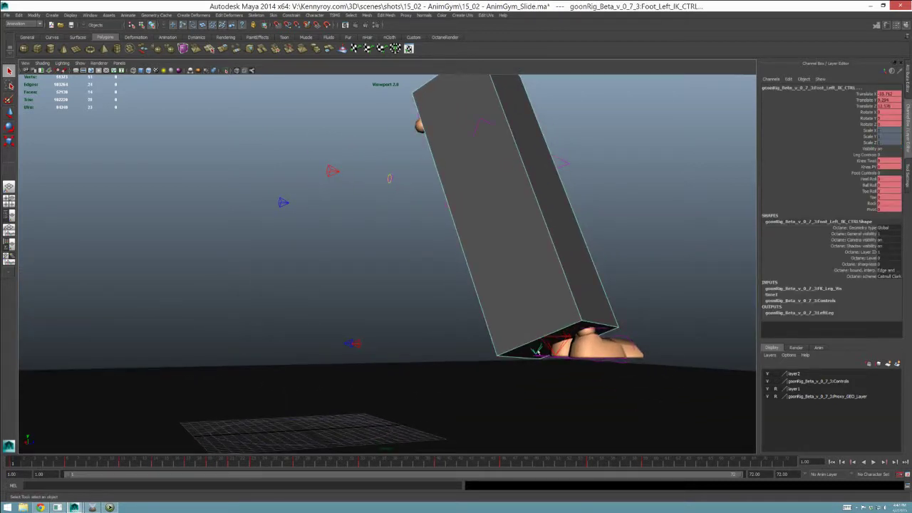
key(g)
Step: Parent-constrain the right foot IK control to the box pCube1
click(504, 315)
shift+click(567, 337)
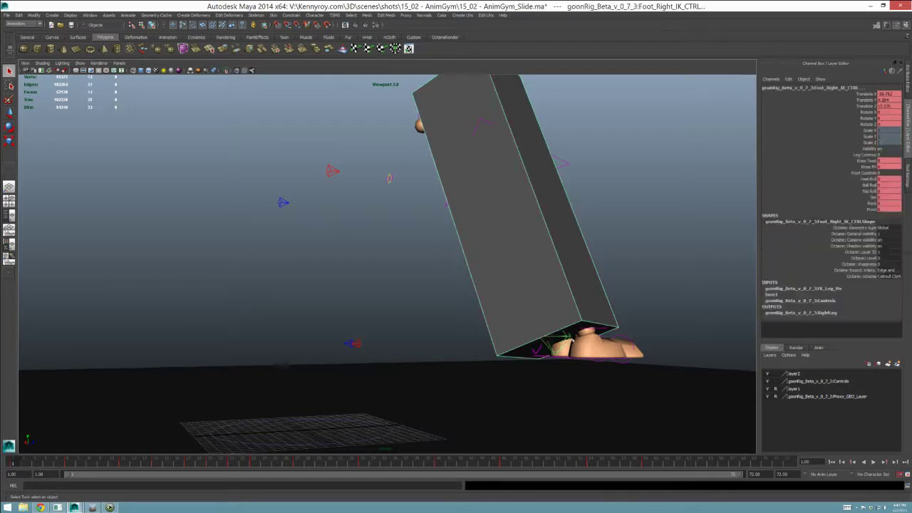
key(g)
Step: Select the goonRig's center root control together with both hand IK controls and both foot IK controls
alt+drag(589, 341, 312, 122)
click(369, 229)
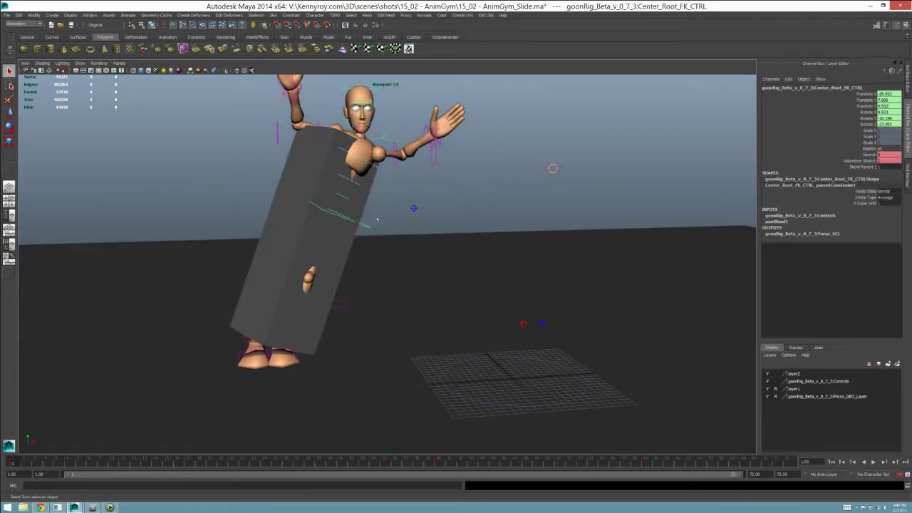
alt+middle_drag(375, 219, 376, 241)
shift+click(429, 154)
click(288, 122)
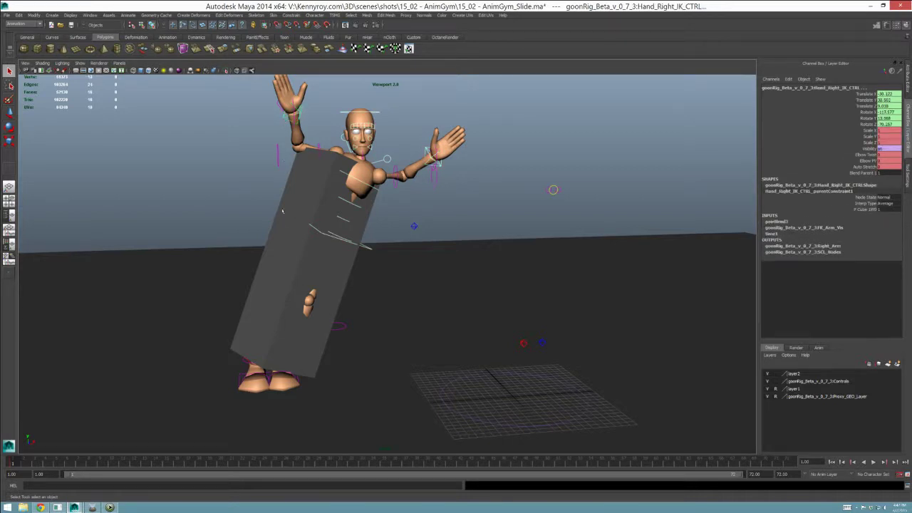
alt+drag(290, 358, 401, 324)
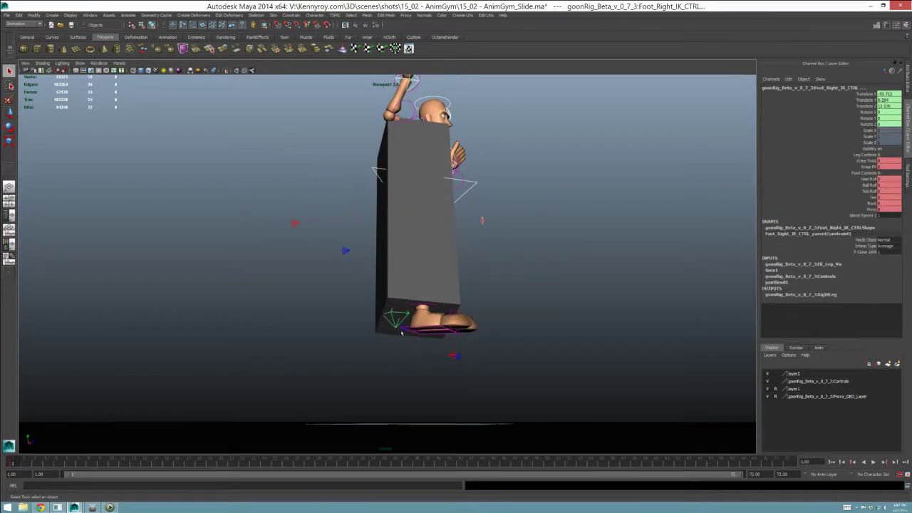
click(406, 333)
click(405, 331)
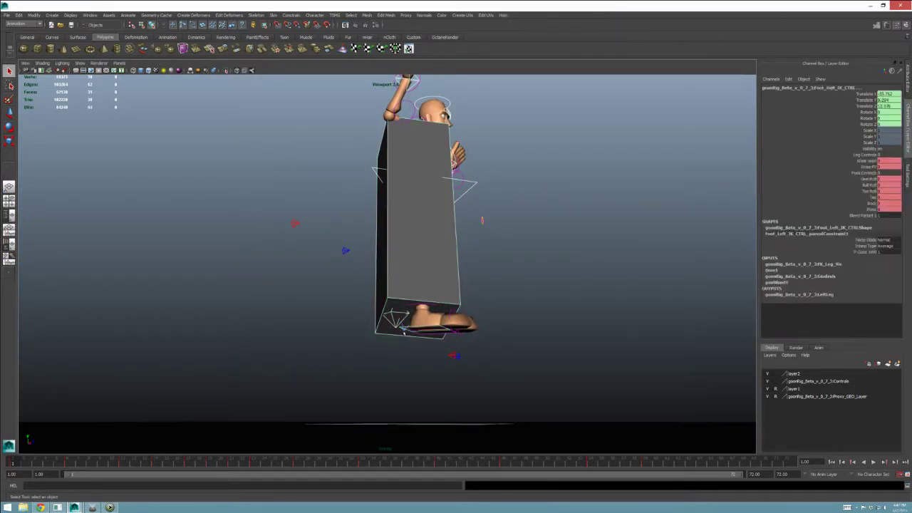
alt+drag(445, 308, 445, 287)
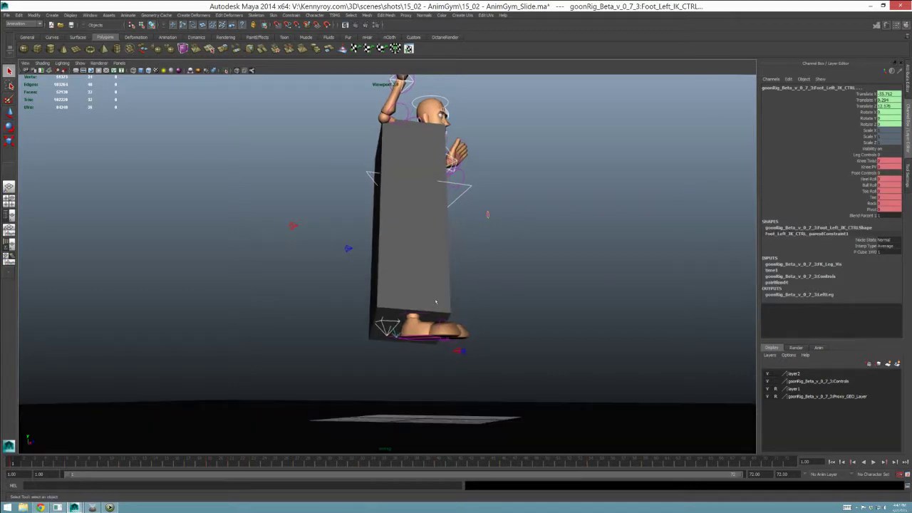
Step: Add the box pCube1 to the selected rig controls and key everything at the box's keyframes up to frame 17
click(445, 286)
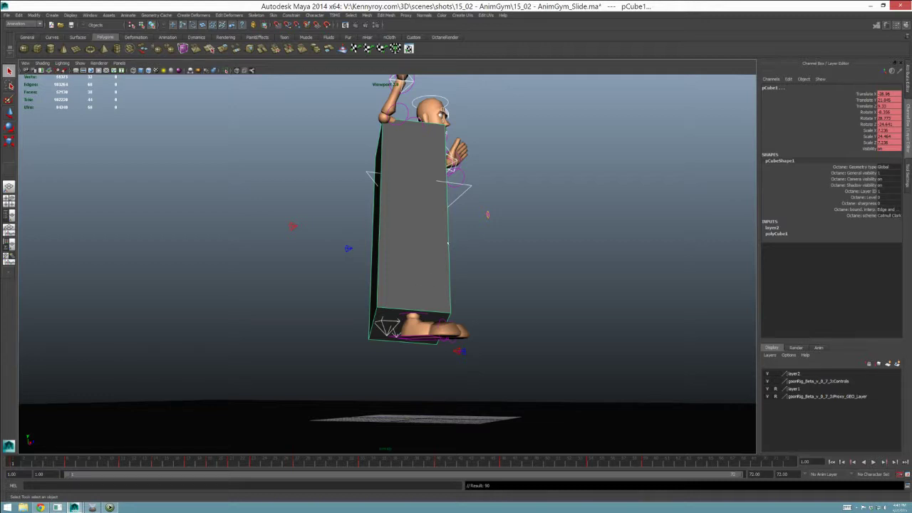
shift+click(436, 286)
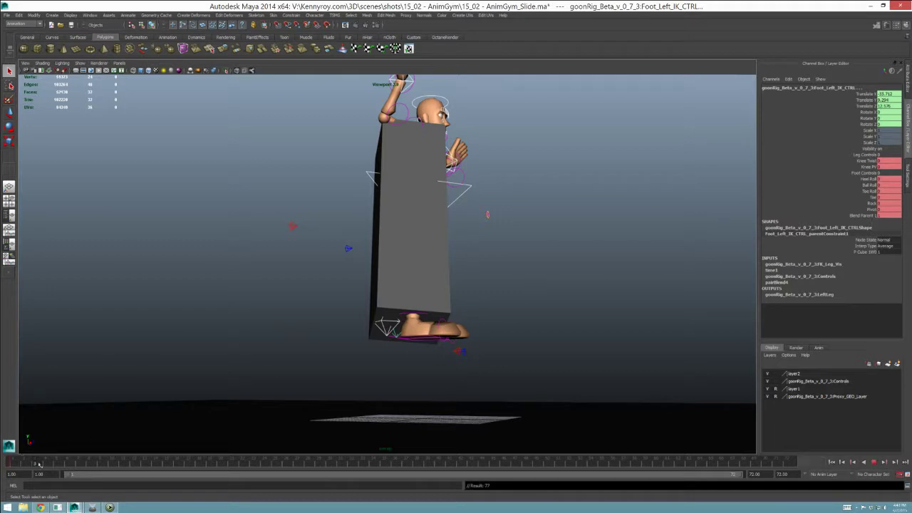
click(419, 284)
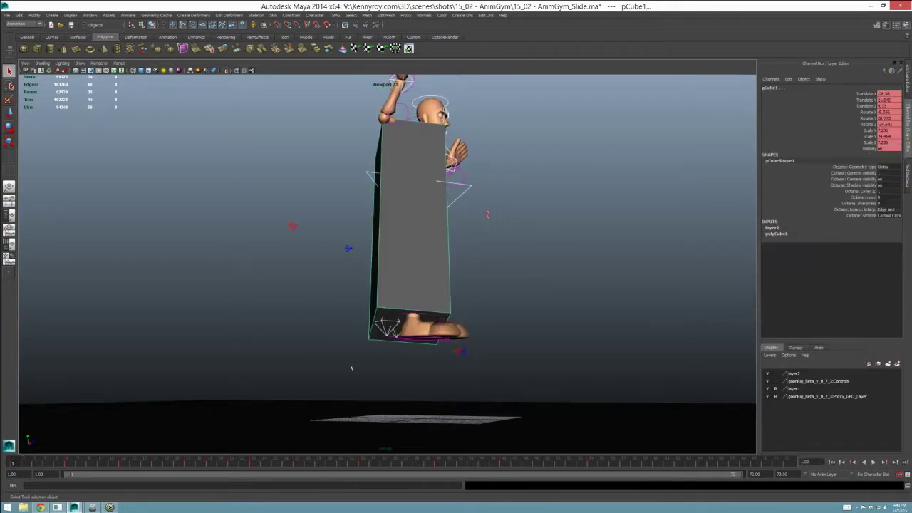
key(period)
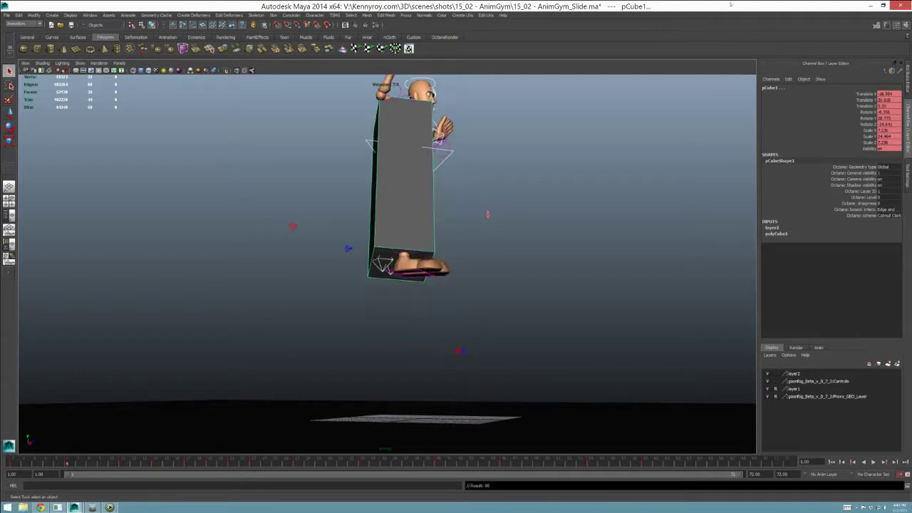
key(period)
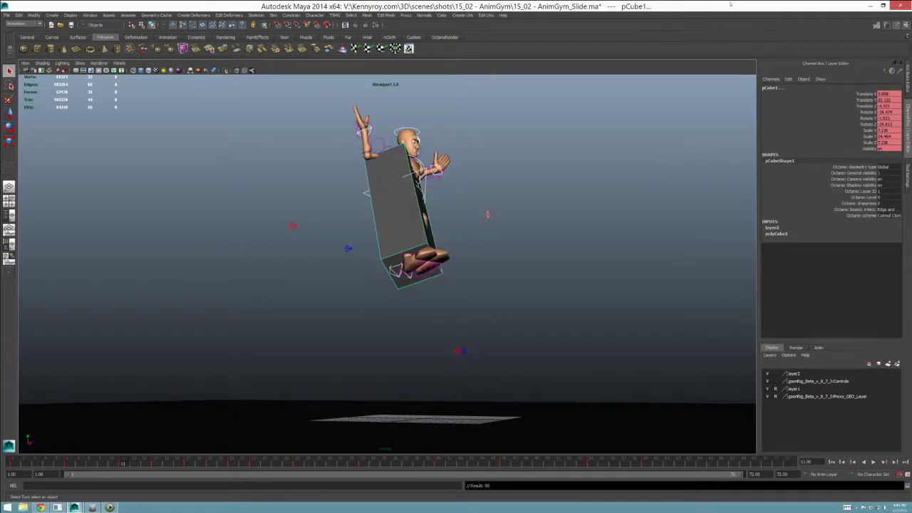
key(period)
key(period)
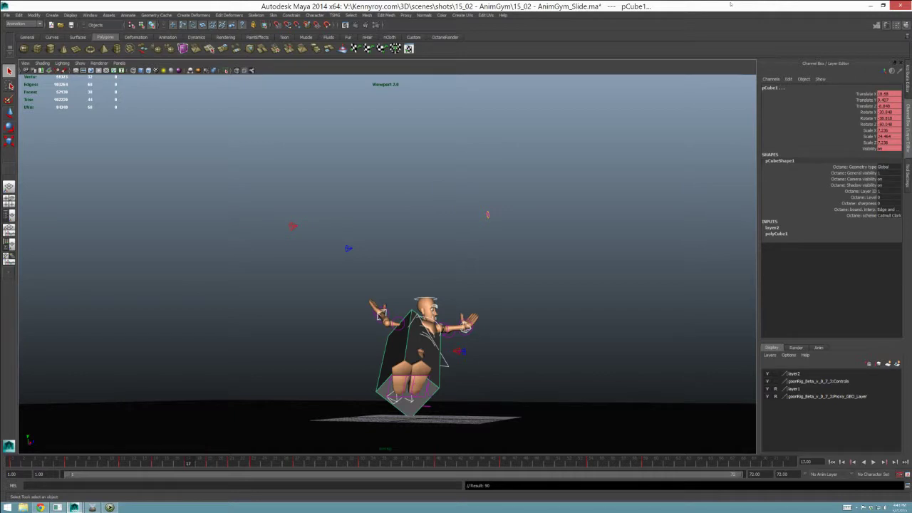
Step: Key the selected rig controls and box at each remaining box keyframe, from frame 19 through frame 59
alt+drag(456, 312, 312, 273)
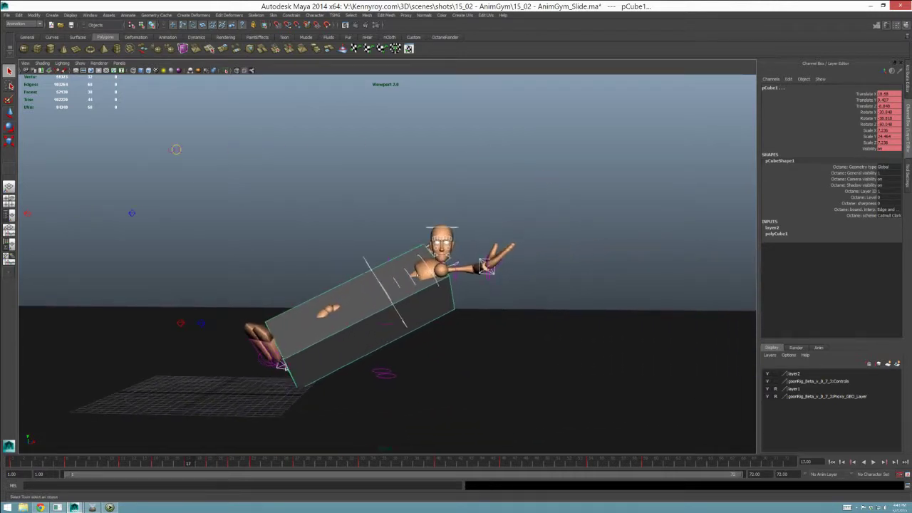
key(period)
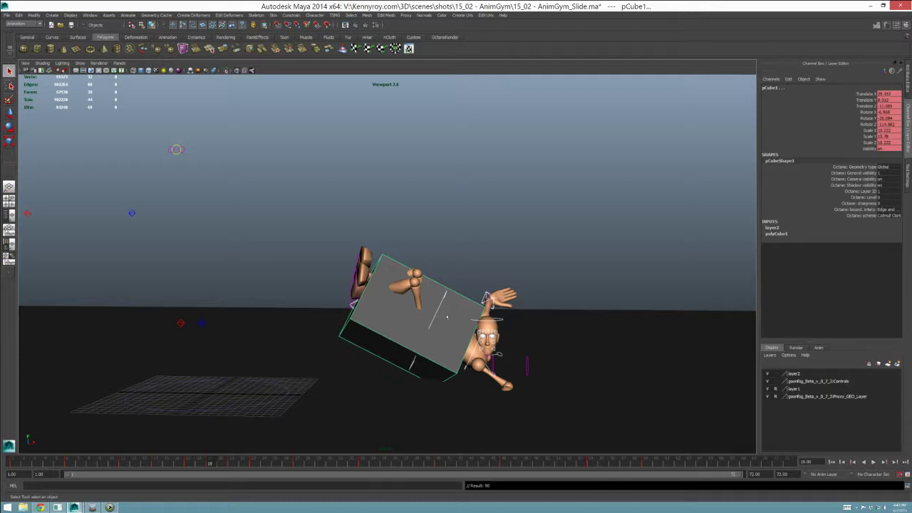
key(period)
key(period)
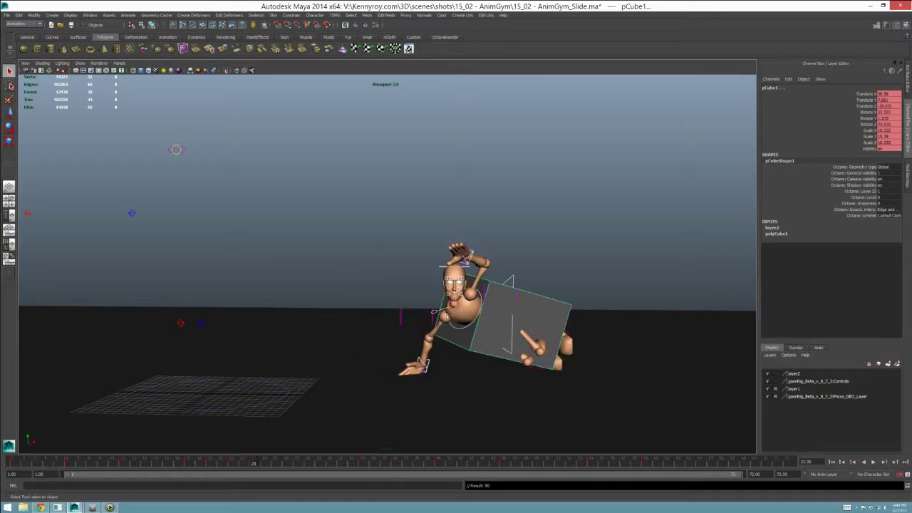
key(period)
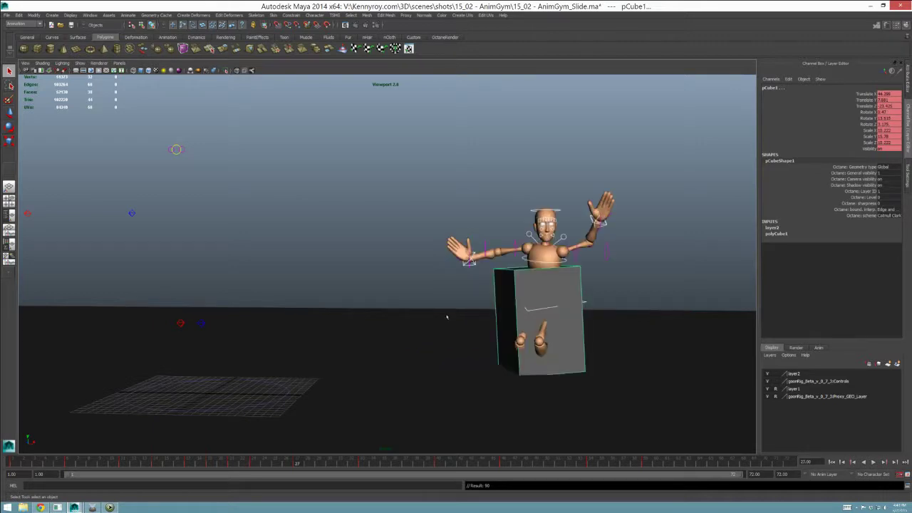
key(period)
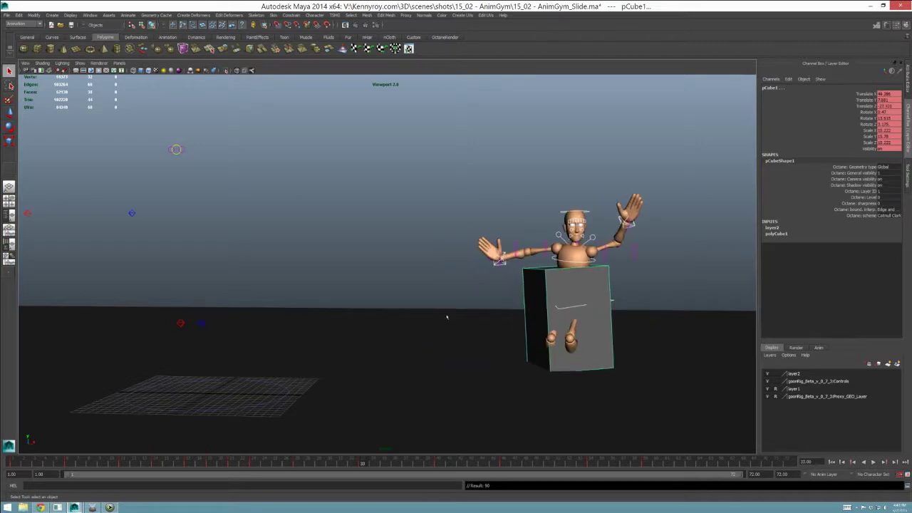
key(period)
key(period)
key(period)
key(period)
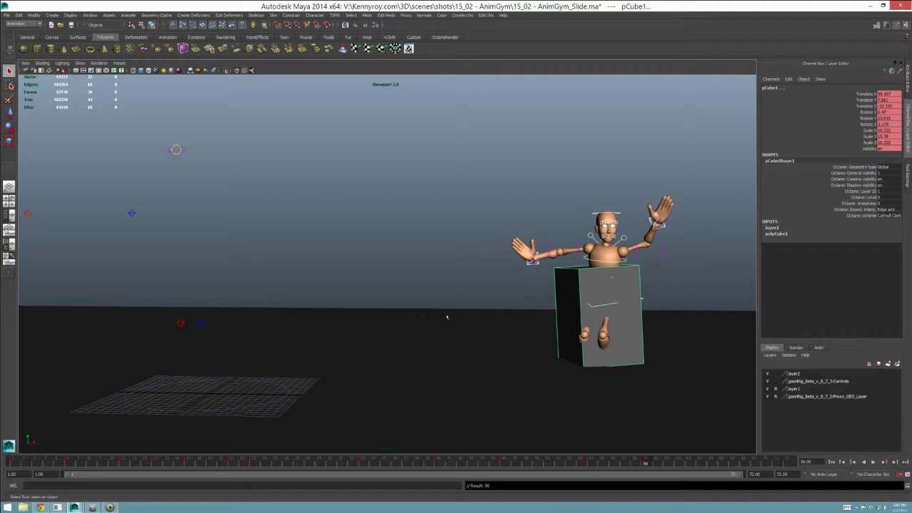
Step: Shorten the playback range so it ends at frame 59
key(period)
key(comma)
key(Return)
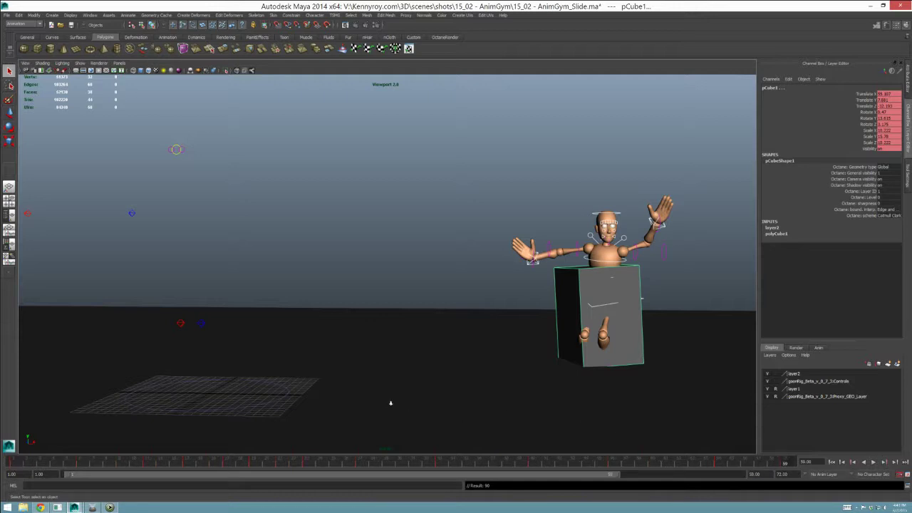
scroll(391, 403, down, 2)
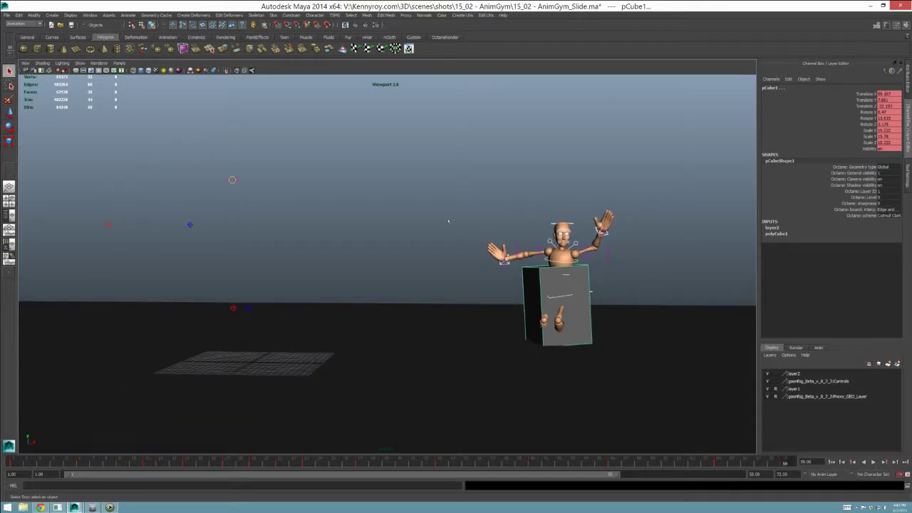
Step: Delete the box pCube1 and play back the goonRig's keyed motion
click(18, 463)
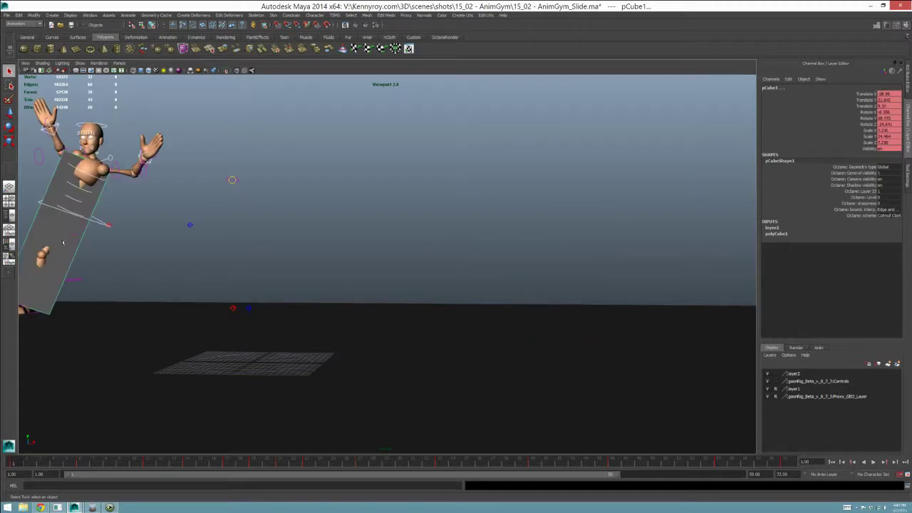
click(87, 257)
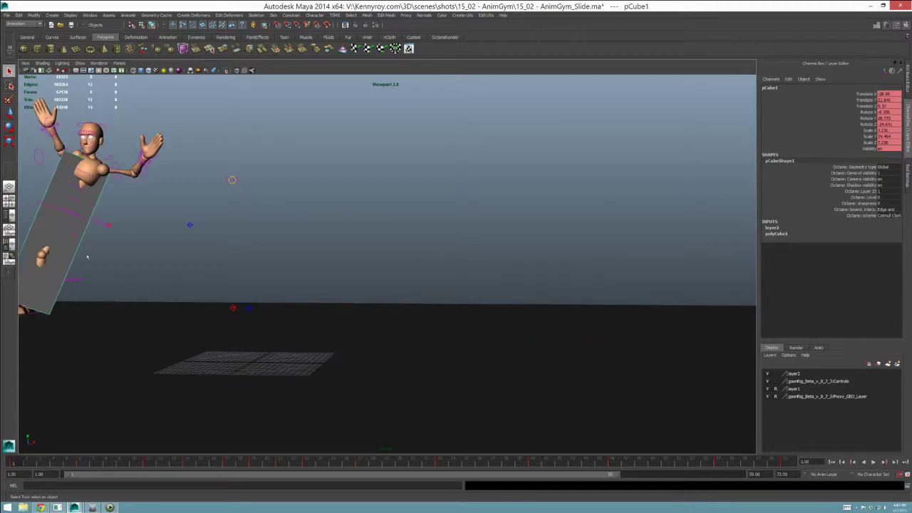
click(171, 278)
key(alt+v)
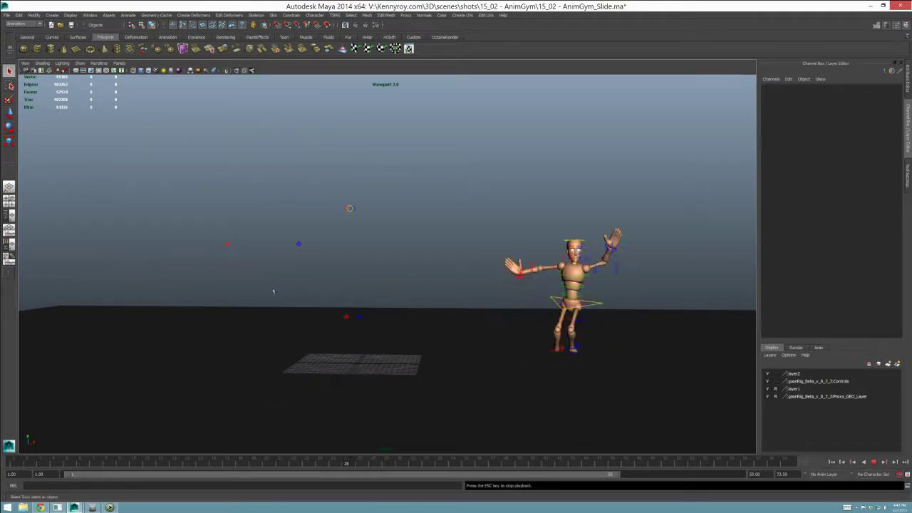
key(Escape)
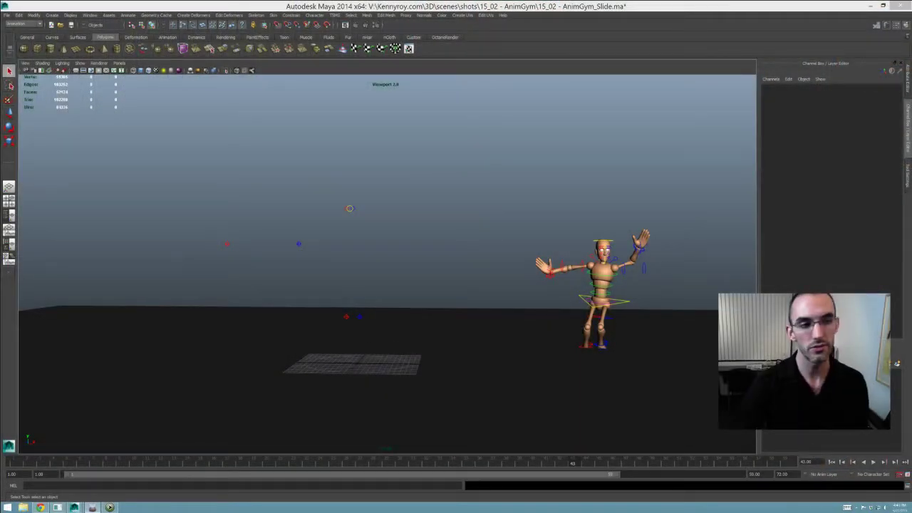
Step: Replay the goonRig's animation from frame 1 to check the tumble and slide, and return to frame 1
click(25, 463)
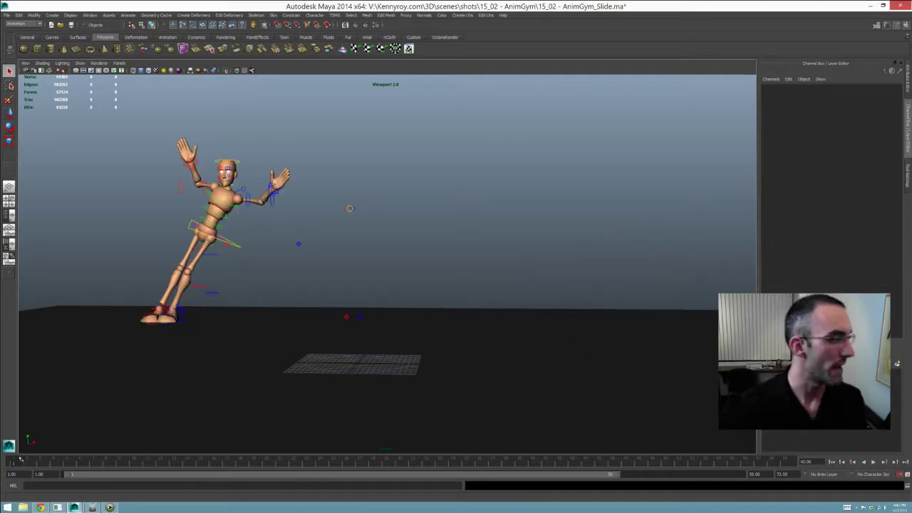
key(alt+v)
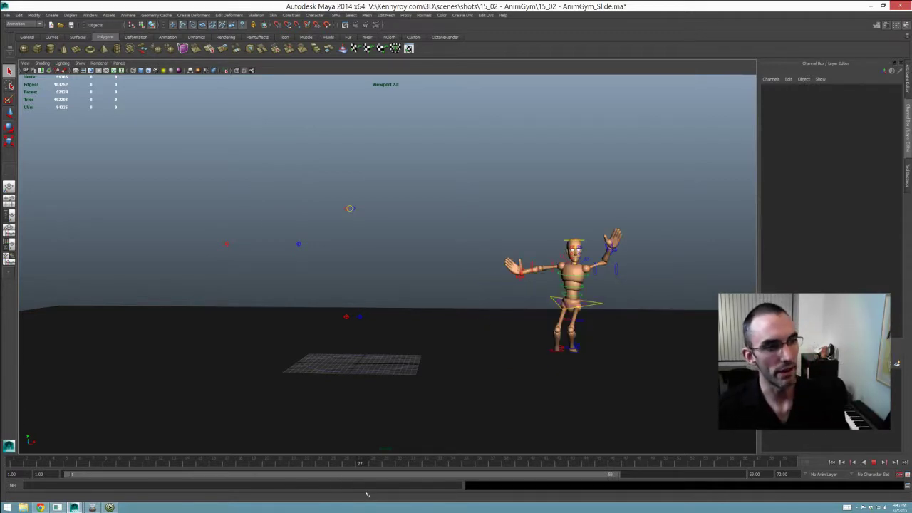
click(13, 462)
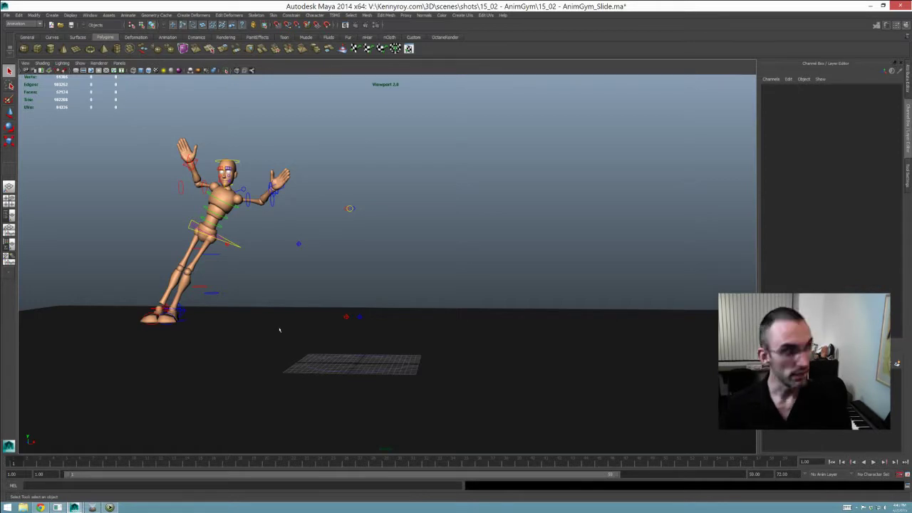
Step: Select all of the goonRig's controls, including the eye target, and key them at the pose frames through frame 59
alt+middle_drag(252, 190, 319, 241)
alt+right_drag(319, 241, 298, 209)
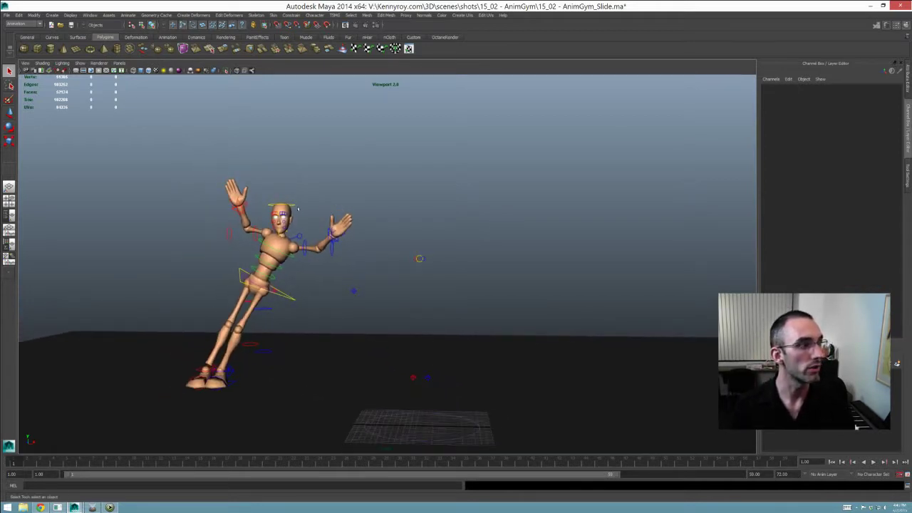
click(420, 259)
click(423, 267)
alt+right_drag(423, 266, 312, 198)
drag(150, 190, 683, 466)
key(alt+v)
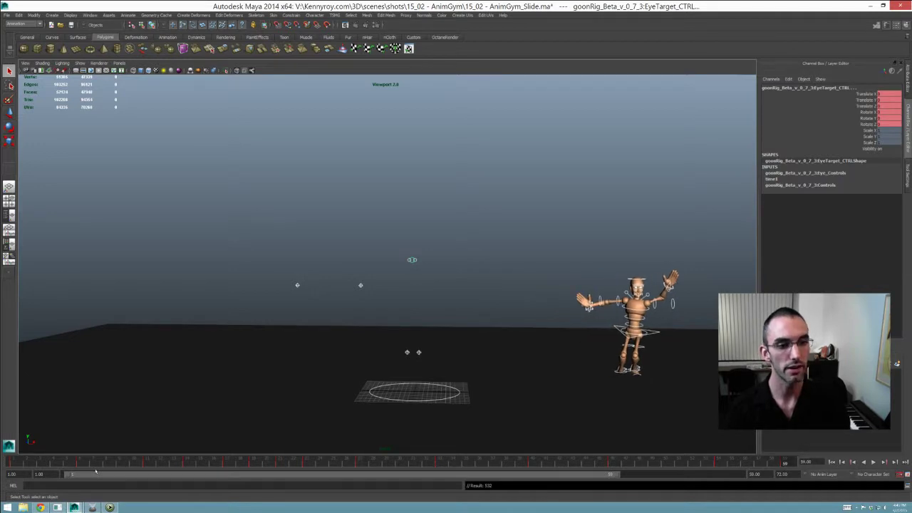
Step: Select the eye target control at frame 1 and move it close in front of the goonRig's face
click(414, 263)
click(413, 266)
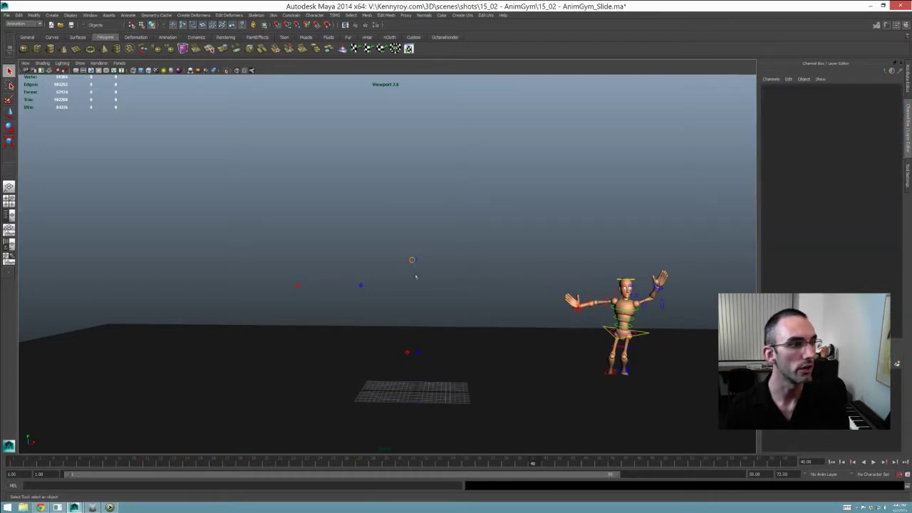
alt+right_drag(416, 277, 551, 309)
click(428, 256)
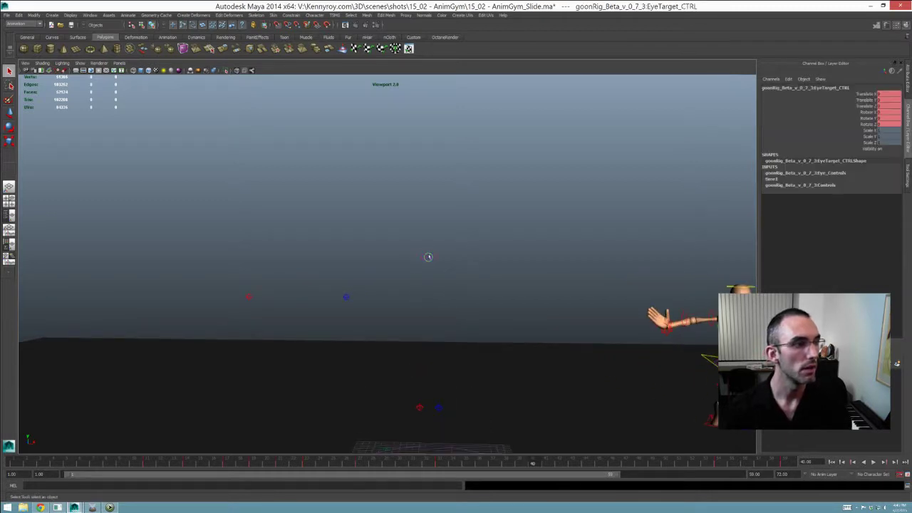
scroll(428, 256, down, 3)
key(w)
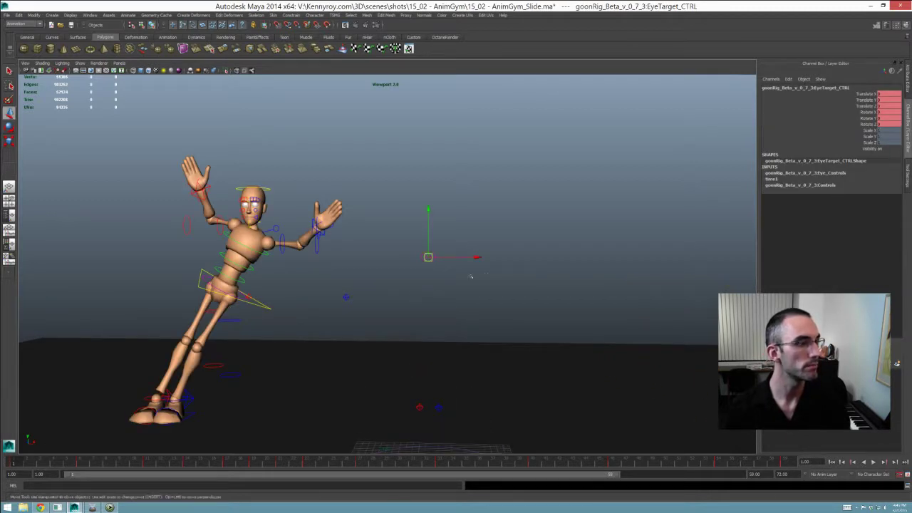
alt+drag(427, 256, 496, 268)
middle_drag(496, 268, 368, 248)
alt+drag(367, 248, 627, 275)
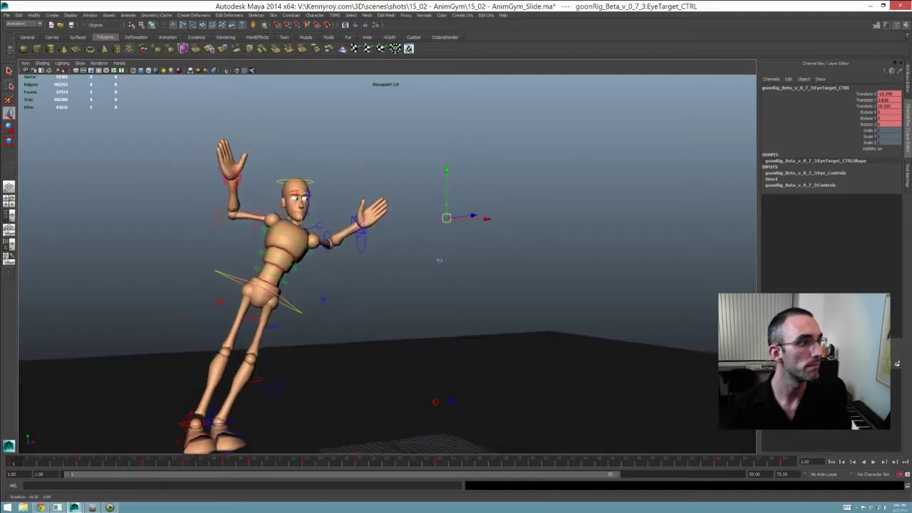
middle_drag(627, 275, 464, 239)
alt+drag(464, 239, 352, 284)
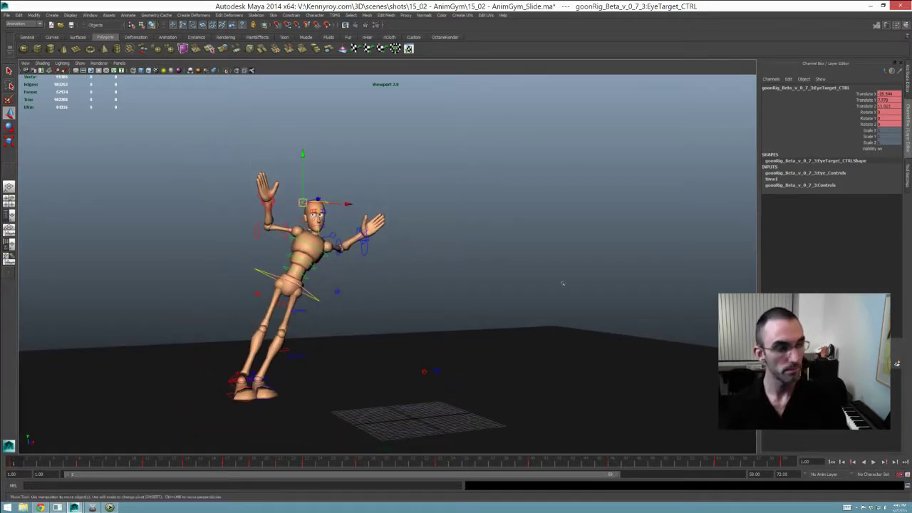
Step: Delete the eye target control's keys from frame 5 through frame 59
shift+drag(70, 464, 799, 464)
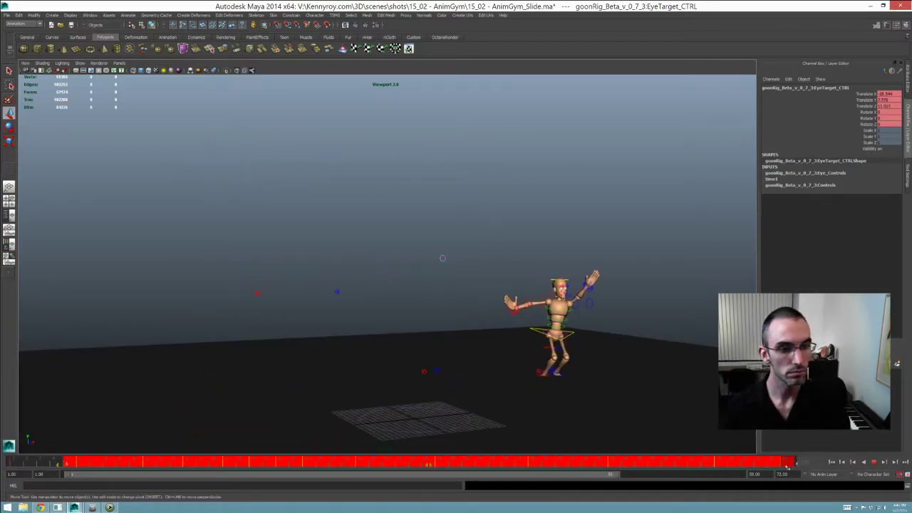
right_click(797, 463)
click(788, 377)
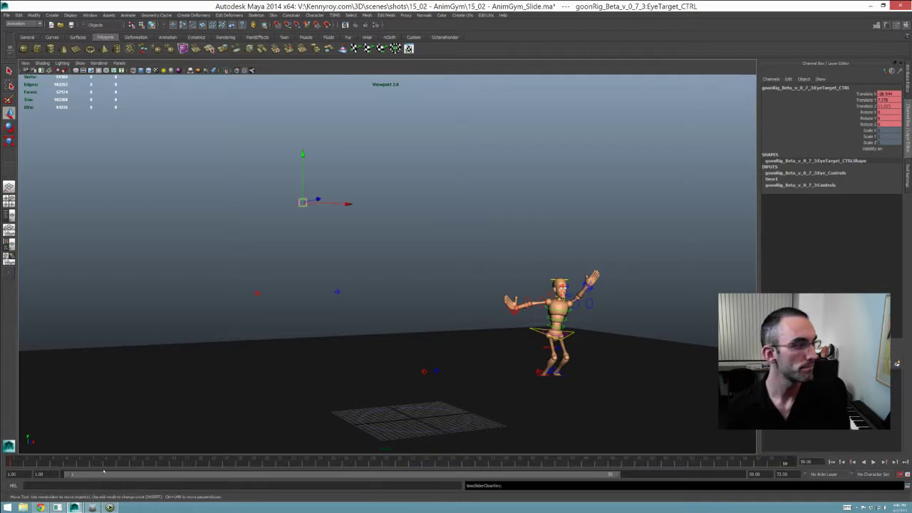
Step: At frame 14, move the eye target control in front of the airborne goonRig's face
click(13, 463)
alt+drag(386, 298, 169, 404)
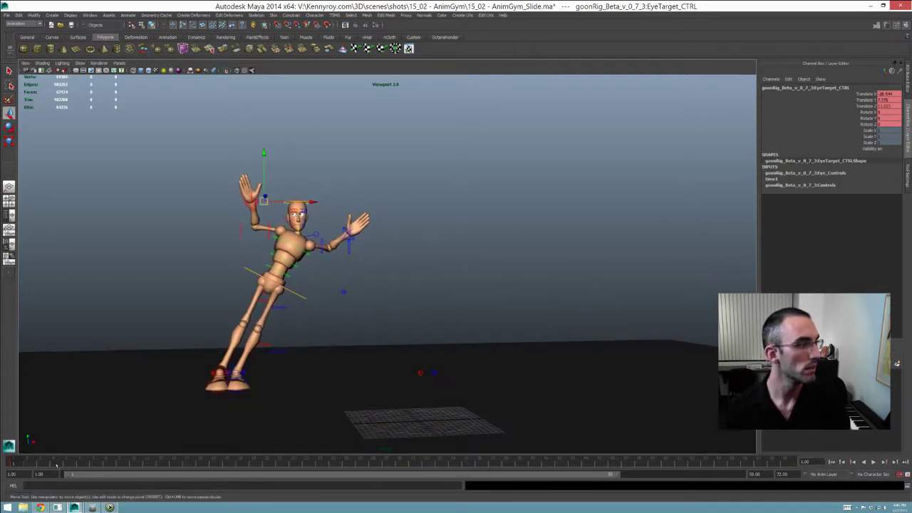
drag(57, 465, 188, 462)
drag(264, 201, 537, 230)
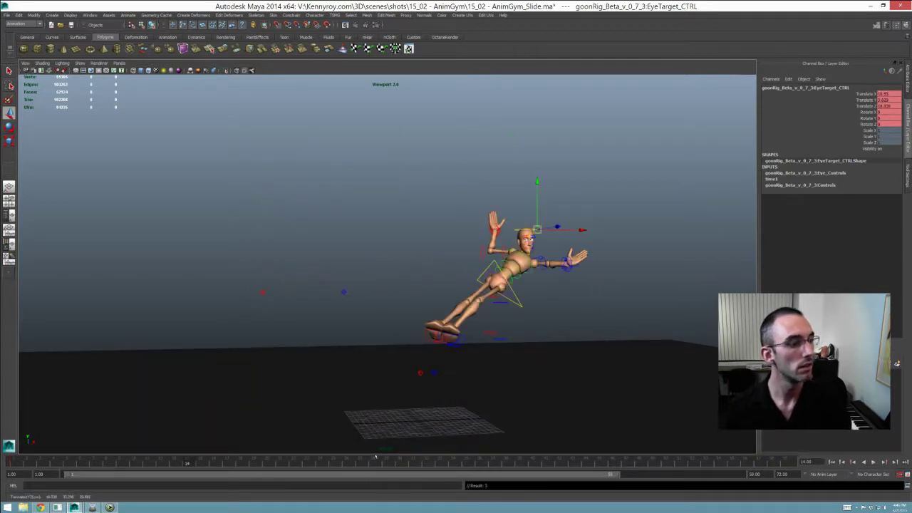
alt+drag(409, 385, 371, 341)
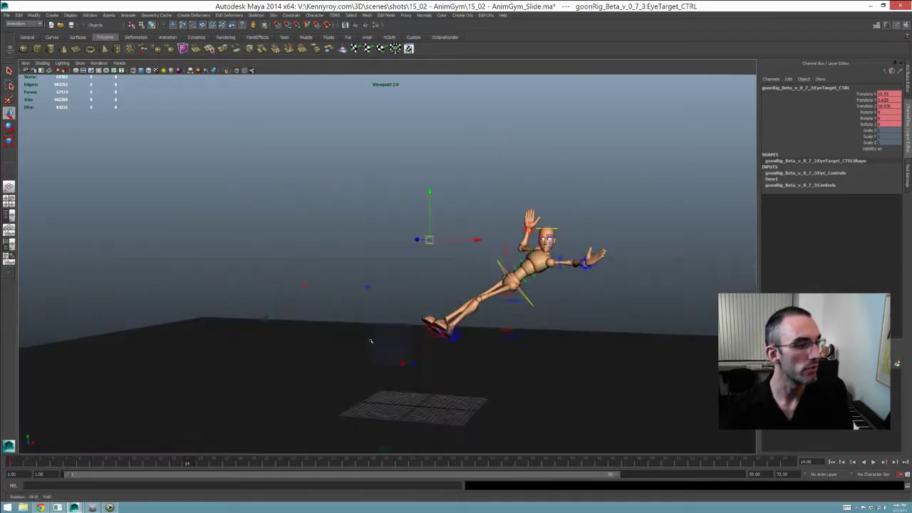
Step: Position and key the eye target at frames 23, 50 and 59 to follow the goonRig's fall and slide, and return to frame 1
click(307, 463)
alt+drag(350, 371, 393, 314)
drag(448, 227, 573, 350)
click(662, 462)
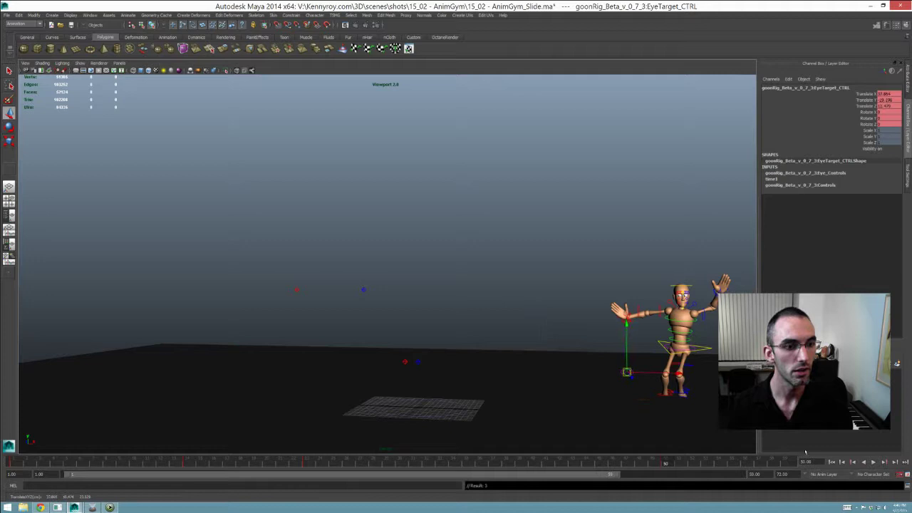
click(785, 463)
click(17, 464)
alt+right_drag(360, 260, 428, 250)
key(q)
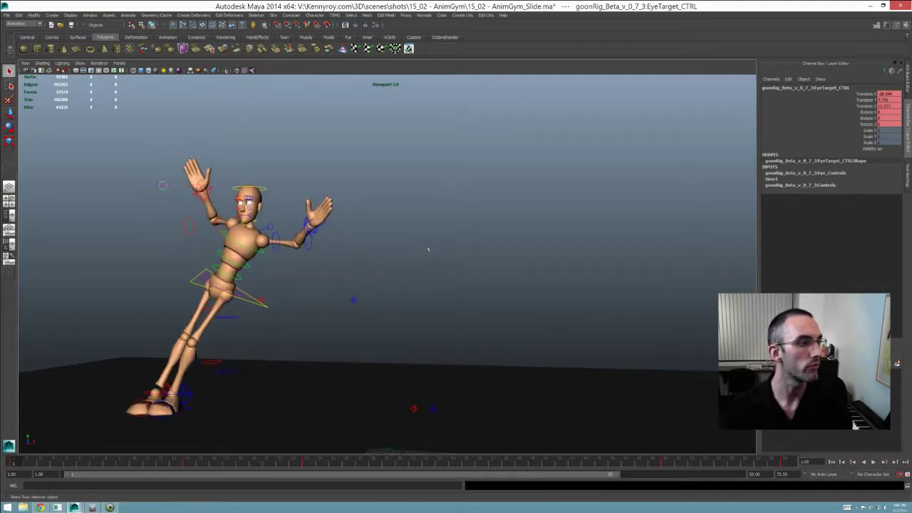
alt+middle_drag(276, 321, 424, 298)
click(334, 367)
key(e)
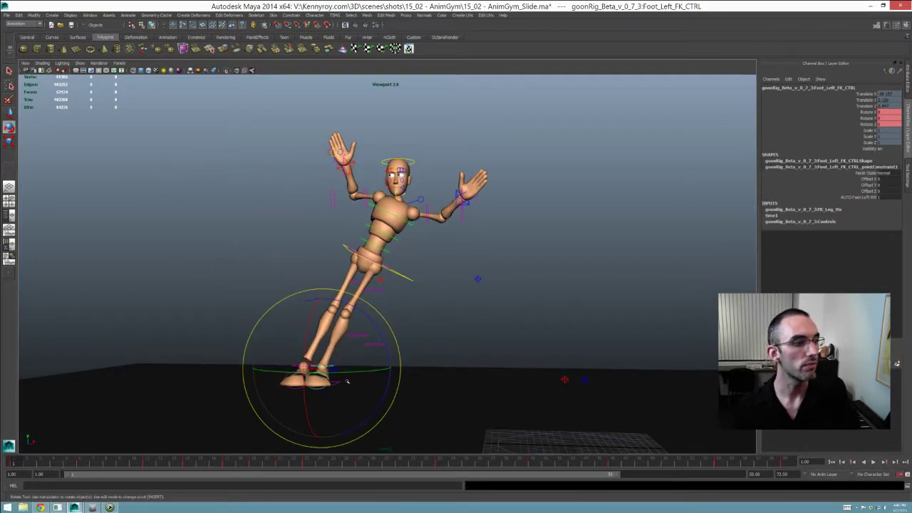
mouse_move(345, 380)
mouse_down()
mouse_move(305, 426)
mouse_move(342, 377)
mouse_up()
key(ctrl+z)
Step: Rotate and slightly shift the left foot IK control at frame 1 to give the foot an angled pose
key(q)
click(333, 372)
key(e)
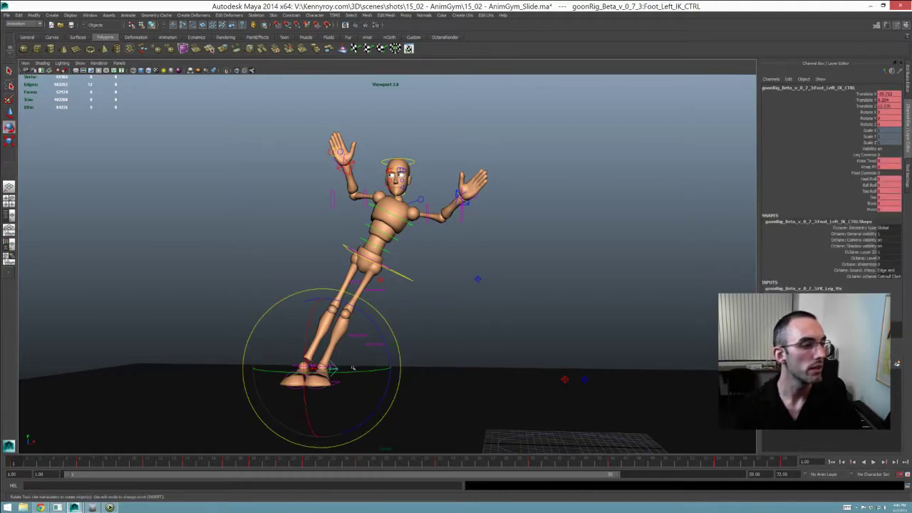
drag(356, 359, 339, 381)
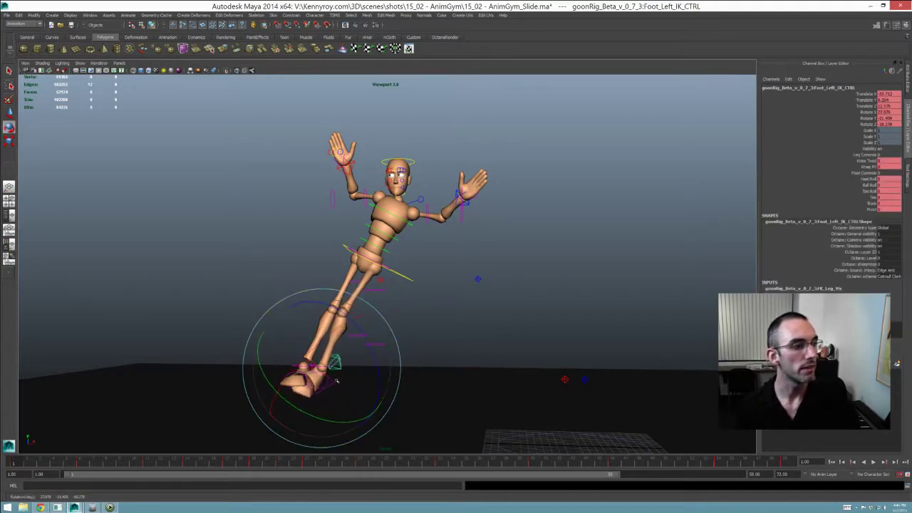
key(ctrl+z)
key(q)
Step: Raise and rotate the right foot IK control at frame 1 so the foot lifts away from the left one
click(308, 366)
click(308, 365)
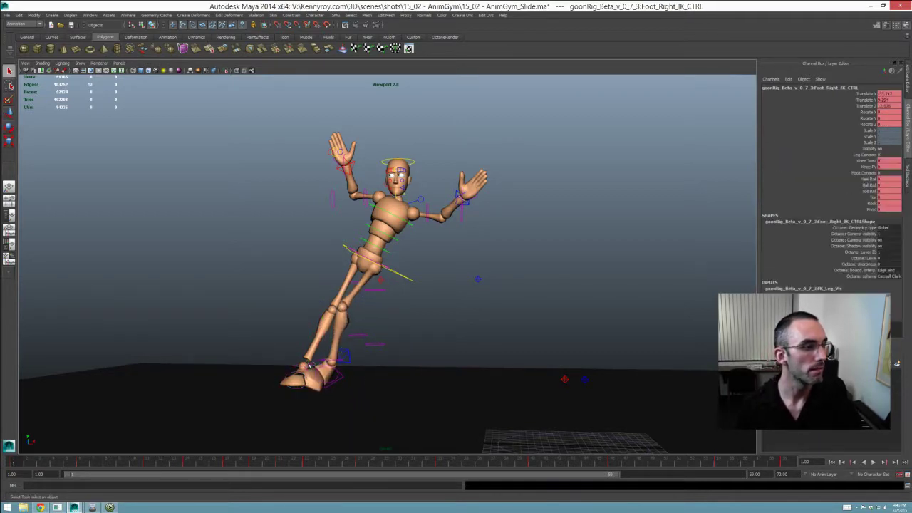
key(e)
drag(322, 369, 291, 382)
alt+middle_drag(369, 282, 379, 319)
key(q)
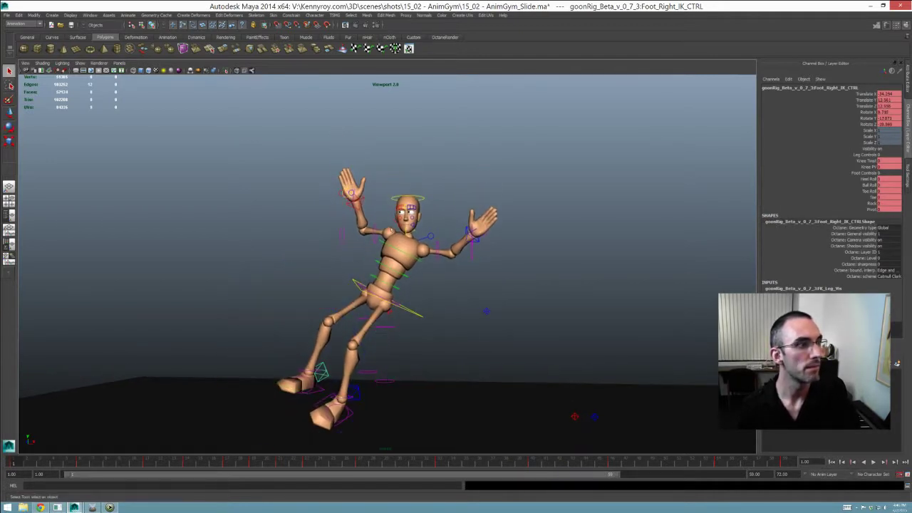
Step: Rotate the right hand IK control at frame 1 to tilt the raised palm
click(353, 197)
key(e)
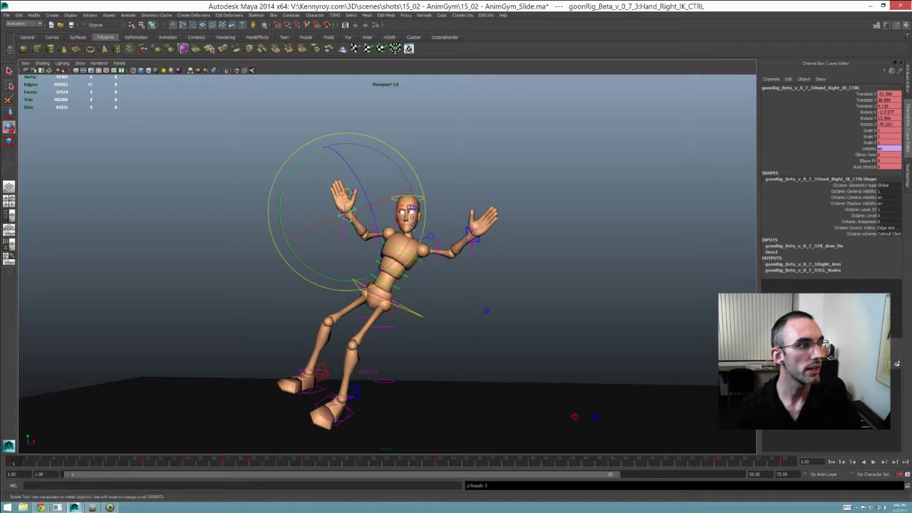
drag(346, 193, 339, 187)
alt+middle_drag(339, 187, 351, 230)
alt+right_drag(351, 230, 370, 236)
key(q)
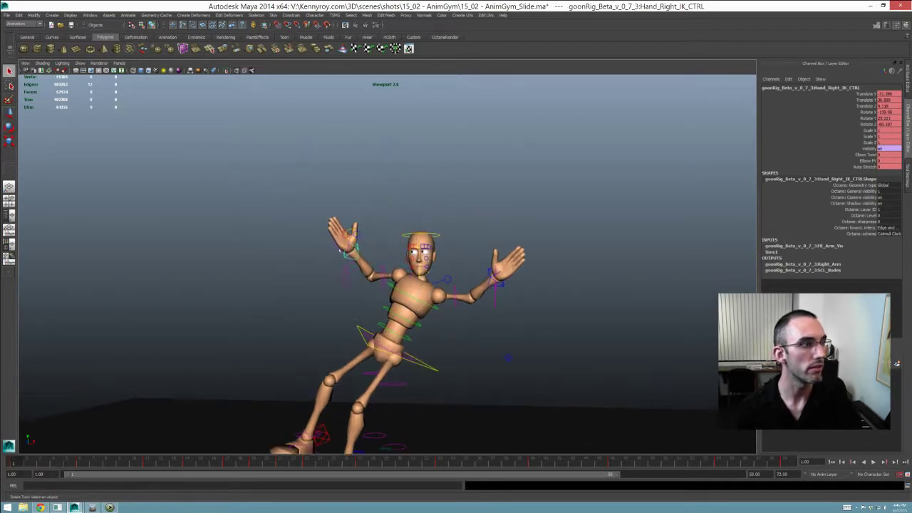
Step: Increase the right hand's Master Grip and Thumb Grip to curl the fingers and thumb slightly
click(355, 253)
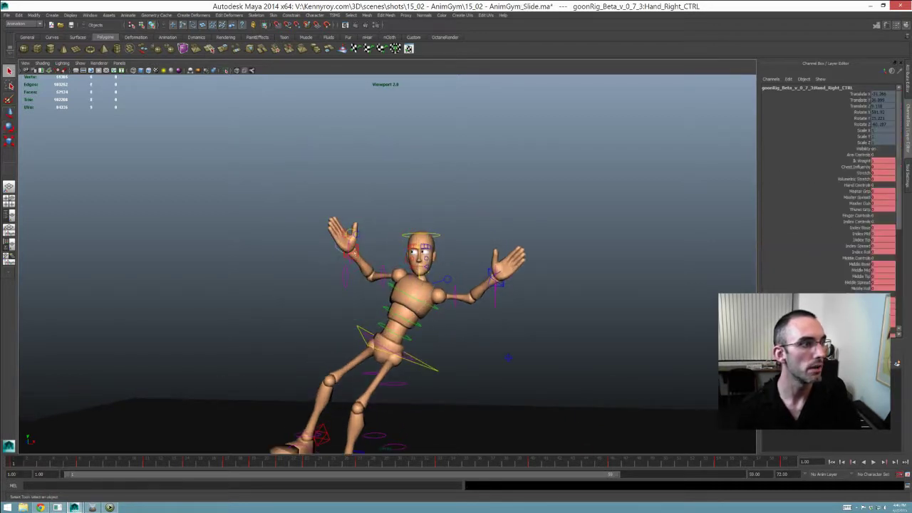
click(862, 191)
middle_drag(664, 241, 767, 240)
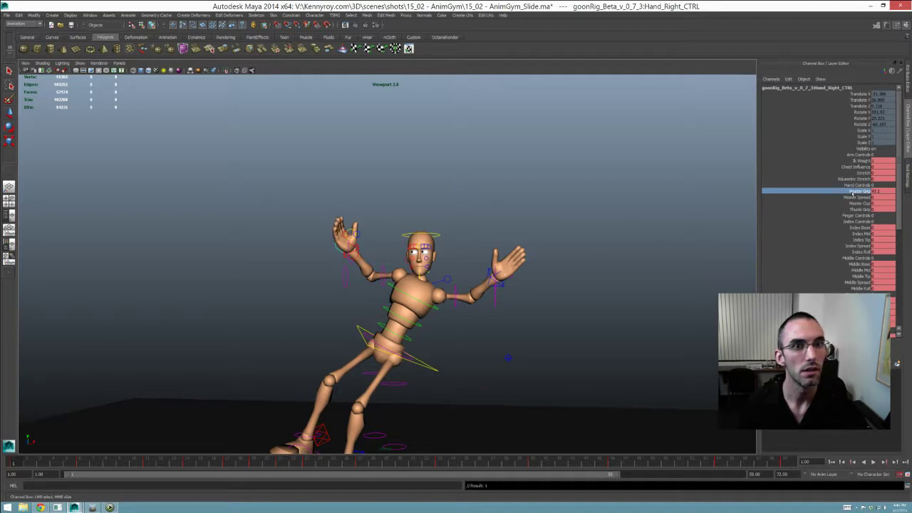
click(859, 210)
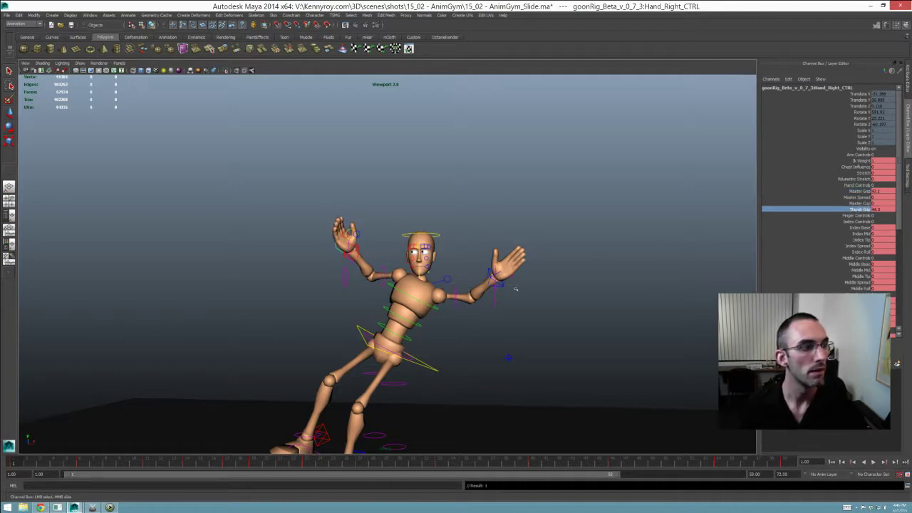
Step: Shift the right hand IK control slightly and adjust its Elbow Twist to lower the elbow
click(357, 253)
key(w)
middle_drag(371, 264, 373, 265)
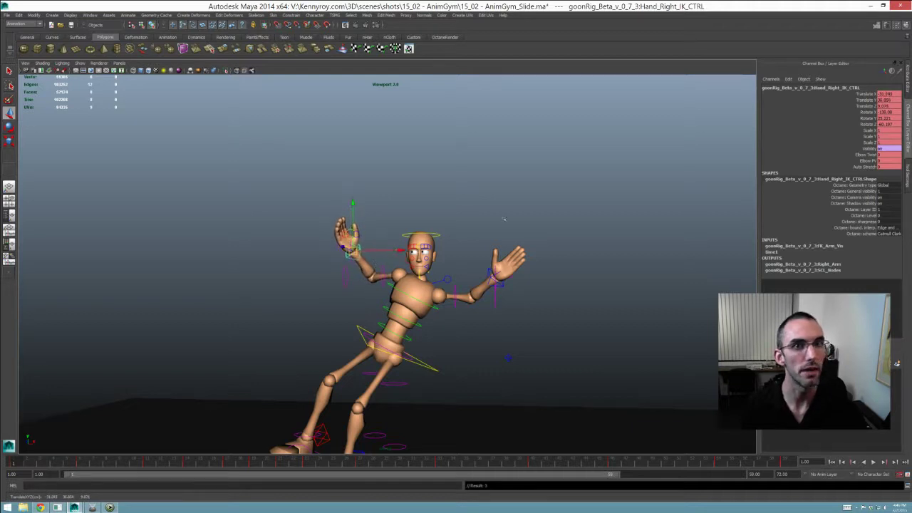
click(865, 155)
middle_drag(541, 256, 592, 258)
Step: Rotate the center root control at frame 1 to lean the goonRig's torso slightly further
key(q)
click(431, 365)
key(e)
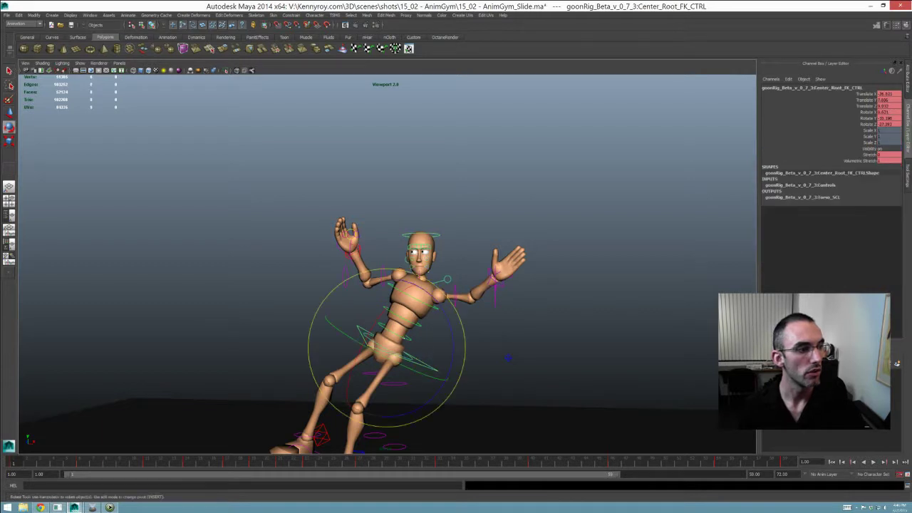
drag(370, 296, 378, 299)
key(q)
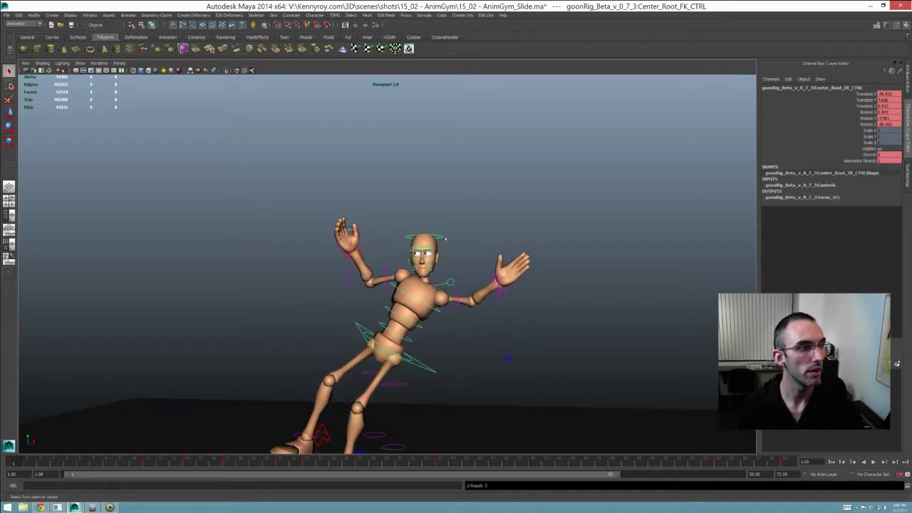
Step: Raise the neck control's Chest Influence so the head follows the torso's lean, and delete the selected channel's keys
click(424, 236)
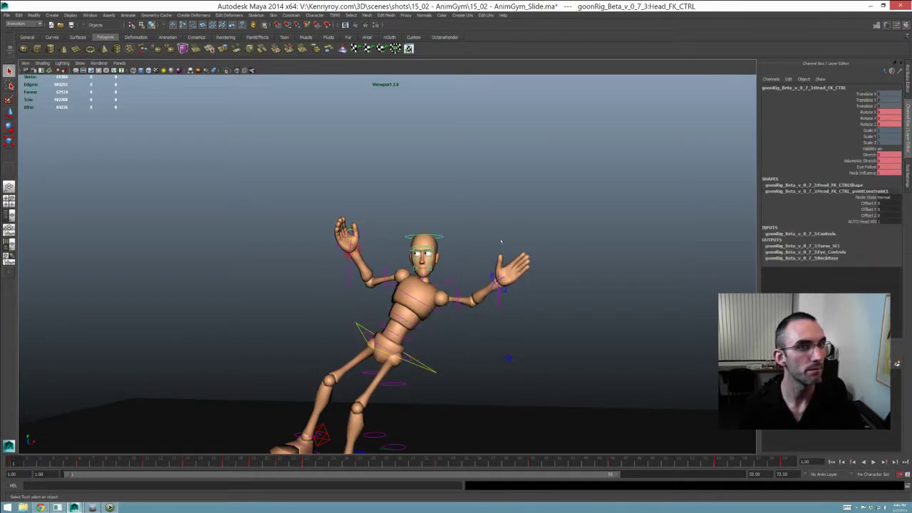
click(869, 173)
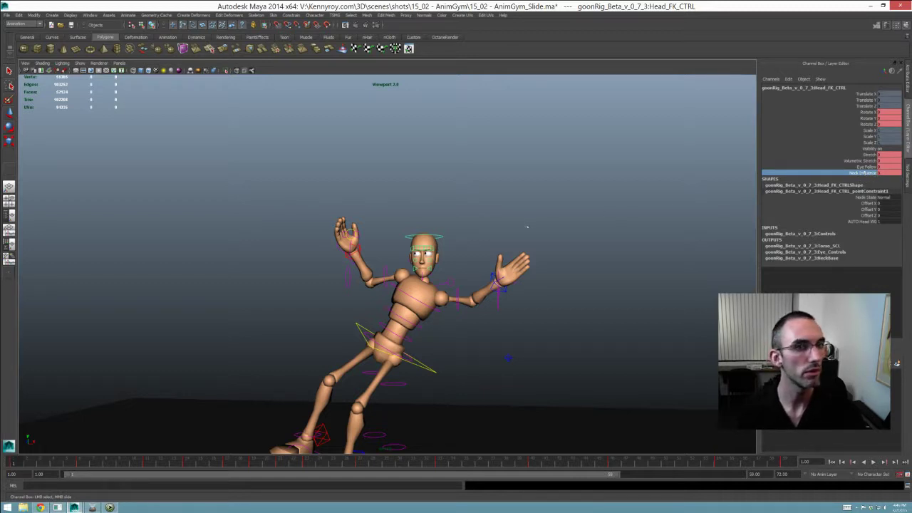
click(447, 284)
alt+drag(447, 285, 285, 317)
click(346, 281)
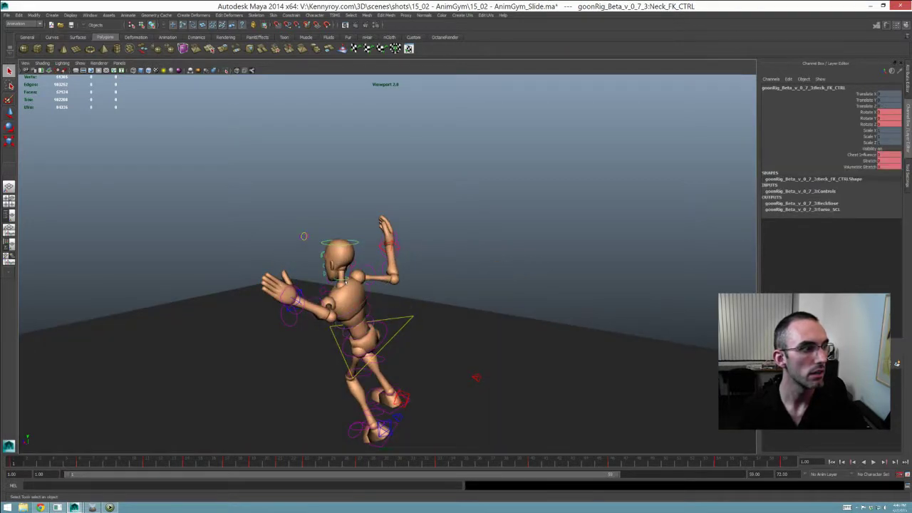
alt+drag(620, 186, 766, 192)
click(859, 155)
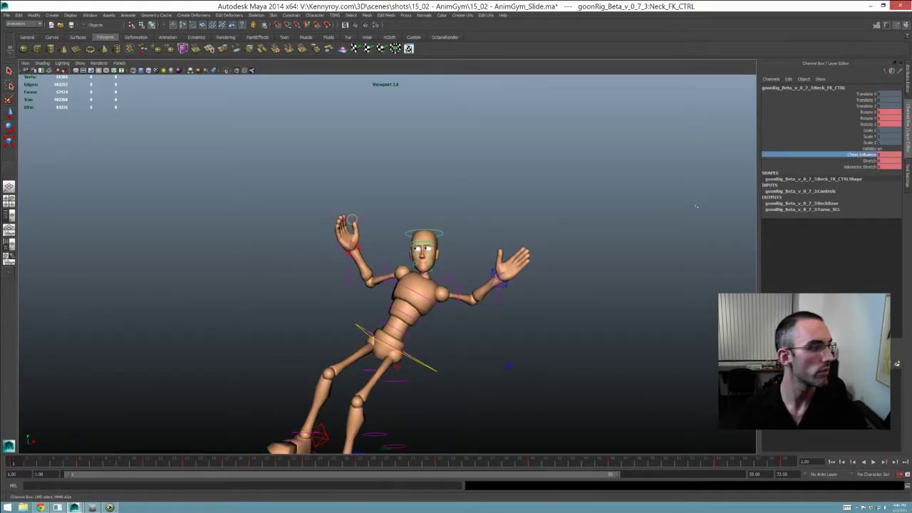
middle_drag(640, 198, 853, 164)
right_click(860, 155)
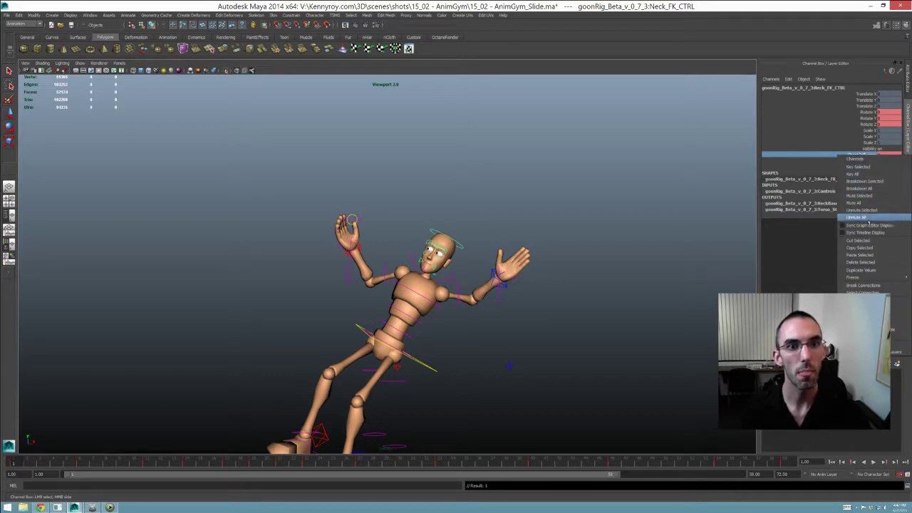
click(862, 263)
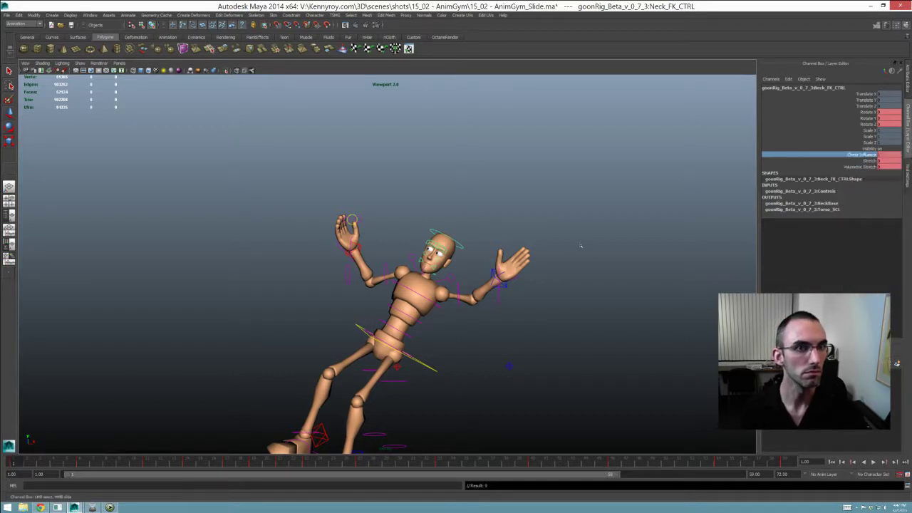
Step: Rotate the head control at frame 1 to turn the face upward over the right shoulder
click(451, 241)
key(e)
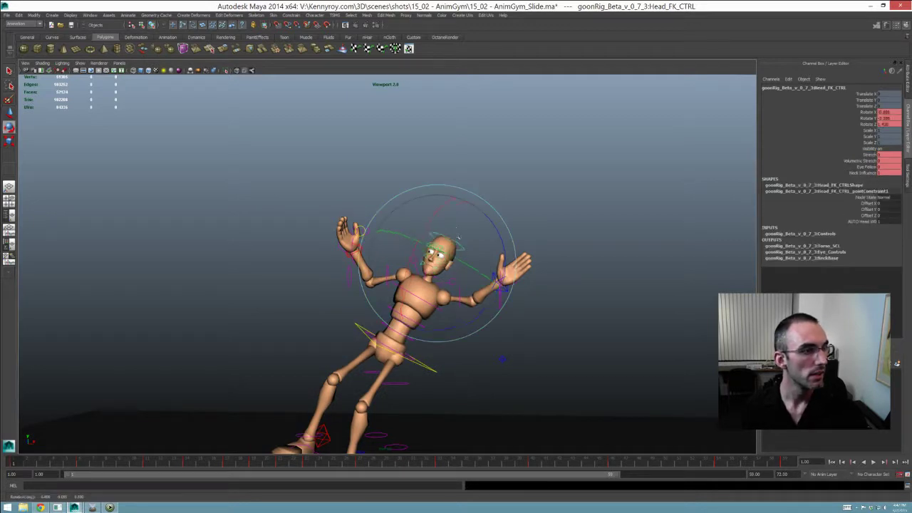
drag(455, 228, 459, 216)
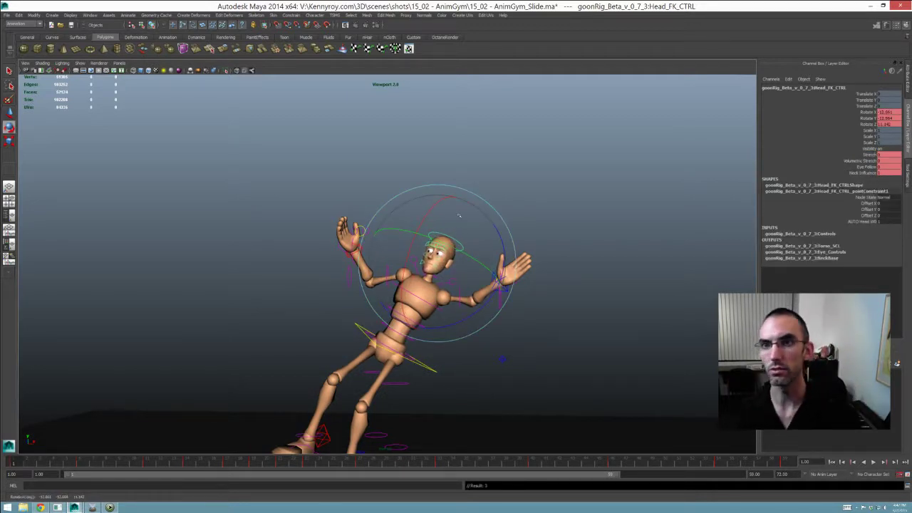
drag(448, 281, 452, 278)
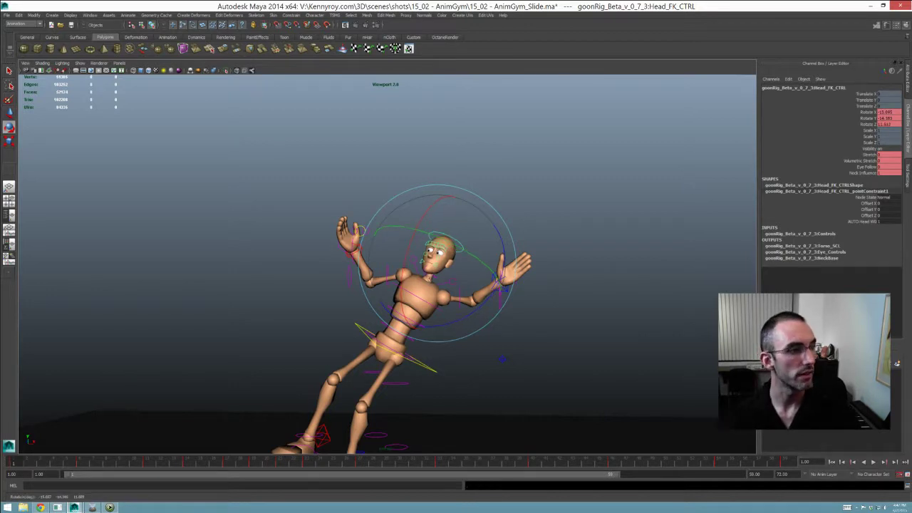
Step: Try raising the left hand IK control to about head height at frame 1
click(500, 272)
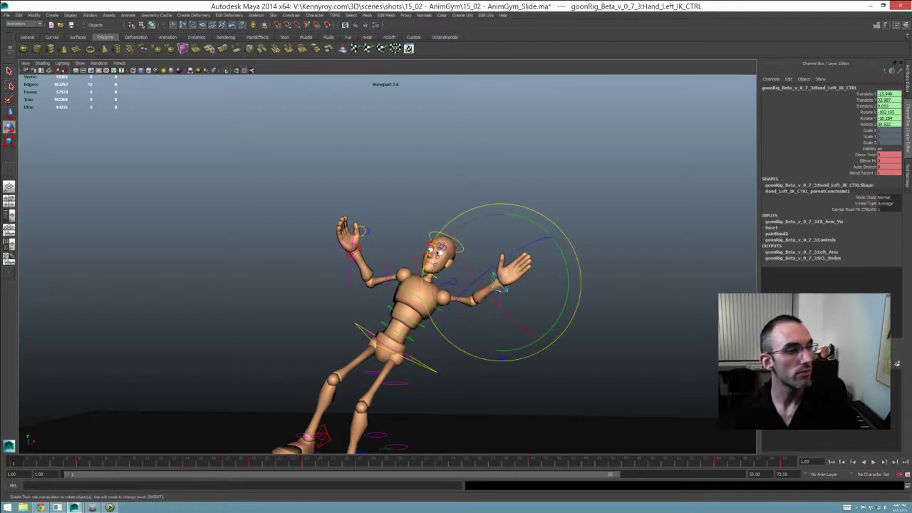
key(w)
drag(501, 280, 498, 231)
key(e)
Step: Refine the head control's rotation at frame 1 with a slight additional turn
key(q)
click(462, 249)
key(e)
click(449, 266)
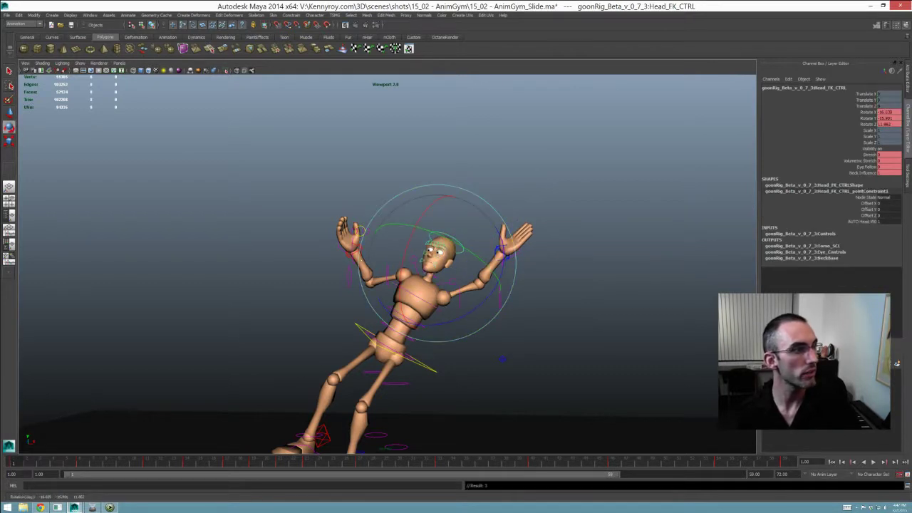
Step: Move the eye target control above the goonRig's head at frame 1 so the eyes look up, undoing the extra adjustments
key(q)
alt+drag(449, 267, 414, 260)
click(333, 226)
key(w)
alt+drag(332, 226, 359, 166)
key(ctrl+z)
key(ctrl+z)
key(ctrl+z)
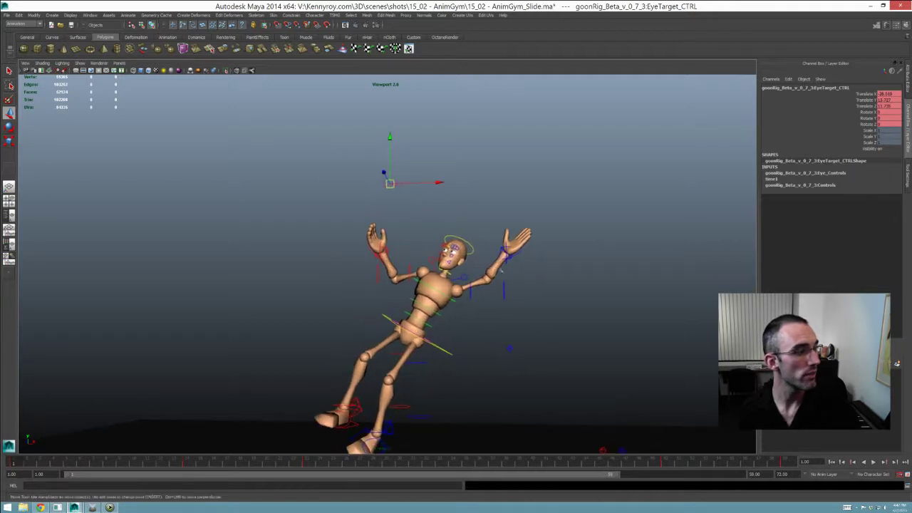
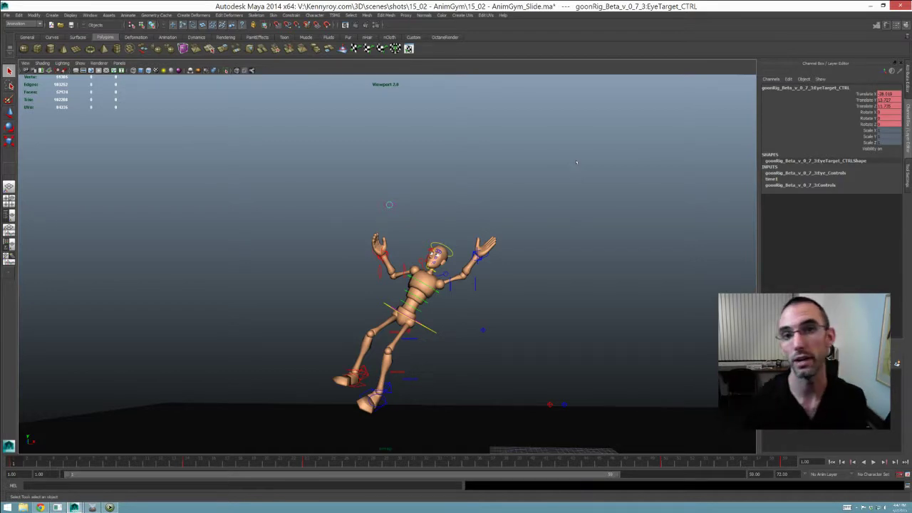
click(434, 329)
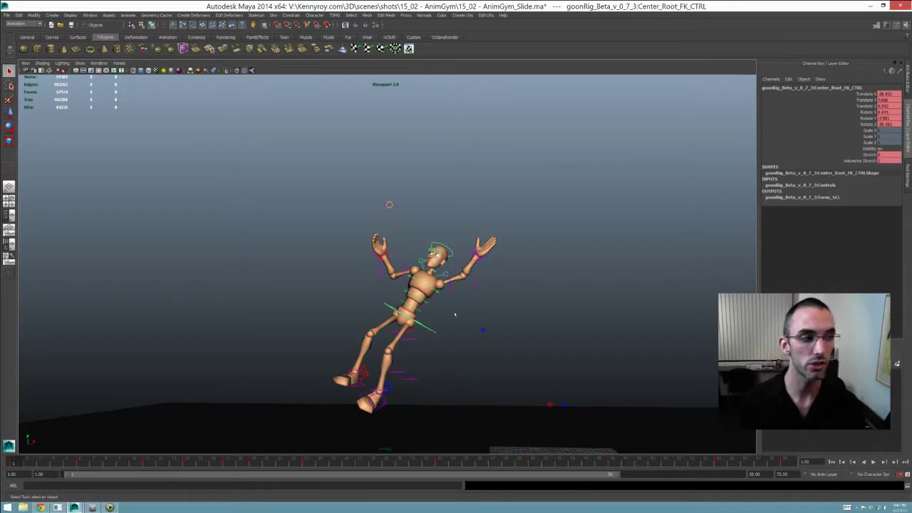
scroll(465, 327, up, 3)
key(w)
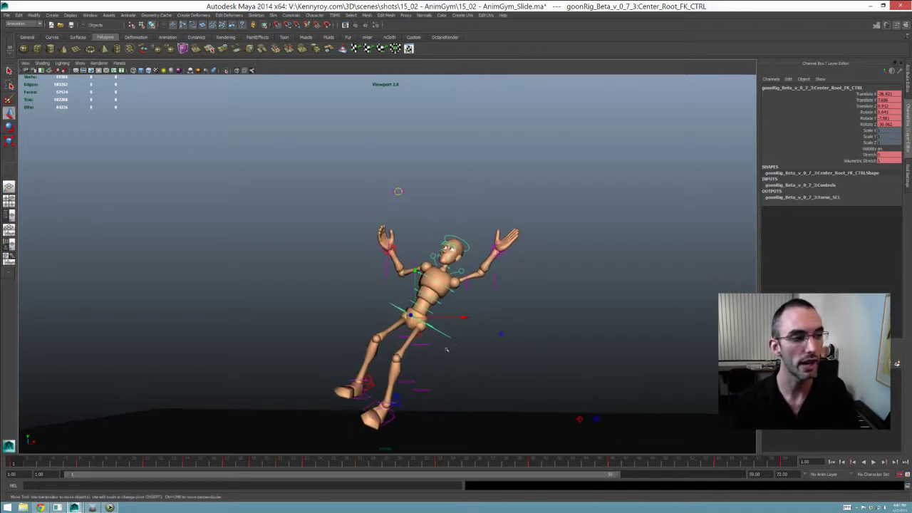
middle_drag(486, 312, 486, 310)
key(ctrl+z)
Step: Delete the parent constraint Hand_Left_IK_CTRL_parentConstraint1 from the left hand IK control and reselect that control
alt+right_drag(508, 290, 523, 298)
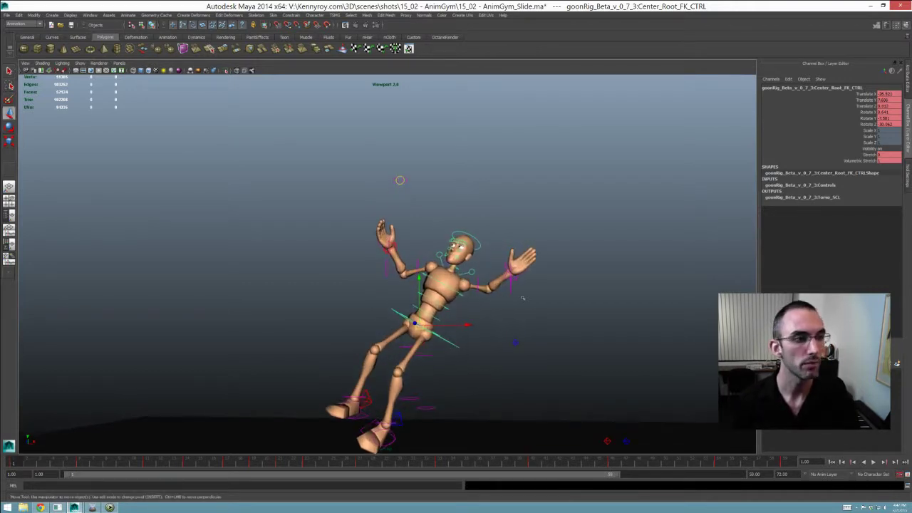
key(q)
click(513, 277)
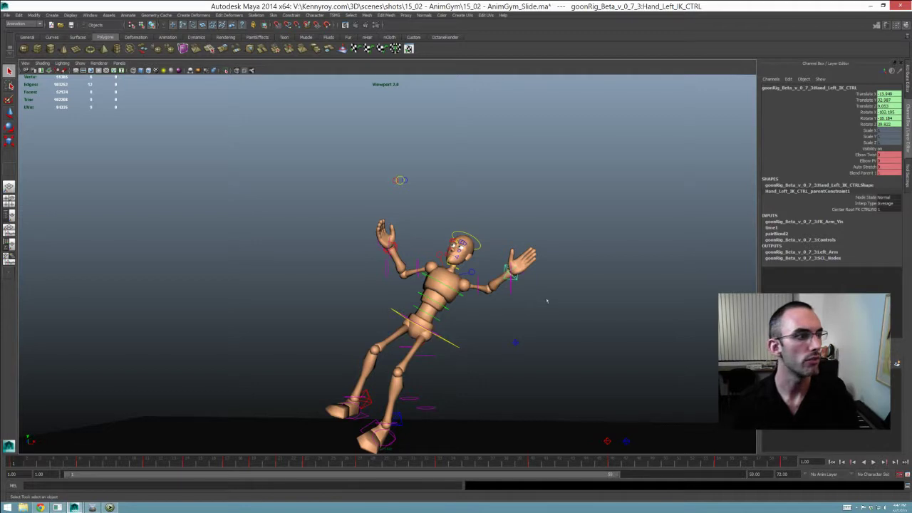
scroll(520, 293, down, 2)
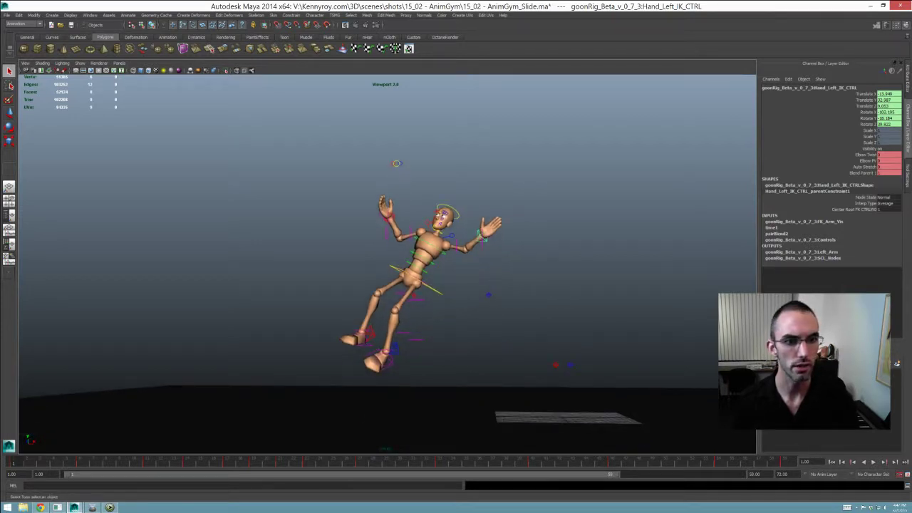
scroll(591, 321, up, 2)
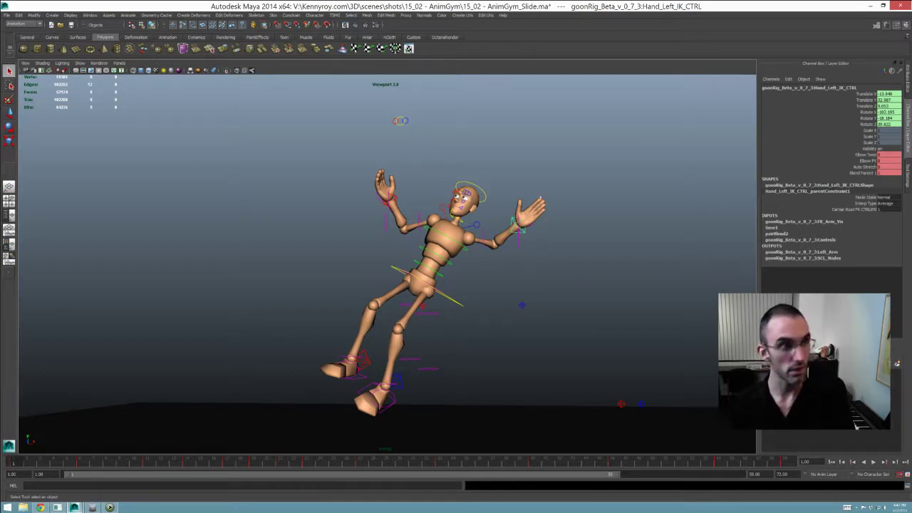
key(shift+o)
key(f)
click(615, 214)
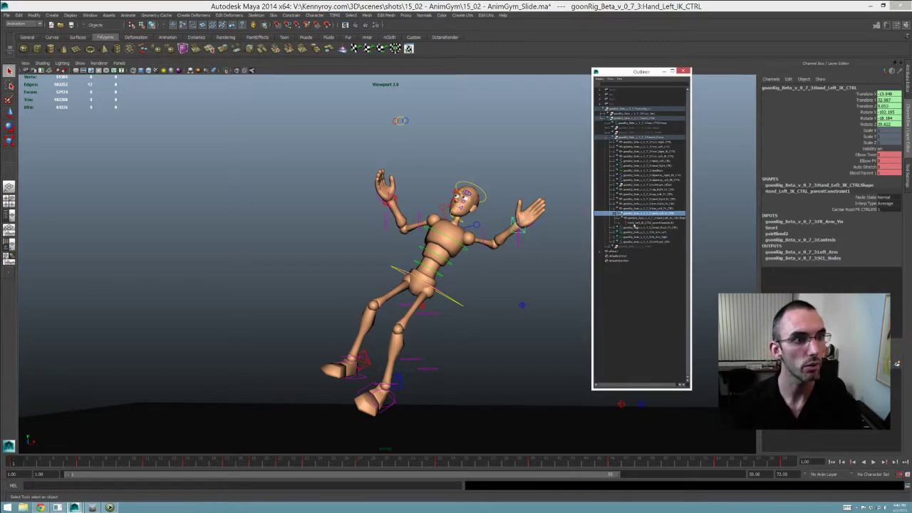
click(649, 223)
key(Delete)
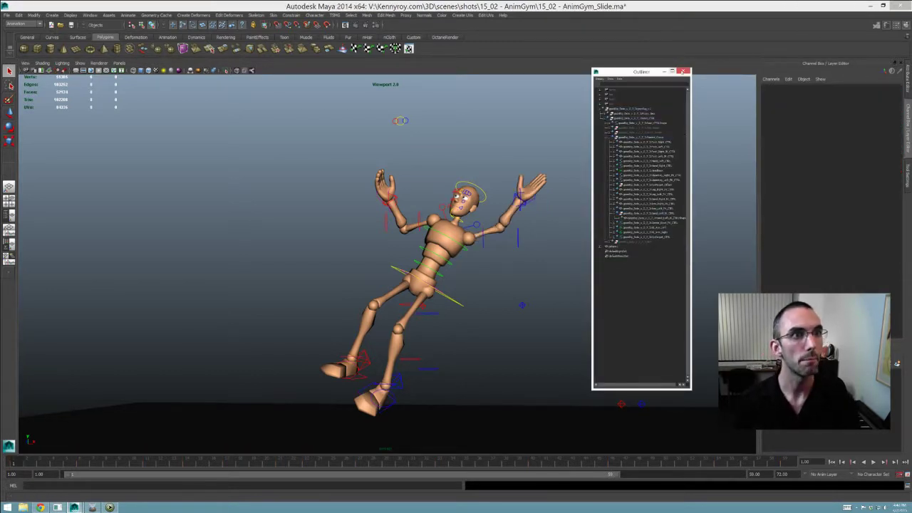
click(683, 71)
click(519, 197)
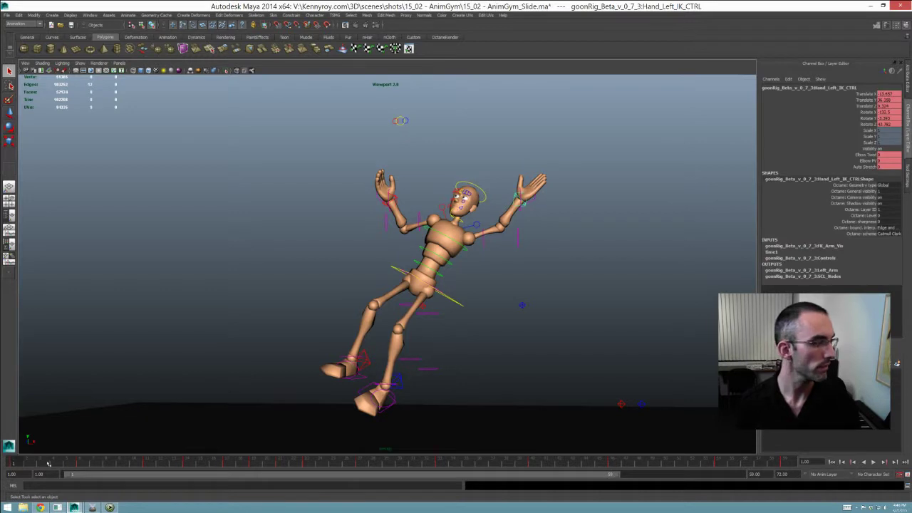
Step: Play back the opening, go to frame 6, and rotate and reposition the left foot IK control so the foot trails with its toes down
key(alt+v)
key(alt+v)
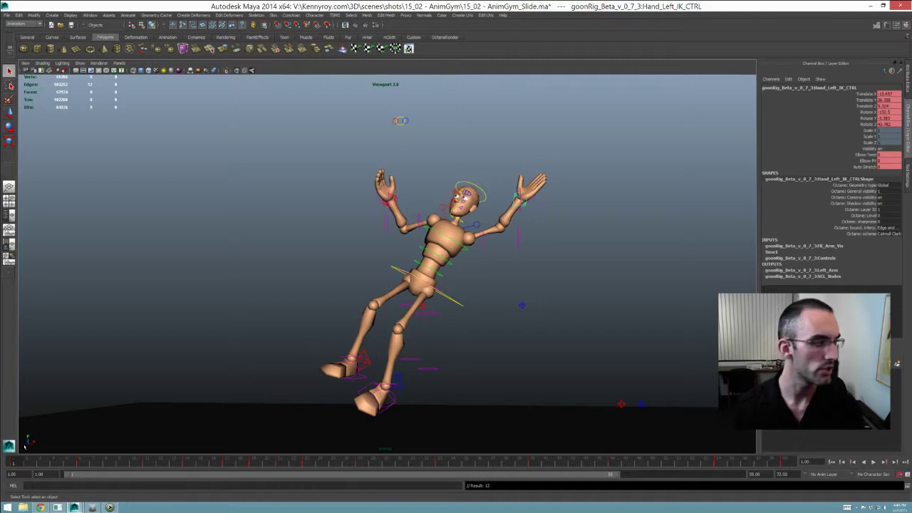
key(alt+v)
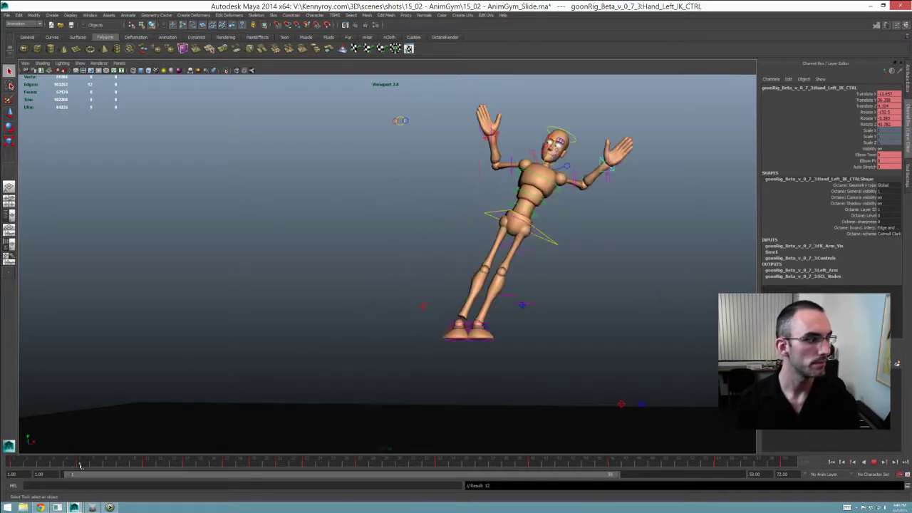
key(alt+v)
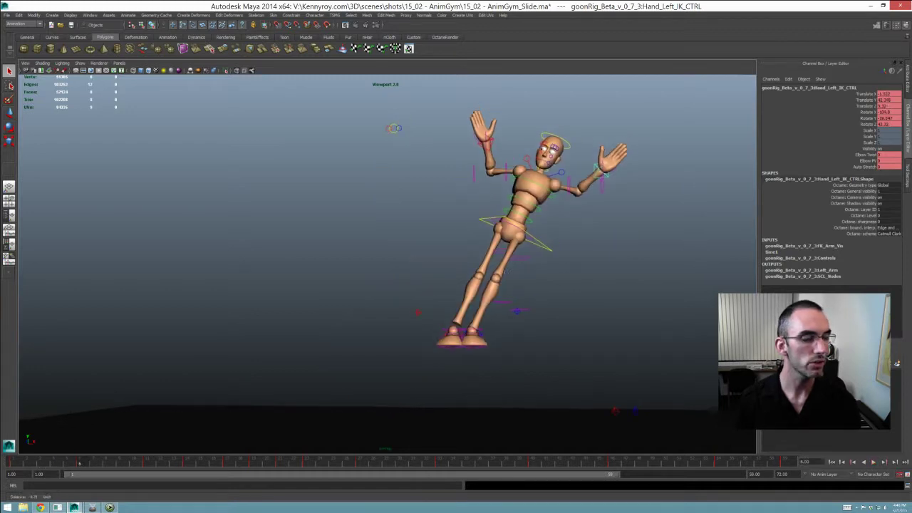
click(477, 335)
alt+drag(479, 338, 491, 317)
key(e)
key(w)
middle_drag(484, 315, 489, 307)
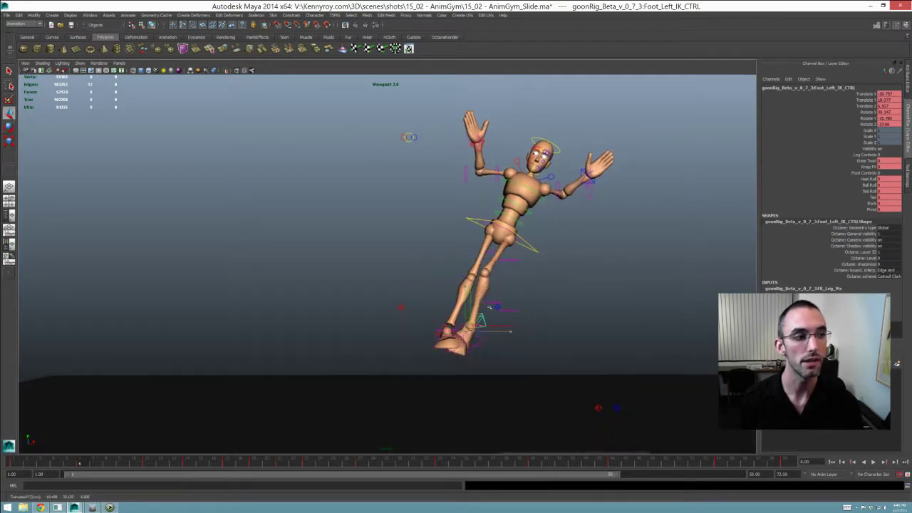
Step: Rotate the right foot IK control at frame 6 and raise it above the left foot so the right knee bends
key(q)
click(421, 347)
key(e)
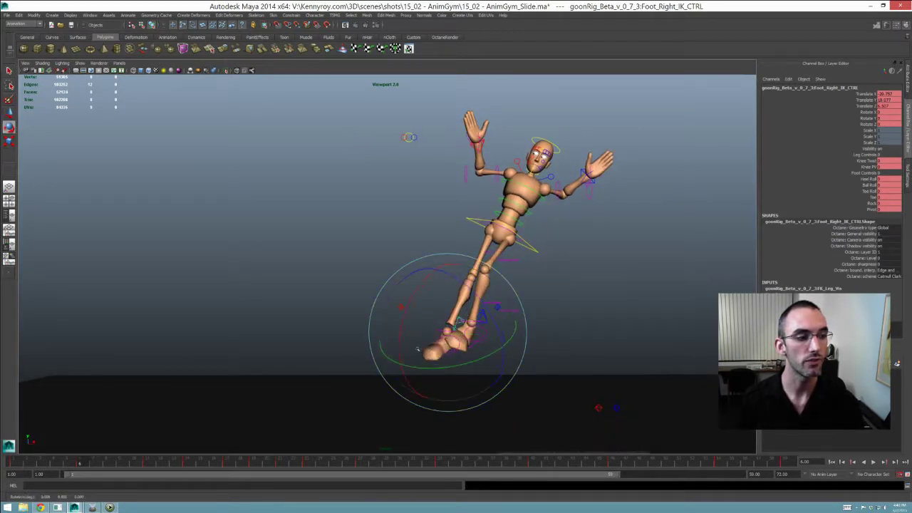
drag(418, 350, 421, 328)
key(w)
middle_drag(421, 326, 428, 297)
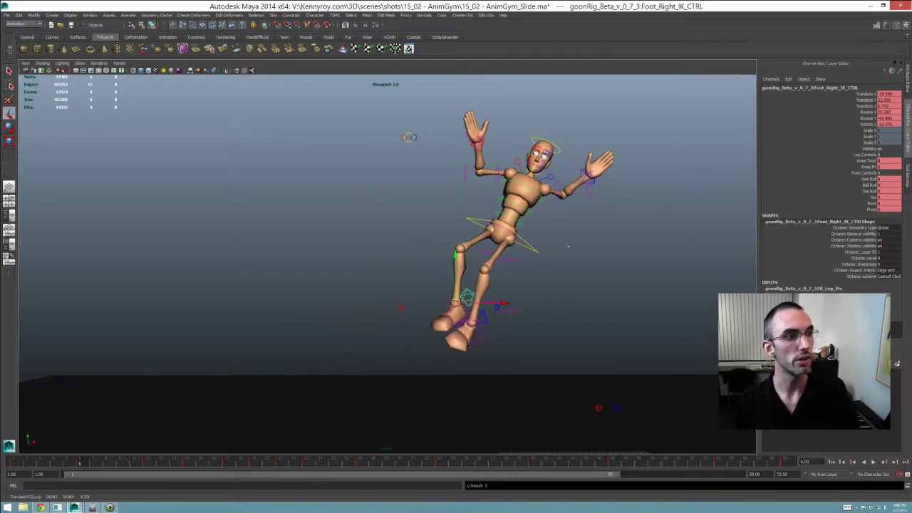
Step: Rotate the center root control at frame 6 to turn the hips
alt+middle_drag(568, 246, 527, 275)
key(q)
click(530, 261)
key(e)
drag(516, 277, 477, 261)
alt+middle_drag(497, 256, 489, 279)
alt+drag(499, 263, 532, 299)
alt+right_drag(531, 299, 613, 302)
alt+drag(613, 301, 523, 255)
Step: Select the spine controls up to the chest and rotate them together at frame 6 to arch the torso backward
key(q)
click(522, 259)
shift+click(536, 246)
shift+click(558, 228)
key(e)
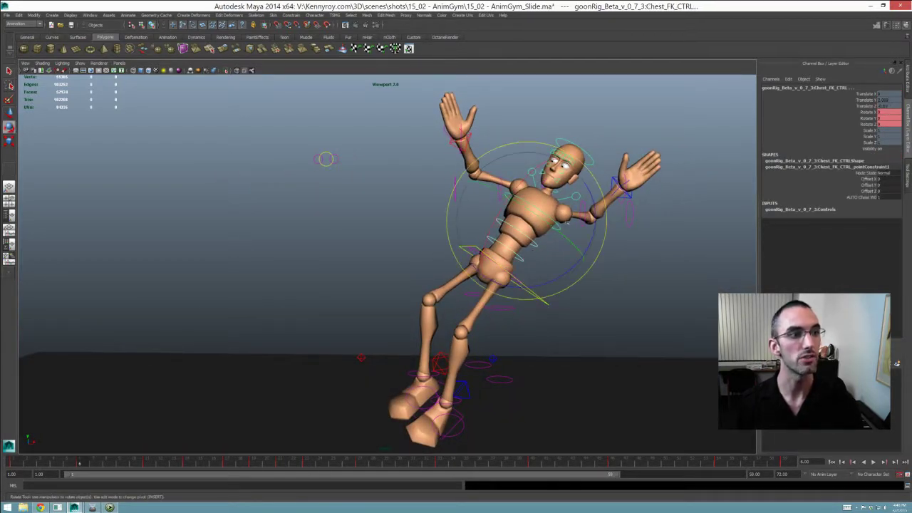
mouse_move(568, 221)
alt+mouse_down()
mouse_move(556, 226)
mouse_move(598, 221)
mouse_move(554, 214)
alt+mouse_up()
Step: Rotate the head control at frame 6 and move the eye target above the raised right hand so the eyes look up
key(q)
click(590, 188)
key(e)
key(q)
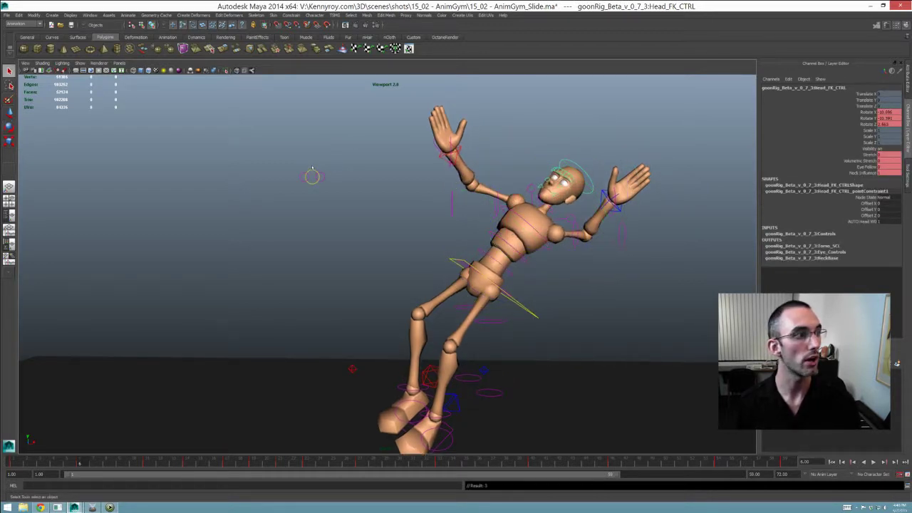
click(318, 181)
key(w)
drag(318, 181, 426, 107)
key(q)
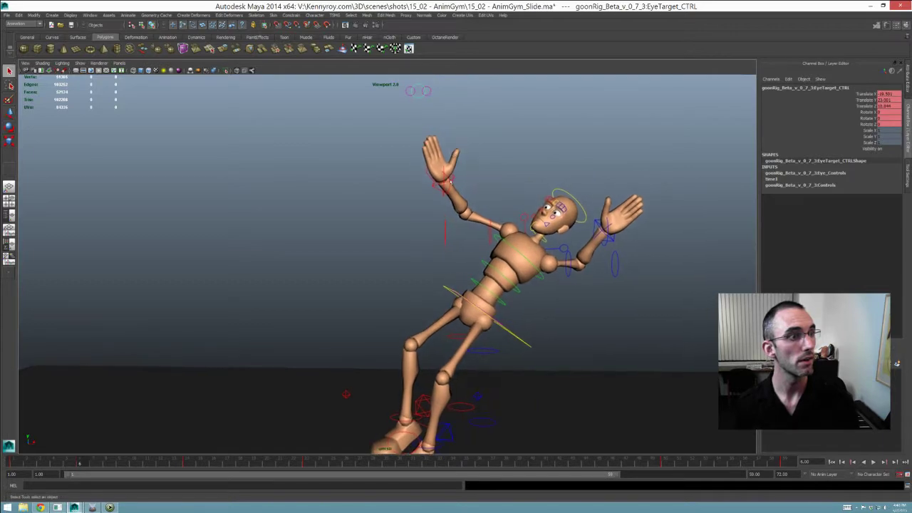
Step: Lower the right hand IK control to about head height at frame 6 and rotate the wrist
click(443, 182)
alt+drag(443, 183, 536, 206)
key(w)
key(e)
drag(432, 223, 441, 251)
alt+drag(442, 251, 524, 270)
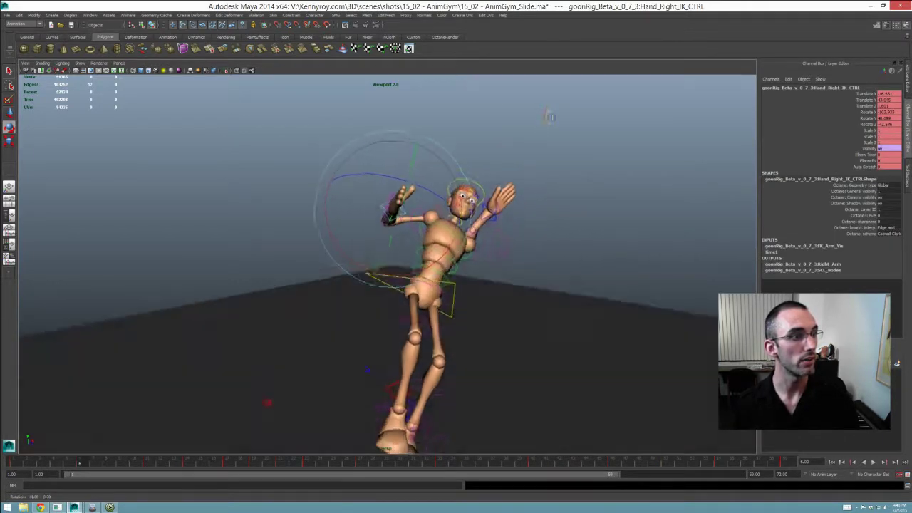
Step: Increase the right hand's Master Grip and Thumb Grip at frame 6 to curl the fingers, with extra Master Grip
key(q)
click(401, 202)
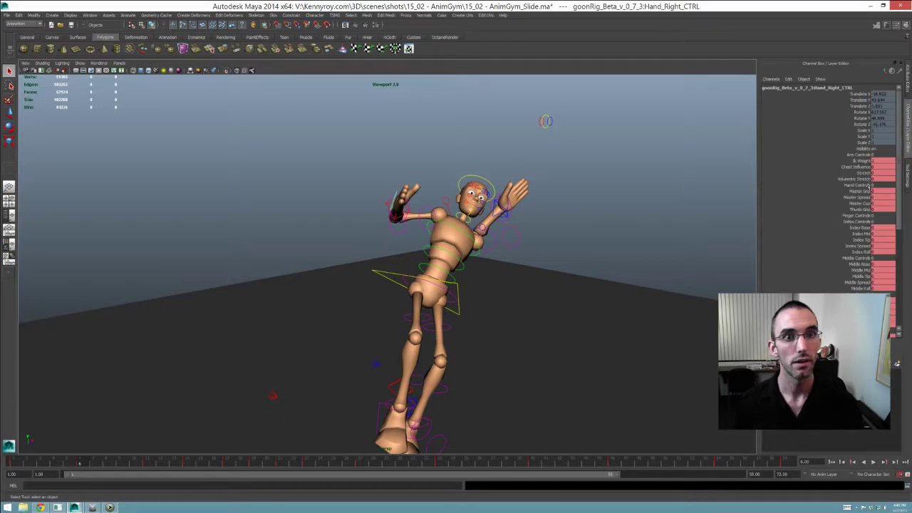
click(866, 191)
ctrl+click(861, 210)
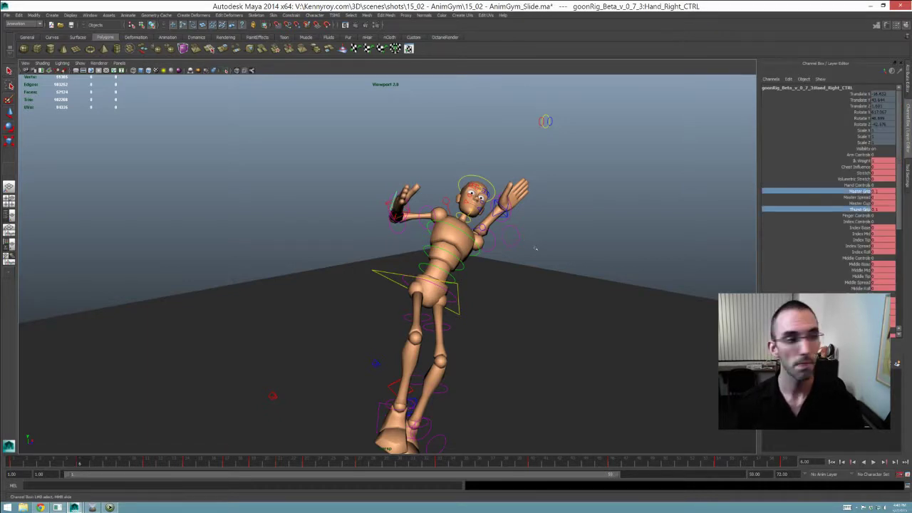
middle_drag(535, 248, 688, 252)
alt+drag(684, 255, 550, 263)
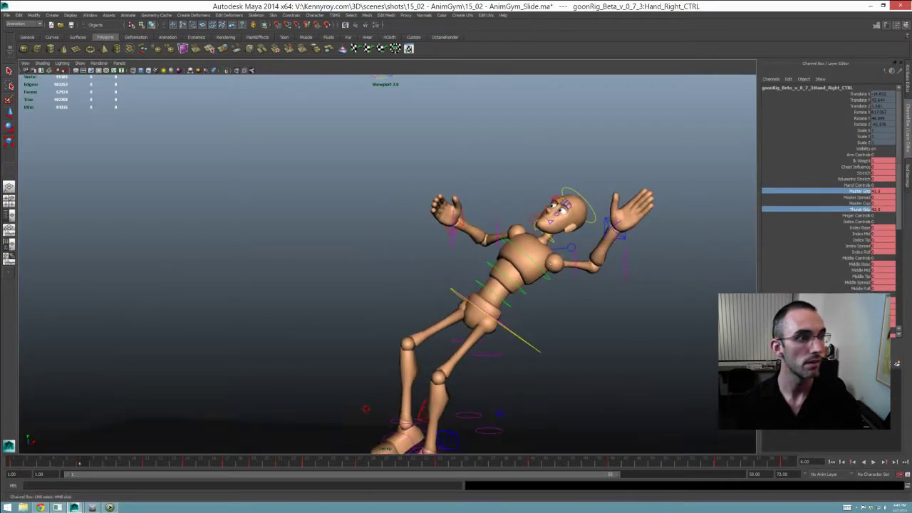
click(861, 191)
middle_drag(648, 255, 714, 262)
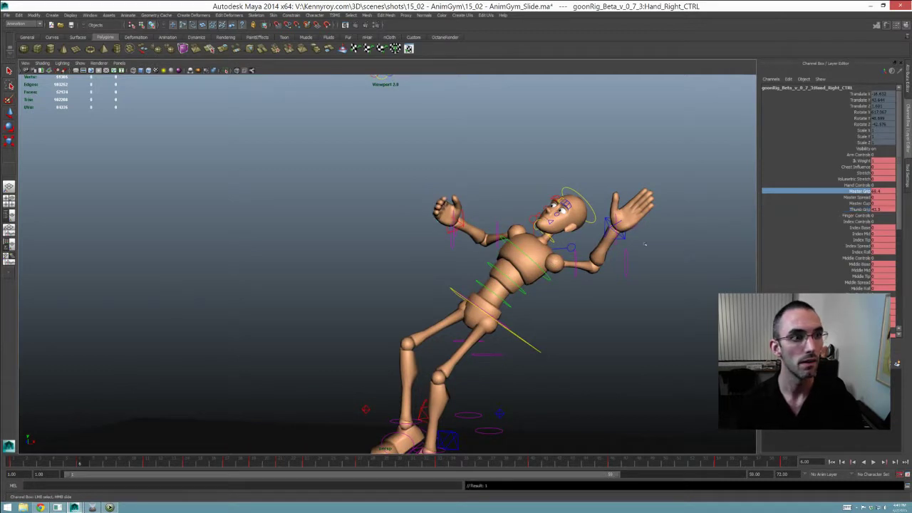
Step: Move the left hand IK control outward from the head at frame 6 and rotate the hand
key(q)
alt+drag(611, 256, 620, 212)
click(597, 222)
key(w)
key(e)
Step: Rotate the left clavicle control at frame 6 to lift the shoulder and key it
click(565, 247)
key(e)
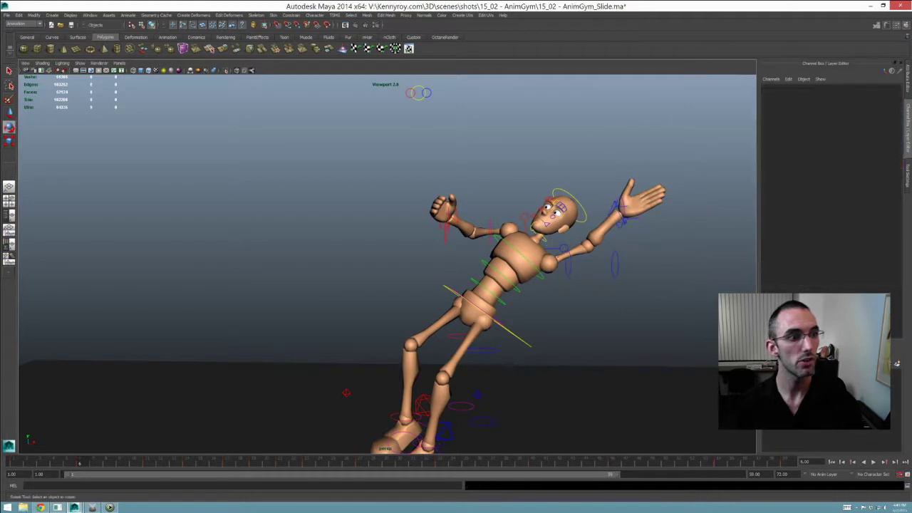
click(561, 251)
drag(556, 280, 547, 250)
key(s)
key(q)
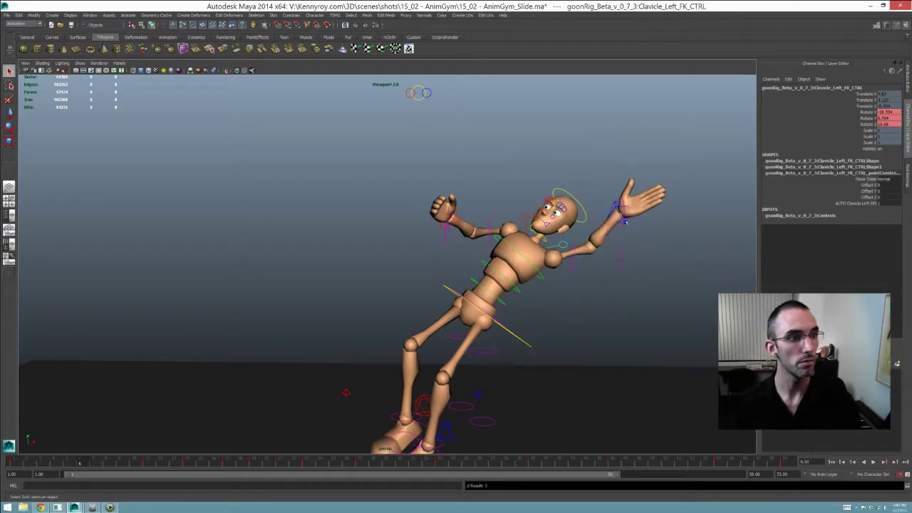
Step: Fine-tune the left hand IK control's position at frame 6 and set its Elbow Twist to about -48
click(615, 206)
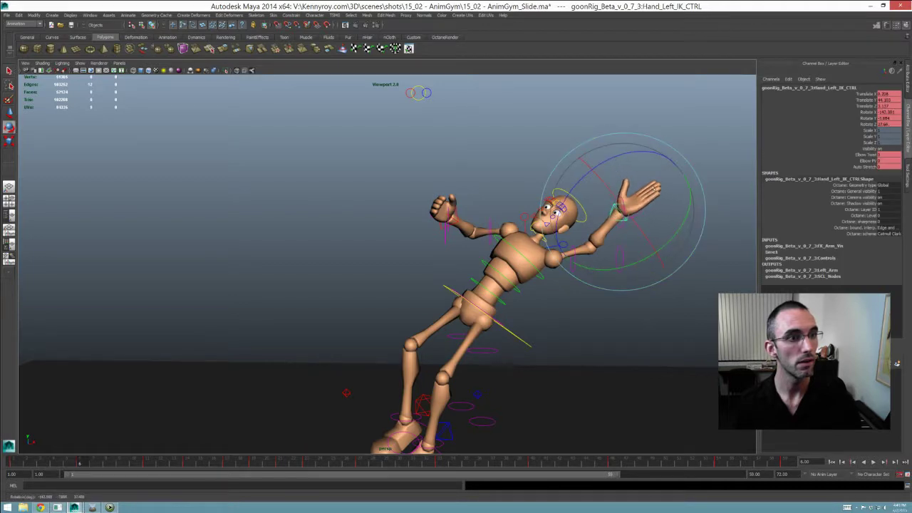
key(w)
drag(636, 211, 539, 223)
drag(387, 219, 372, 182)
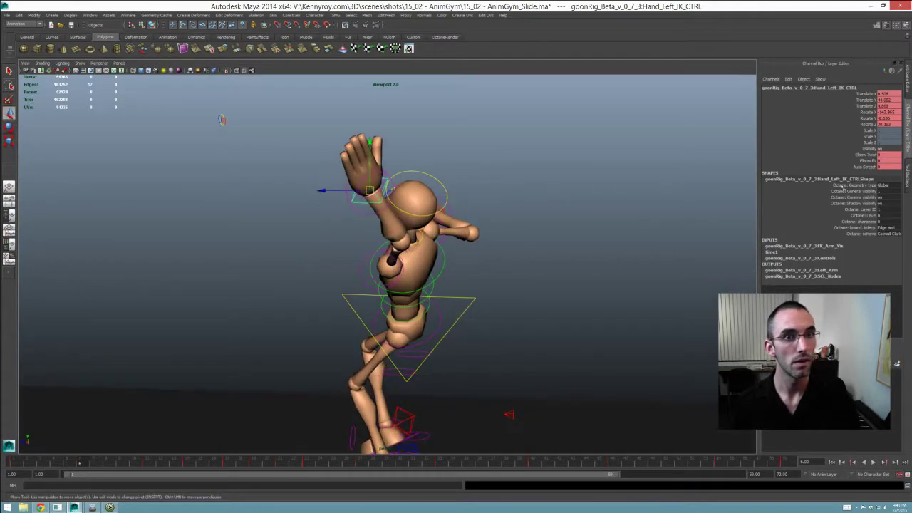
click(866, 156)
middle_drag(637, 209, 492, 225)
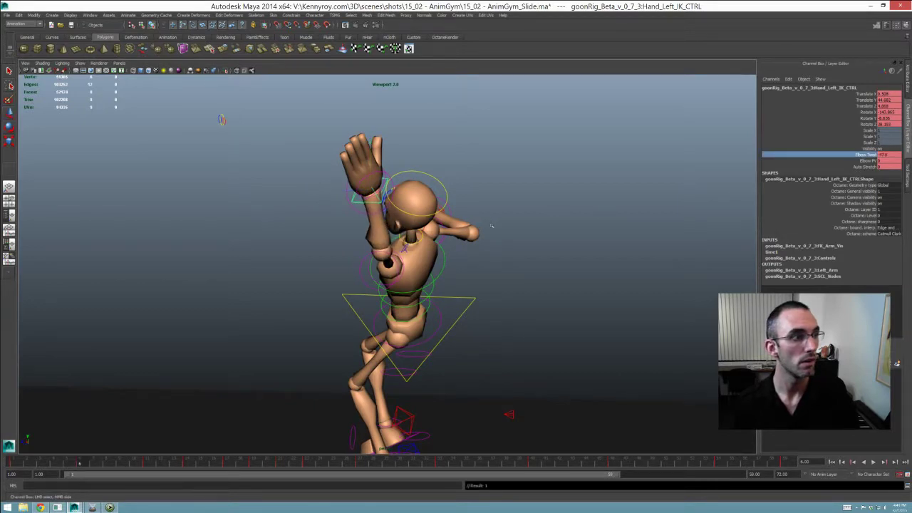
Step: Scrub through the first poses to frame 11, and rotate and raise the left foot IK control so its toes point down
alt+drag(493, 224, 599, 227)
alt+right_drag(599, 227, 438, 239)
alt+drag(438, 238, 192, 381)
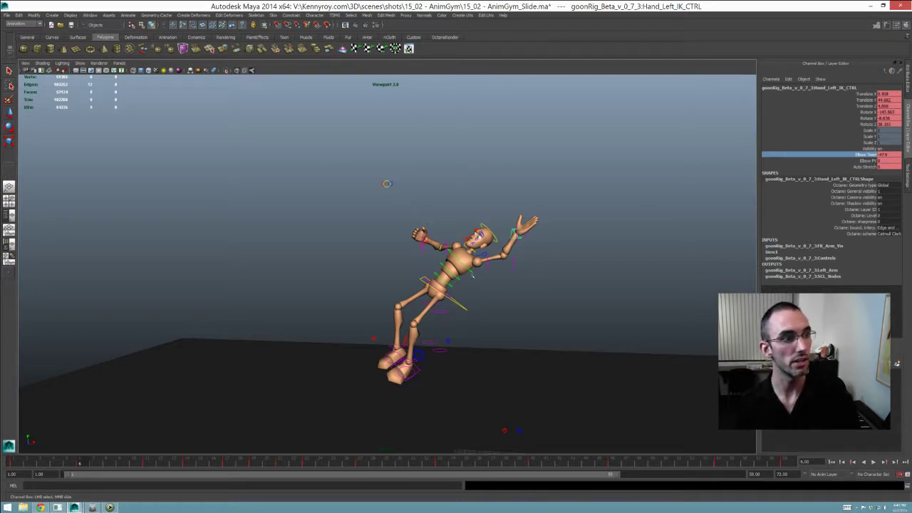
drag(40, 458, 18, 463)
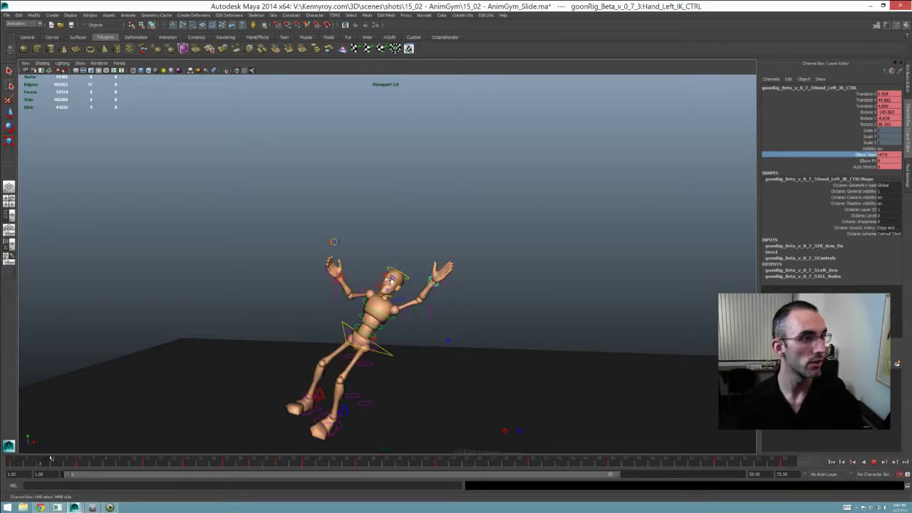
drag(76, 452, 147, 463)
alt+drag(581, 291, 580, 266)
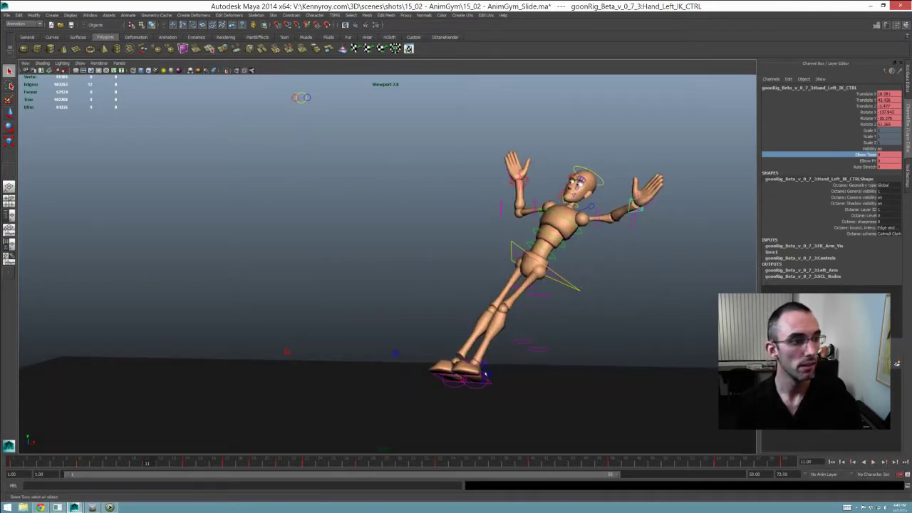
click(486, 373)
key(e)
mouse_move(469, 389)
mouse_down()
mouse_move(462, 435)
mouse_move(466, 388)
mouse_move(458, 375)
mouse_up()
key(q)
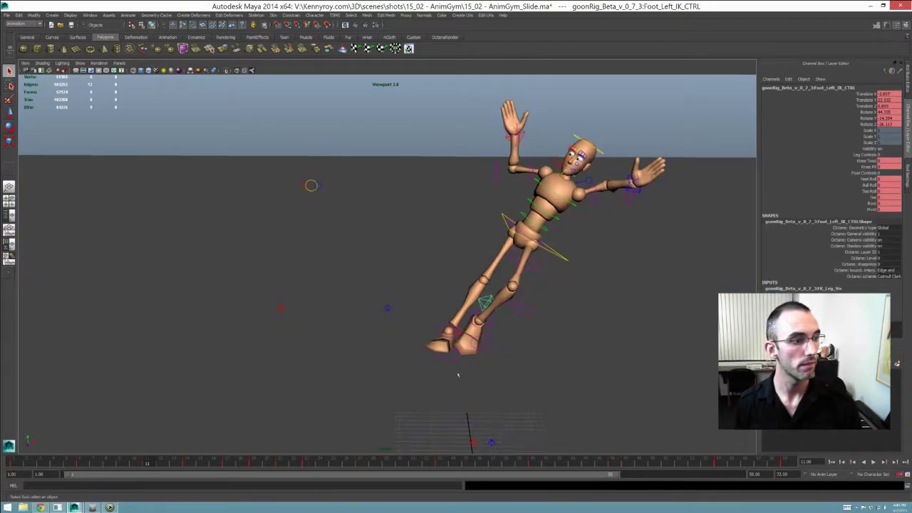
Step: Rotate and raise the right foot IK control at frame 11 so the right knee bends and the foot sits above the left one
click(462, 336)
alt+drag(514, 339, 507, 362)
click(457, 382)
key(e)
drag(446, 363, 474, 387)
key(e)
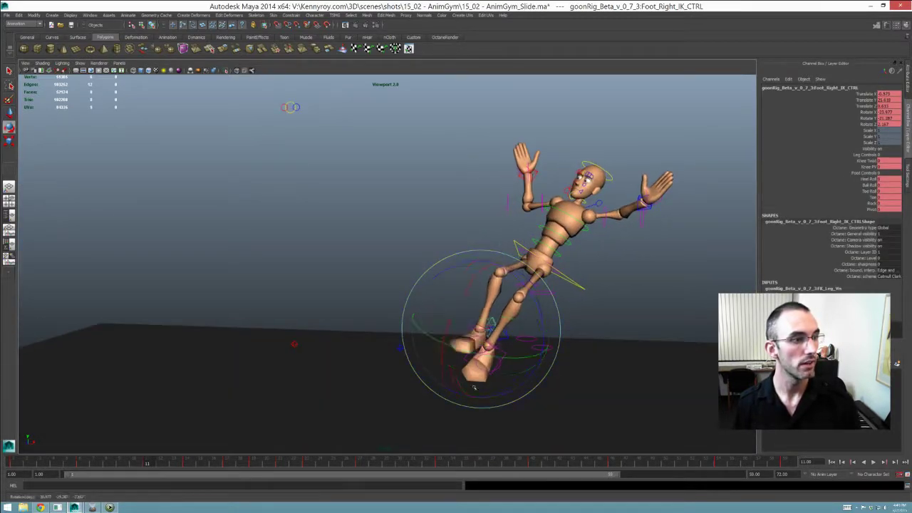
alt+drag(492, 348, 491, 321)
key(w)
key(e)
drag(457, 351, 459, 348)
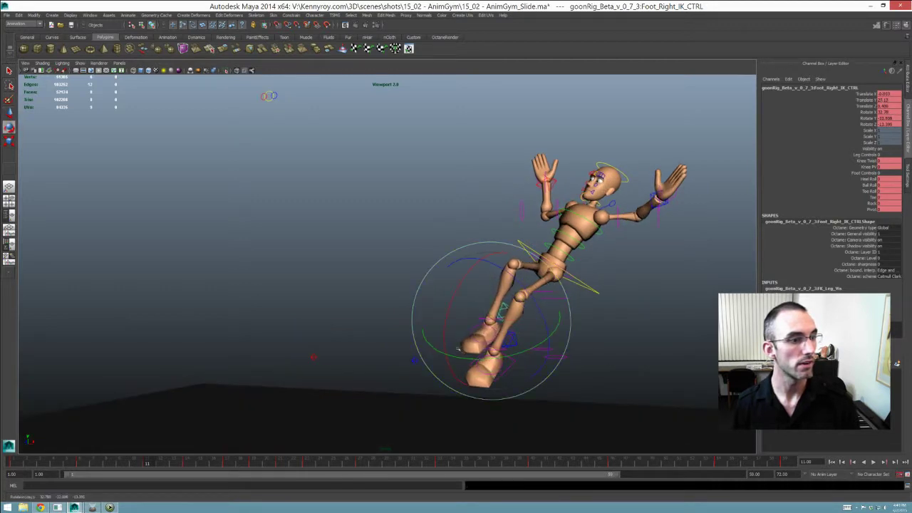
Step: Refine the left foot IK control's rotation and position at frame 11
click(509, 345)
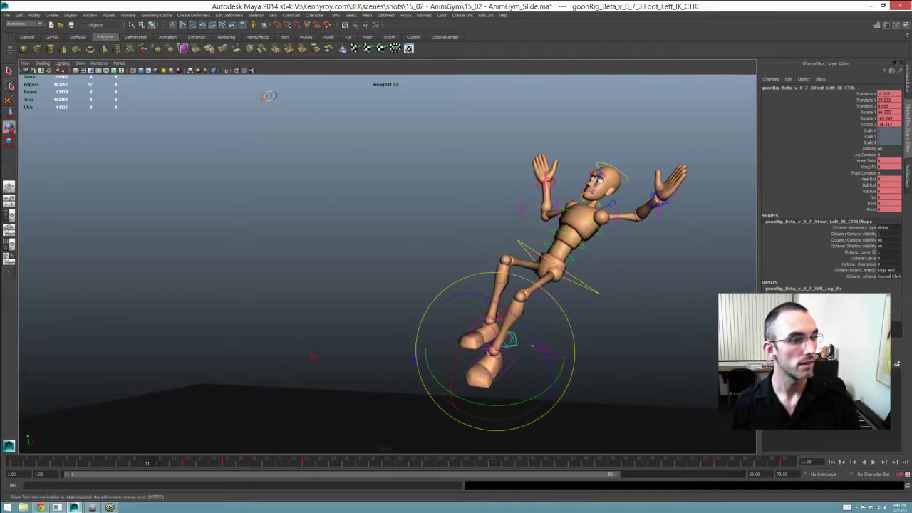
drag(525, 390, 526, 392)
alt+drag(526, 391, 578, 341)
key(w)
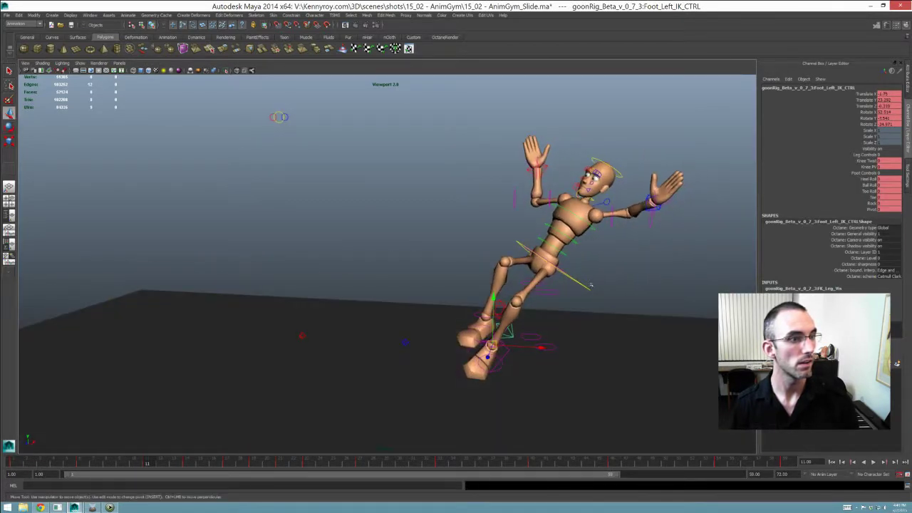
Step: Move and rotate the center root control at frame 11 to turn the hips over the trailing feet
click(591, 285)
alt+drag(590, 286, 586, 320)
middle_drag(586, 320, 599, 314)
alt+drag(599, 314, 522, 292)
alt+middle_drag(522, 292, 506, 307)
key(e)
drag(517, 305, 523, 320)
key(q)
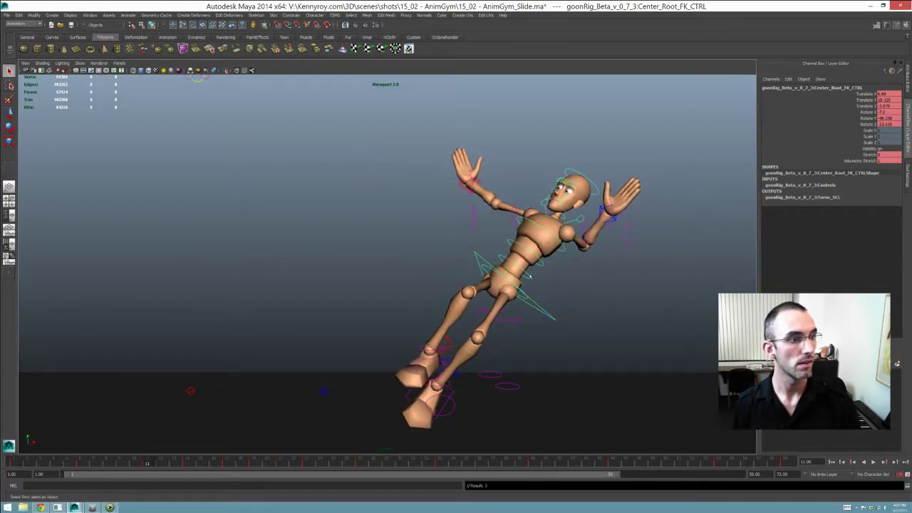
Step: Rotate the spine and chest FK controls slightly at frame 11 to adjust the bend of the torso
click(529, 275)
key(e)
key(q)
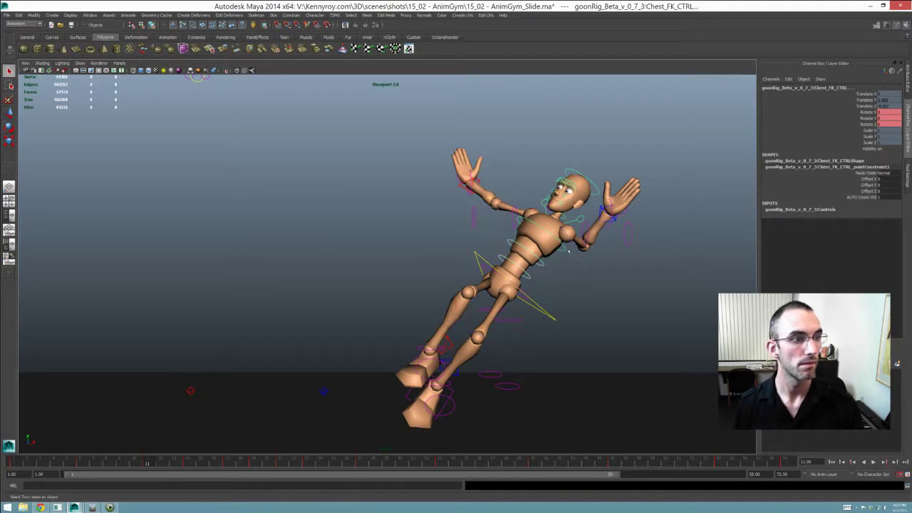
alt+middle_drag(569, 251, 563, 244)
key(e)
drag(576, 231, 581, 243)
alt+middle_drag(576, 246, 556, 269)
key(q)
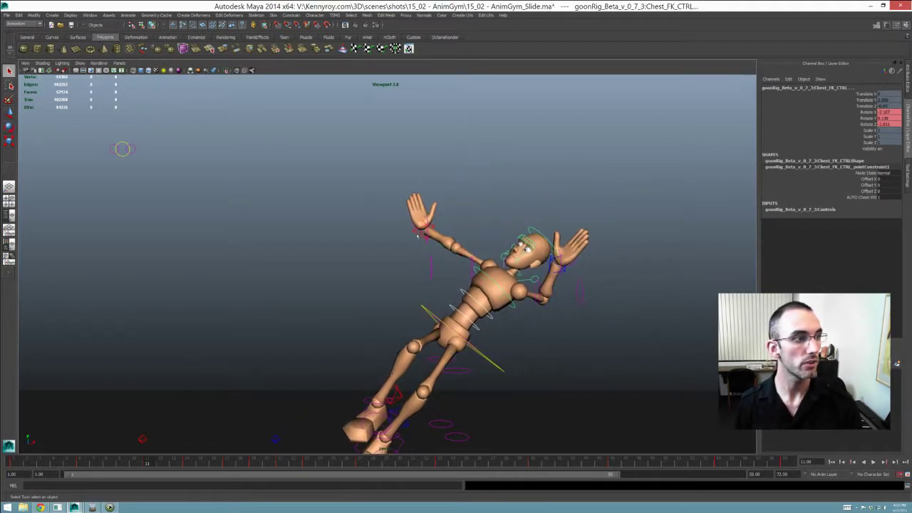
Step: Move the right hand IK control down and forward at frame 11 and rotate it to turn the hand in front of the chest
click(419, 231)
key(w)
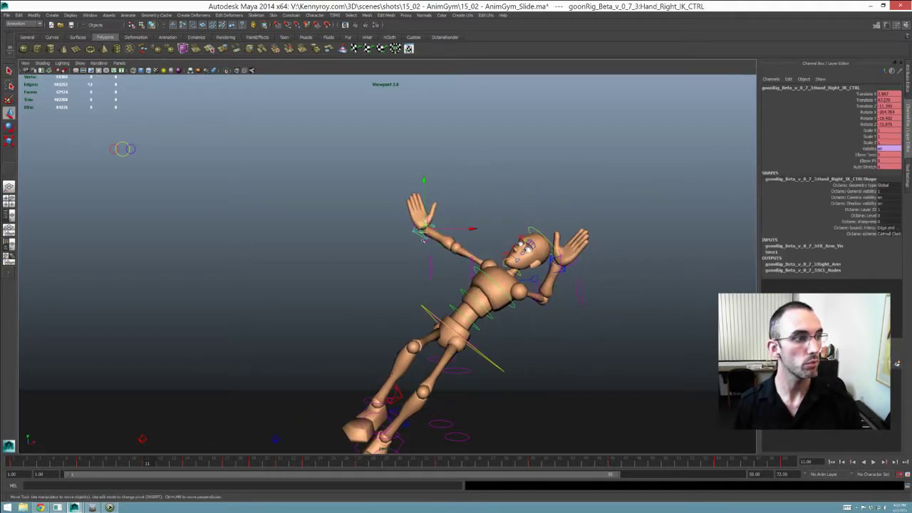
alt+drag(422, 235, 428, 214)
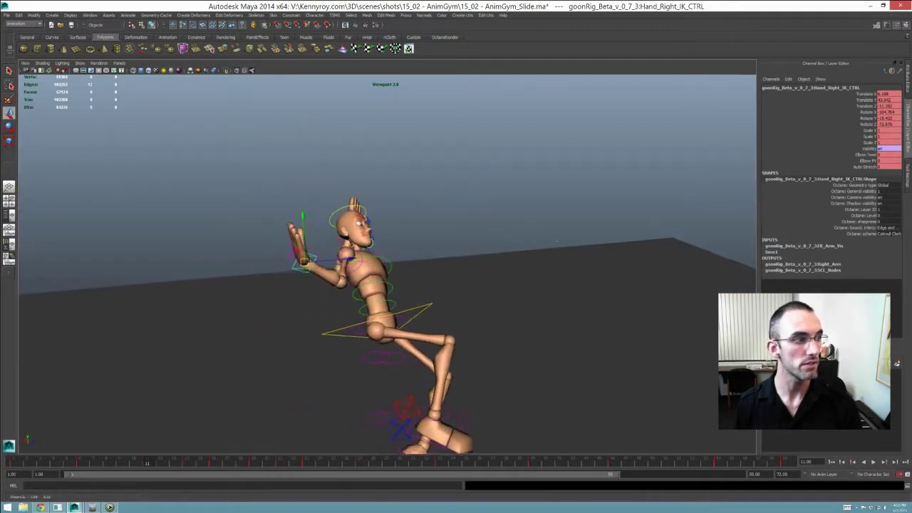
key(e)
key(w)
middle_drag(415, 264, 463, 271)
key(e)
drag(395, 230, 406, 265)
key(q)
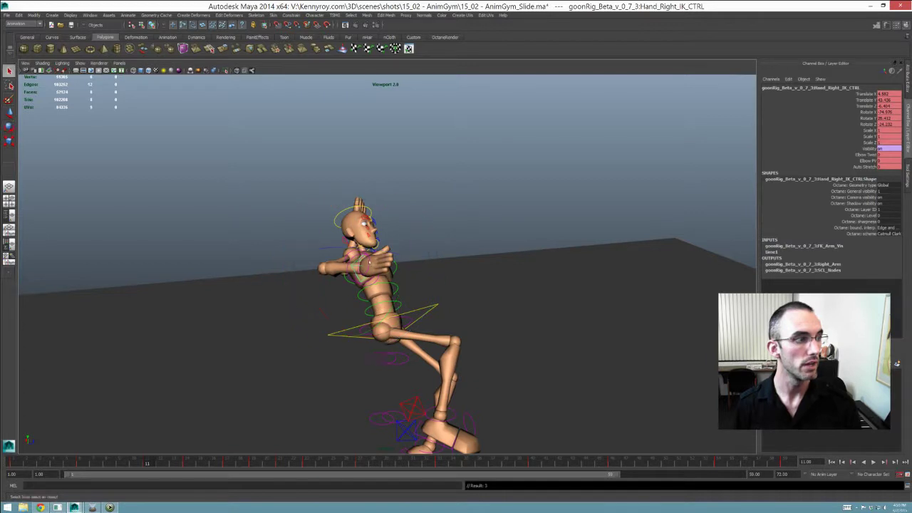
Step: Curl the right hand into a loose fist at frame 11 by setting Master Grip and Thumb Grip to about 73.6
click(367, 268)
click(861, 191)
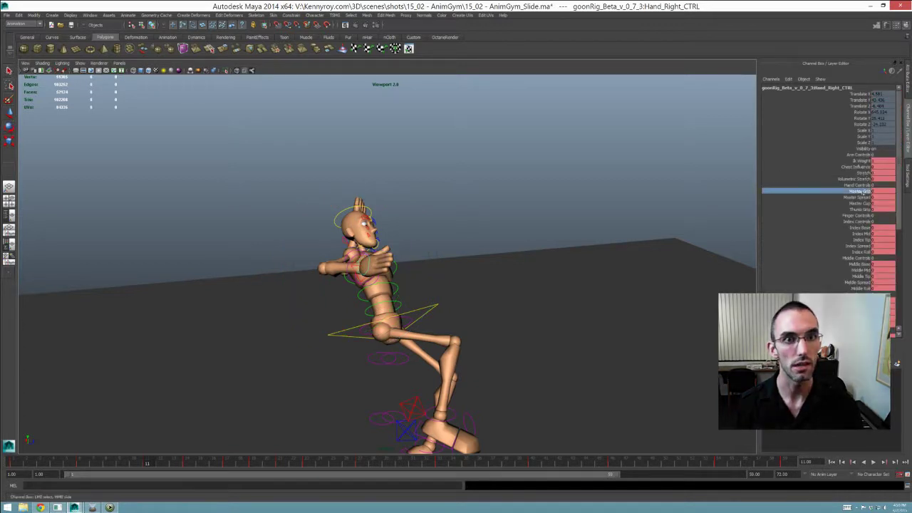
ctrl+click(861, 209)
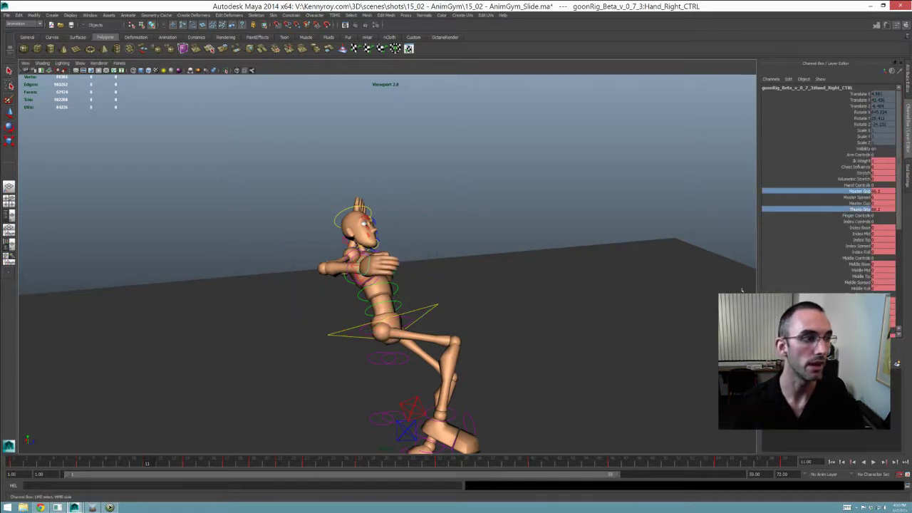
middle_drag(742, 290, 750, 290)
alt+drag(606, 274, 432, 217)
key(q)
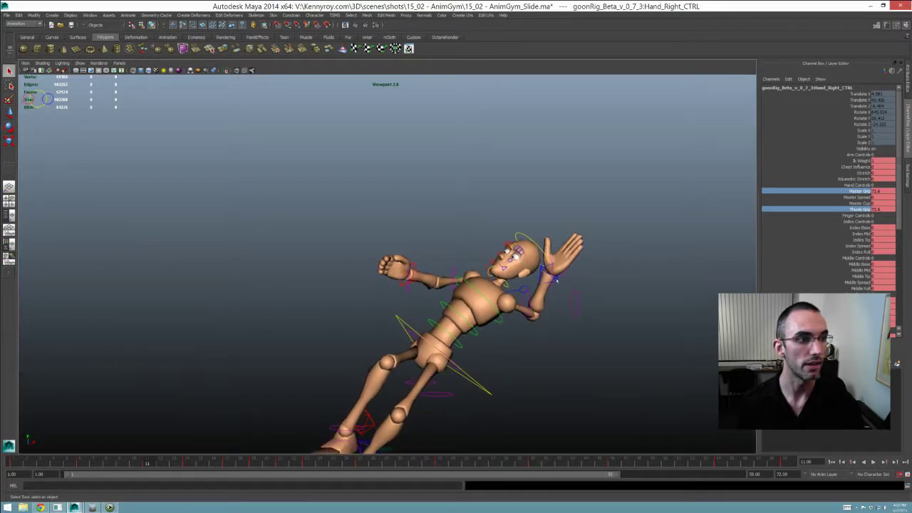
Step: Move the left hand IK control outward at frame 11 to extend the left arm, and undo the last adjustments
click(557, 280)
key(w)
middle_drag(572, 301, 618, 300)
key(e)
alt+drag(623, 293, 497, 307)
key(w)
middle_drag(497, 308, 480, 309)
alt+drag(480, 310, 553, 285)
key(e)
key(ctrl+z)
key(ctrl+z)
key(ctrl+z)
Step: Adjust the Elbow Twist of the left hand IK control at frame 11 to turn the left elbow
click(863, 155)
middle_drag(748, 258, 431, 264)
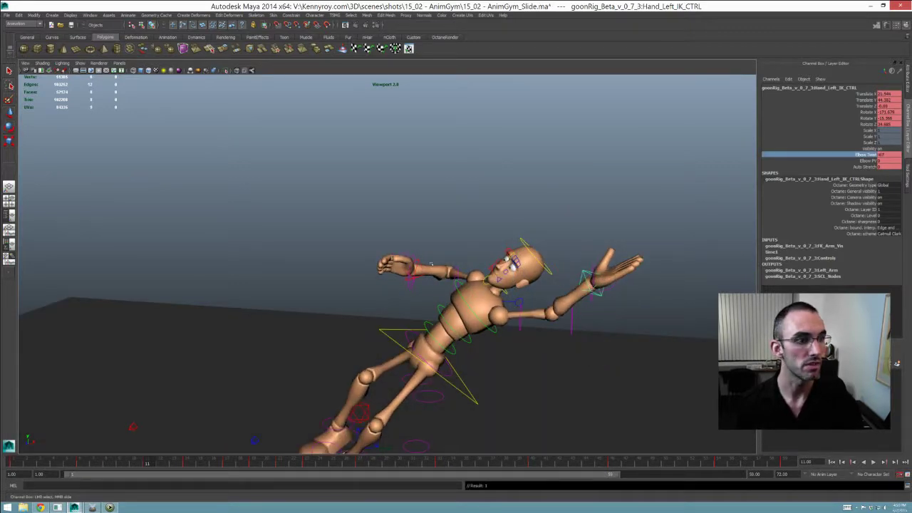
alt+drag(431, 264, 388, 193)
alt+right_drag(389, 192, 208, 166)
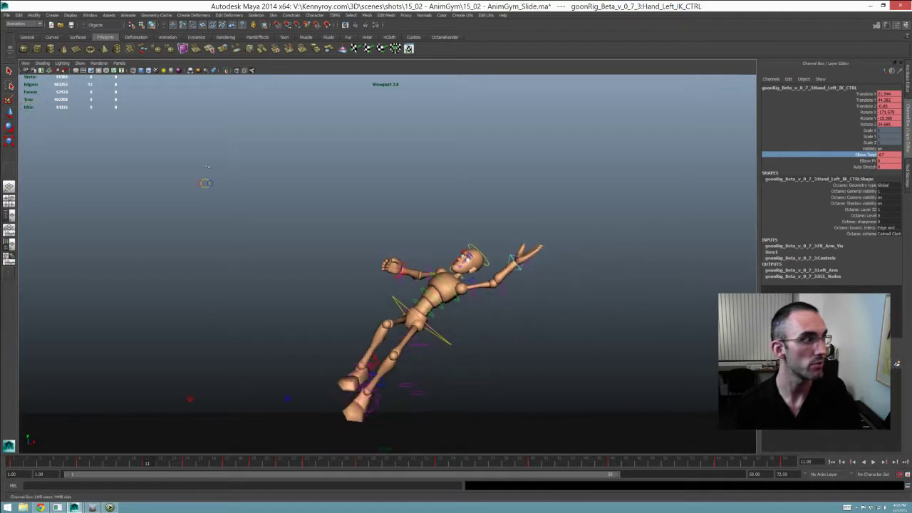
Step: Move the eye target control to above the character's head at frame 11 to redirect the gaze
click(206, 183)
middle_drag(205, 184, 465, 172)
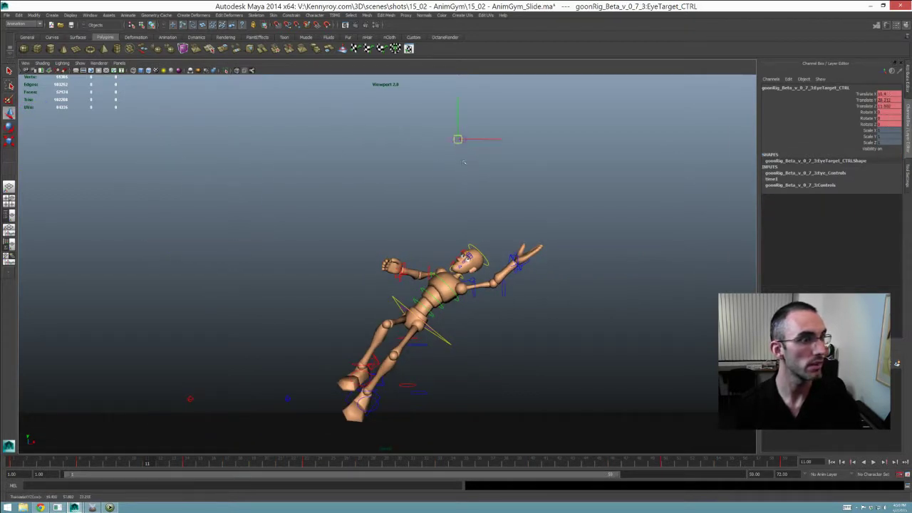
alt+right_drag(555, 236, 522, 281)
mouse_move(522, 281)
alt+mouse_down()
mouse_move(536, 293)
mouse_move(578, 282)
mouse_move(530, 278)
alt+mouse_up()
Step: Scrub repeatedly from the first frames to frame 14 to examine how the tumble poses flow together
click(14, 464)
mouse_move(41, 461)
mouse_down()
mouse_move(196, 420)
mouse_move(165, 428)
mouse_move(185, 428)
mouse_up()
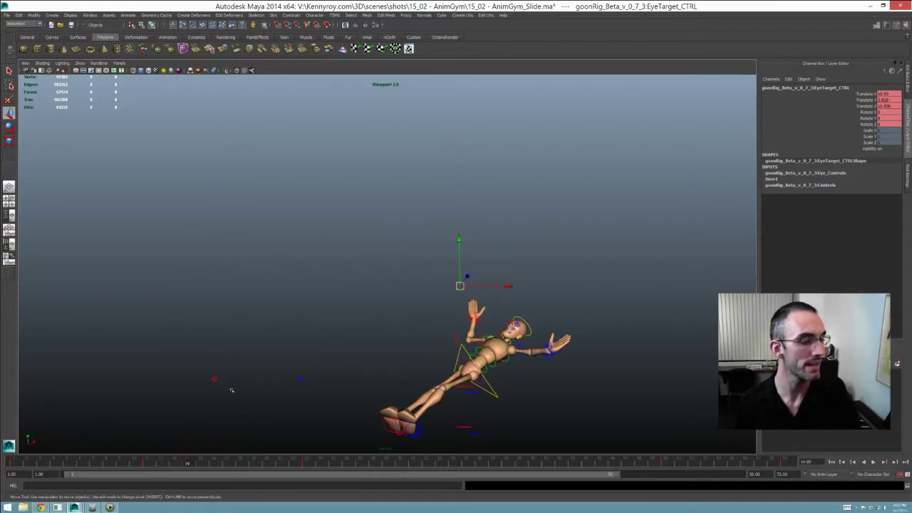
alt+middle_drag(451, 343, 404, 332)
alt+right_drag(405, 333, 456, 313)
alt+drag(456, 313, 438, 323)
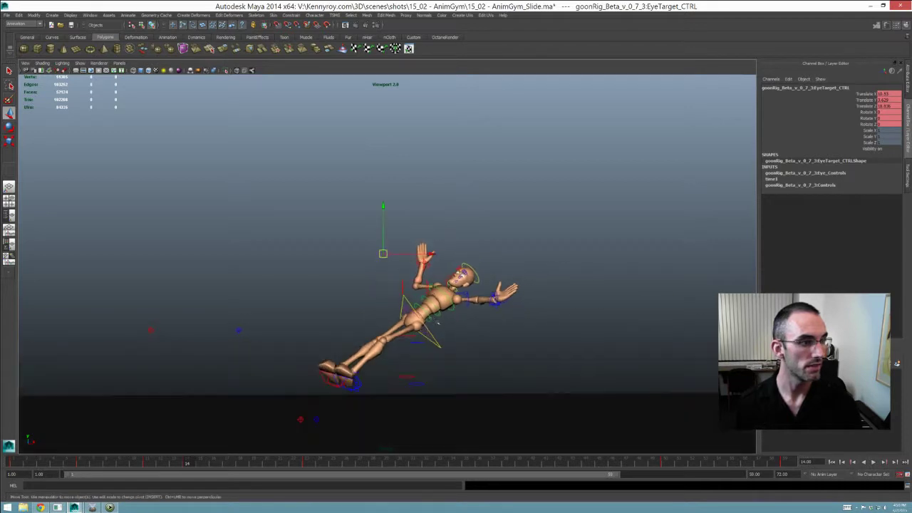
alt+right_drag(437, 323, 474, 344)
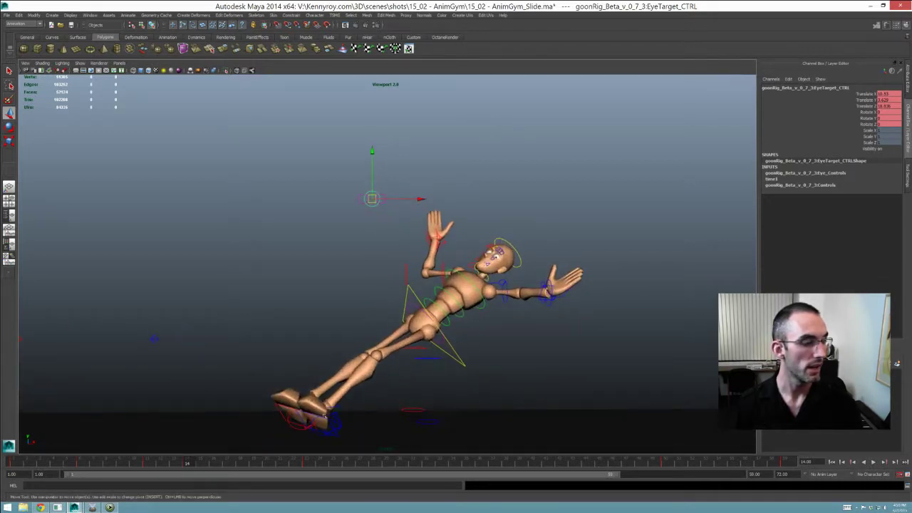
click(40, 463)
alt+right_drag(271, 292, 221, 307)
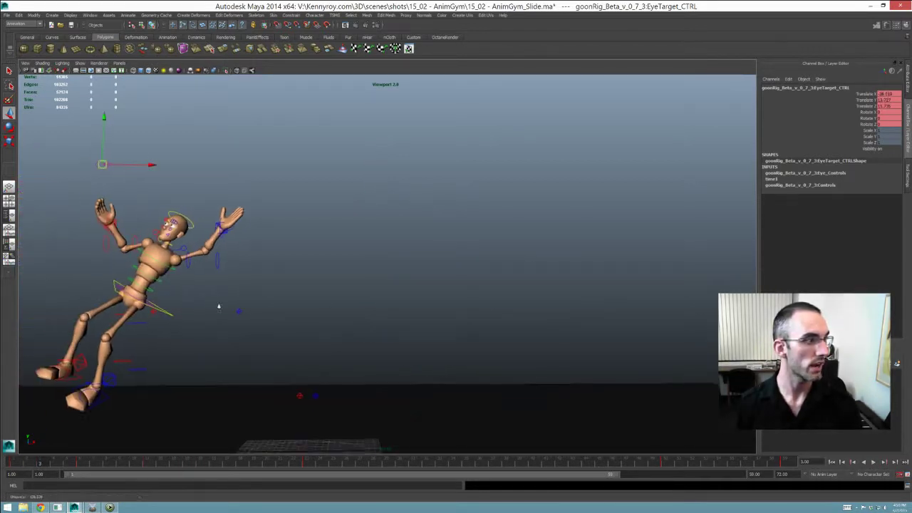
click(30, 463)
drag(55, 463, 188, 464)
Step: Raise both foot IK controls at frame 14 and shift them toward the hips so the knees bend
key(q)
click(353, 383)
key(w)
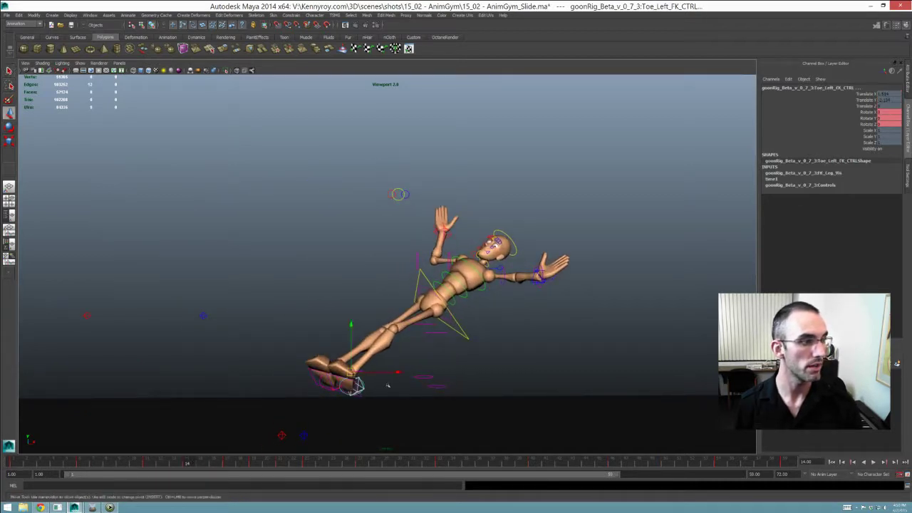
middle_drag(387, 386, 416, 365)
key(q)
click(342, 388)
key(w)
middle_drag(355, 392, 394, 358)
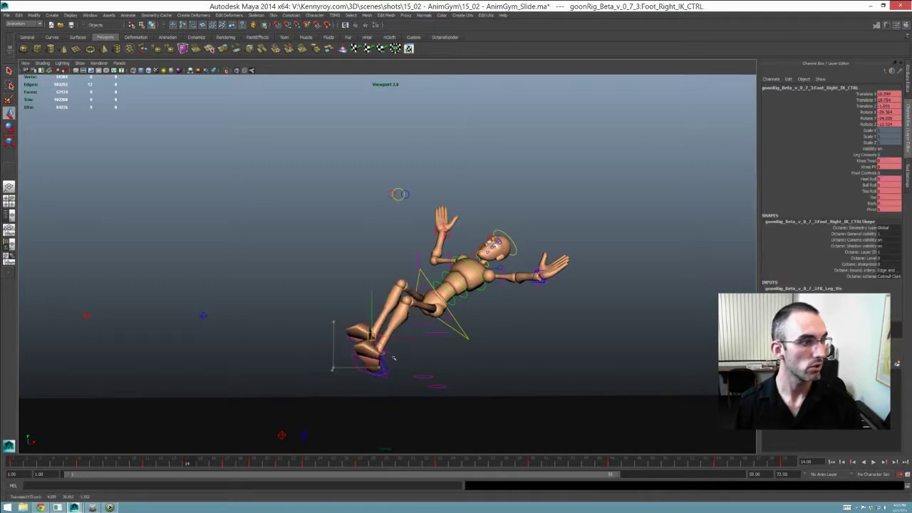
drag(394, 358, 436, 365)
Step: Rotate the right foot IK control at frame 14 to realign the foot and the bent right knee
key(e)
drag(373, 356, 340, 393)
key(q)
click(365, 372)
key(w)
key(e)
key(q)
click(364, 353)
key(e)
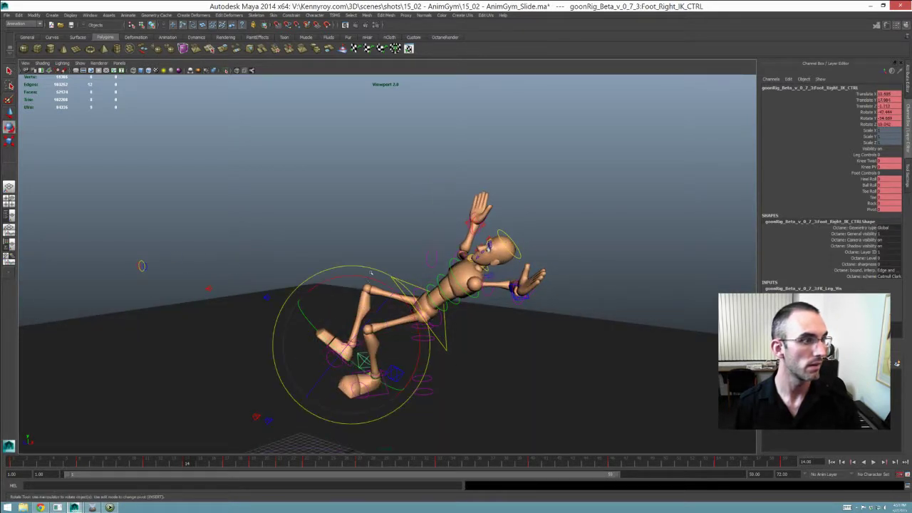
drag(373, 270, 327, 274)
alt+drag(371, 295, 456, 286)
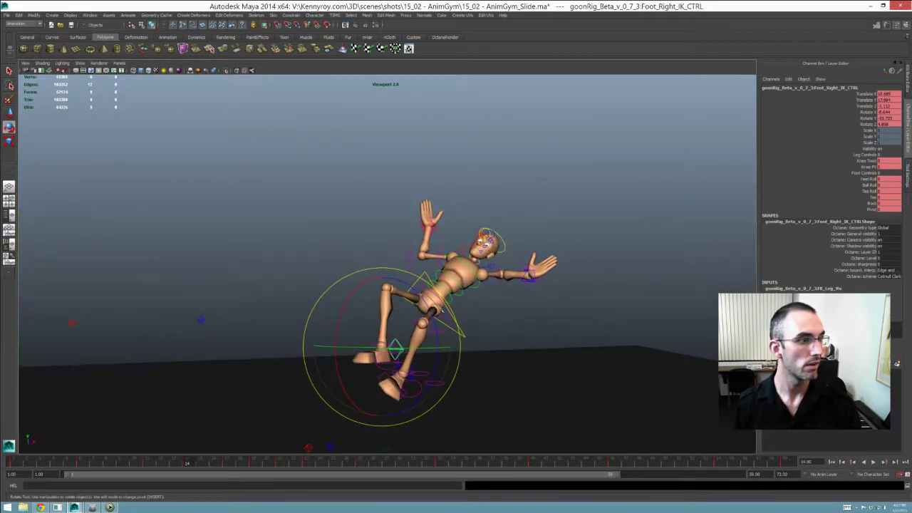
drag(408, 319, 450, 326)
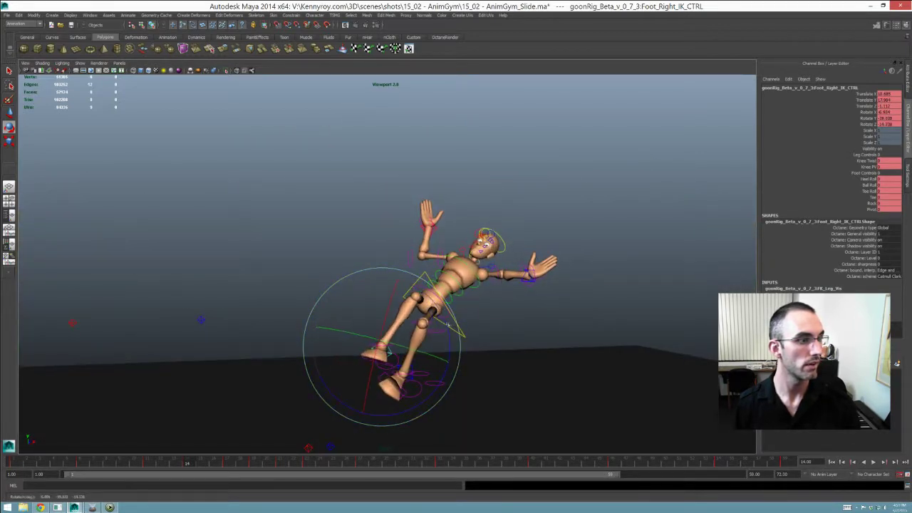
Step: Rotate the left foot IK control at frame 14 to angle the foot and turn the left knee
key(q)
click(412, 381)
alt+drag(412, 381, 503, 385)
key(w)
key(e)
drag(435, 368, 436, 341)
Step: Rotate the ribs and chest FK controls at frame 14 to tip the upper body further back
key(q)
click(444, 315)
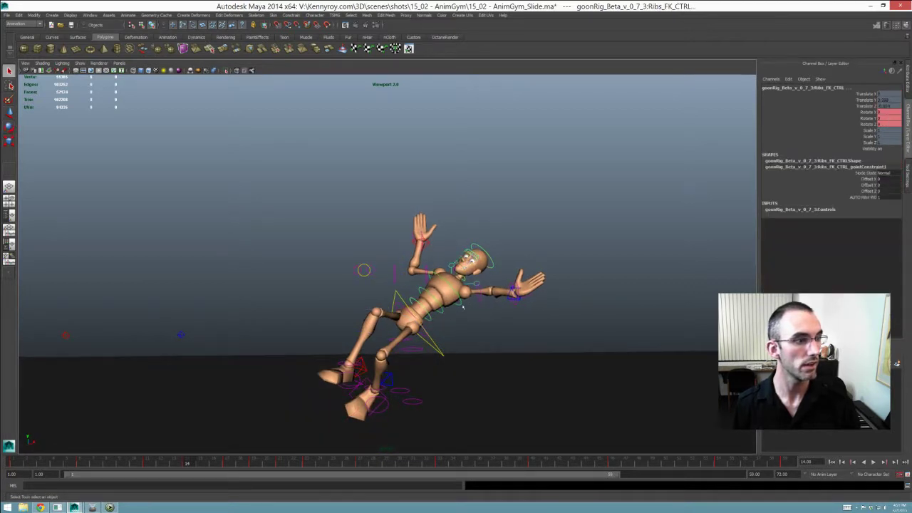
key(e)
drag(491, 334, 509, 301)
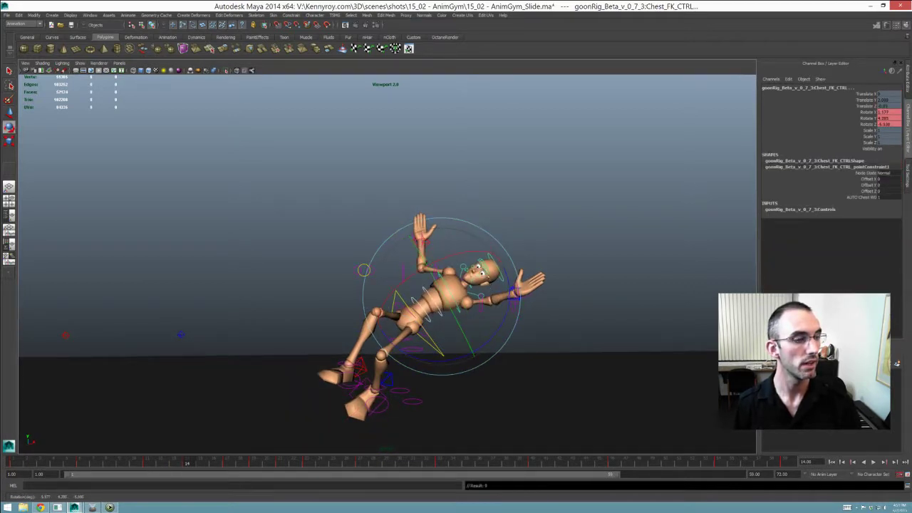
Step: Move the right hand IK control in beside the chest at frame 14, rotate the hand and key the pose
key(q)
click(421, 245)
alt+drag(422, 248, 526, 251)
key(w)
drag(326, 240, 362, 263)
key(e)
key(w)
mouse_move(426, 251)
mouse_down()
mouse_move(418, 278)
mouse_move(443, 240)
mouse_move(441, 250)
mouse_up()
key(e)
key(q)
key(e)
key(s)
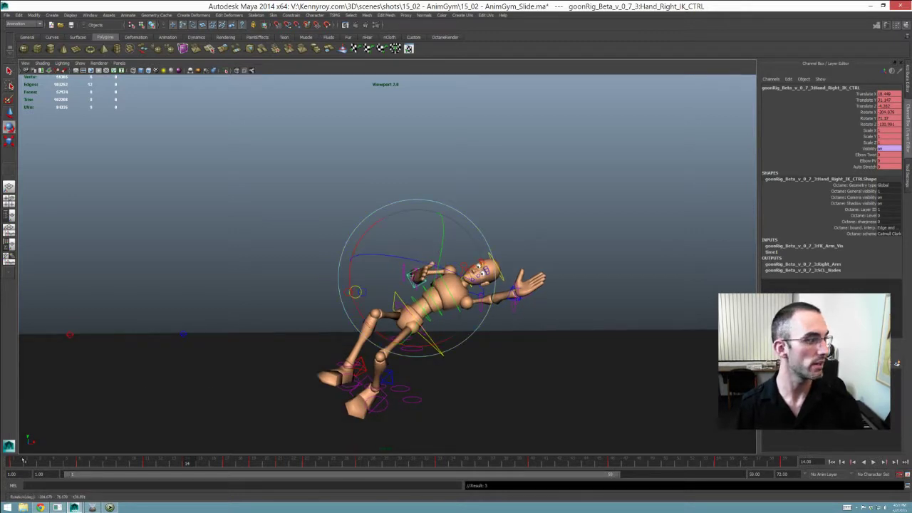
Step: Play the animation from the first frames to check the motion, and return to frame 14
click(23, 462)
key(alt+v)
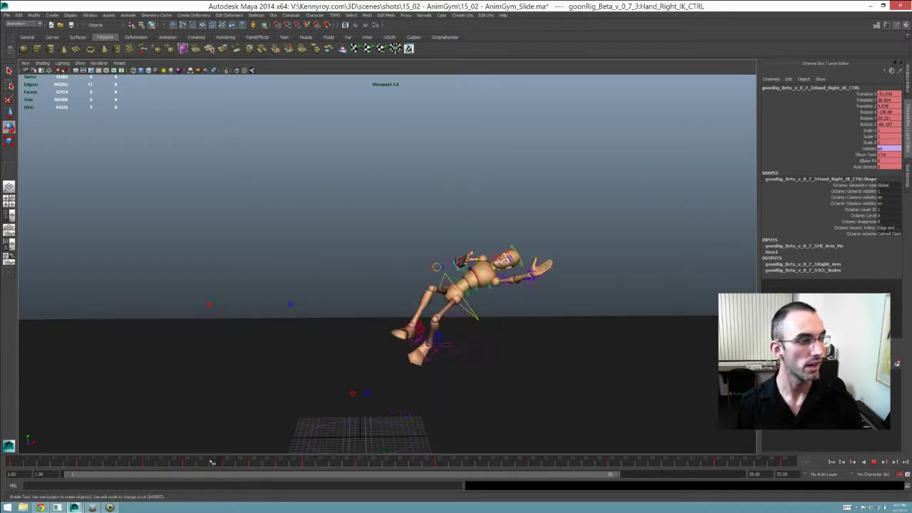
click(188, 464)
Step: Adjust the Elbow Twist of the left hand IK control at frame 14 so the left elbow points down
scroll(483, 314, up, 3)
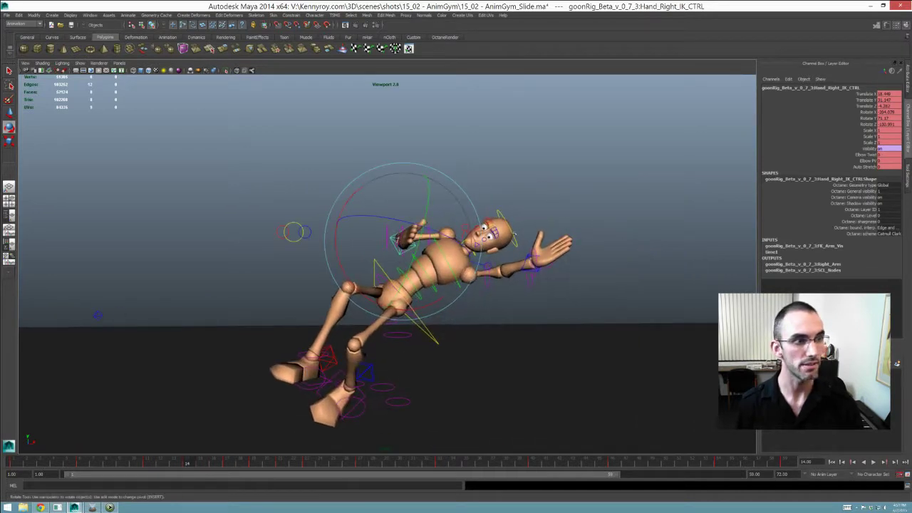
alt+drag(554, 259, 510, 266)
key(q)
click(510, 266)
key(e)
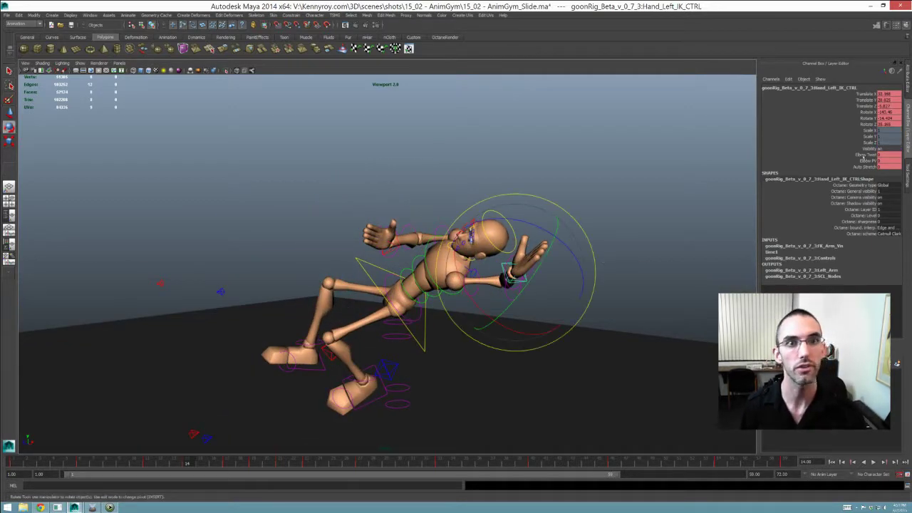
click(864, 156)
middle_drag(610, 283, 572, 266)
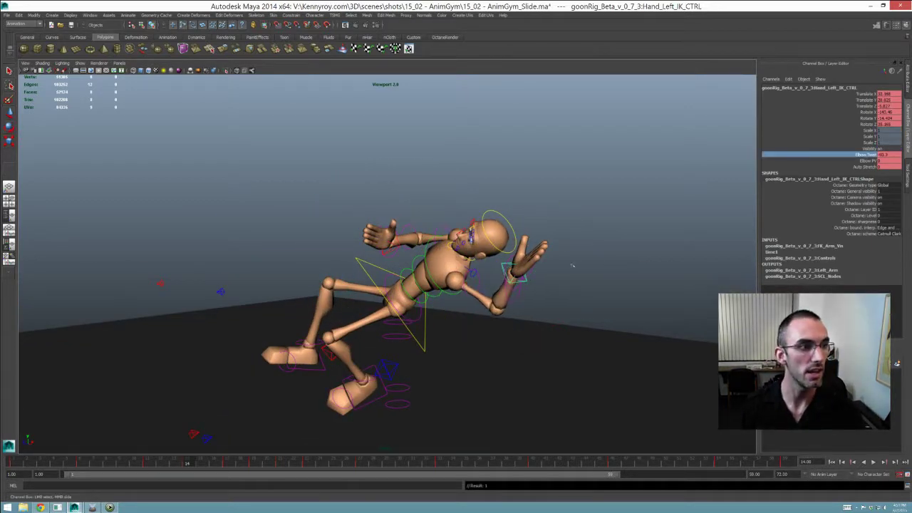
Step: Rotate the left hand IK control at frame 14 so the hand tilts outward away from the head
alt+drag(517, 260, 543, 259)
key(e)
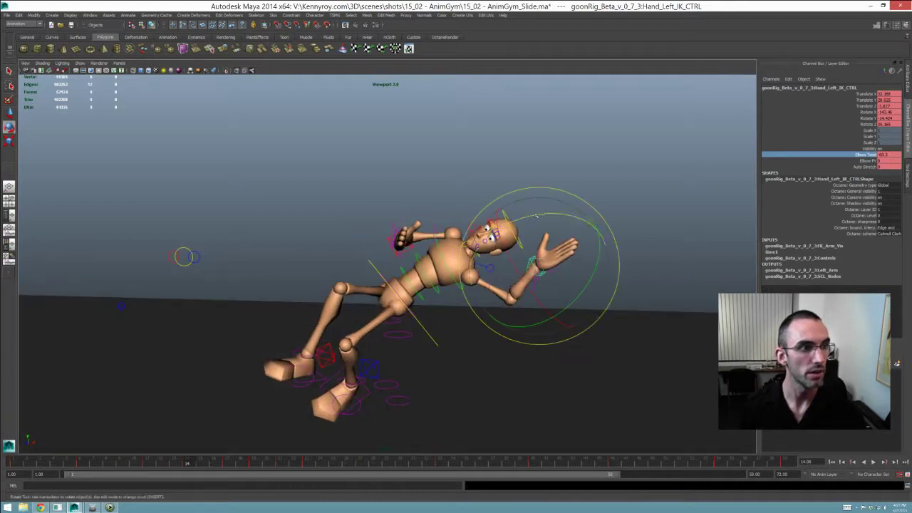
drag(537, 215, 583, 235)
drag(526, 290, 529, 261)
key(q)
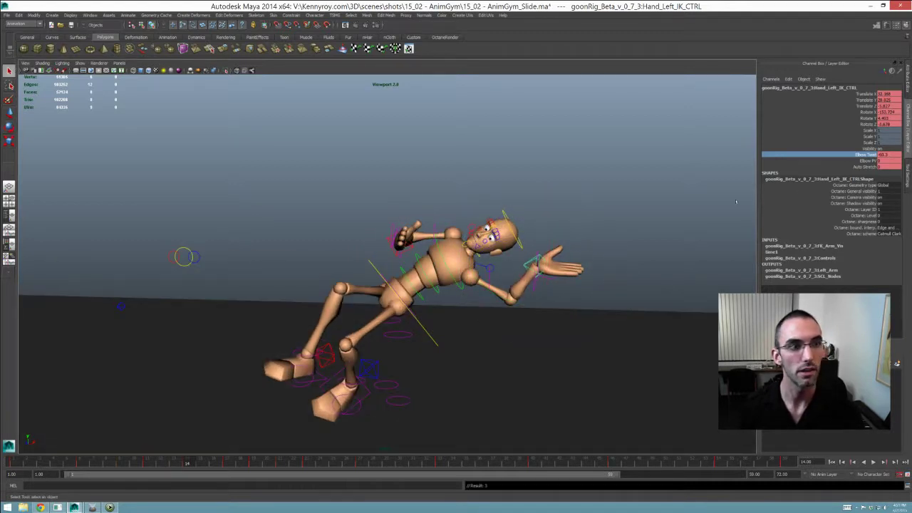
Step: Curl the left hand into a fist at frame 14 with Master Grip about 142.8, Master Cup 4.4 and an increased Thumb Grip
click(553, 285)
click(860, 191)
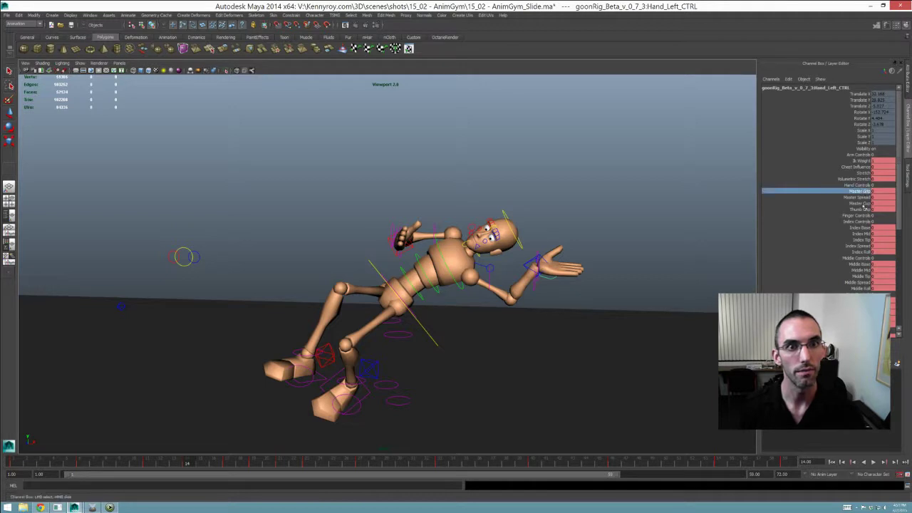
ctrl+click(861, 203)
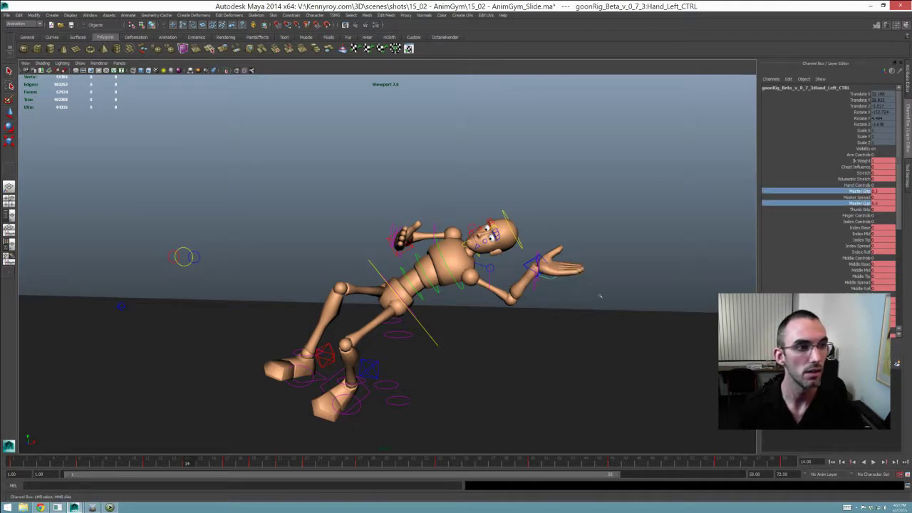
click(860, 191)
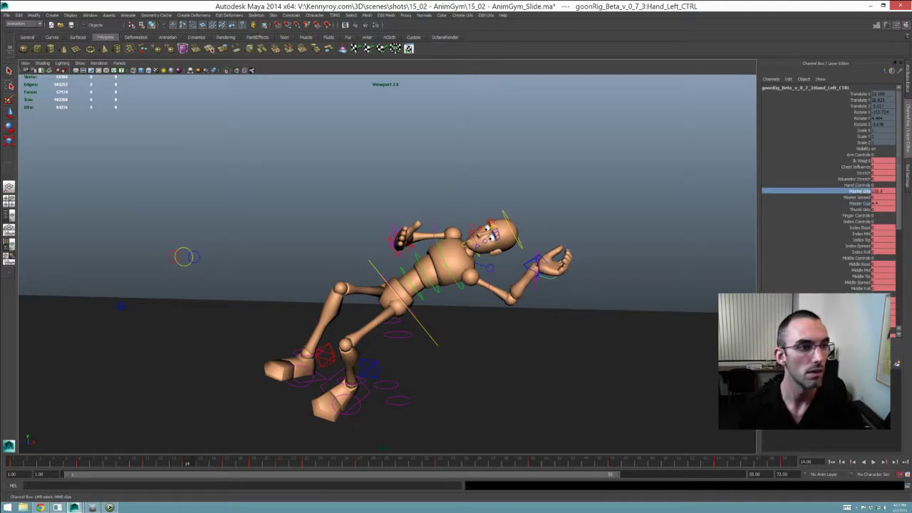
click(861, 209)
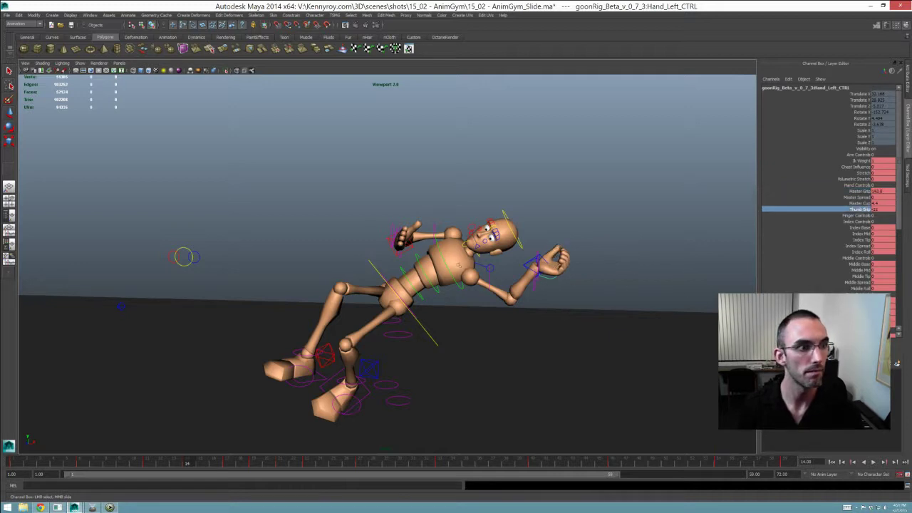
scroll(563, 251, down, 2)
alt+drag(563, 251, 575, 241)
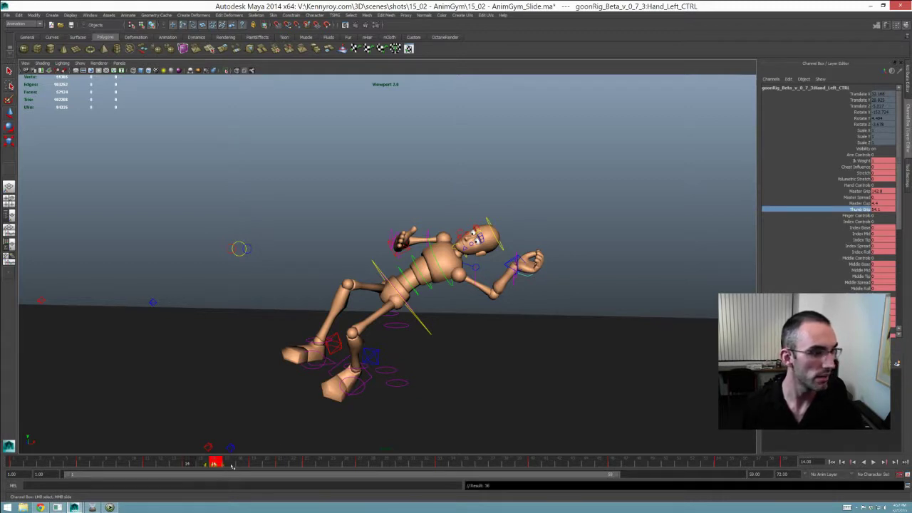
Step: Delete the left hand control's keys from frame 16 to the end of the timeline and return to frame 14
shift+drag(232, 465, 772, 462)
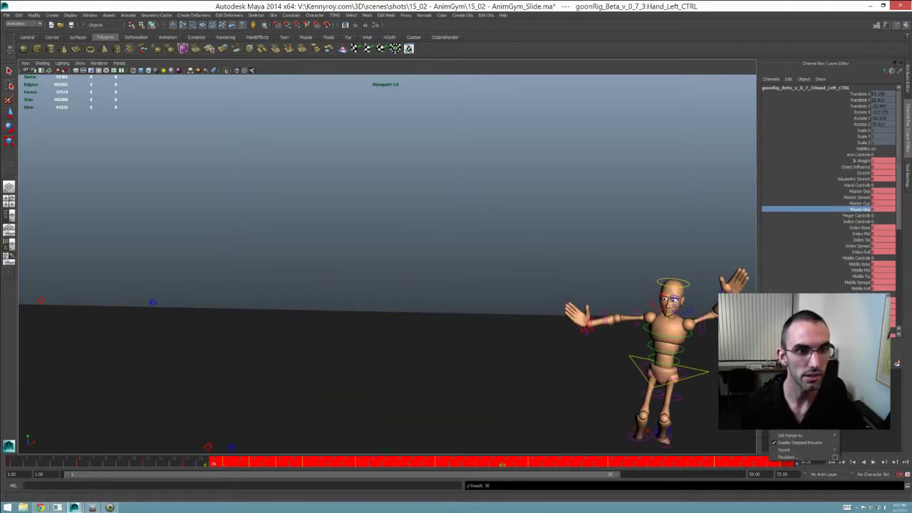
click(788, 375)
key(alt+v)
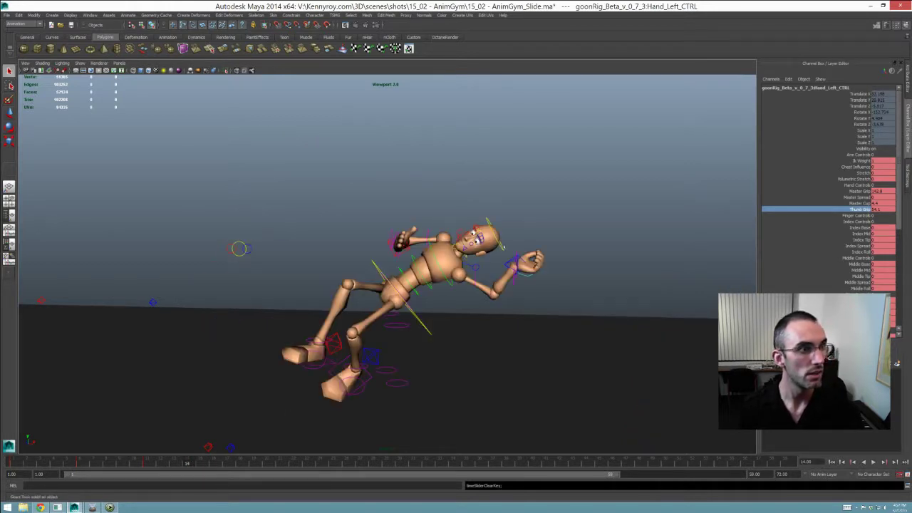
Step: Rotate the head at frame 14 so the face turns toward the viewer, and adjust the left clavicle
click(503, 247)
key(e)
drag(504, 247, 504, 251)
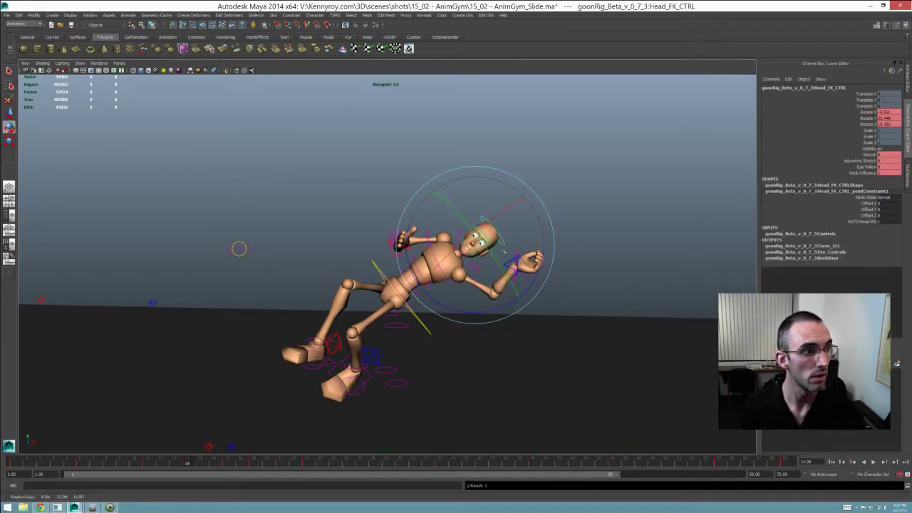
click(473, 266)
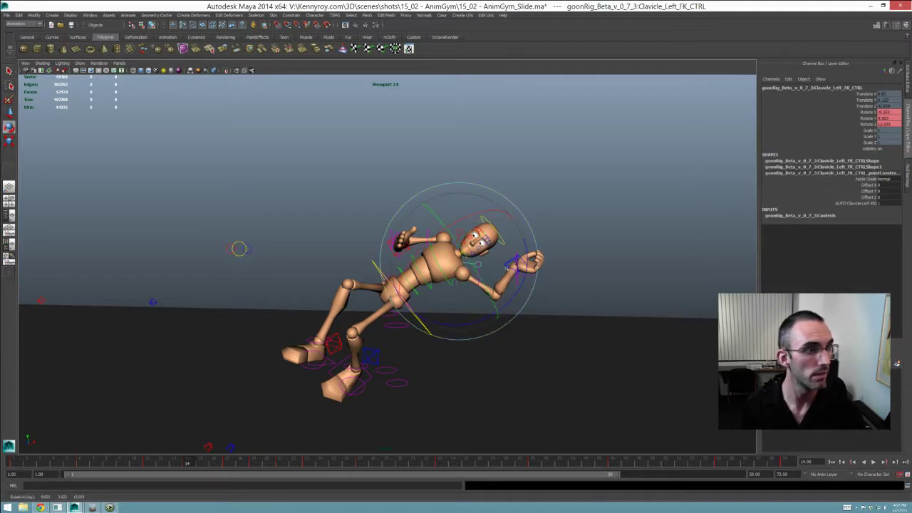
Step: Move the eye target control at frame 14 beyond the left hand so the eyes look that way
key(q)
click(239, 243)
key(w)
drag(239, 248, 642, 327)
drag(74, 246, 344, 287)
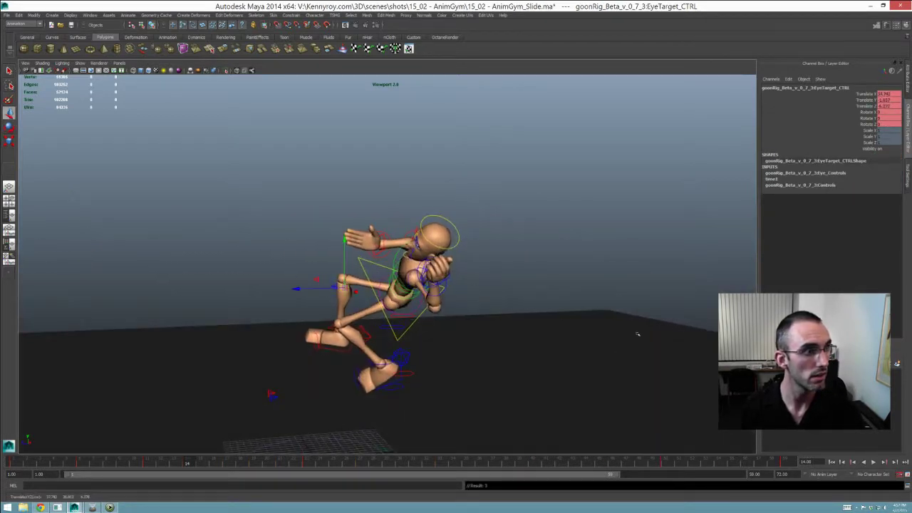
alt+drag(637, 334, 548, 309)
middle_drag(529, 318, 483, 313)
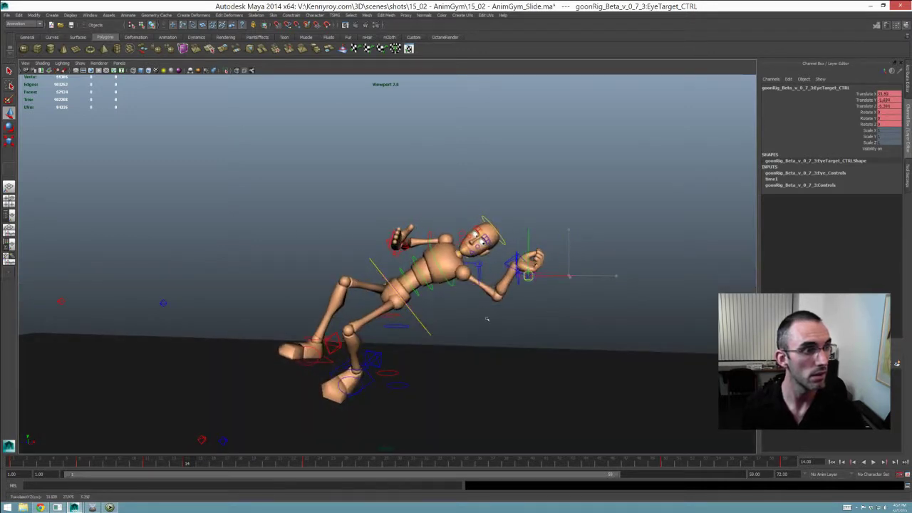
Step: Rotate the right hand IK control at frame 14 so the hand points across the chest
key(q)
click(401, 244)
key(e)
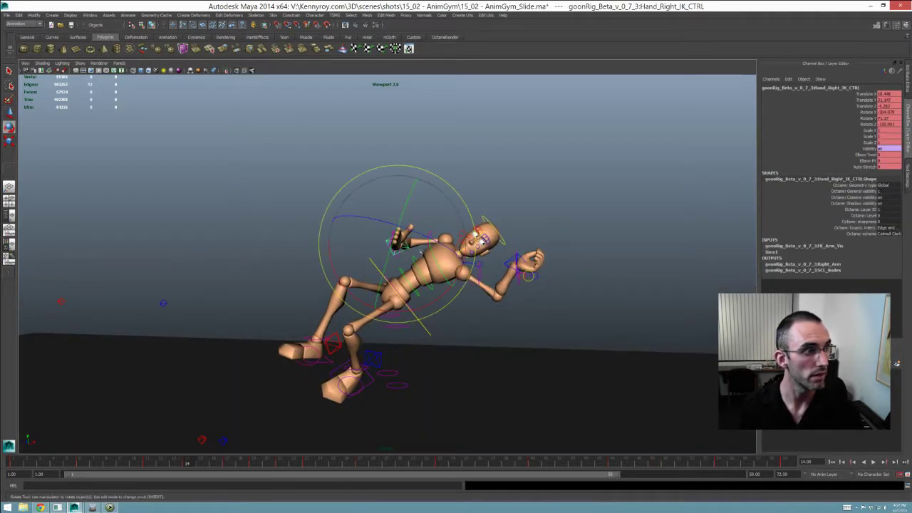
key(q)
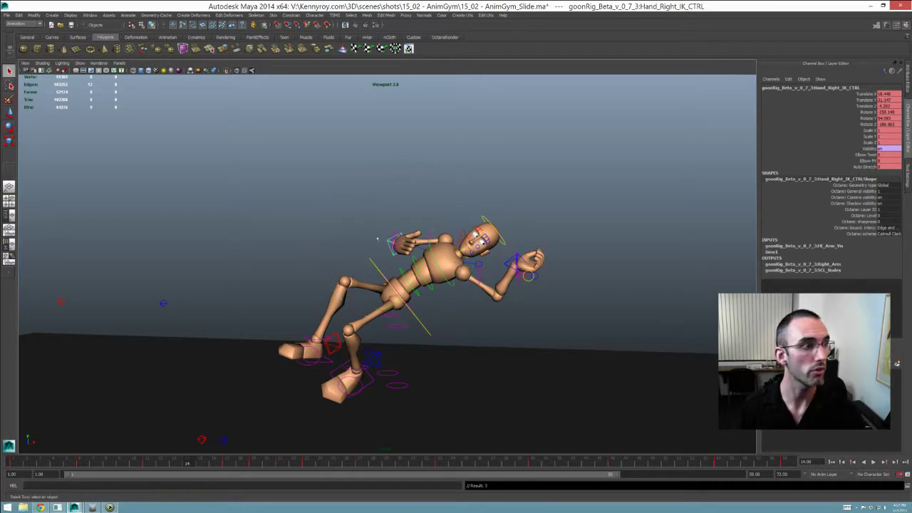
Step: Curl the right hand at frame 14 with Master Grip about 130.4, Master Cup 17.2 and an increased Thumb Grip
alt+drag(539, 234, 584, 247)
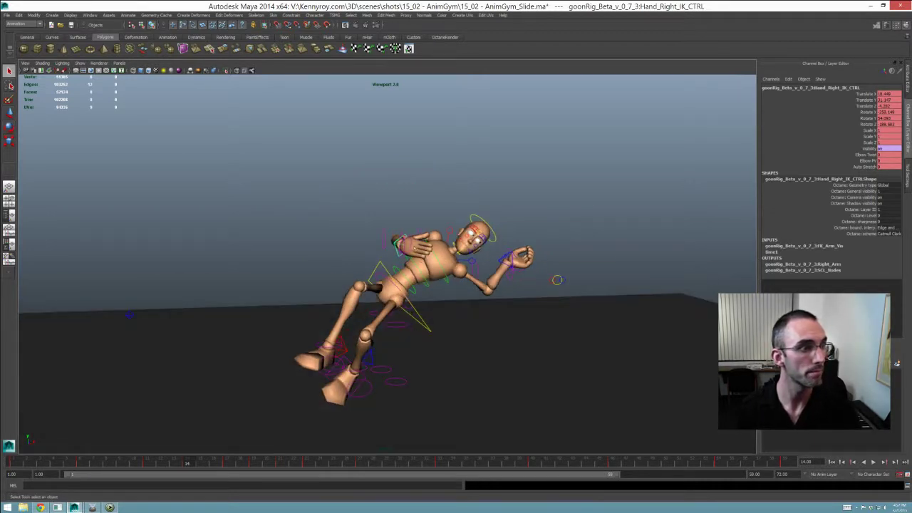
click(453, 257)
click(410, 248)
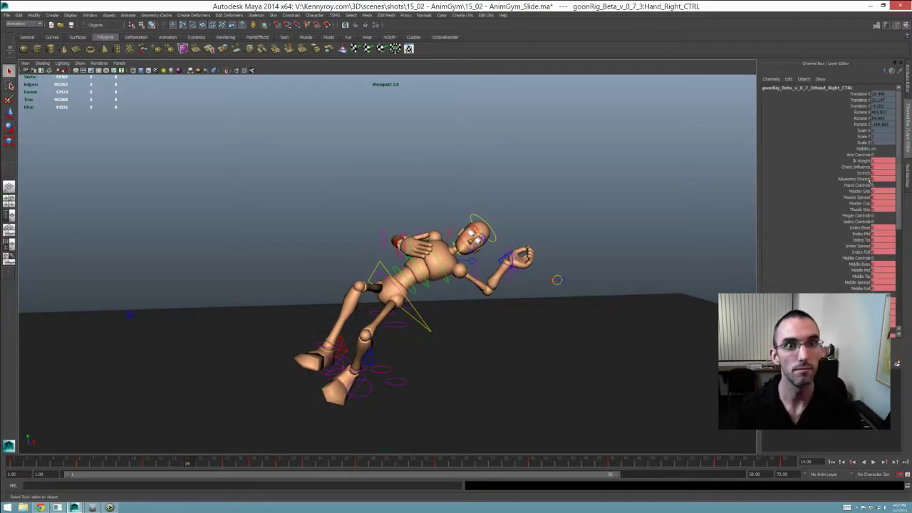
click(854, 193)
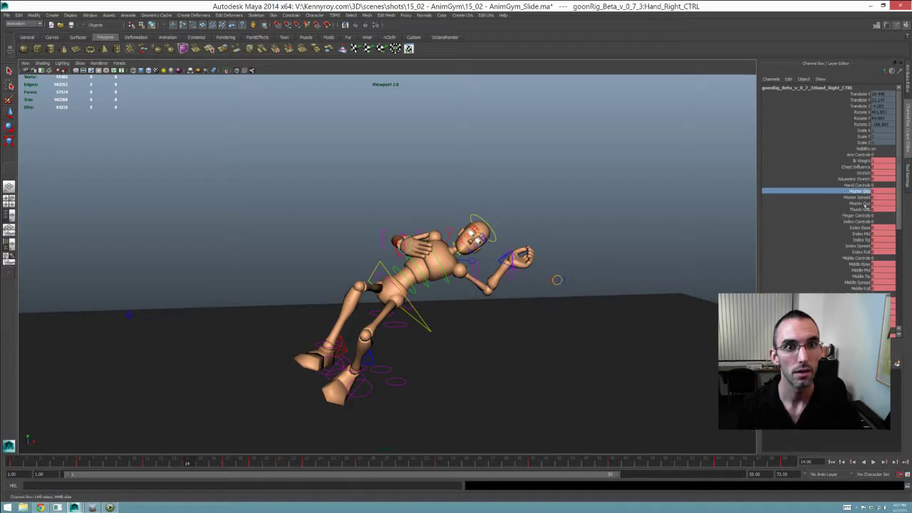
ctrl+click(864, 204)
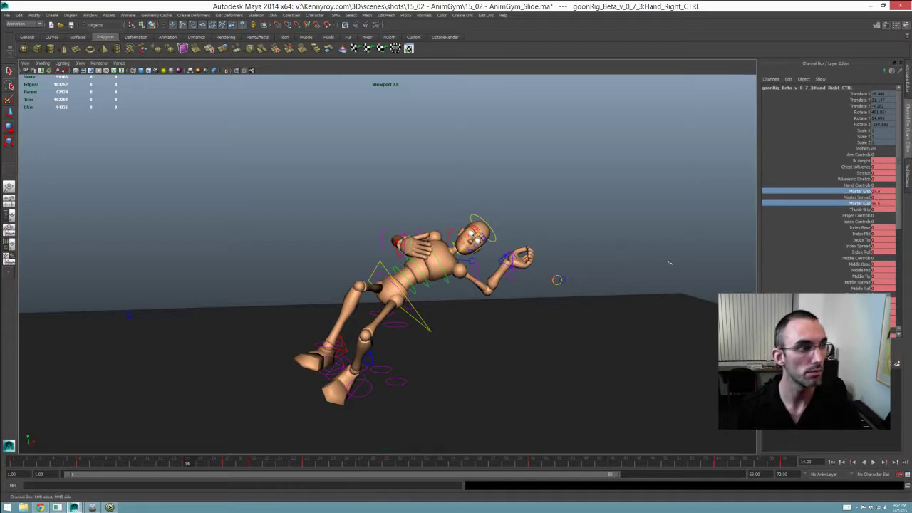
click(860, 191)
middle_drag(638, 249, 790, 265)
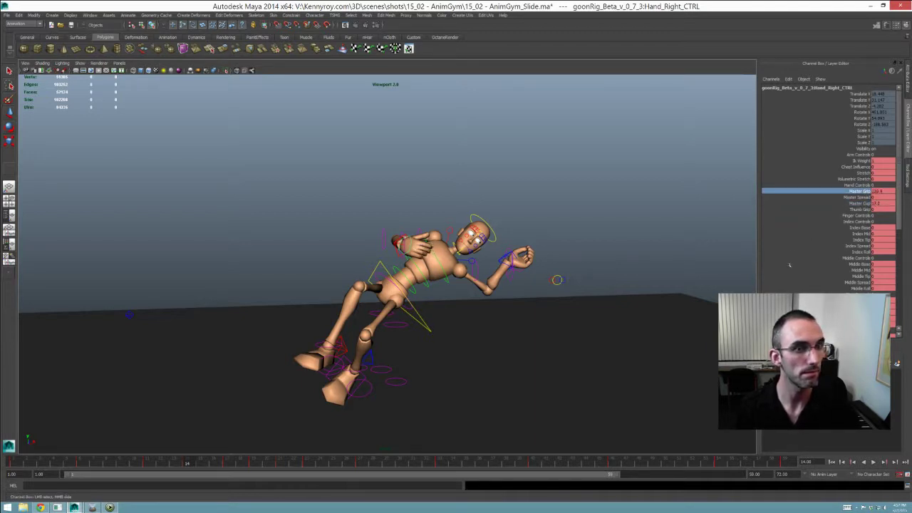
click(861, 208)
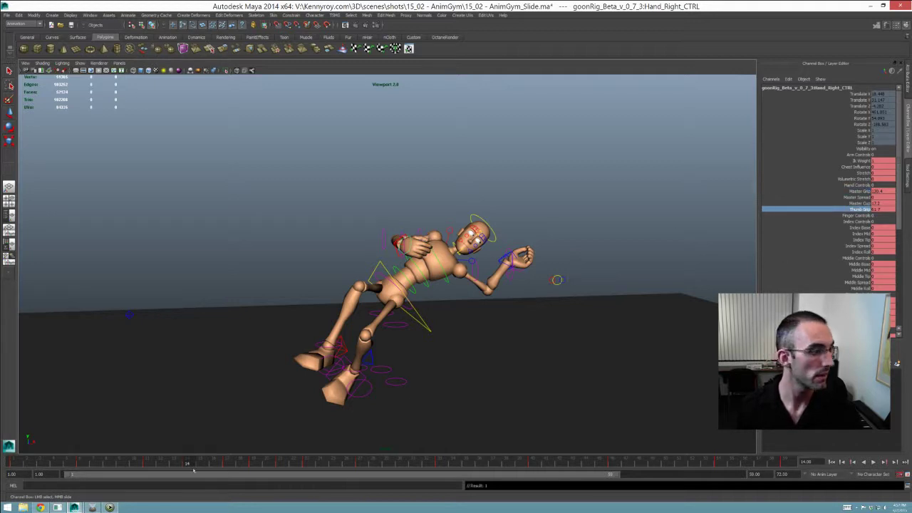
Step: Delete all the right hand control's keys after frame 14, including the one at frame 59
shift+drag(224, 456, 760, 462)
right_click(760, 462)
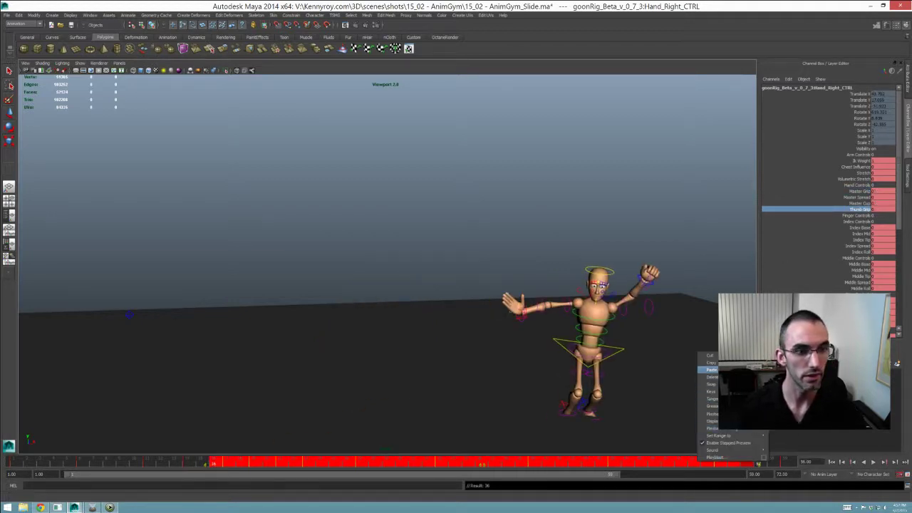
click(711, 377)
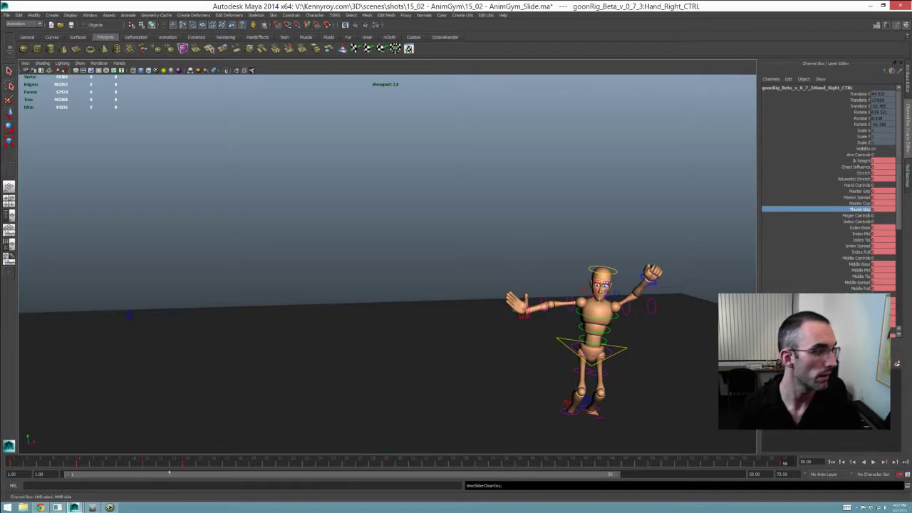
key(ctrl+z)
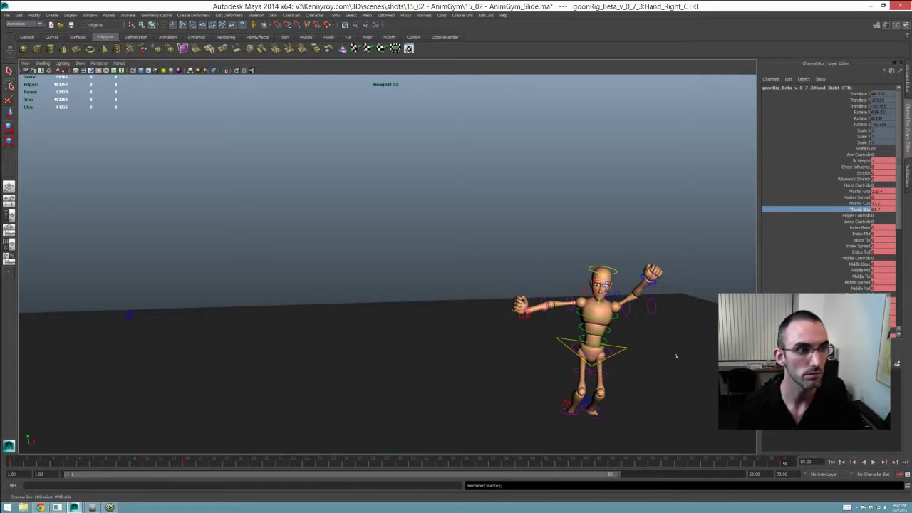
Step: Play the animation to check the closed hands, and return to frame 14
alt+right_drag(542, 351, 440, 344)
key(alt+v)
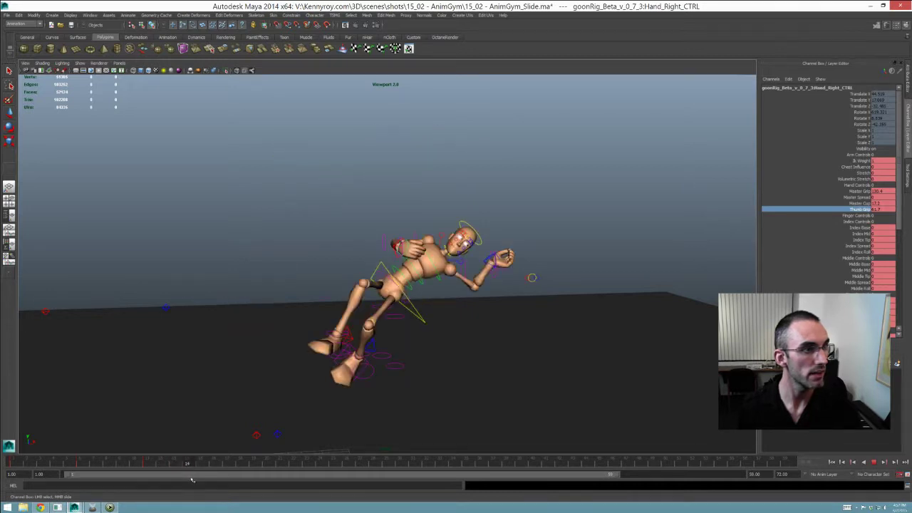
drag(191, 480, 192, 479)
Step: Move the Center Root control together with both hand IK controls slightly along the travel direction at frame 14
alt+drag(449, 334, 458, 305)
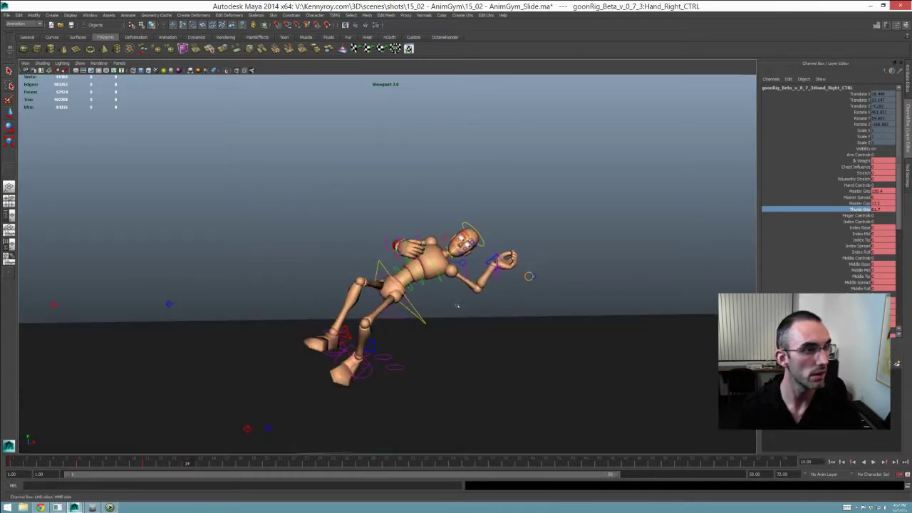
click(426, 321)
shift+click(485, 262)
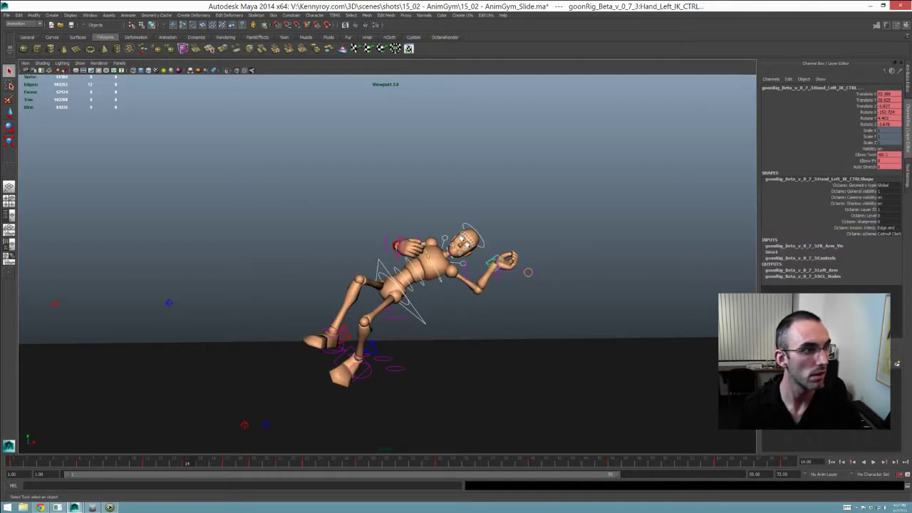
alt+drag(456, 264, 425, 263)
shift+click(396, 249)
key(w)
middle_drag(426, 271, 441, 274)
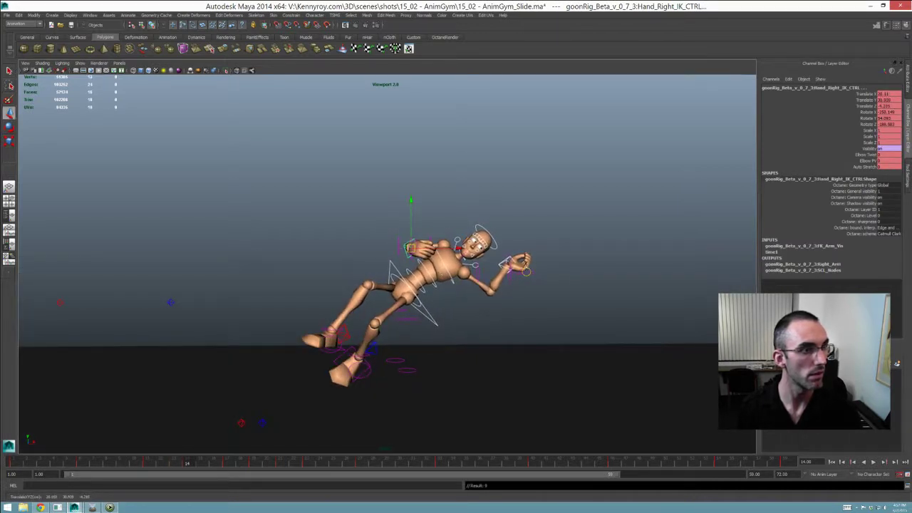
Step: Lower the left hand IK control slightly at frame 14
key(q)
click(505, 267)
key(w)
middle_drag(504, 275, 512, 290)
Step: Examine the pose at frame 17 from several angles, and play the animation on to frame 23
drag(191, 464, 229, 466)
alt+drag(457, 407, 459, 396)
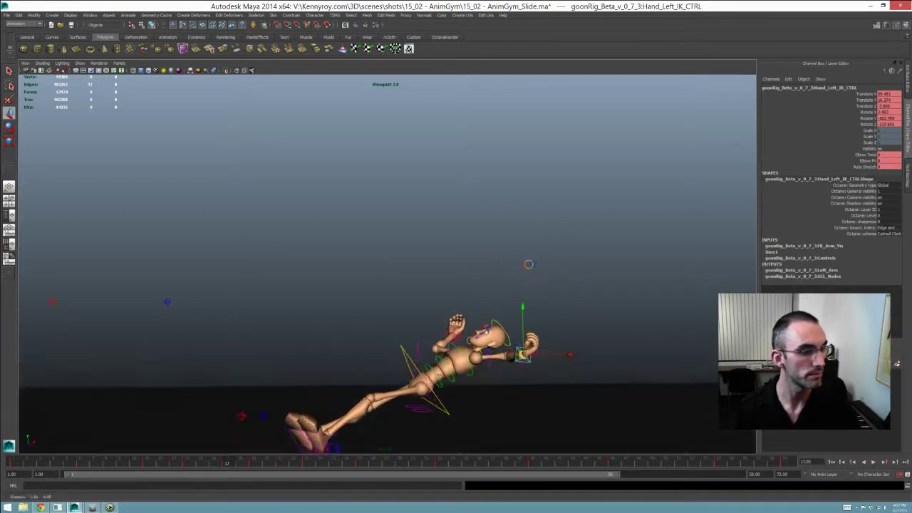
alt+middle_drag(459, 396, 457, 329)
alt+drag(457, 329, 463, 350)
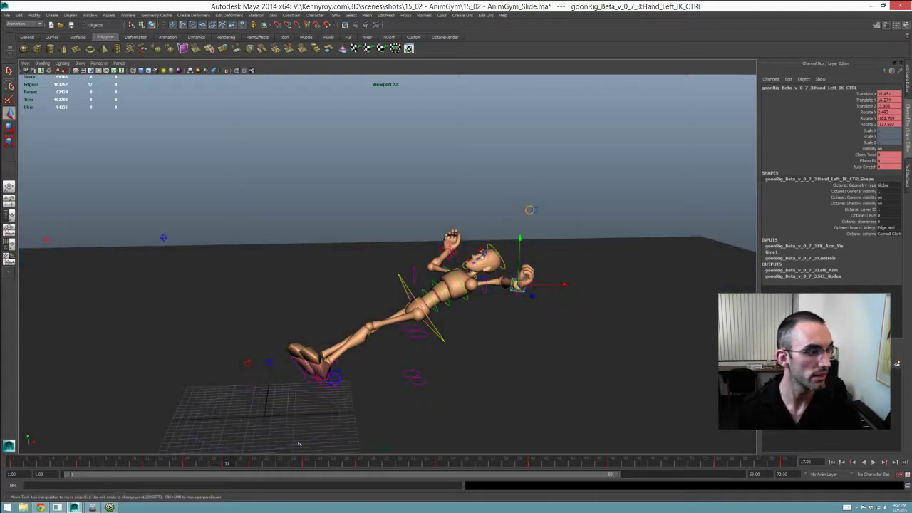
key(alt+v)
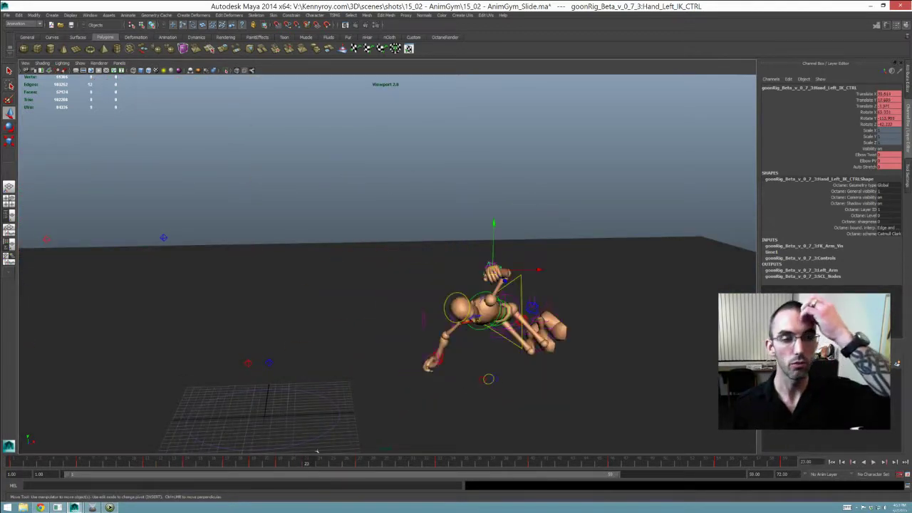
key(alt+v)
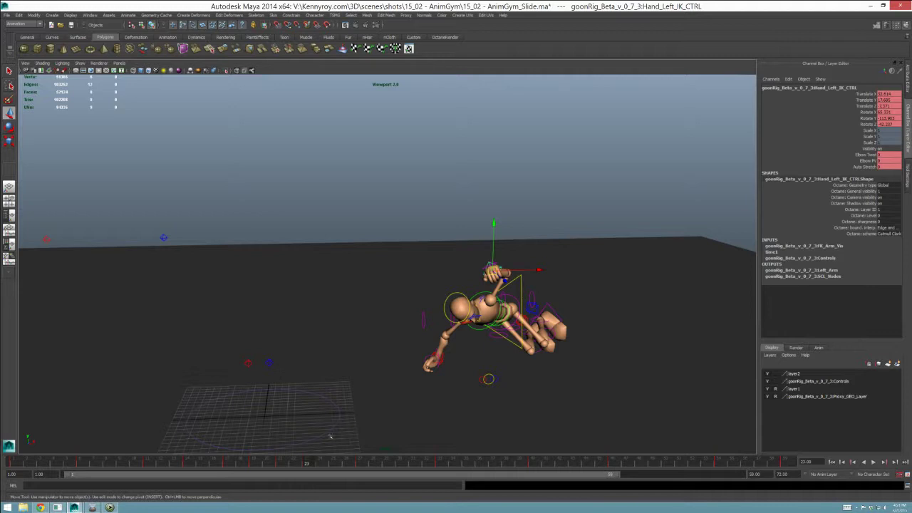
Step: Go to frame 27 and rotate the Center Root control so the body leans forward
mouse_move(308, 464)
mouse_down()
mouse_move(362, 469)
mouse_move(269, 464)
mouse_move(360, 464)
mouse_up()
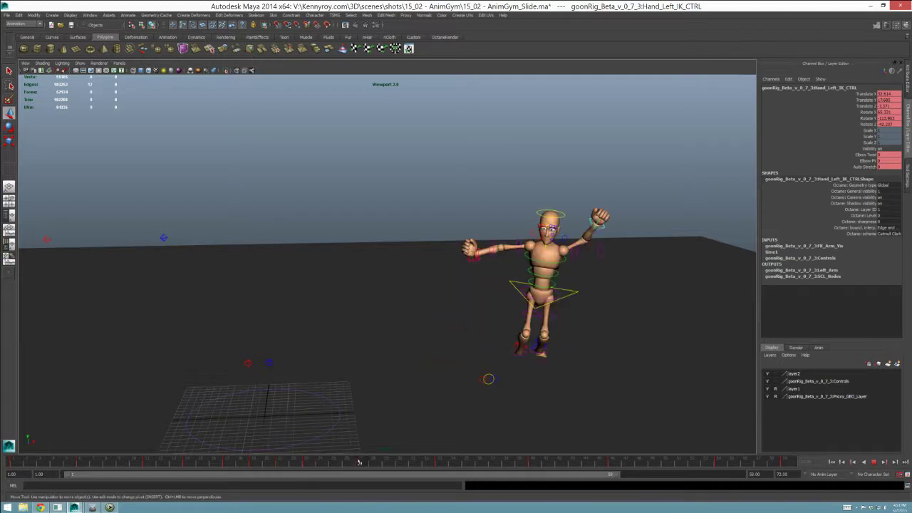
alt+drag(597, 224, 591, 288)
key(q)
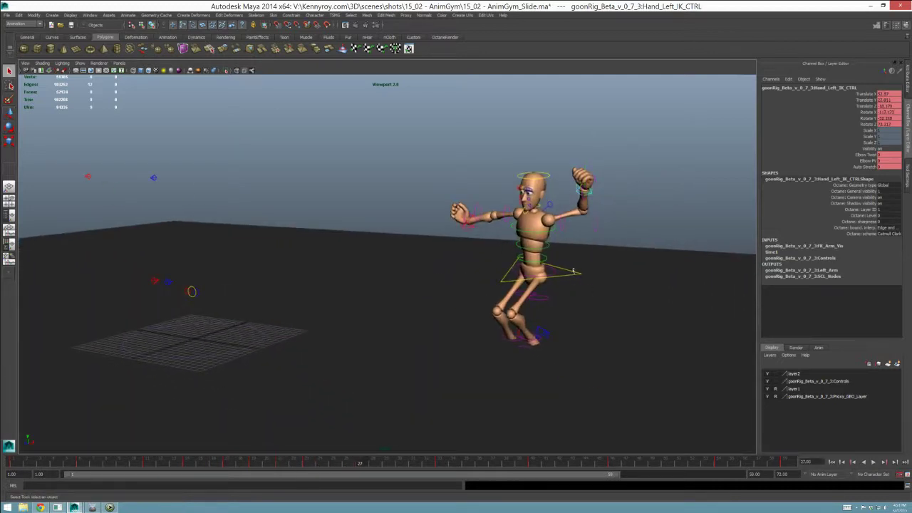
click(543, 274)
key(e)
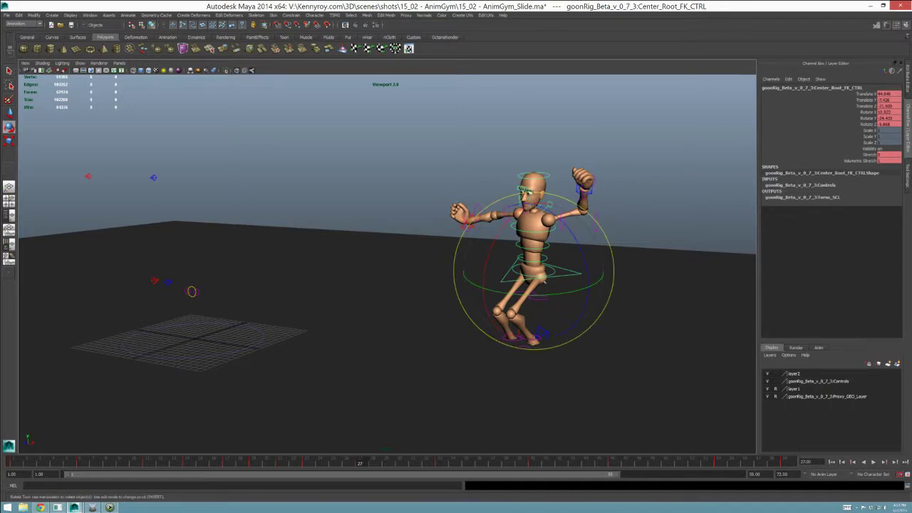
drag(542, 299, 481, 275)
alt+right_drag(481, 275, 566, 275)
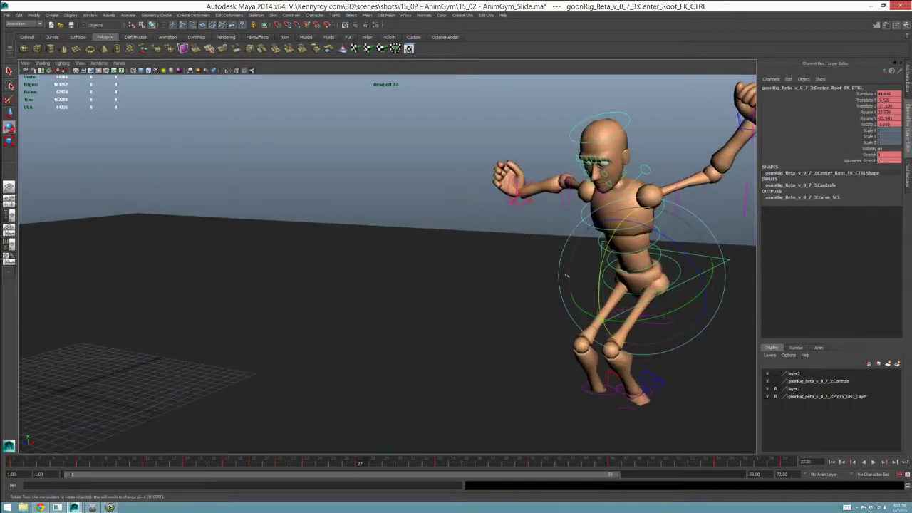
Step: Lower the right hand IK control at frame 27 in front of the body and rotate the hand palm down
key(q)
click(519, 198)
key(w)
middle_drag(555, 232, 515, 268)
key(e)
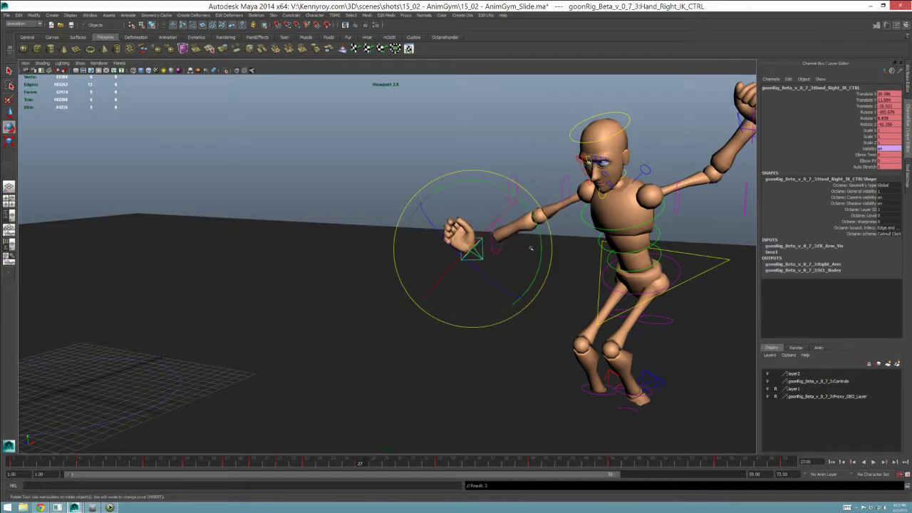
drag(531, 253, 502, 273)
key(w)
alt+drag(527, 265, 605, 262)
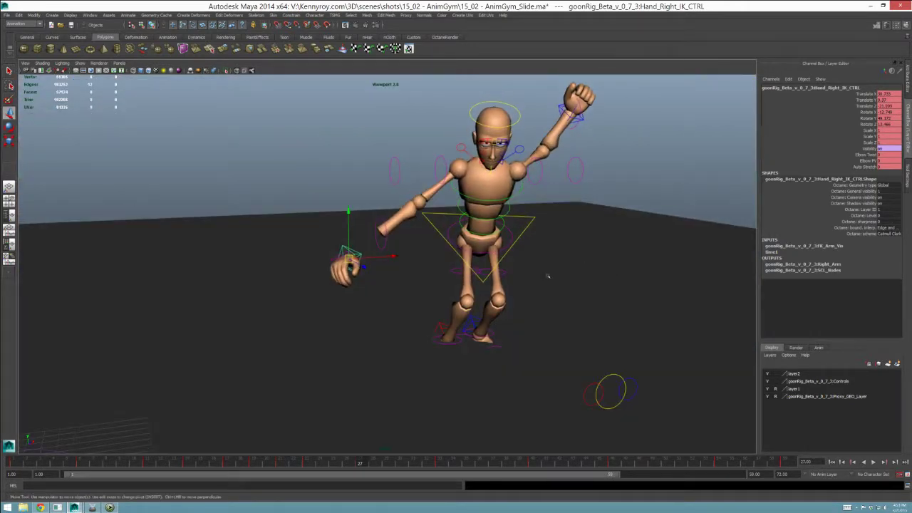
middle_drag(454, 298, 550, 297)
Step: Move the Center Root control at frame 27 forward and down until the rig kneels, and pitch the torso well forward
alt+drag(549, 297, 510, 286)
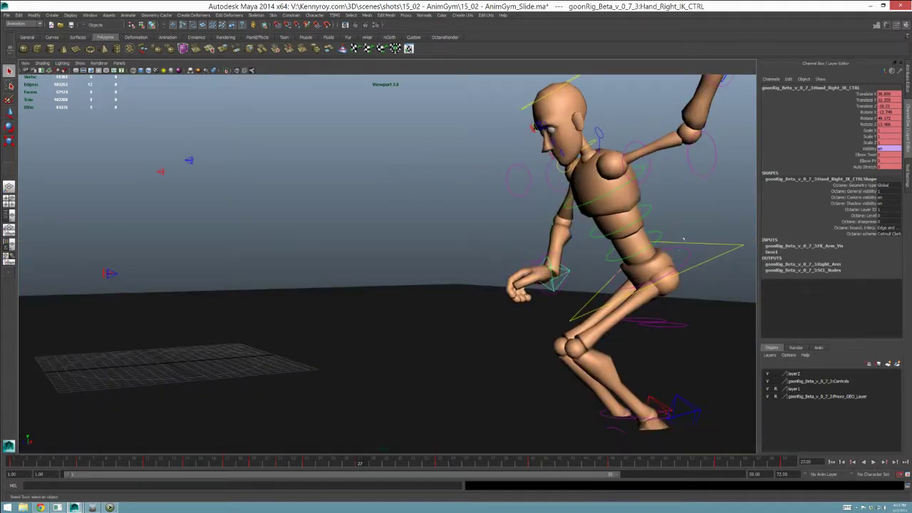
click(672, 277)
drag(646, 274, 575, 306)
key(e)
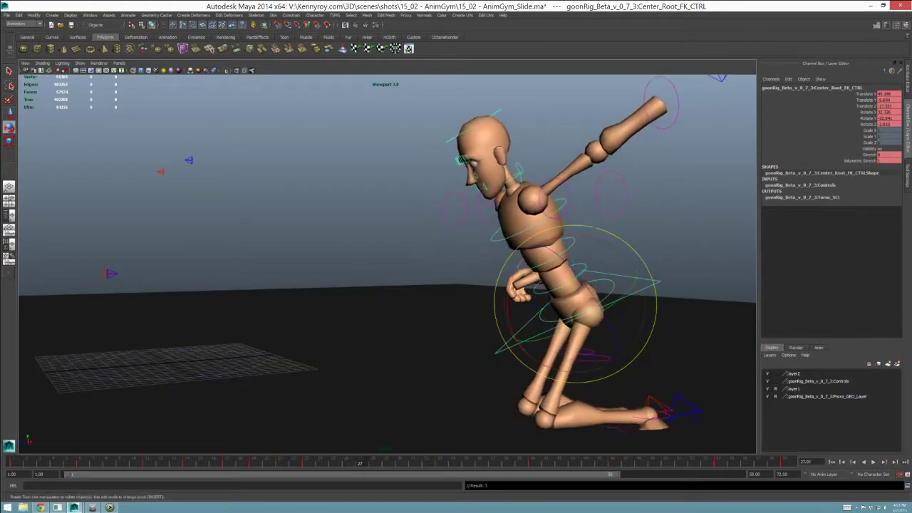
drag(513, 269, 504, 307)
key(q)
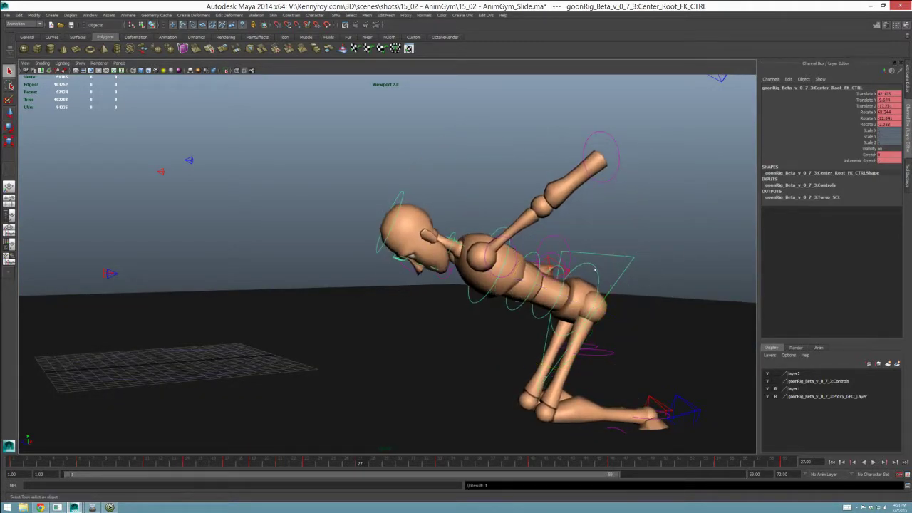
Step: Rotate the head control at frame 27 so the head lifts and faces forward
click(564, 283)
click(545, 246)
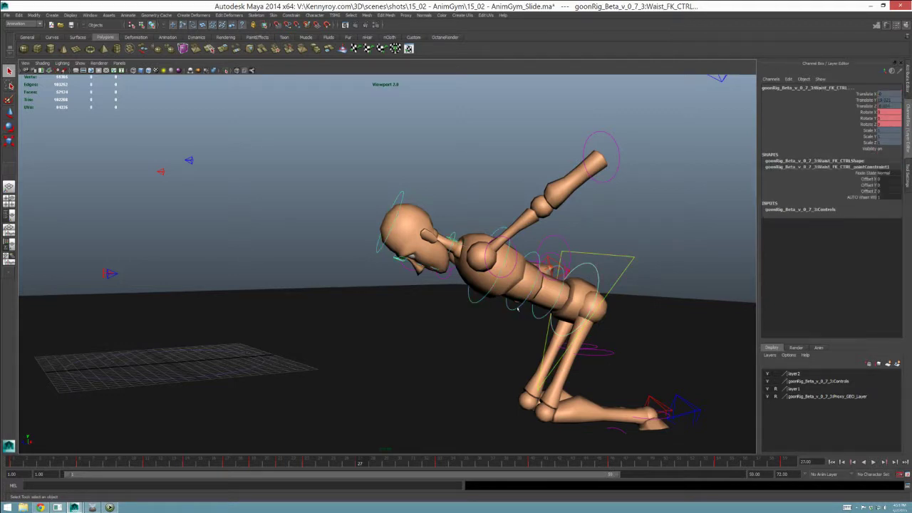
alt+drag(520, 238, 462, 230)
click(456, 286)
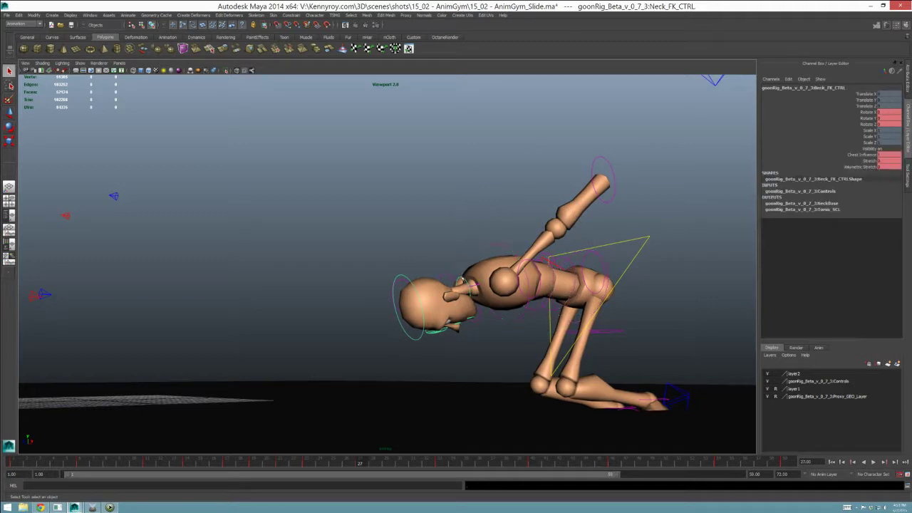
click(404, 276)
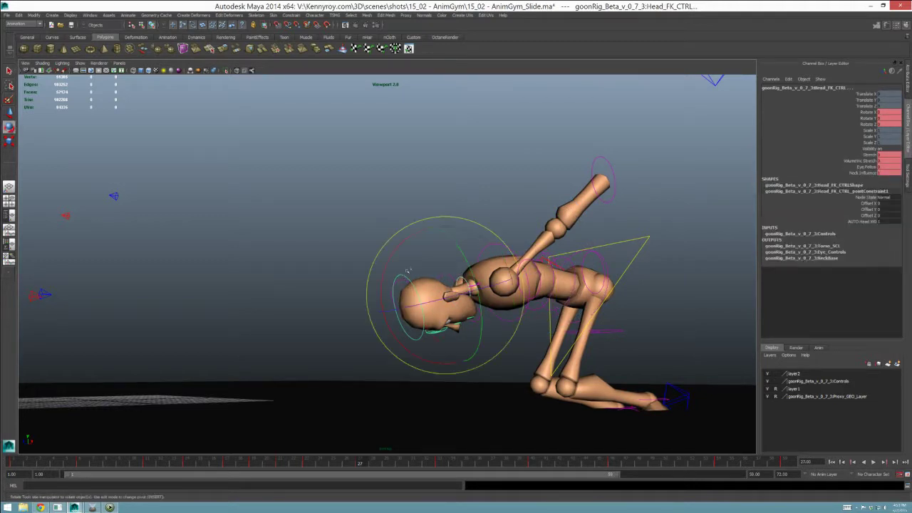
drag(394, 256, 584, 318)
key(q)
Step: Move the right hand IK control down to the floor in front of the body and rotate it so the palm lies flat
click(422, 246)
alt+drag(421, 246, 250, 276)
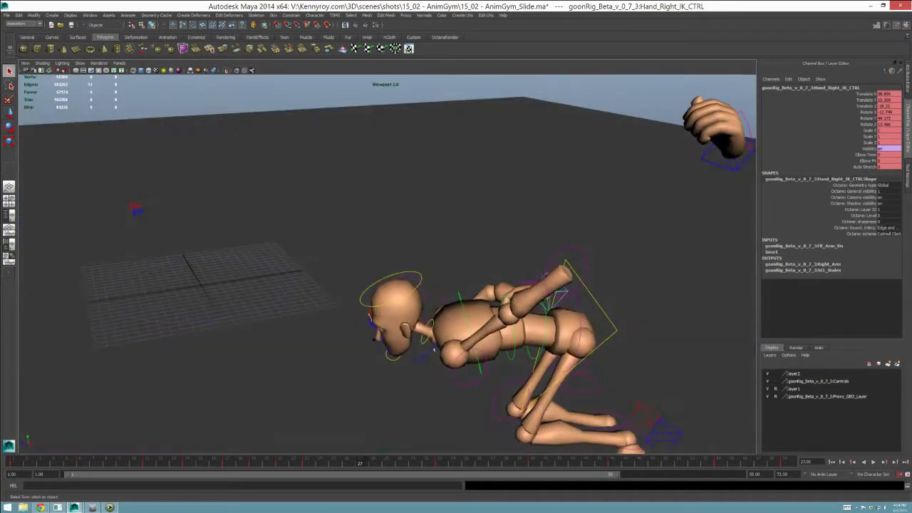
key(w)
drag(548, 292, 472, 374)
alt+drag(471, 373, 509, 378)
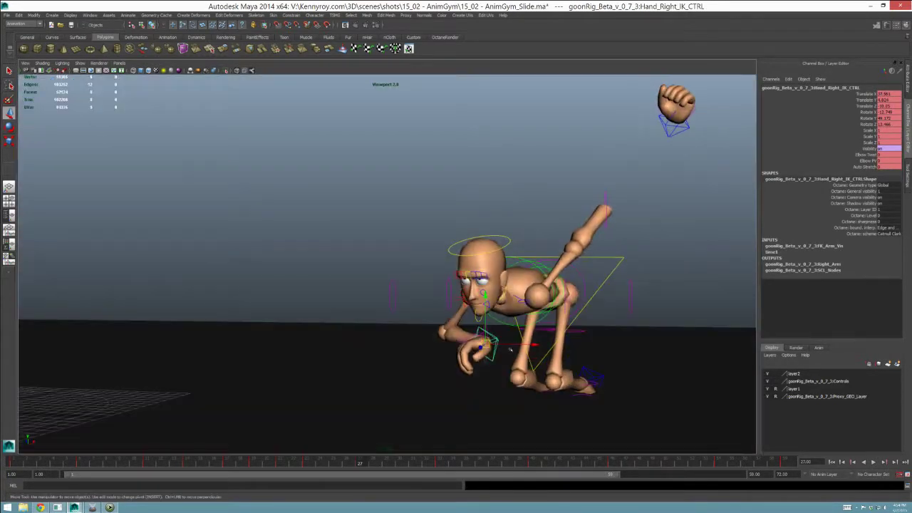
drag(486, 344, 458, 405)
key(e)
drag(421, 347, 459, 370)
Step: Open the right hand's fingers by setting Master Grip, Master Spread, Master Cup and Thumb Grip to 0
key(q)
click(426, 394)
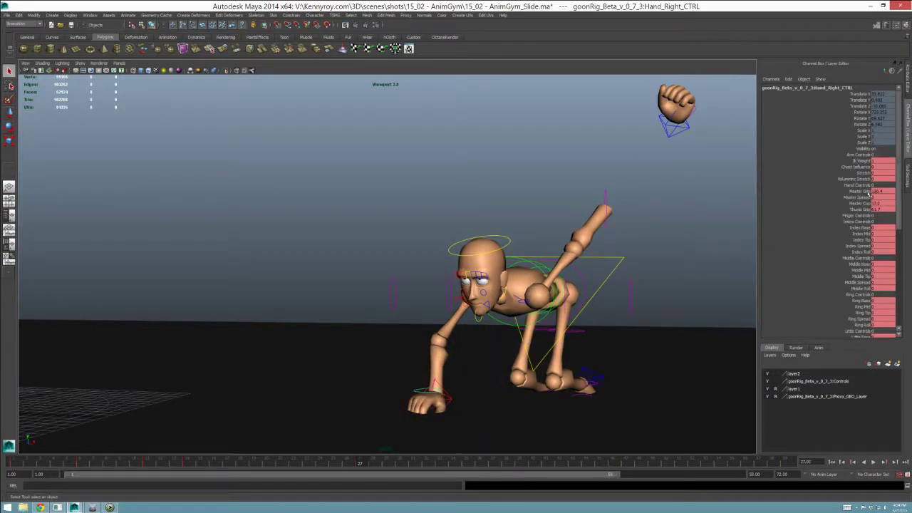
drag(876, 192, 880, 209)
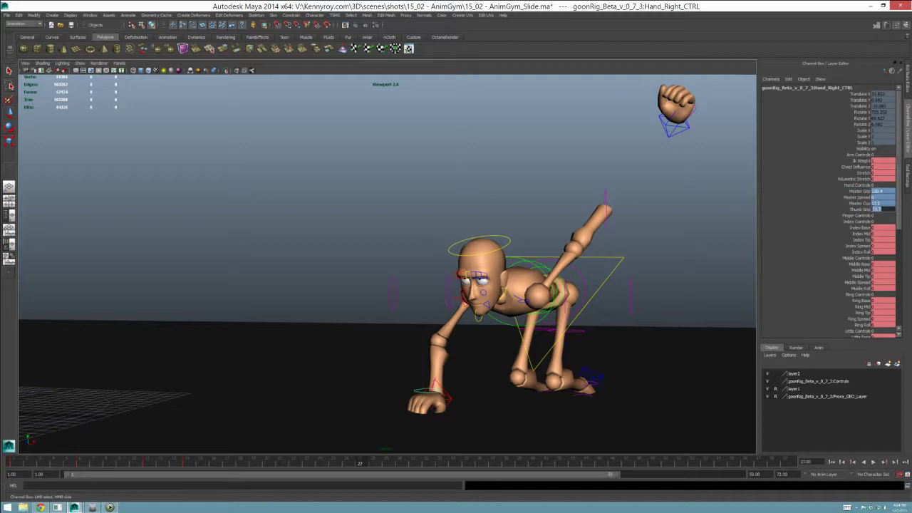
text(0)
key(Return)
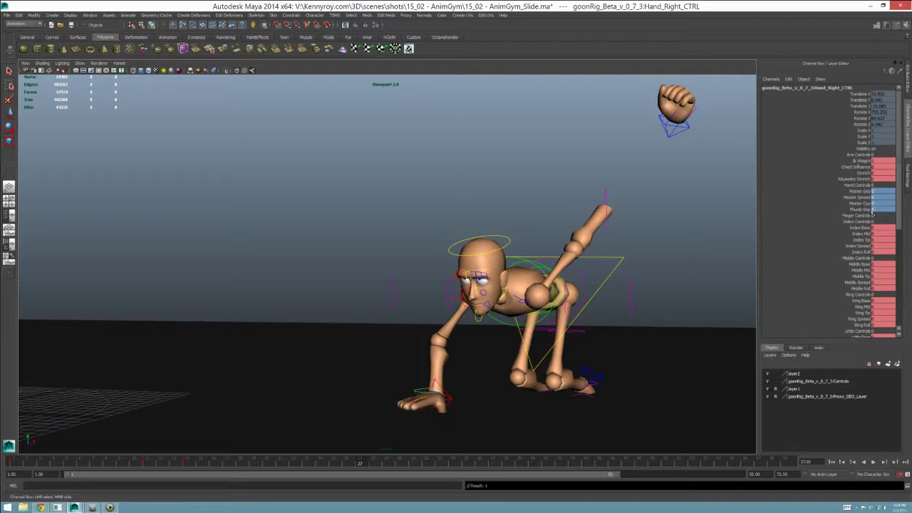
Step: Adjust Thumb Grip and Thumb Spread on the right hand control to open the thumb of the planted hand
click(864, 191)
click(860, 203)
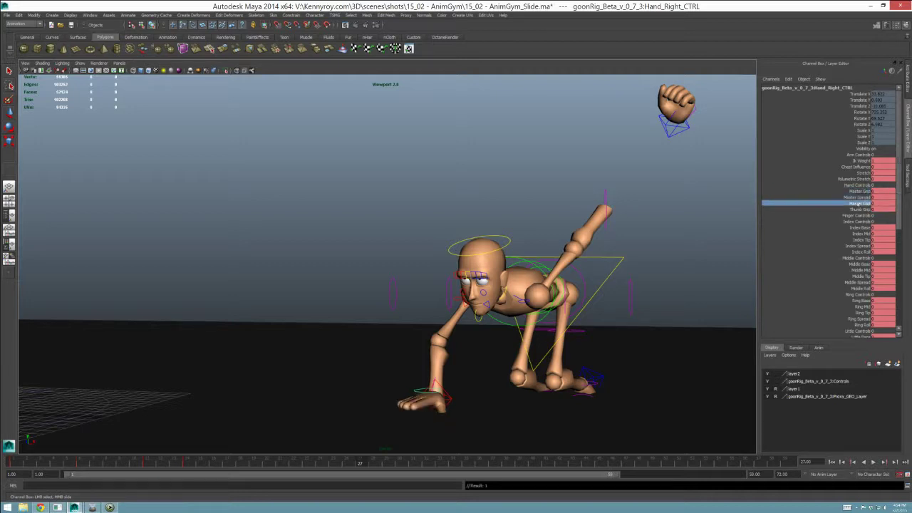
click(858, 209)
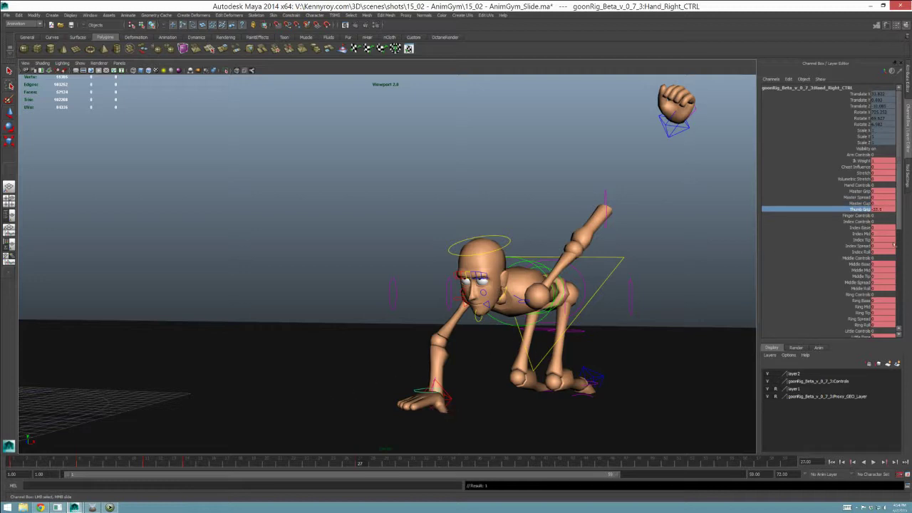
scroll(871, 276, down, 4)
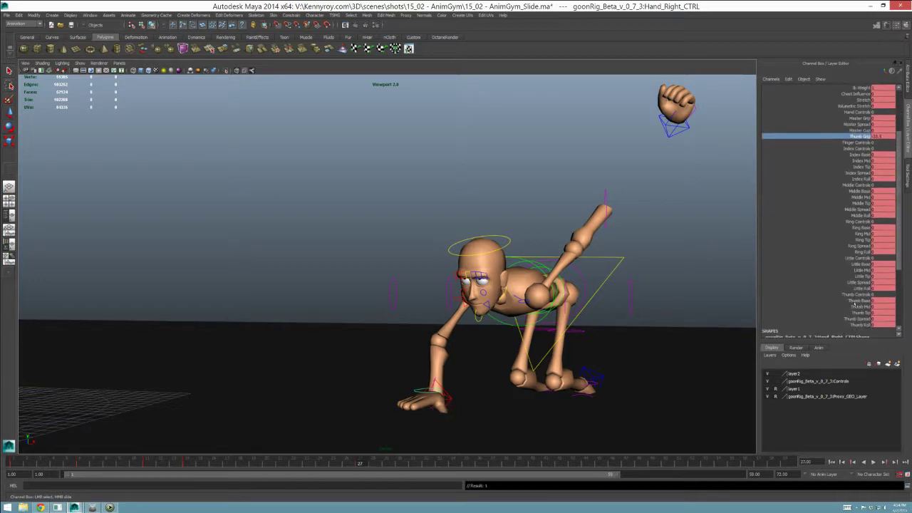
click(856, 302)
click(859, 318)
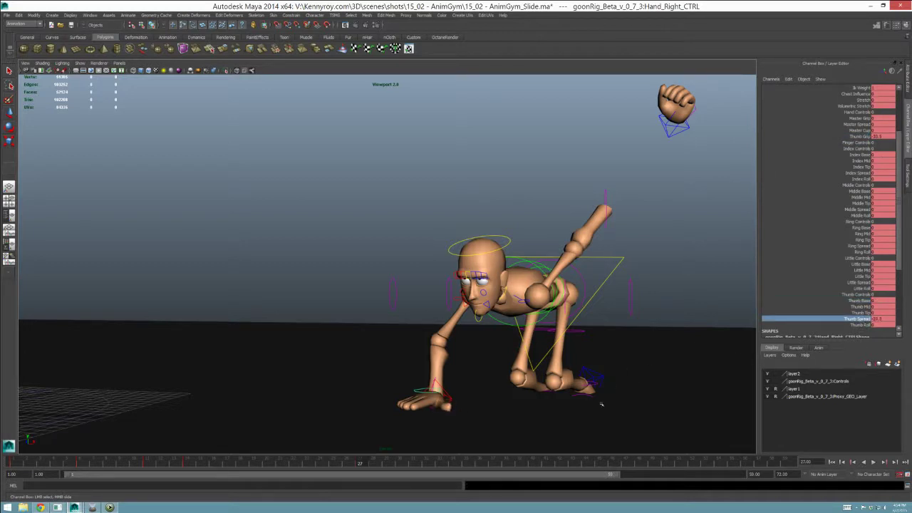
Step: Rotate the right hand's IK control so the supporting palm lies against the floor
click(449, 397)
key(e)
mouse_move(396, 370)
mouse_down()
mouse_move(382, 397)
mouse_move(389, 386)
mouse_up()
alt+drag(494, 360, 586, 363)
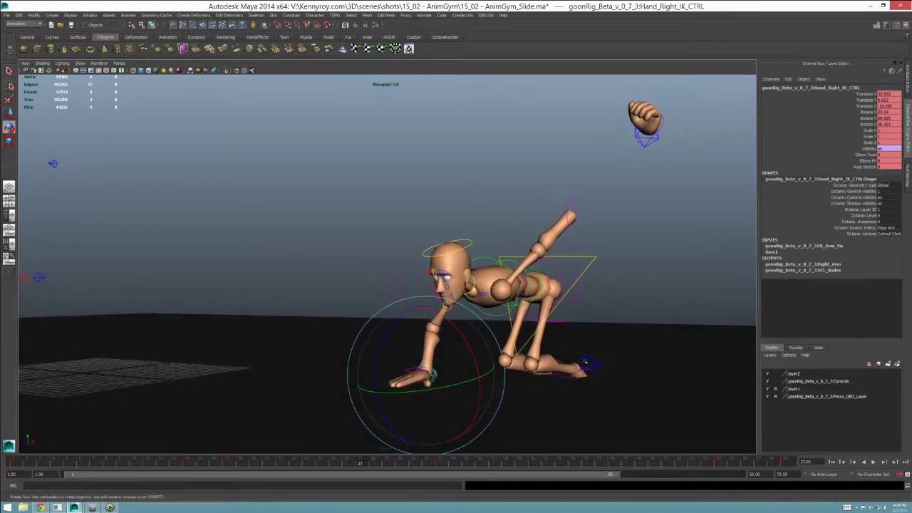
key(w)
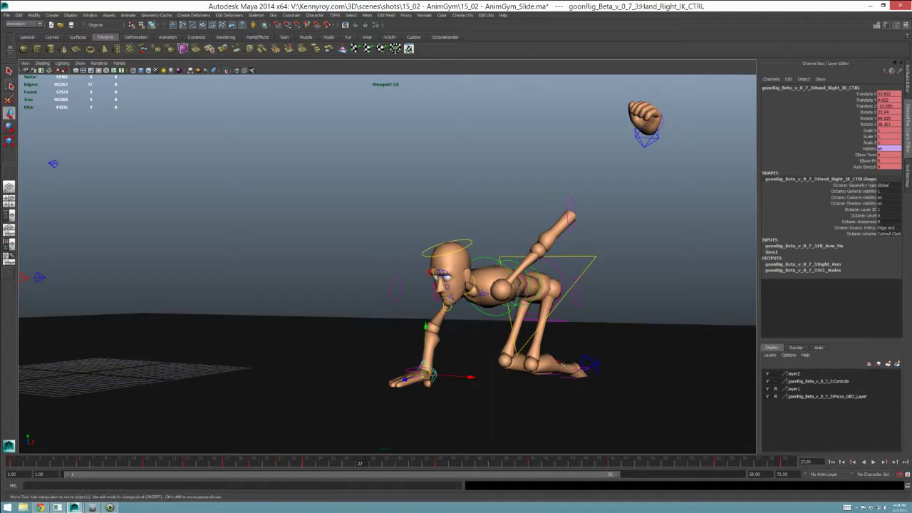
Step: Rotate and move the right foot's IK control to plant that foot flat on the floor beneath the body
alt+drag(575, 378, 506, 354)
click(578, 359)
key(e)
drag(568, 412, 518, 427)
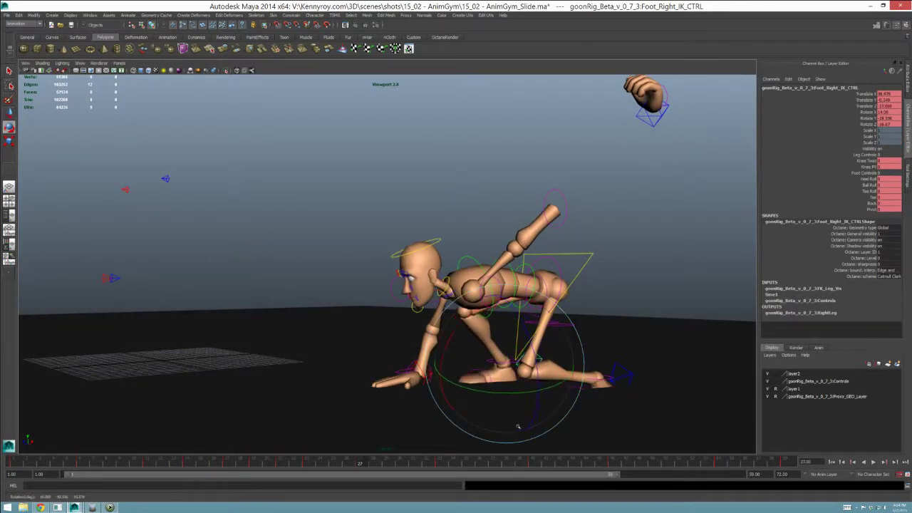
drag(505, 359, 522, 344)
key(w)
Step: Rotate and reposition the left foot's IK control so the foot rests on the floor behind the bent knee
click(613, 362)
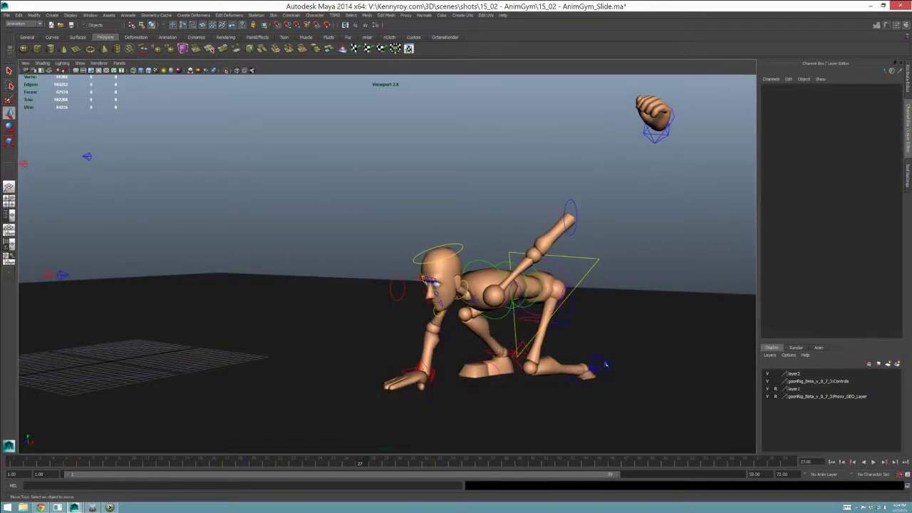
click(606, 365)
key(e)
drag(594, 390, 618, 353)
key(w)
key(e)
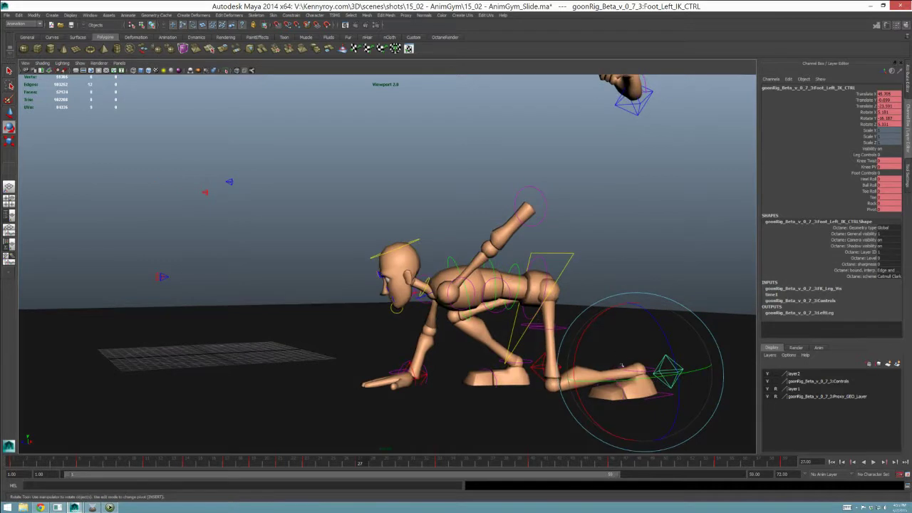
Step: Try Heel Roll and Toe Roll on the left foot control, undoing each change
key(q)
click(868, 179)
mouse_move(702, 310)
middle_down()
mouse_move(621, 323)
mouse_move(706, 314)
middle_up()
key(ctrl+z)
drag(869, 185, 869, 191)
click(869, 191)
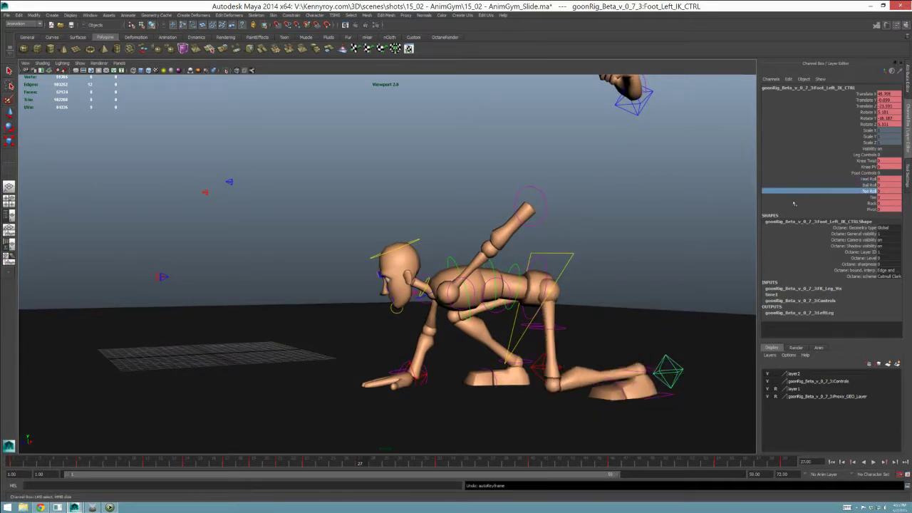
mouse_move(741, 305)
middle_down()
mouse_move(716, 309)
mouse_move(745, 321)
mouse_move(704, 313)
mouse_move(734, 302)
mouse_move(730, 315)
mouse_move(744, 319)
middle_up()
key(ctrl+z)
Step: Raise the left heel by setting the foot control's Ball Roll to about 42
click(873, 198)
click(868, 185)
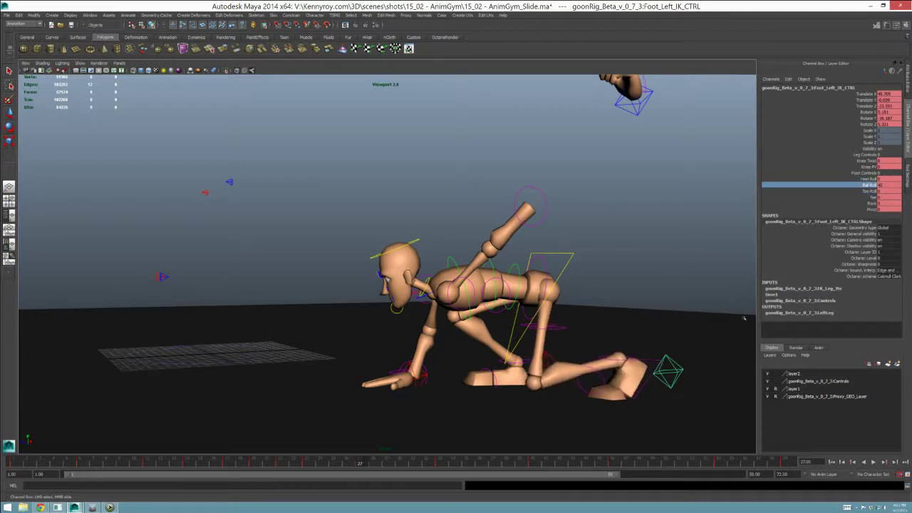
alt+drag(628, 349, 658, 346)
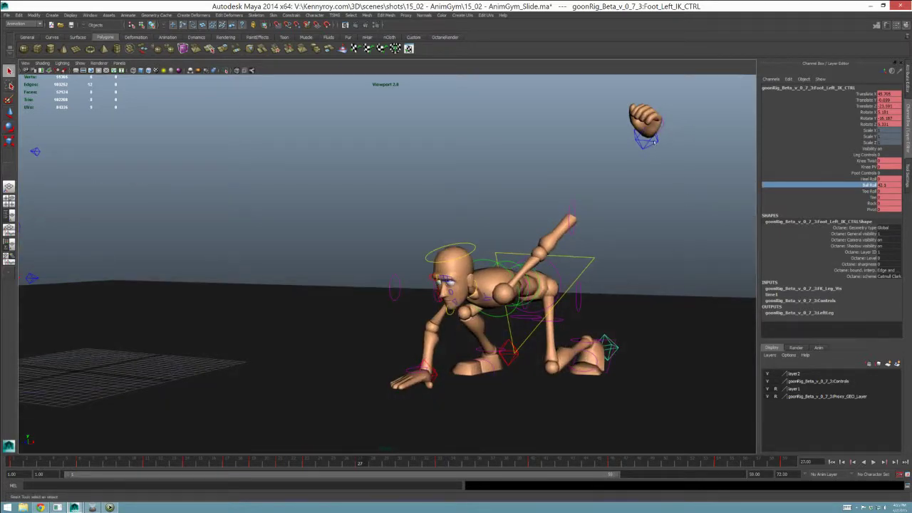
Step: Bring the left hand's IK control down from above the body to beside the left hip
click(646, 145)
key(e)
drag(646, 144, 563, 242)
key(w)
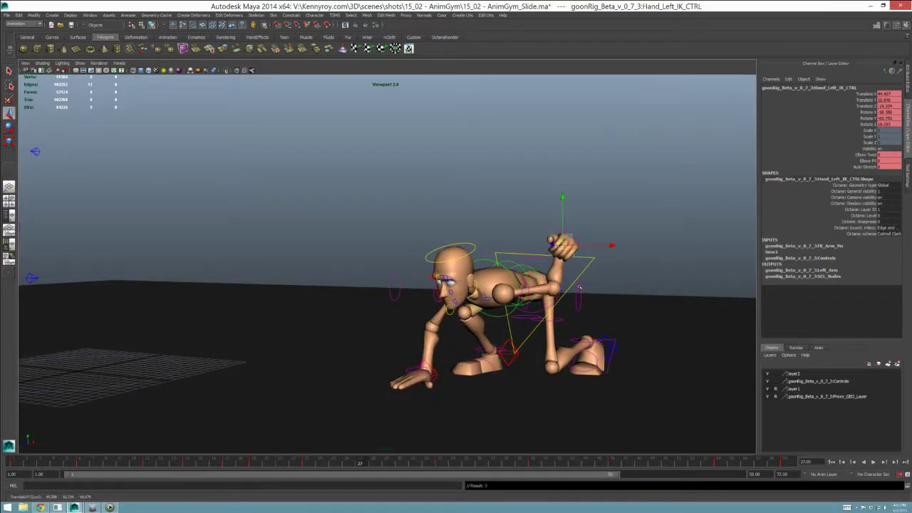
alt+drag(747, 220, 645, 205)
drag(427, 246, 349, 254)
Step: Adjust Elbow Twist on the left hand control to swing the bent left elbow around
click(866, 155)
alt+drag(463, 299, 570, 298)
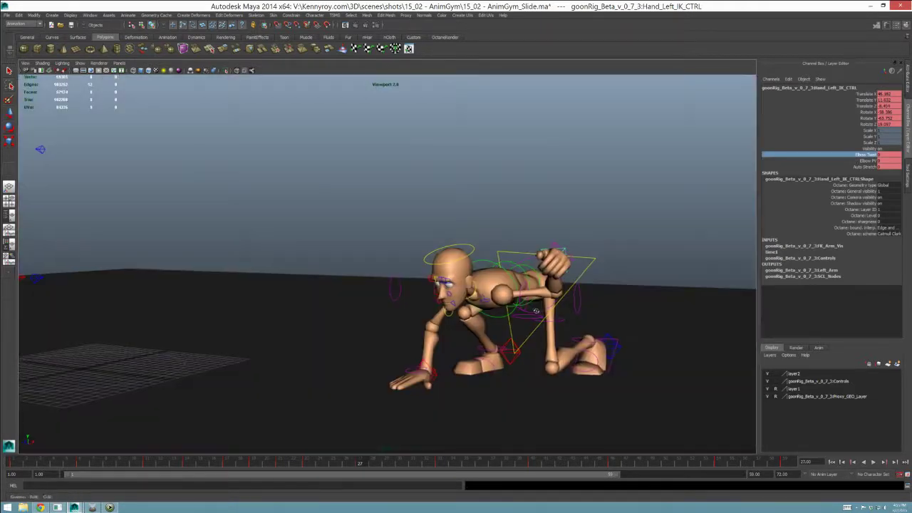
middle_drag(570, 296, 656, 293)
Step: Rotate the left clavicle control to reposition the left shoulder behind the head
key(q)
click(519, 268)
key(e)
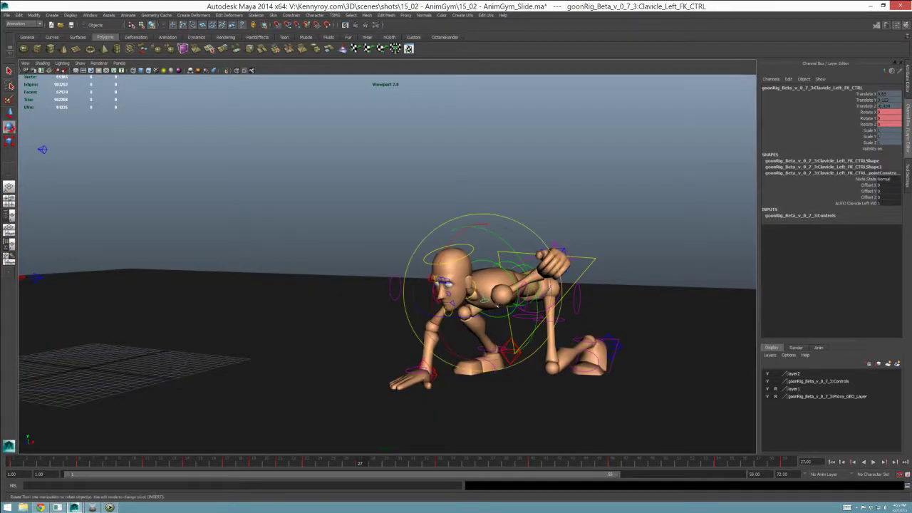
mouse_move(519, 283)
mouse_down()
mouse_move(516, 267)
mouse_move(519, 275)
mouse_up()
alt+drag(522, 287, 501, 282)
key(q)
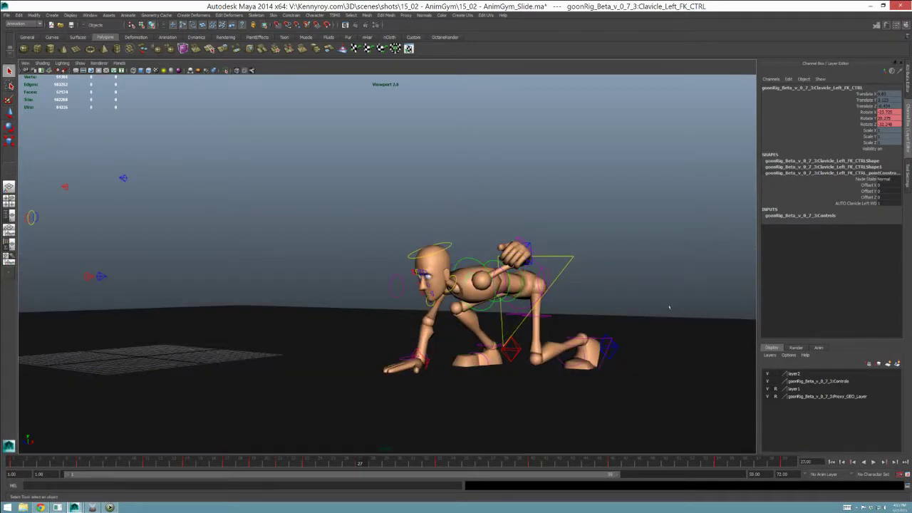
Step: Select all of the character's rig controls and key the crouched pose on frame 27
drag(314, 177, 757, 443)
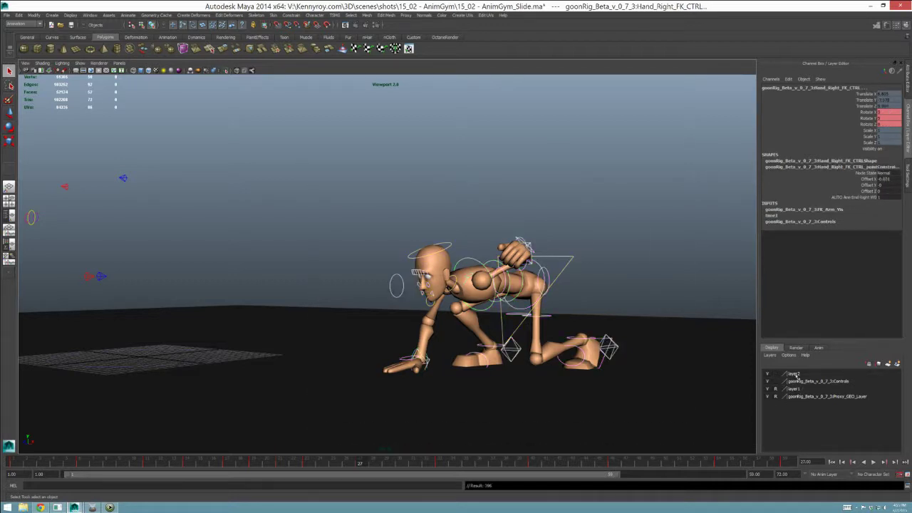
click(796, 376)
alt+drag(568, 274, 579, 293)
click(576, 289)
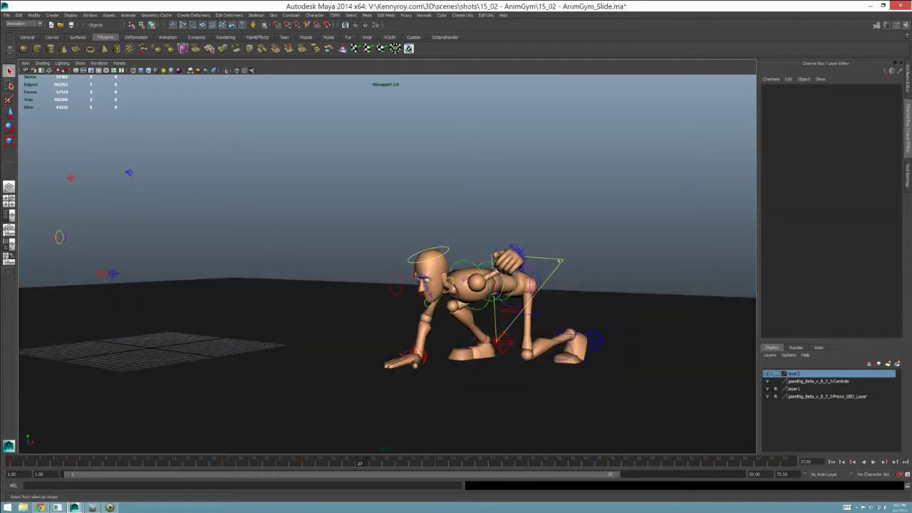
Step: Create a polygon sphere, scale it uniformly to 3.67 and place it over the character's hips
click(554, 258)
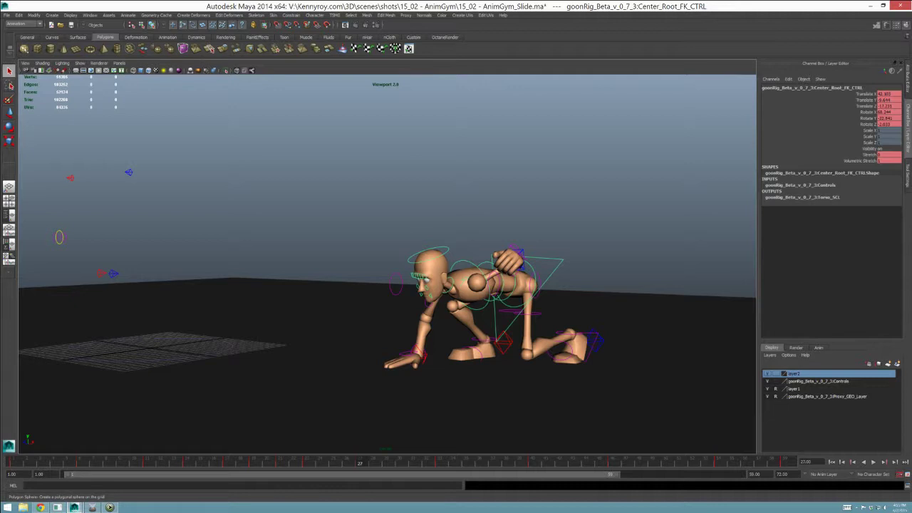
click(25, 48)
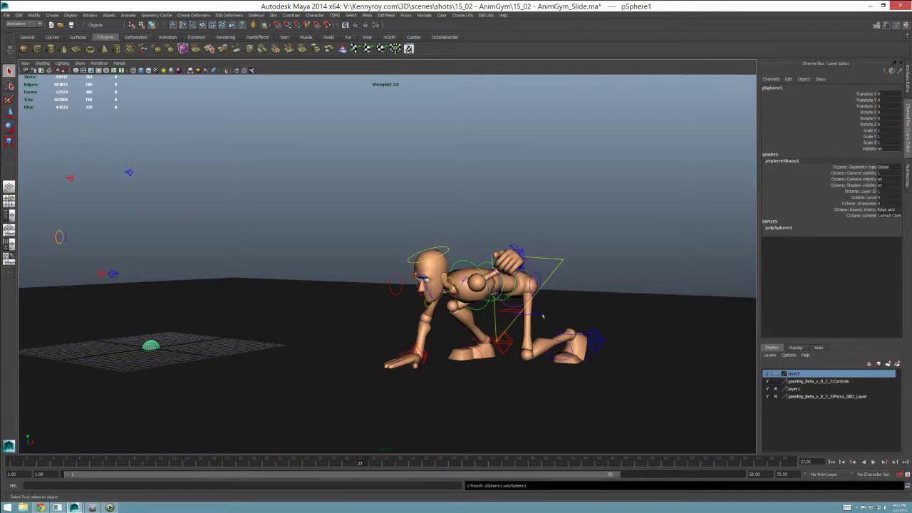
key(r)
drag(151, 348, 274, 317)
key(w)
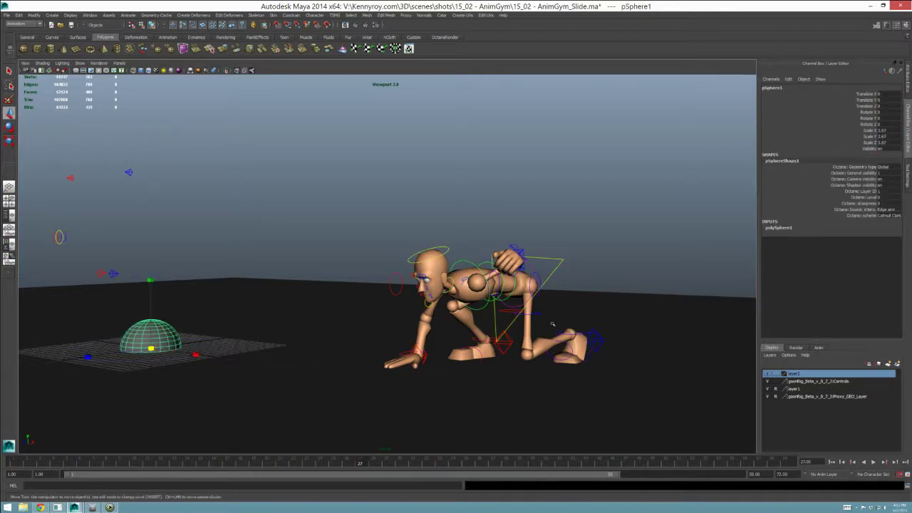
middle_drag(570, 258, 531, 281)
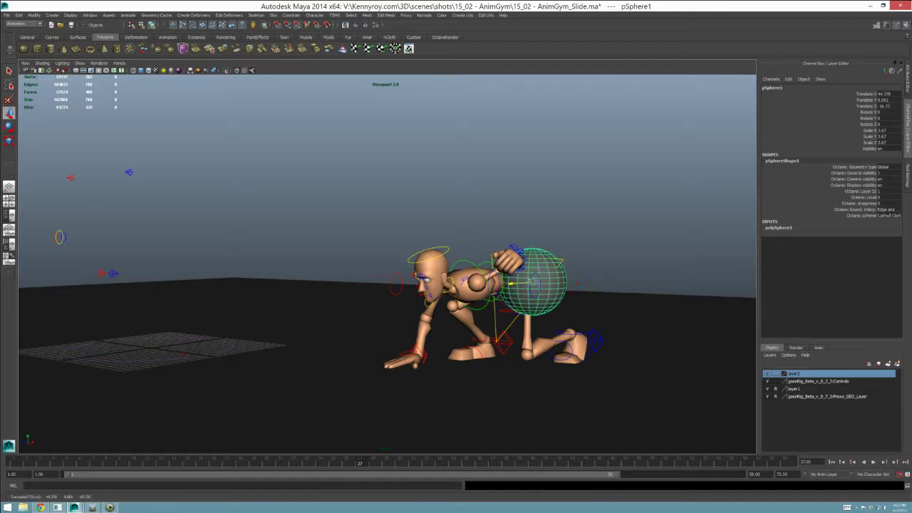
Step: Parent-constrain the sphere to the character's Center Root control and key both objects
key(q)
click(562, 262)
shift+click(565, 275)
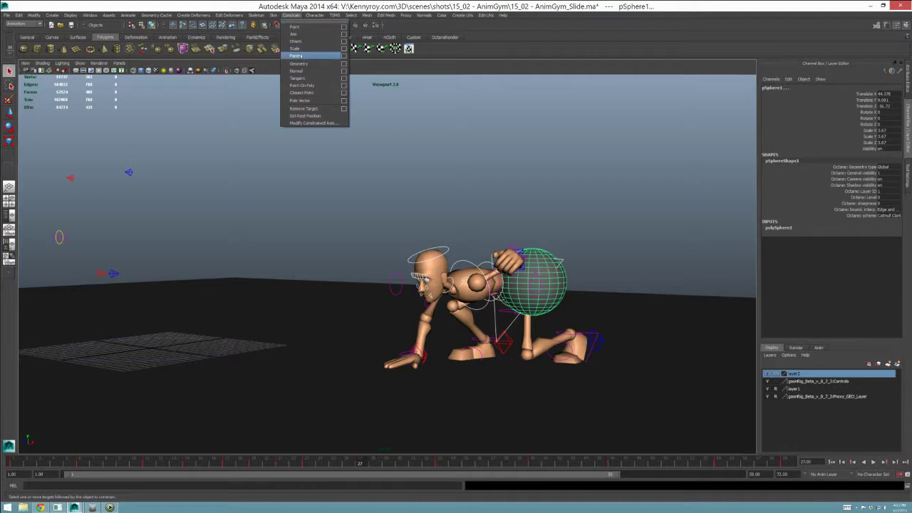
click(296, 55)
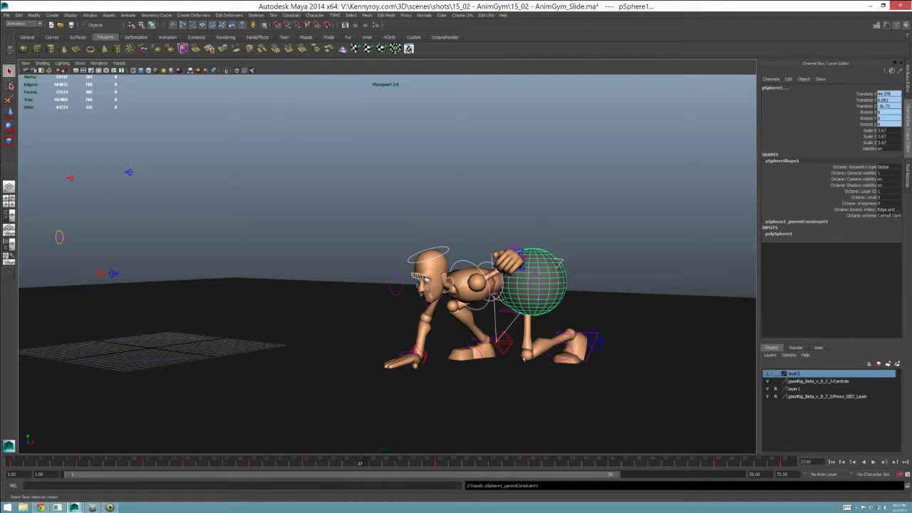
key(s)
key(alt+v)
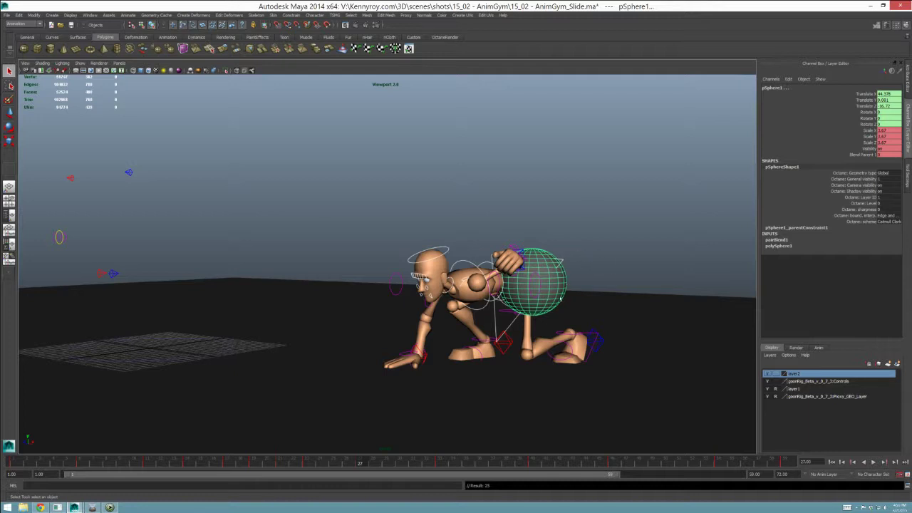
Step: Delete the keys on the sphere's Blend Parent 1 channel
click(567, 285)
click(863, 154)
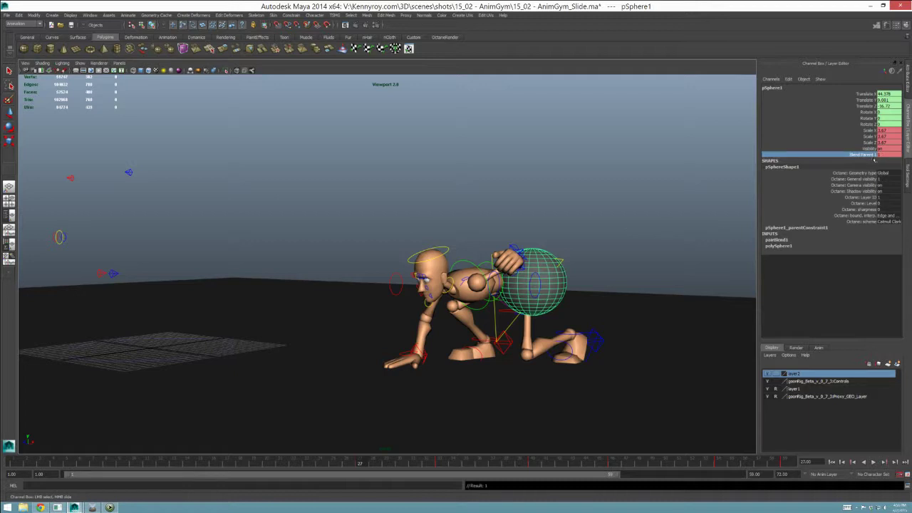
right_click(861, 156)
click(865, 263)
Step: Delete the parent constraint nested under the sphere in the Outliner
key(g)
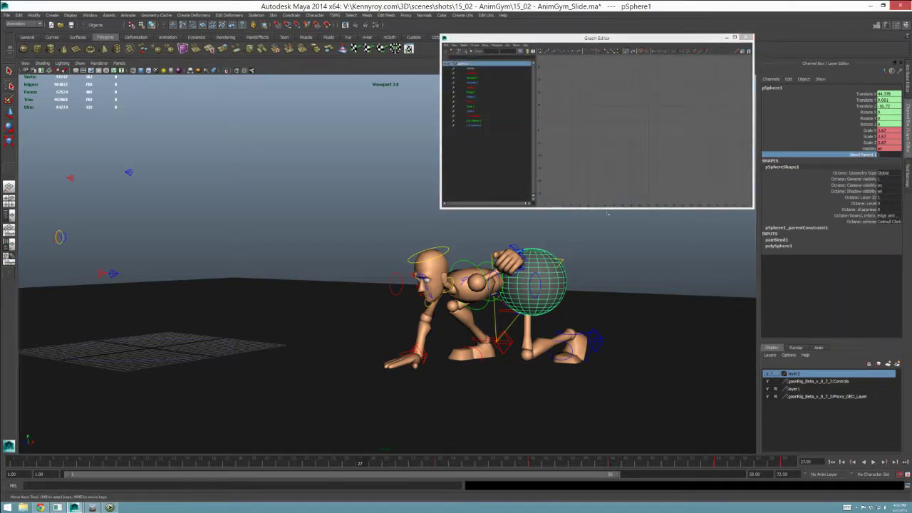
key(o)
click(601, 119)
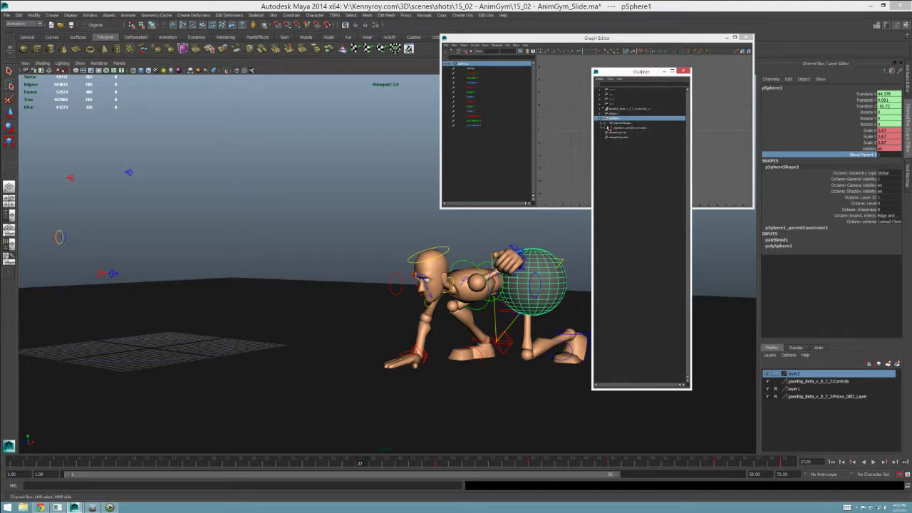
click(632, 128)
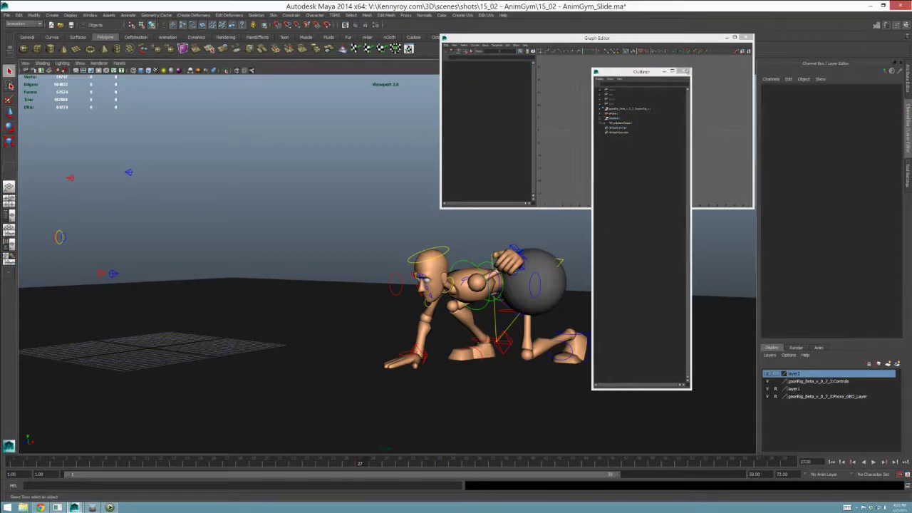
click(683, 71)
click(746, 37)
Step: Examine the sphere's Translate Y curve in the Graph Editor and play back the motion from frame 27
click(559, 283)
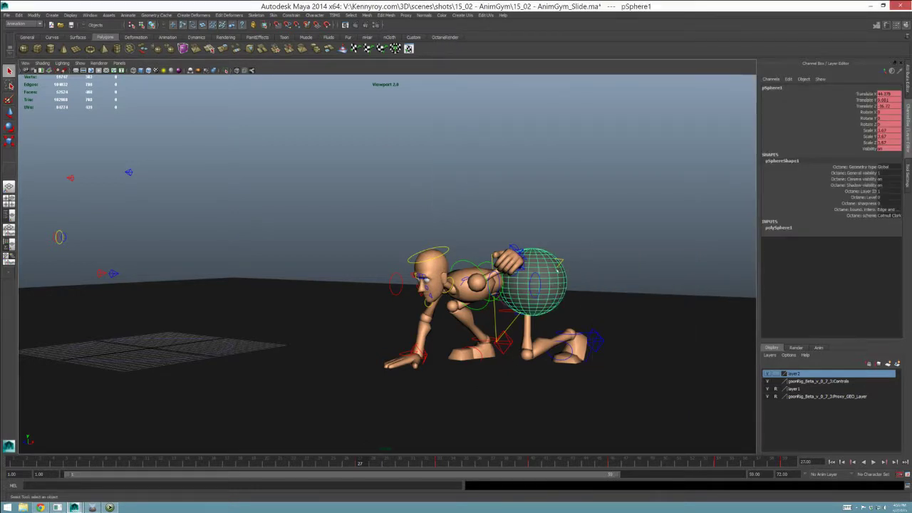
key(g)
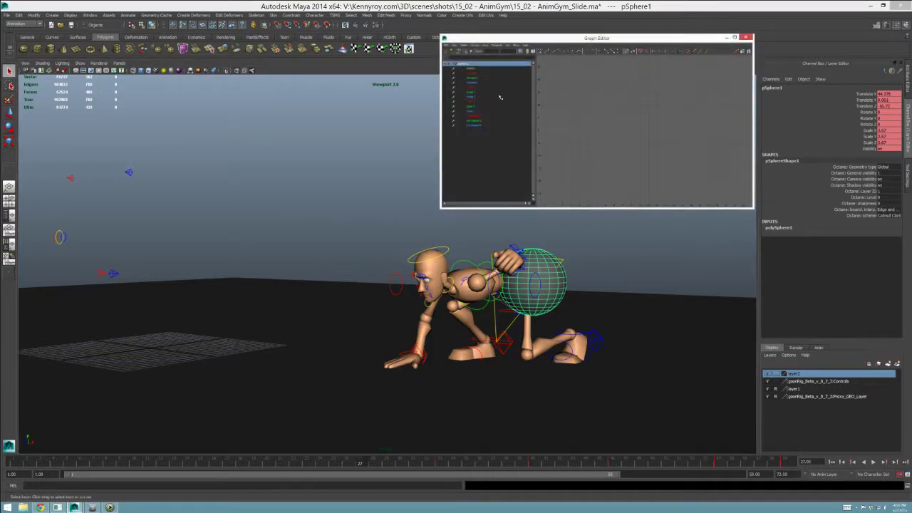
click(472, 77)
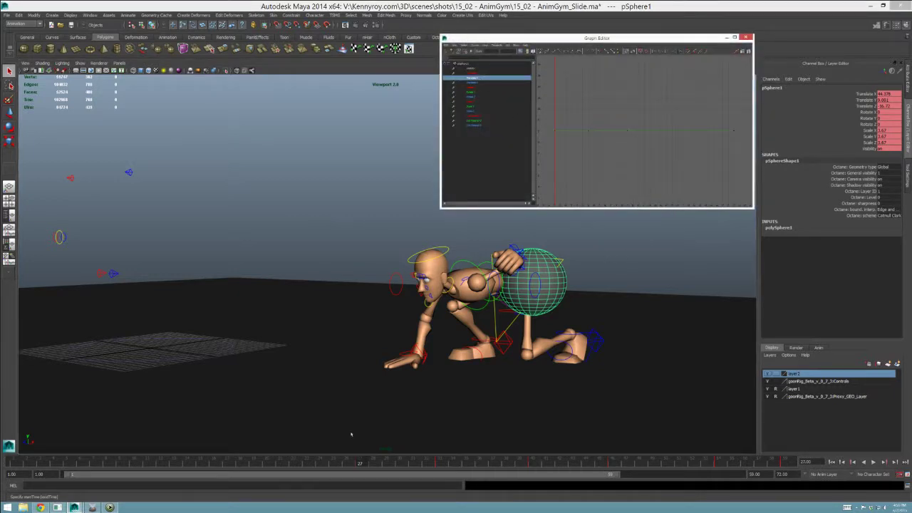
click(360, 458)
key(alt+v)
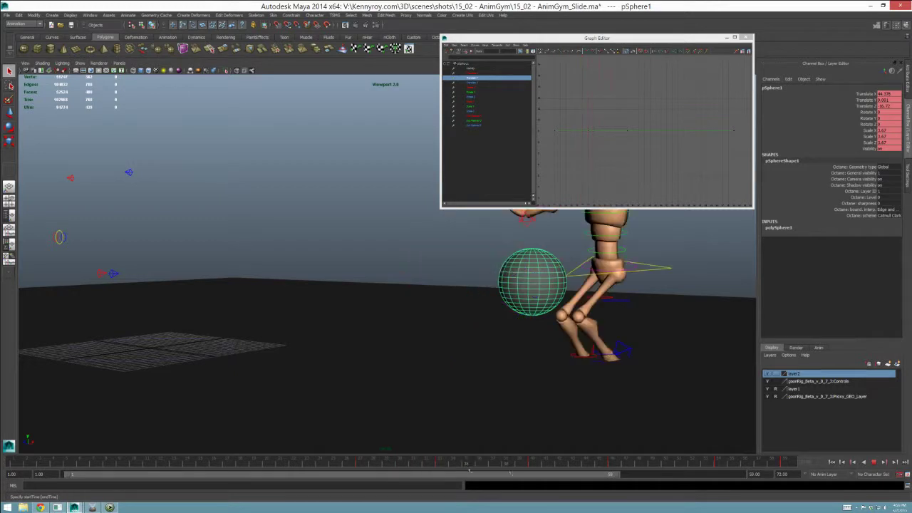
drag(574, 462, 361, 463)
click(746, 37)
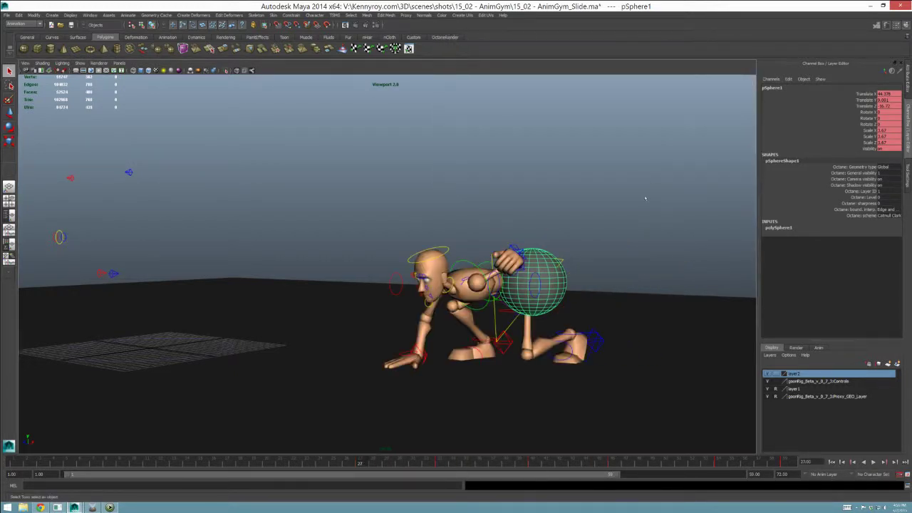
Step: Undo the deletion of the sphere's parent constraint and of its Blend Parent 1 keys
key(ctrl+z)
key(ctrl+z)
key(ctrl+z)
key(ctrl+z)
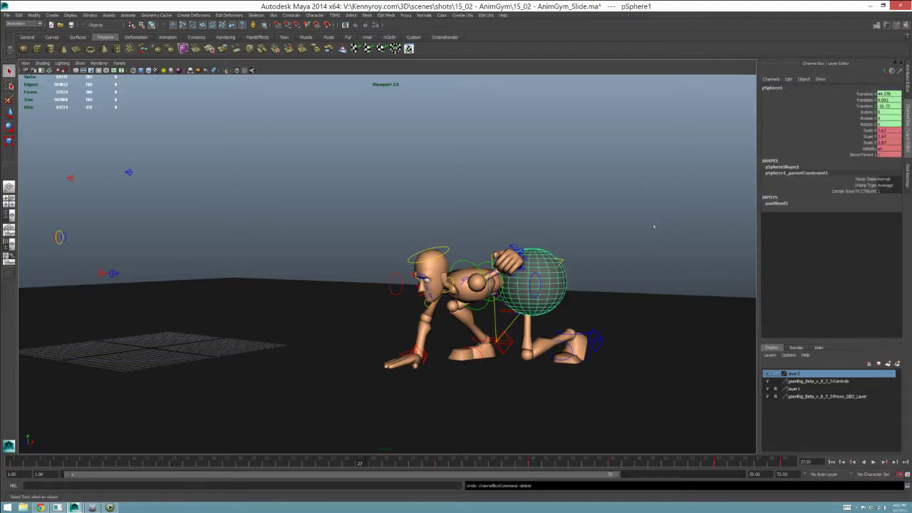
Step: Key the Center Root weight of the sphere's parent constraint at frame 27
drag(369, 462, 347, 463)
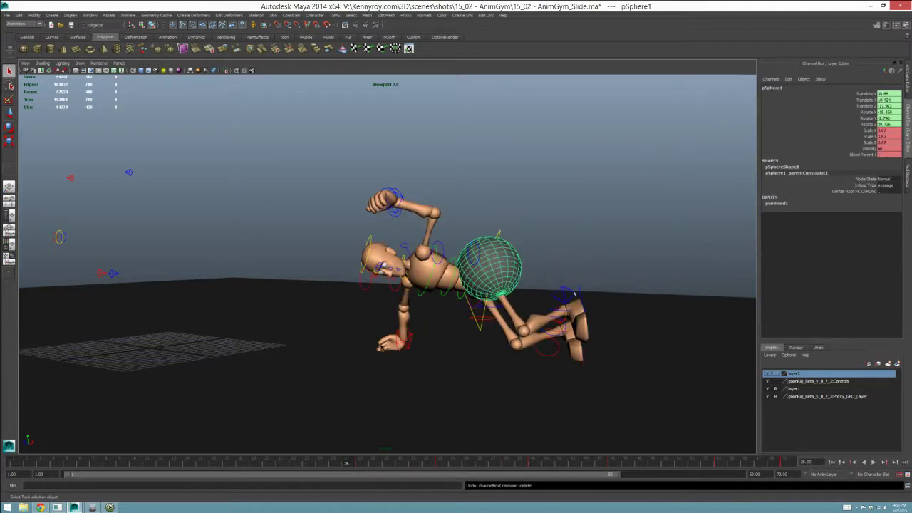
click(360, 463)
click(567, 288)
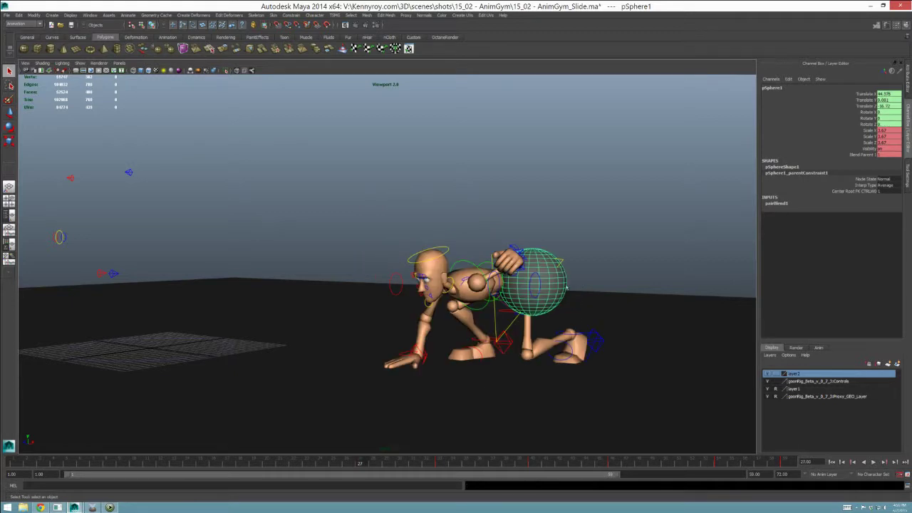
key(s)
click(850, 192)
right_click(851, 192)
click(855, 205)
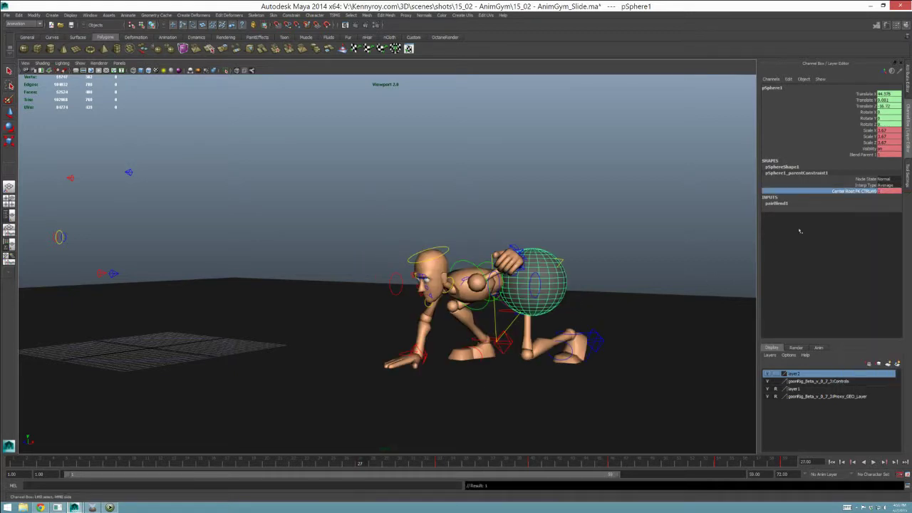
Step: Delete the keys on the sphere's Blend Parent 1 channel, return to frame 27 and play back the motion
click(563, 261)
click(567, 283)
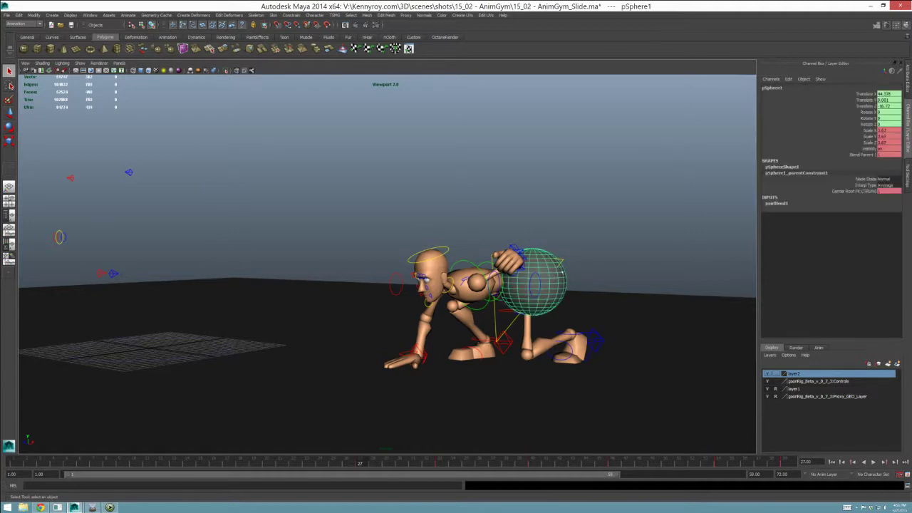
drag(368, 464, 440, 464)
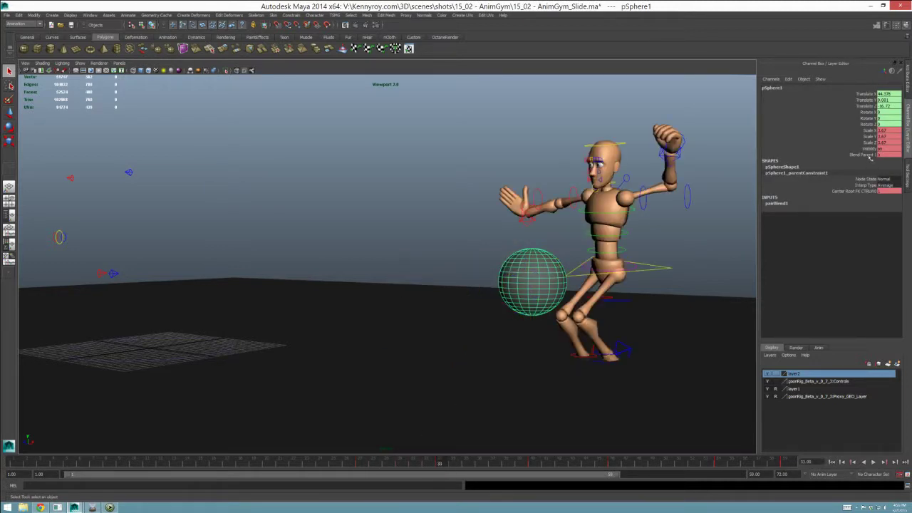
right_drag(871, 156, 868, 264)
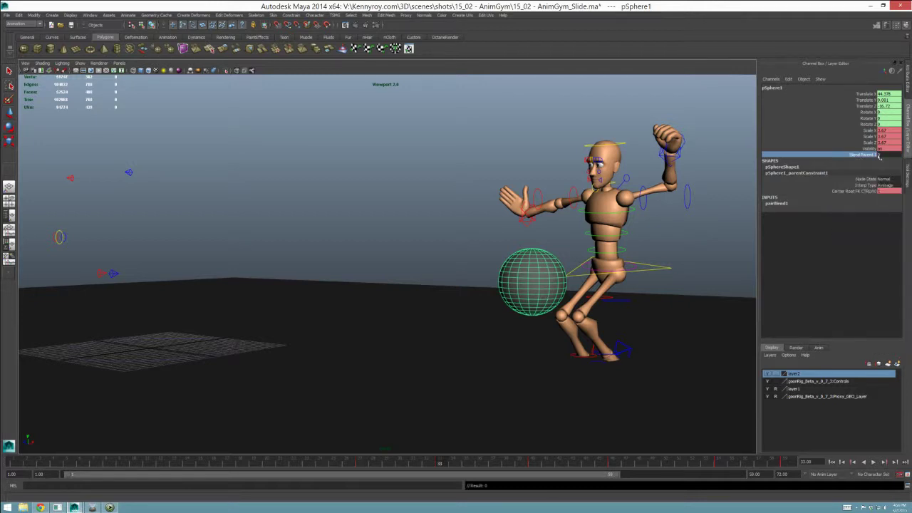
click(363, 464)
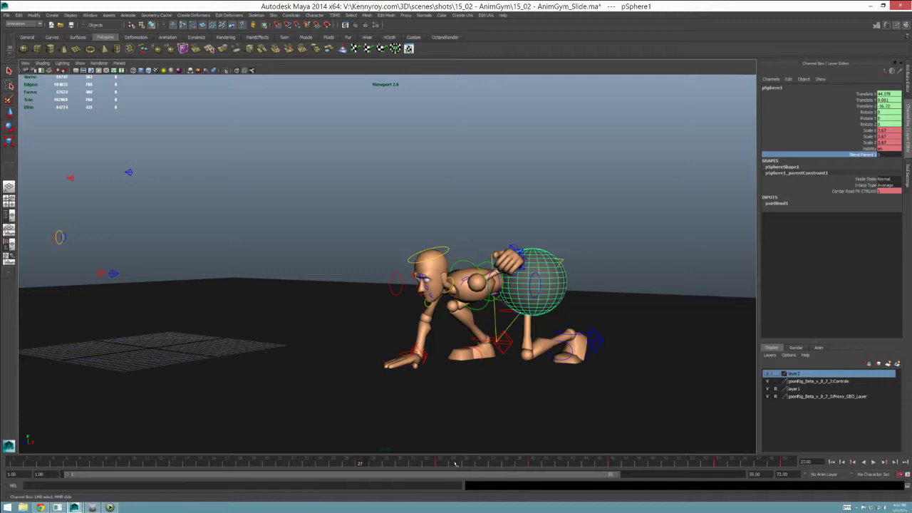
key(alt+v)
Step: Delete the parent constraint nested under pSphere1 in the Outliner
key(shift+o)
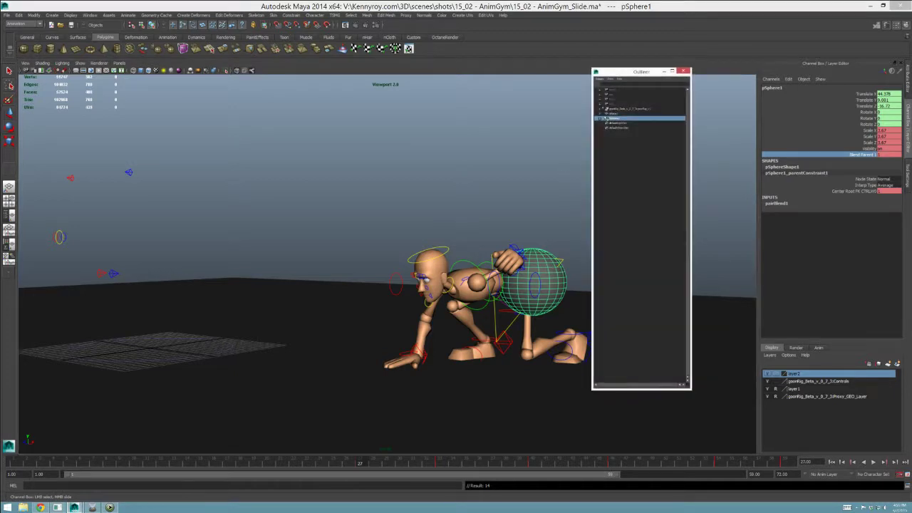
click(600, 118)
click(616, 127)
key(Delete)
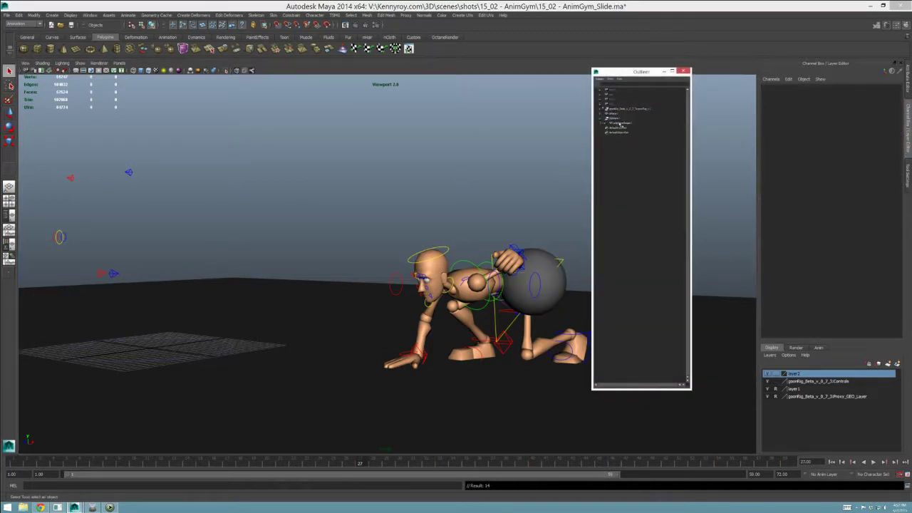
Step: Set the Outliner to show DAG objects only, with shape nodes hidden
click(600, 79)
click(559, 92)
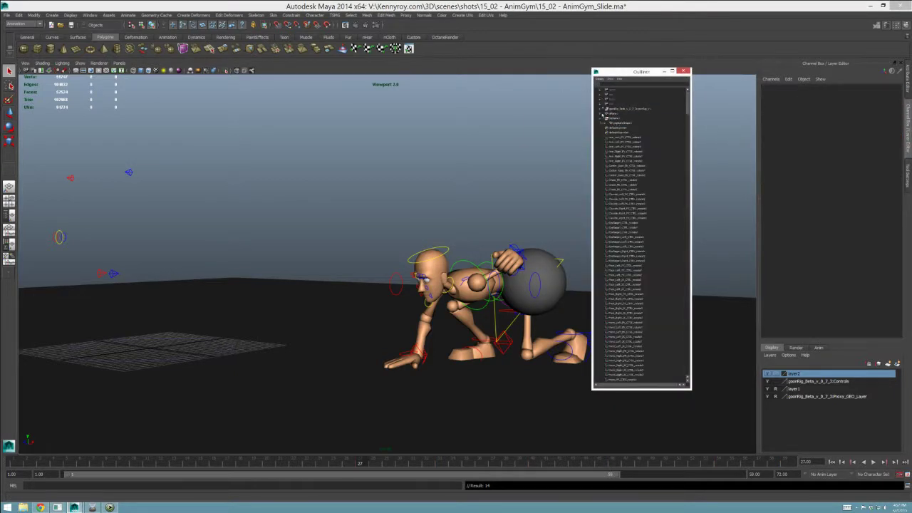
click(599, 79)
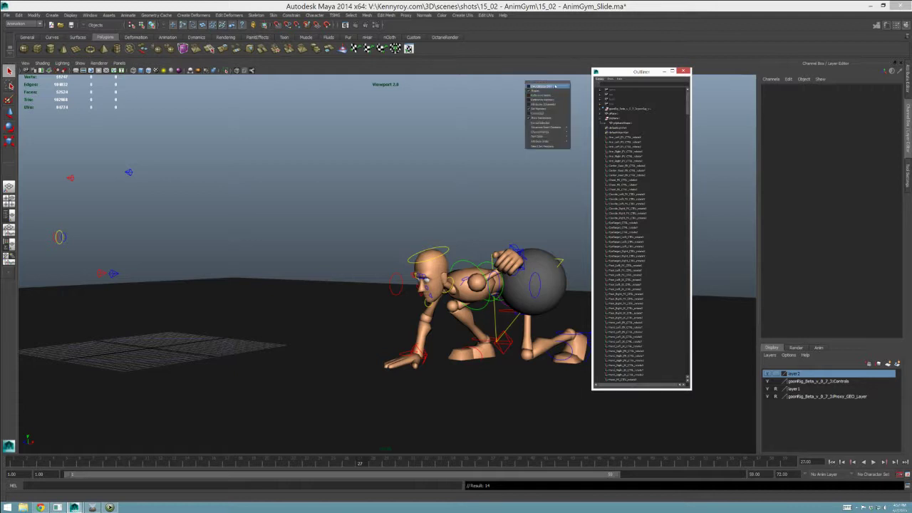
click(556, 83)
click(604, 79)
click(547, 83)
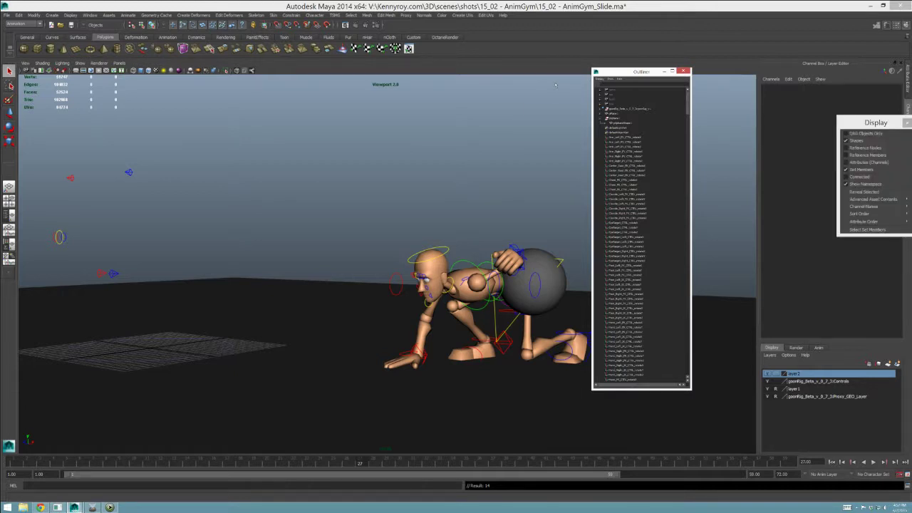
drag(869, 122, 739, 137)
click(734, 148)
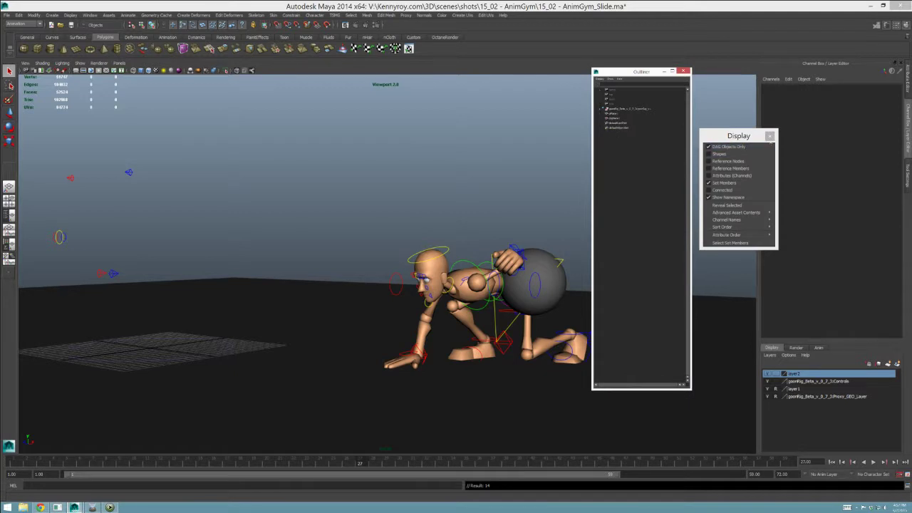
click(777, 137)
Step: Delete the keys on pSphere1's rotation curves in the Graph Editor, and put away the editor windows
click(617, 118)
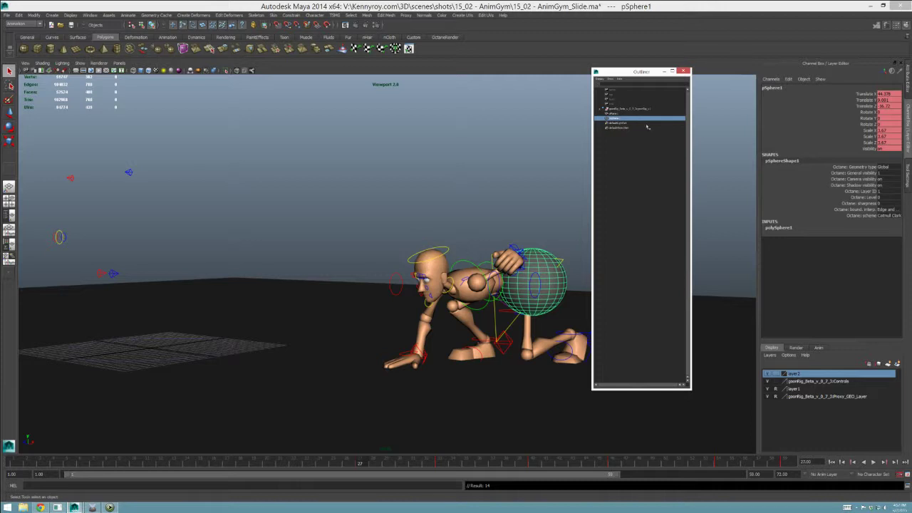
key(g)
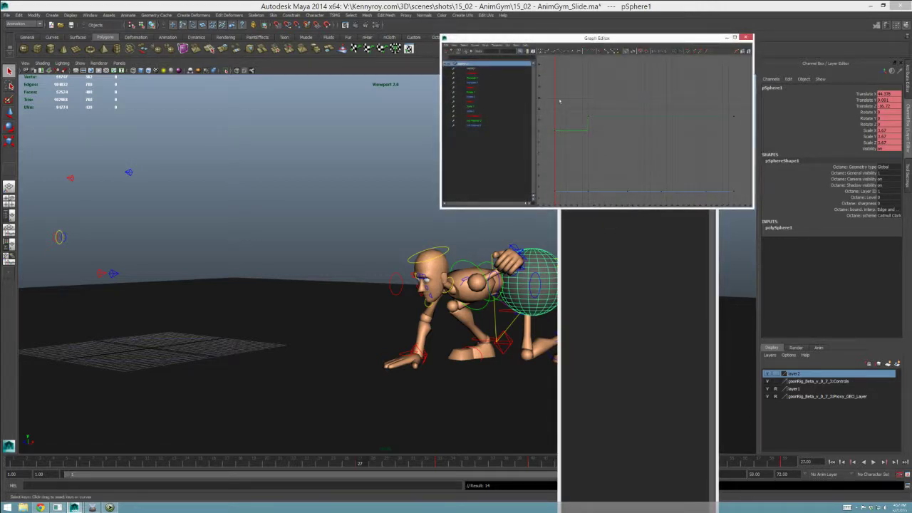
drag(474, 87, 474, 98)
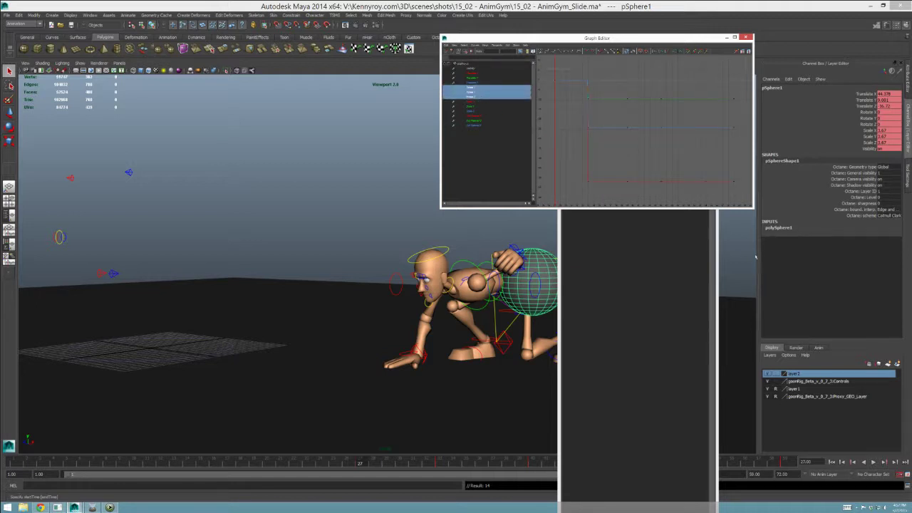
key(Delete)
click(499, 78)
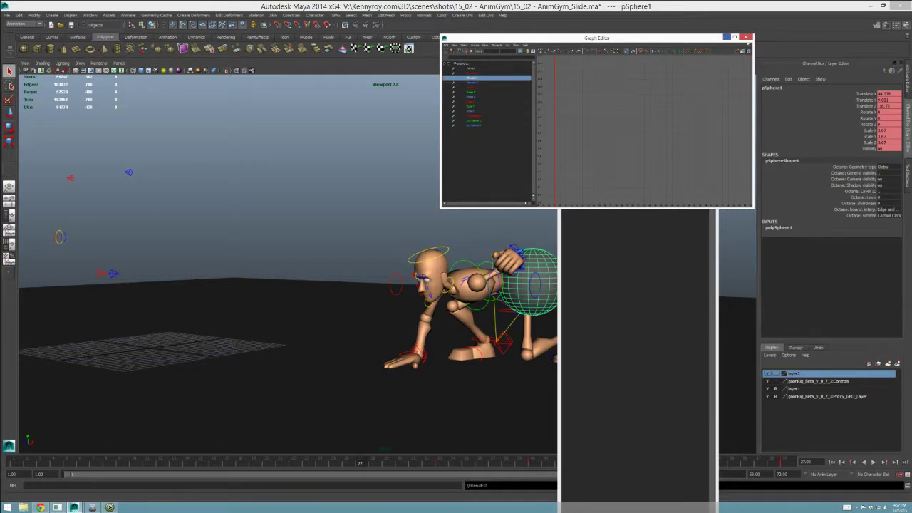
click(726, 36)
click(706, 76)
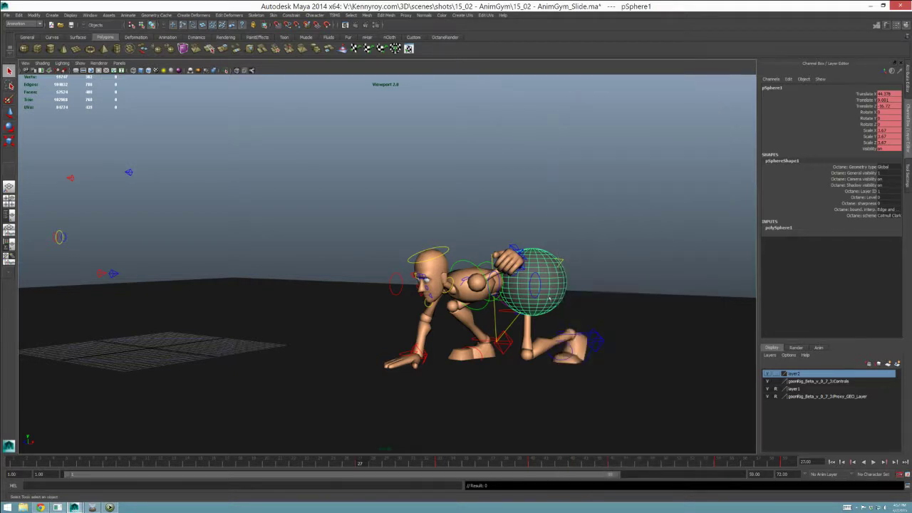
click(513, 326)
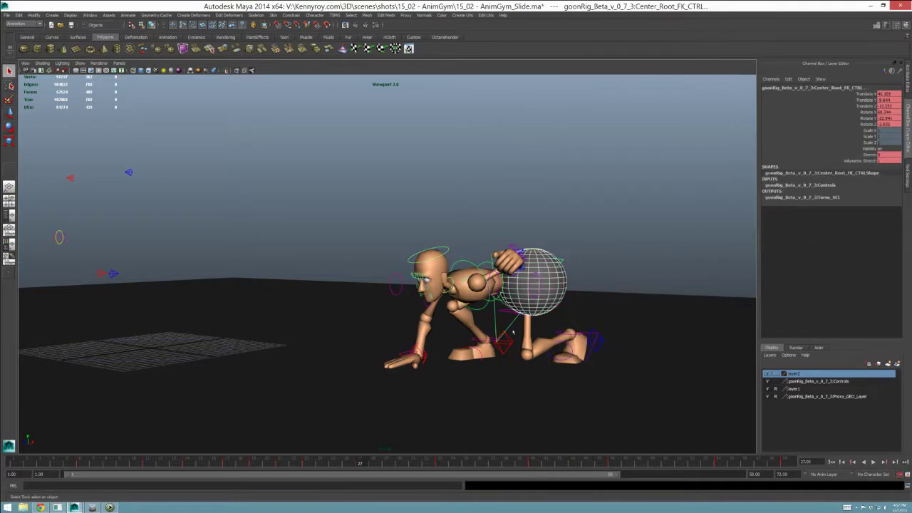
click(601, 345)
click(425, 364)
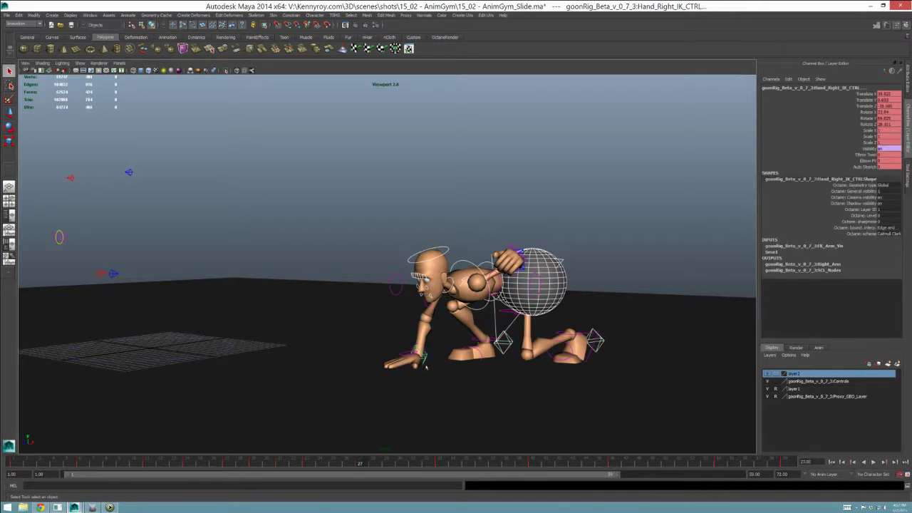
click(570, 280)
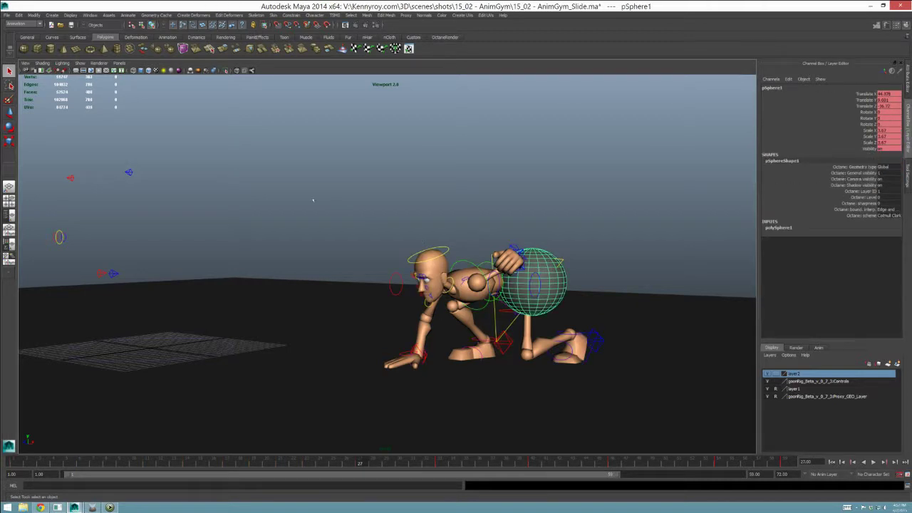
Step: Delete all keys after frame 27 from the goon rig's controls in the Graph Editor, leaving the sphere's keys out
drag(274, 187, 675, 395)
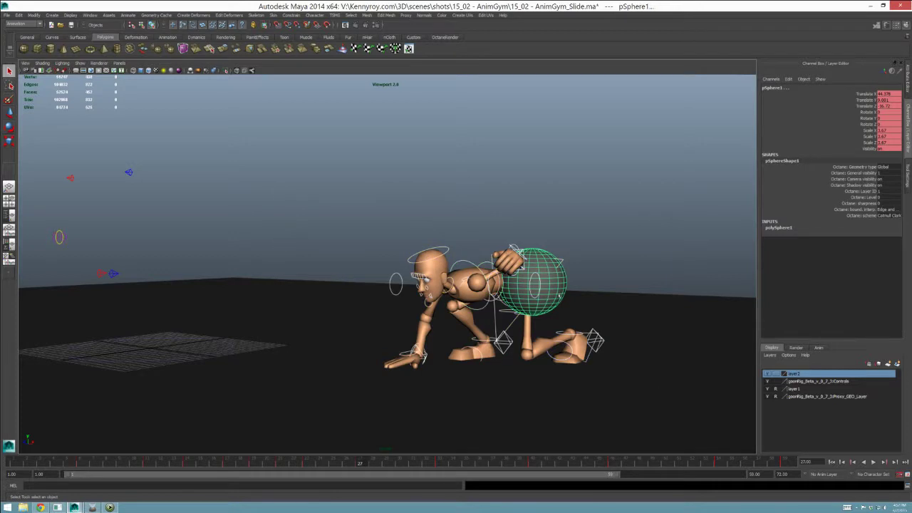
key(ctrl+g)
alt+right_drag(553, 311, 579, 311)
alt+middle_drag(578, 311, 481, 298)
key(a)
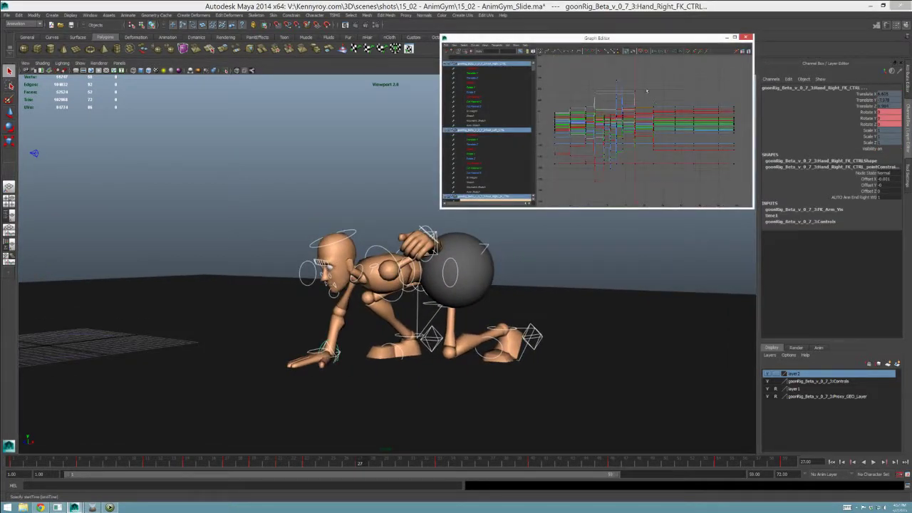
drag(663, 140, 549, 78)
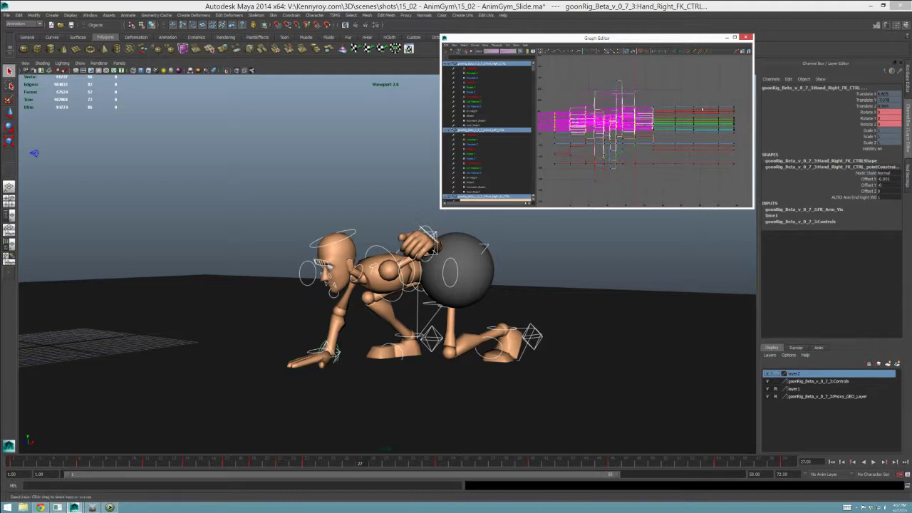
drag(742, 89, 650, 194)
key(Delete)
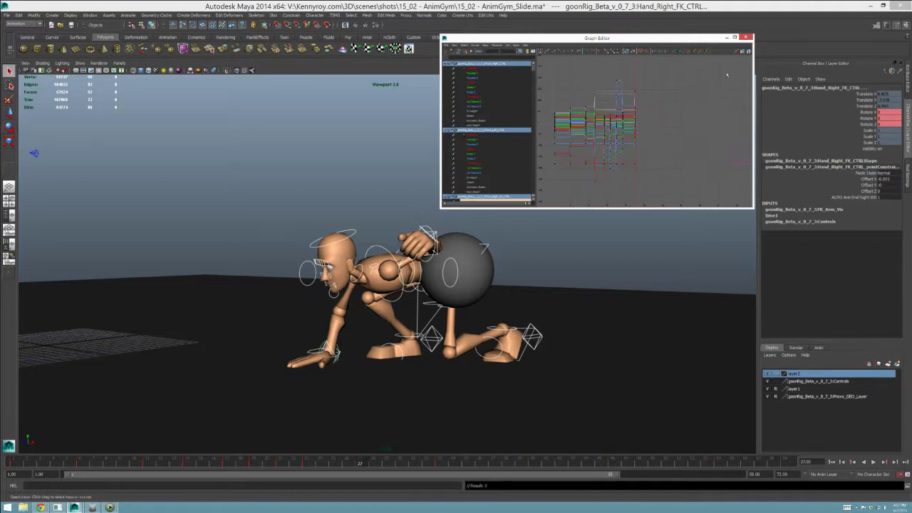
click(746, 37)
Step: Parent-constrain the rig's Center_Root_FK_CTRL to pSphere1
click(482, 261)
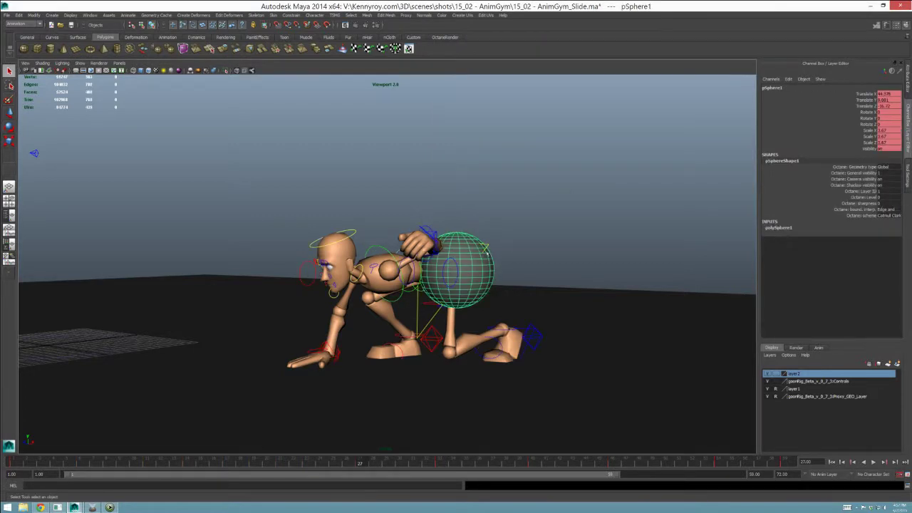
shift+click(488, 247)
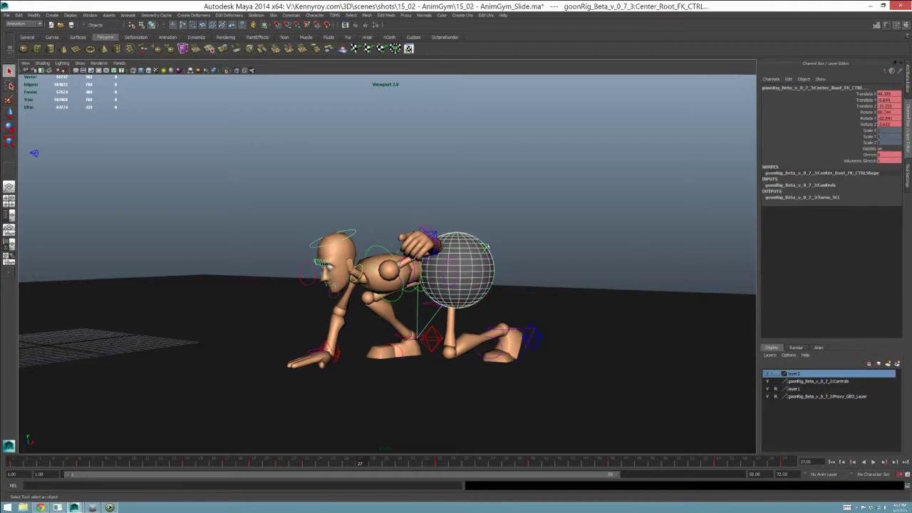
click(295, 15)
click(303, 53)
Step: Parent-constrain the rig's right hand and right foot IK controls to pSphere1
shift+click(415, 323)
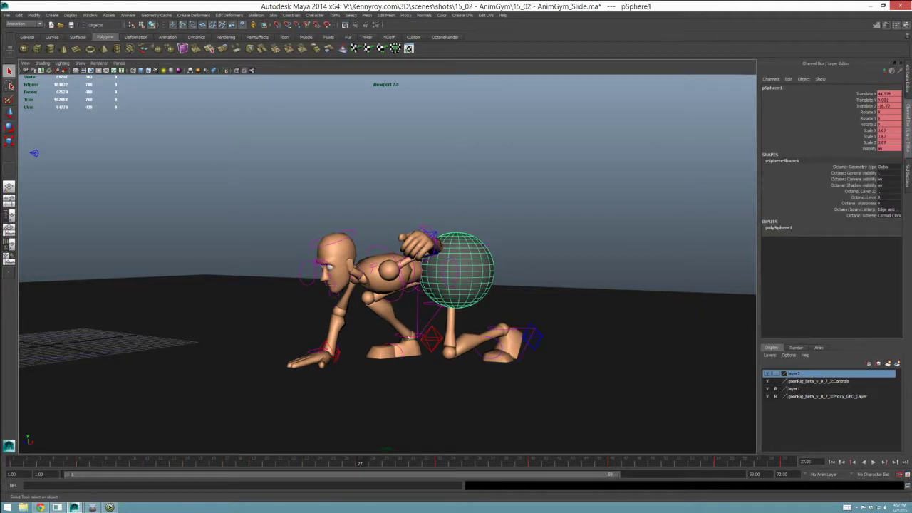
shift+click(332, 352)
key(g)
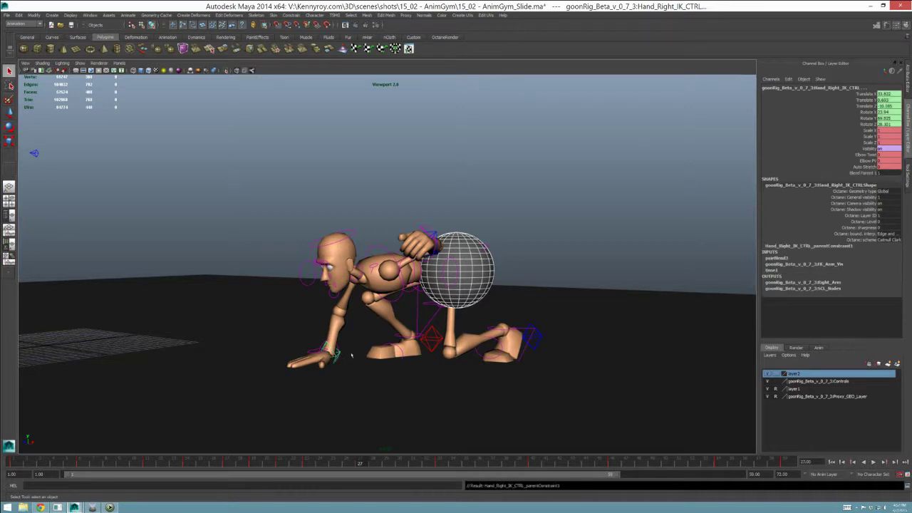
drag(311, 340, 403, 377)
shift+click(432, 338)
key(g)
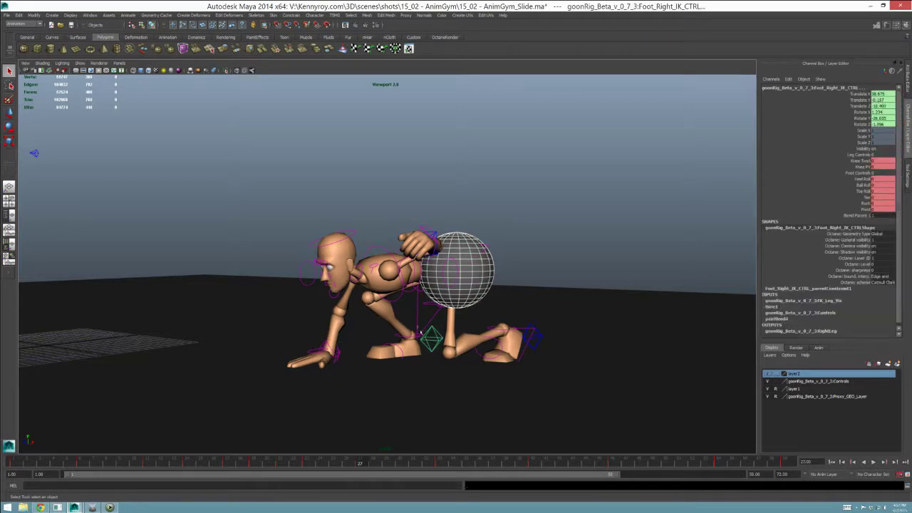
Step: Parent-constrain the rig's left hand and left foot IK controls to pSphere1
shift+click(432, 339)
shift+click(438, 234)
key(g)
shift+click(437, 234)
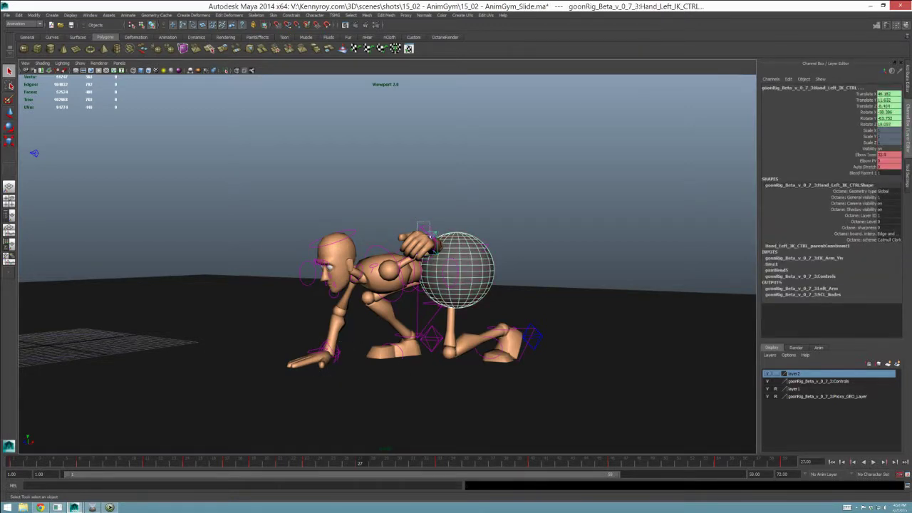
click(542, 341)
key(ctrl+z)
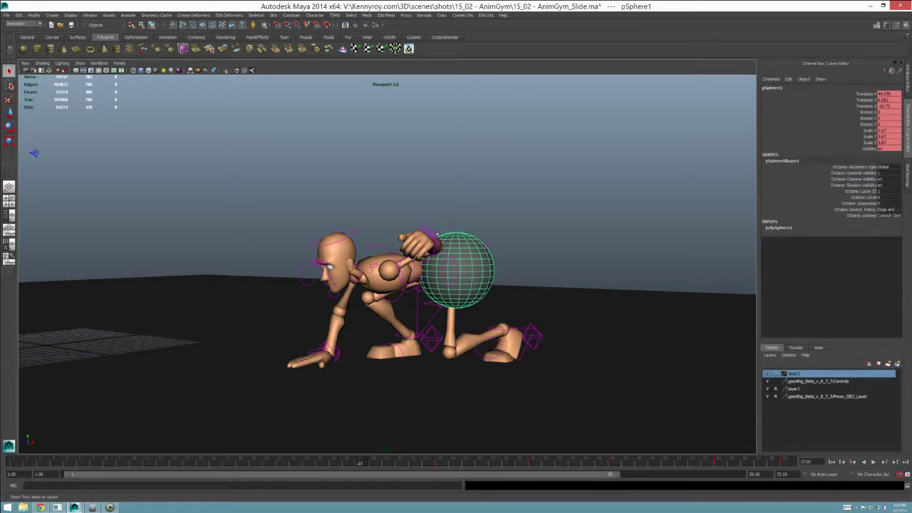
Step: Set a key at frame 27 on the constrained root, hand and foot controls, and return to object selection mode
click(432, 249)
click(332, 353)
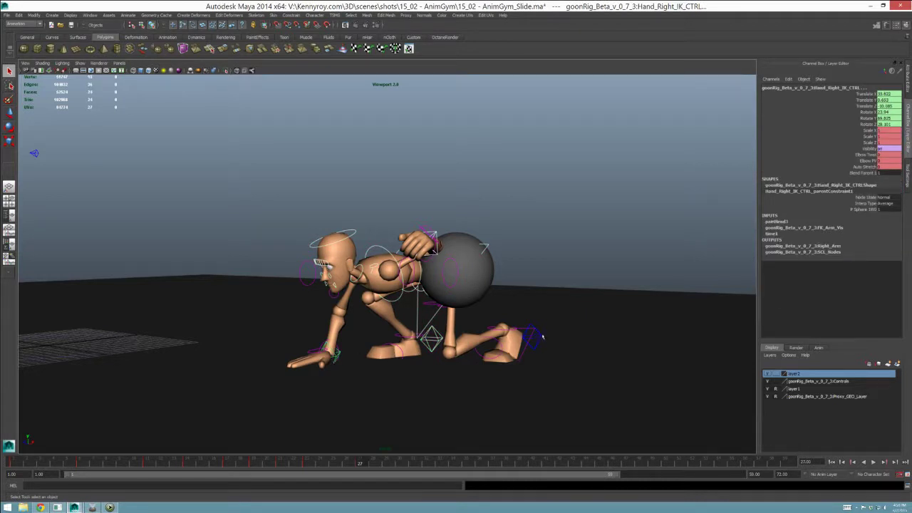
click(543, 337)
click(483, 276)
key(s)
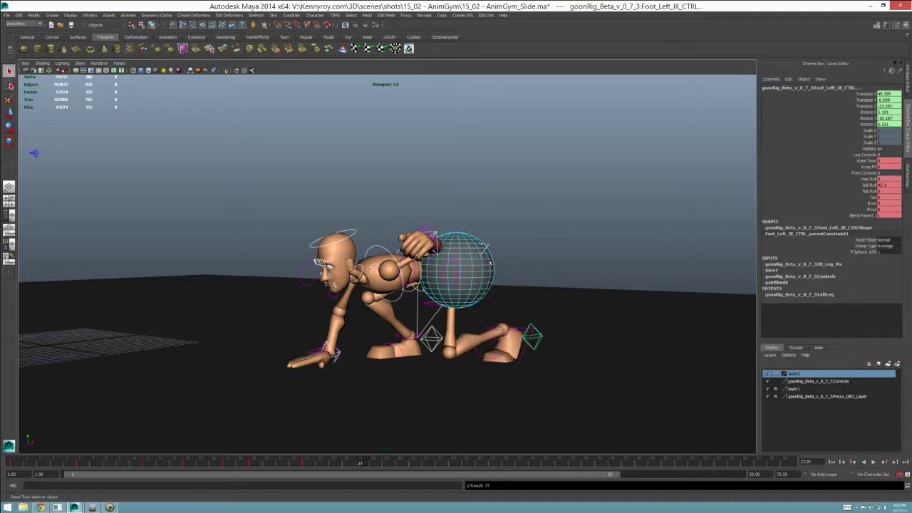
key(F8)
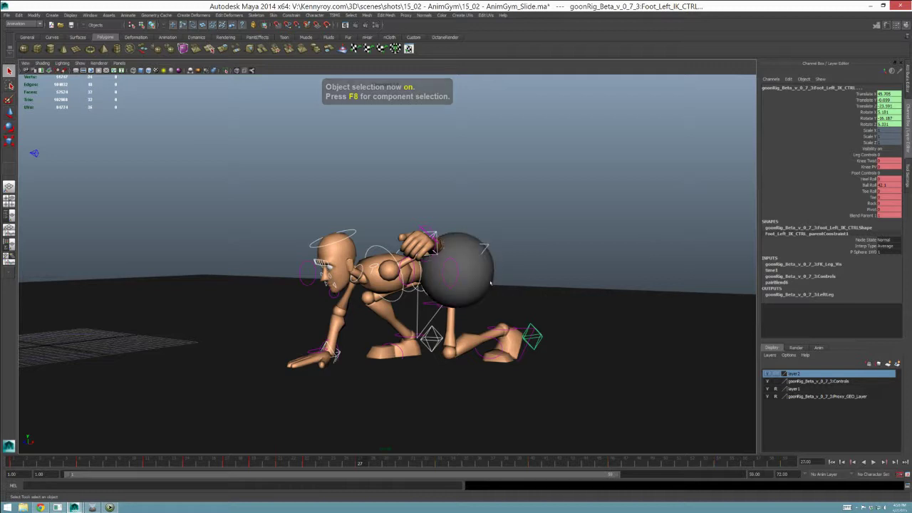
Step: Delete the pSphere1 helper object from the scene
click(485, 292)
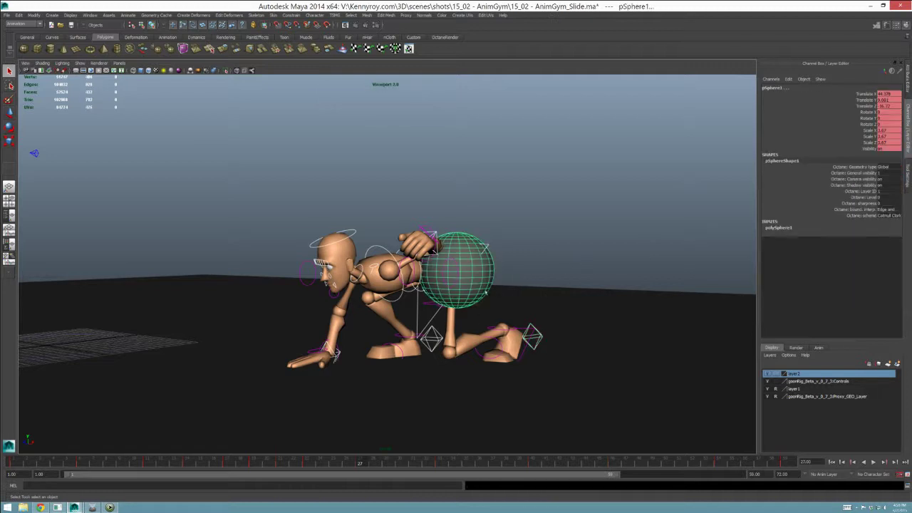
click(447, 459)
click(489, 272)
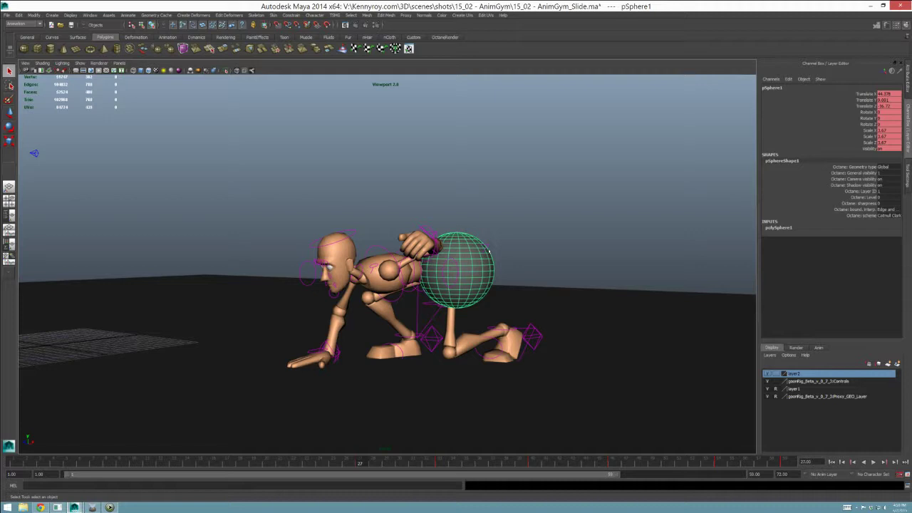
key(Delete)
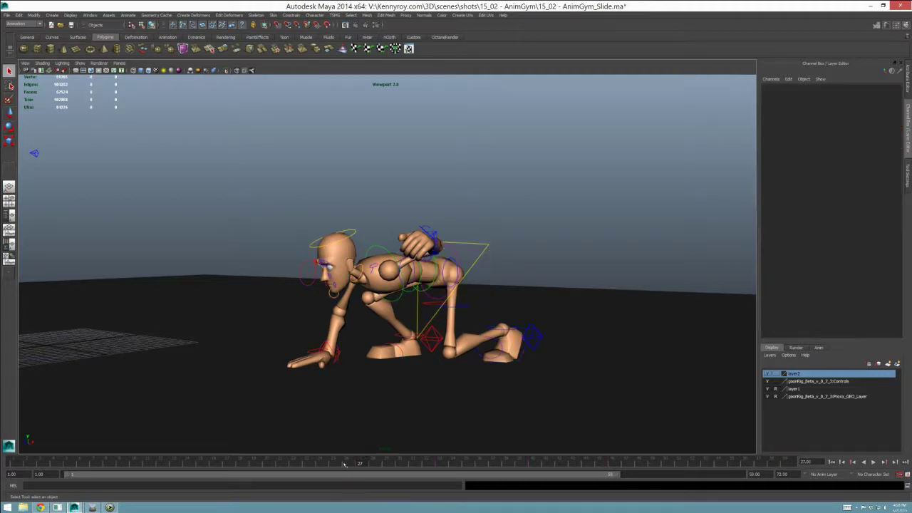
Step: Reposition Center_Root_FK_CTRL slightly at frame 33 to adjust the hips in the crouched pose
mouse_move(344, 464)
mouse_down()
mouse_move(693, 463)
mouse_move(413, 460)
mouse_up()
click(479, 245)
mouse_move(487, 321)
alt+mouse_down()
mouse_move(478, 381)
mouse_move(491, 316)
alt+mouse_up()
key(w)
alt+drag(529, 360, 516, 403)
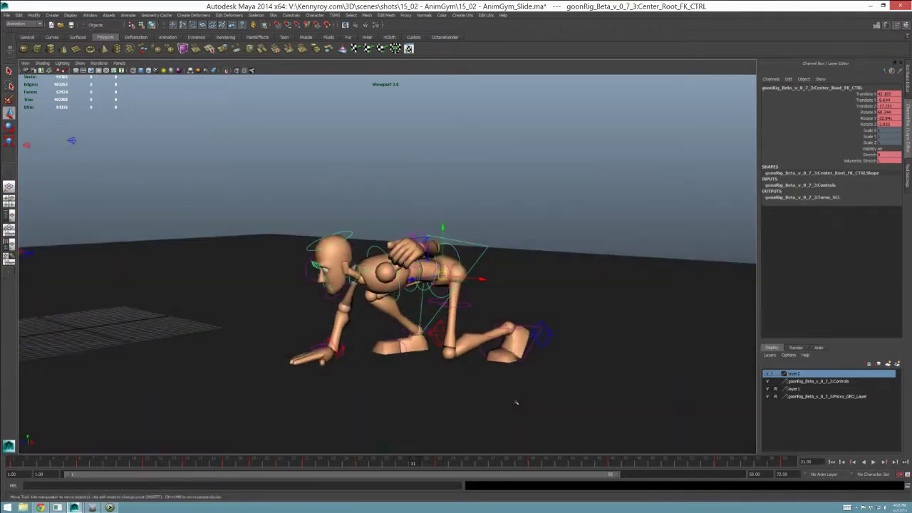
click(439, 463)
alt+drag(597, 317, 581, 294)
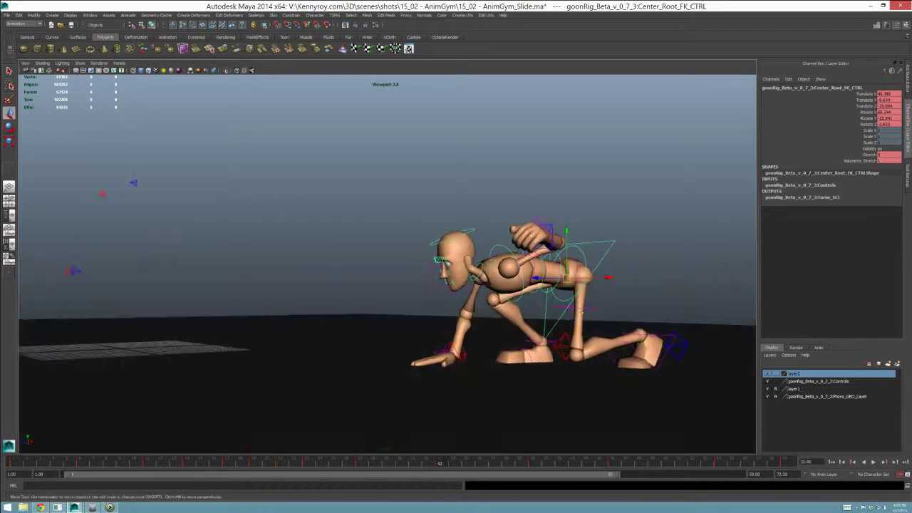
middle_drag(580, 302, 577, 305)
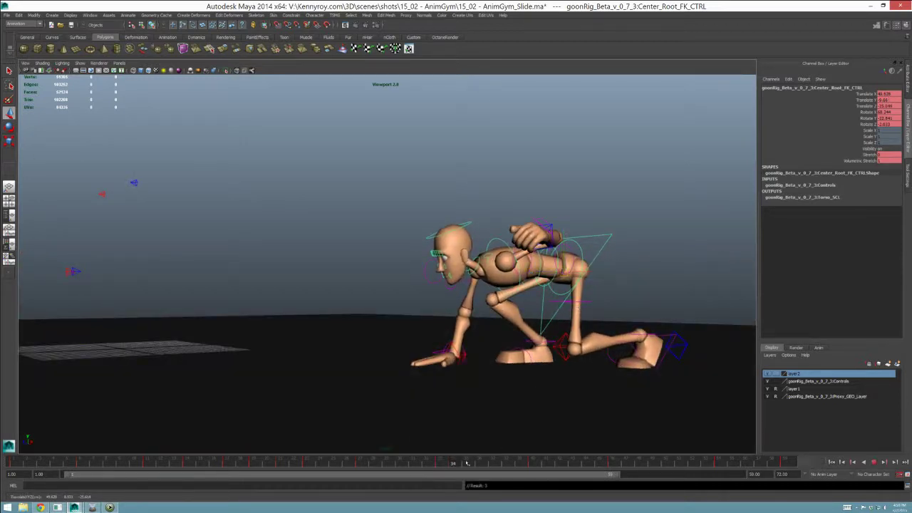
Step: Adjust the position of Center_Root_FK_CTRL at frames 40, 46, 54 and 59 to vary the hip height during the slide
click(528, 464)
middle_drag(622, 330, 611, 320)
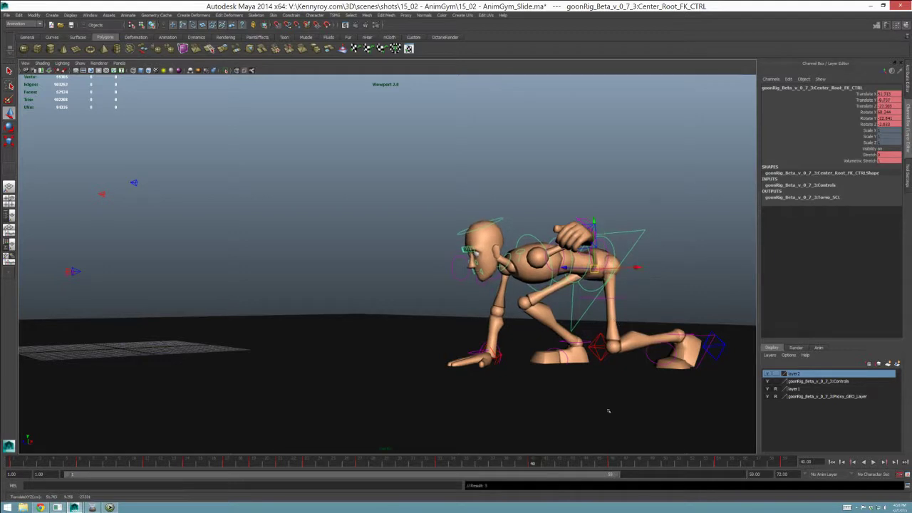
click(614, 463)
middle_drag(730, 445, 709, 430)
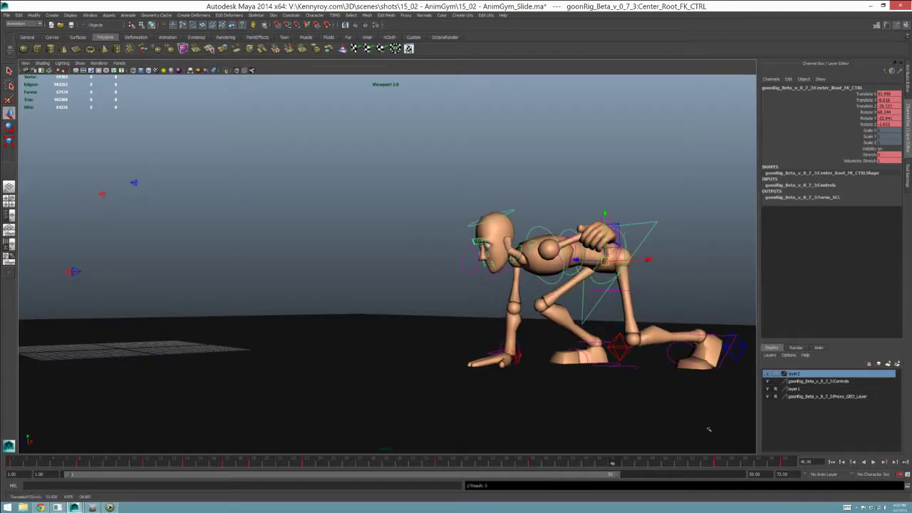
click(718, 463)
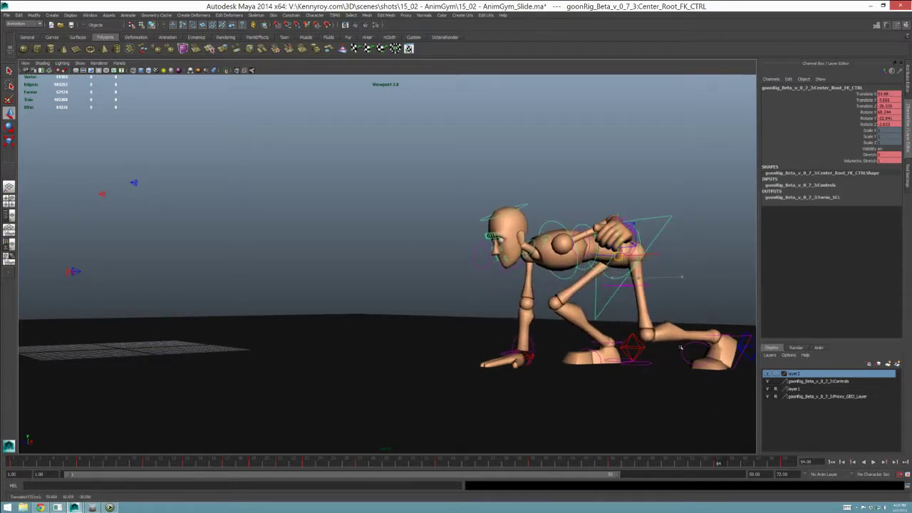
click(784, 463)
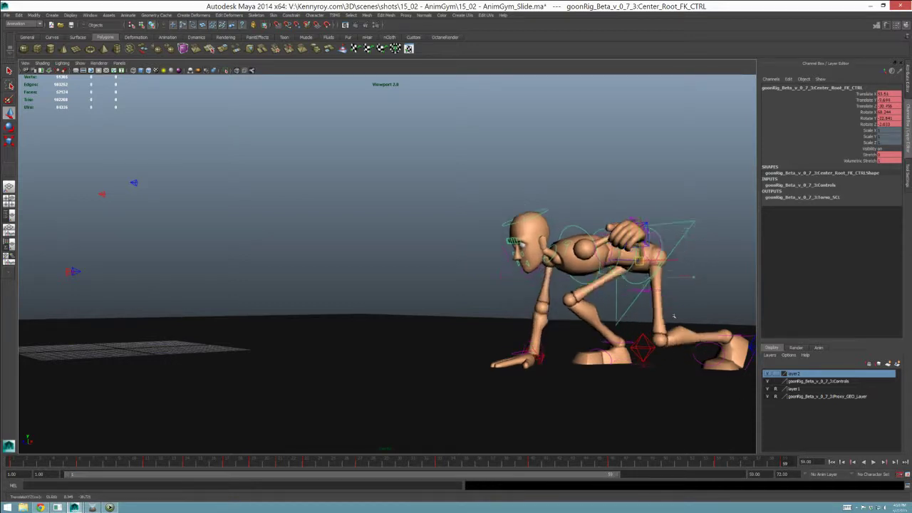
Step: Scrub and play through the animation from several angles to examine the leap, landing and slide
mouse_move(435, 462)
mouse_down()
mouse_move(761, 459)
mouse_move(423, 463)
mouse_move(747, 462)
mouse_move(453, 462)
mouse_move(677, 457)
mouse_move(546, 462)
mouse_up()
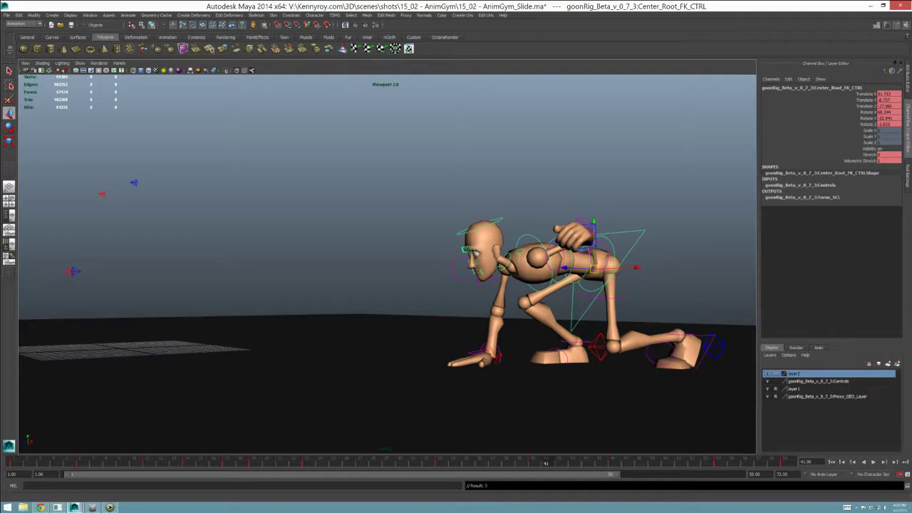
click(372, 235)
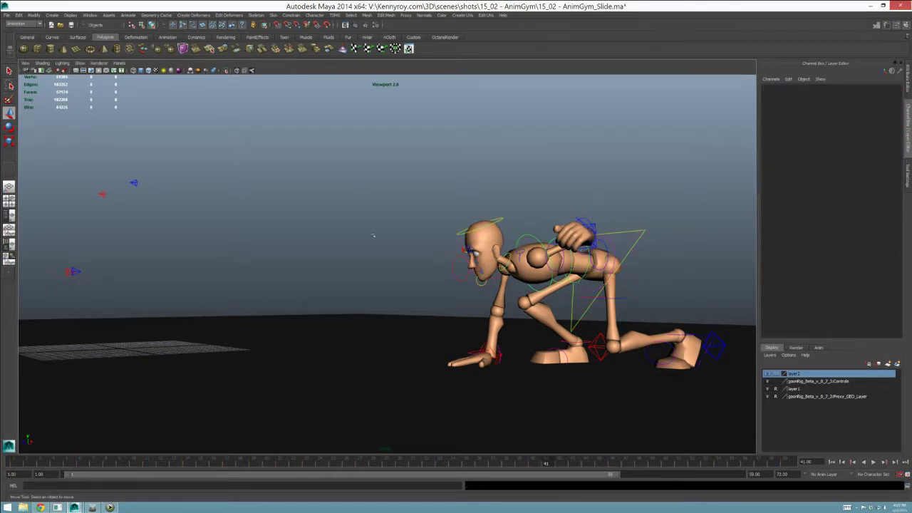
key(alt+v)
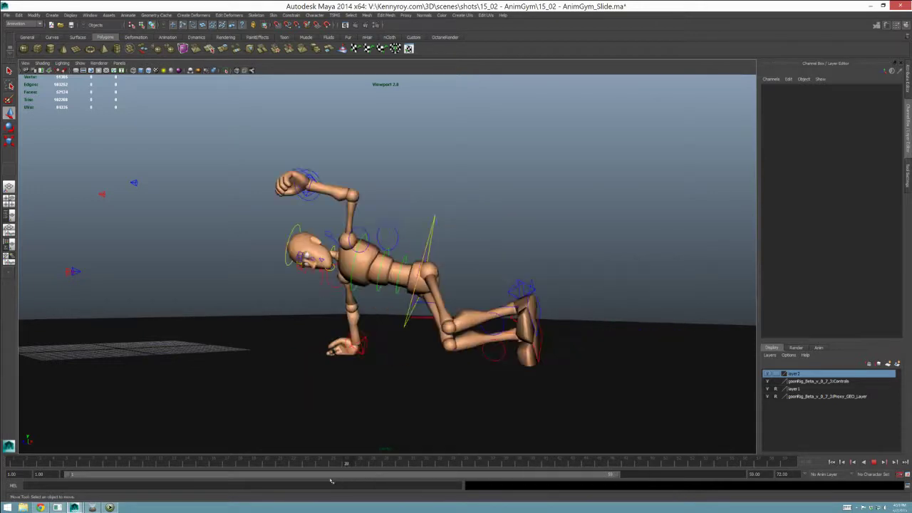
drag(403, 486, 348, 465)
alt+drag(485, 267, 245, 427)
drag(160, 464, 22, 470)
key(alt+v)
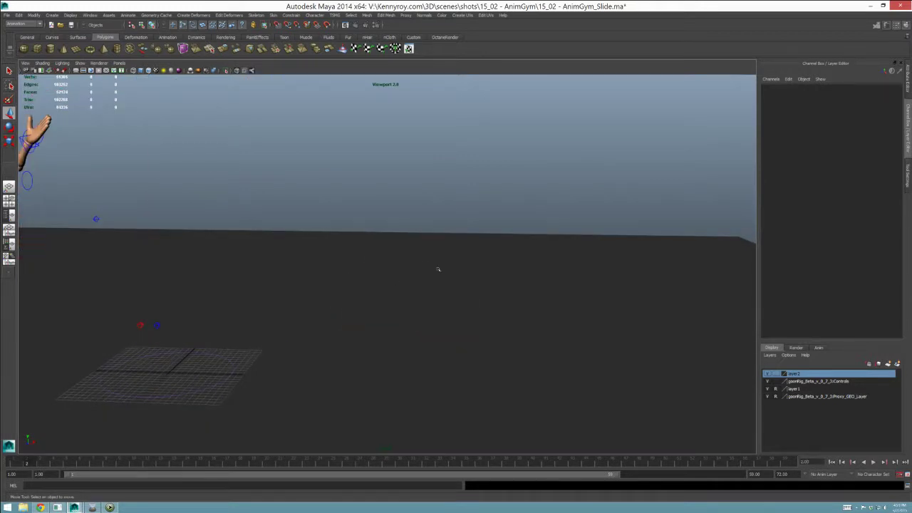
alt+drag(439, 269, 371, 291)
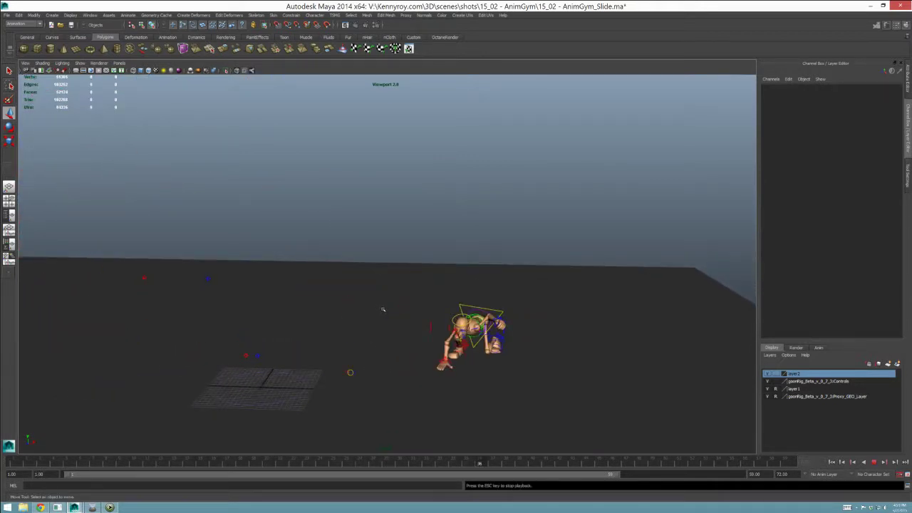
alt+drag(424, 261, 648, 317)
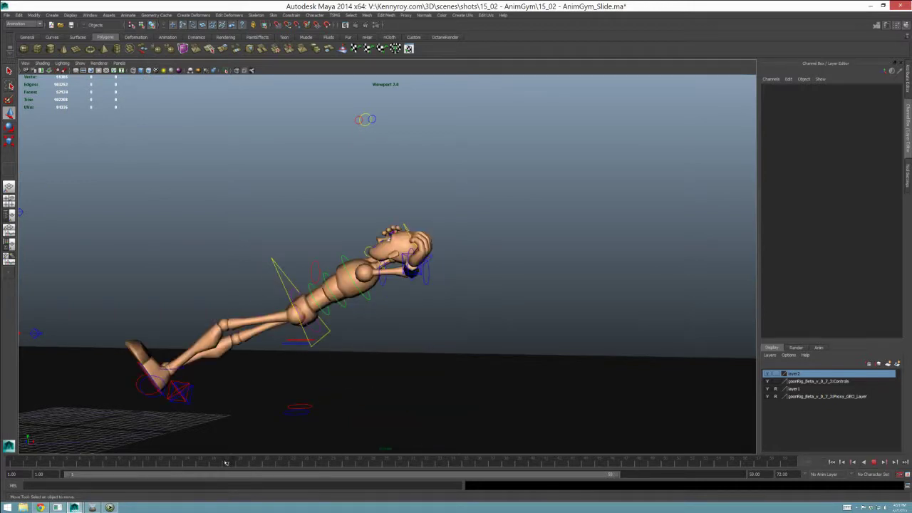
Step: At frame 17, rotate Center_Root_FK_CTRL to lay the airborne torso back and turn the chest upward
mouse_move(225, 463)
mouse_down()
mouse_move(208, 463)
mouse_move(226, 464)
mouse_up()
alt+drag(373, 356, 398, 315)
click(360, 328)
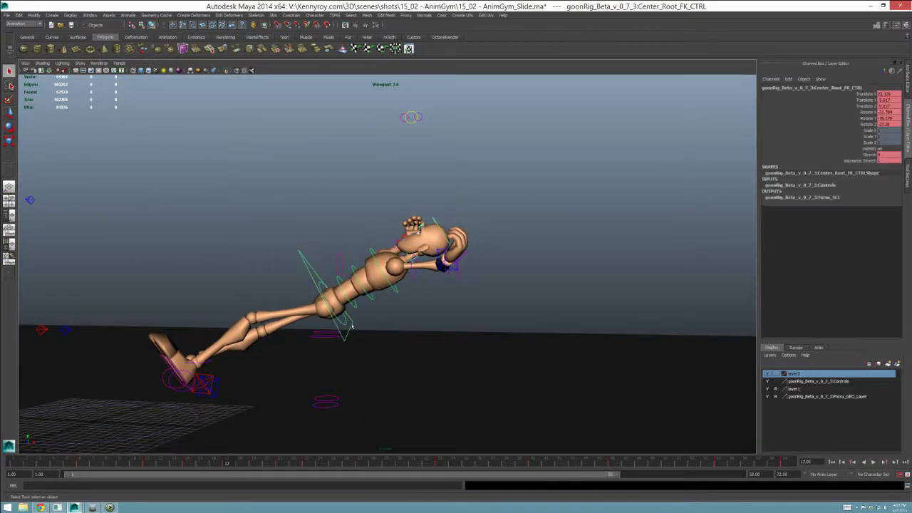
key(e)
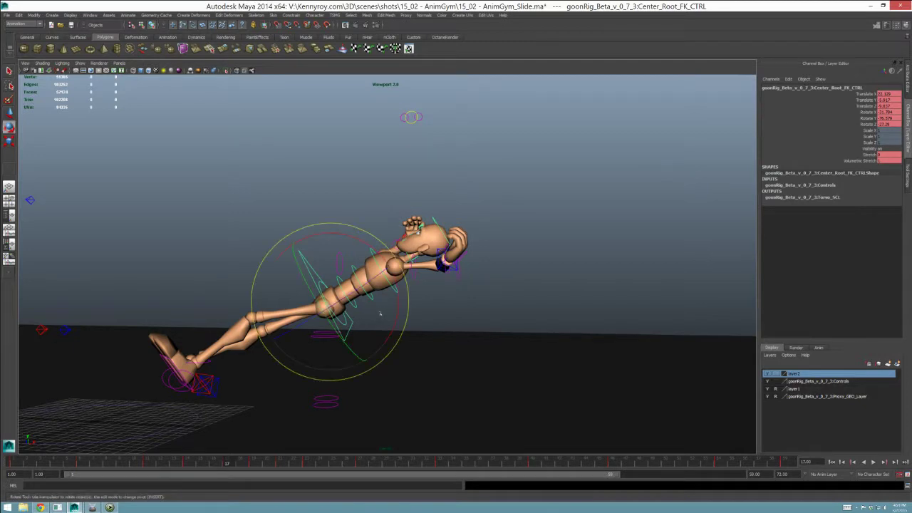
drag(380, 314, 354, 313)
key(q)
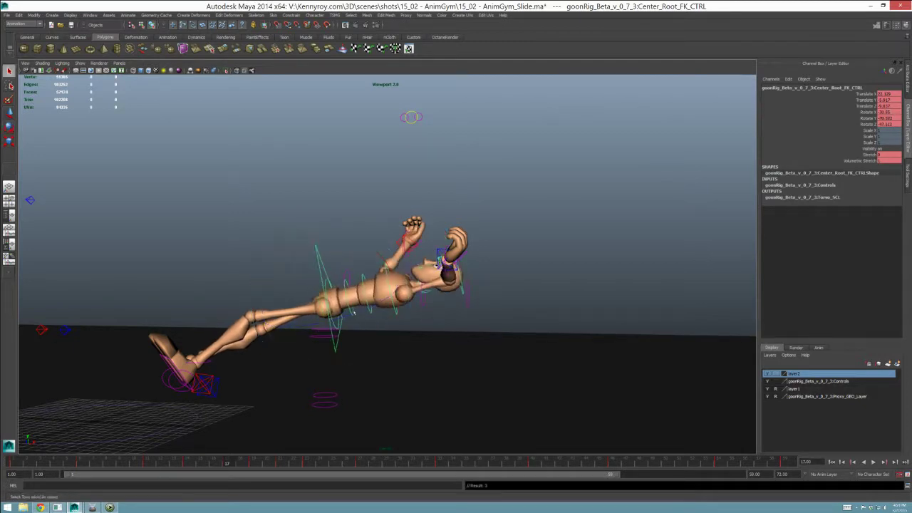
click(349, 316)
key(e)
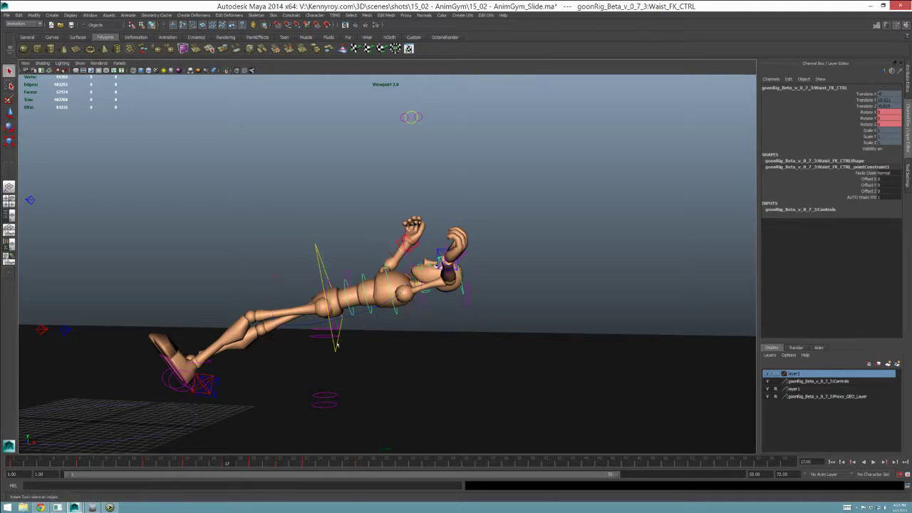
click(366, 329)
drag(365, 330, 370, 357)
drag(397, 270, 396, 259)
key(q)
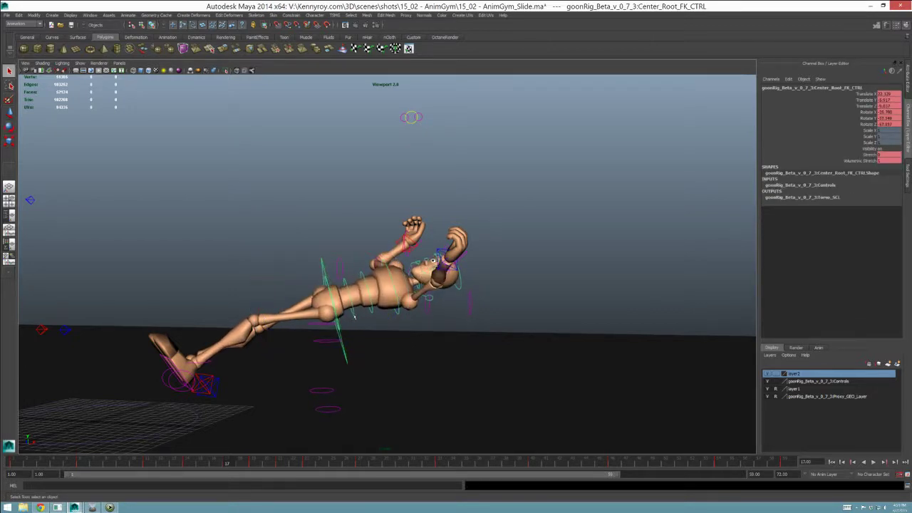
Step: Select the waist, middle spine and chest FK controls and rotate them together to curl the upper body upward
click(353, 314)
shift+click(372, 313)
shift+click(397, 313)
key(e)
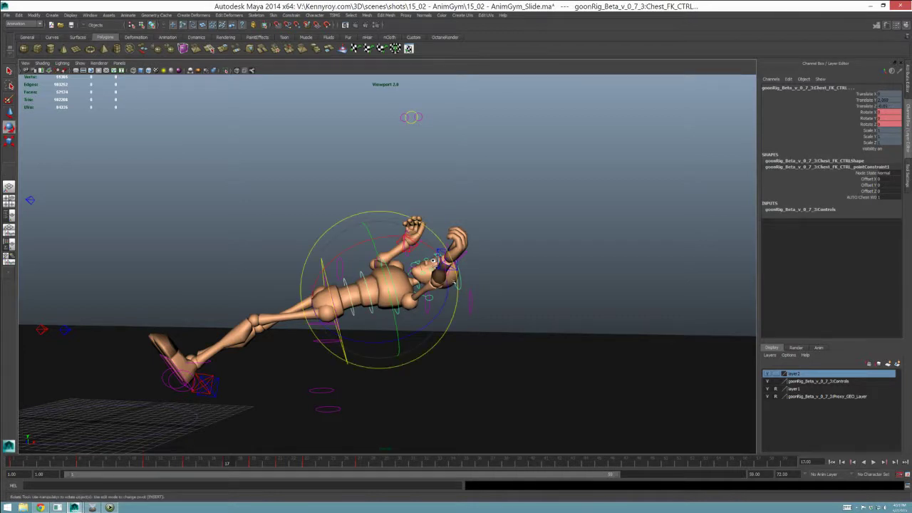
drag(456, 280, 467, 250)
key(q)
Step: Rotate Center_Root_FK_CTRL further at frame 17 to bring the torso closer to horizontal
click(455, 269)
key(w)
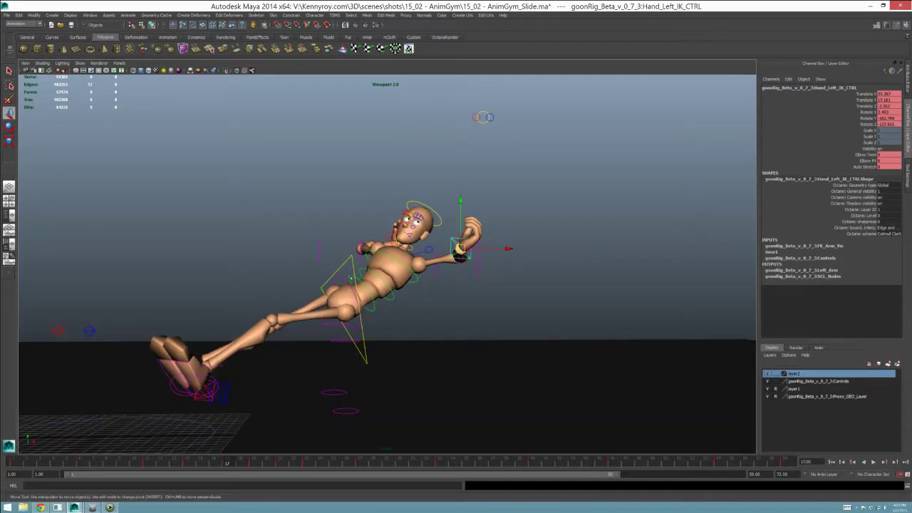
click(355, 280)
key(e)
drag(376, 281, 391, 342)
key(q)
Step: Rotate and move Hand_Left_IK_CTRL in front of the chest, and adjust its Elbow Twist to drop the elbow
click(468, 255)
key(e)
drag(491, 216, 414, 236)
key(w)
drag(461, 249, 436, 306)
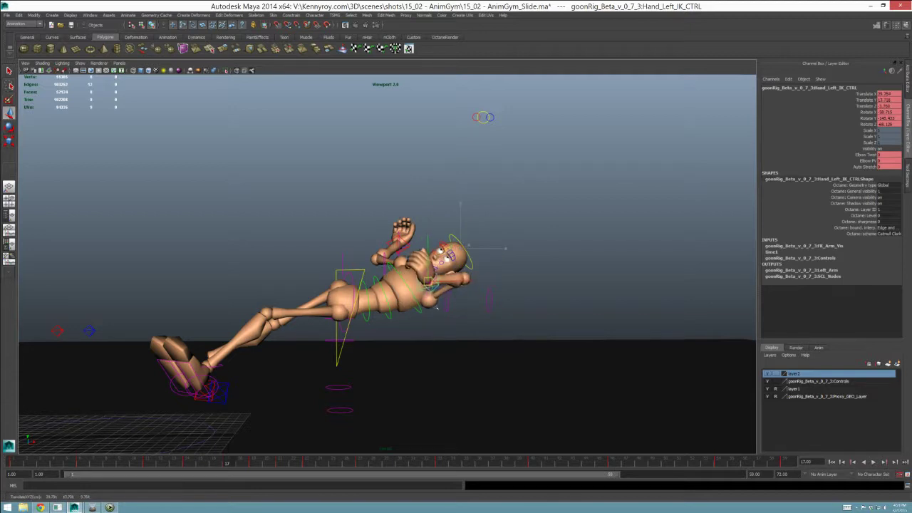
click(847, 155)
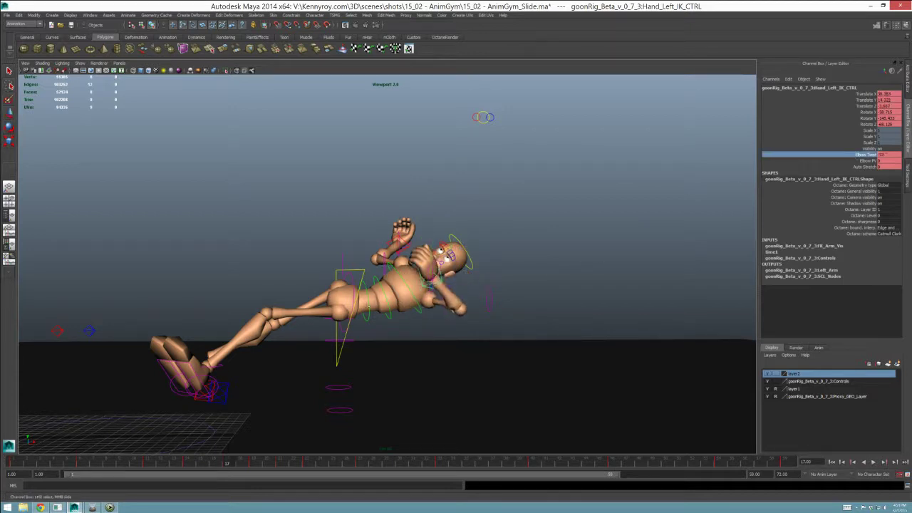
Step: Move Hand_Right_IK_CTRL across the body and rotate it to tuck the right forearm in front of the chest
alt+drag(309, 274, 346, 305)
key(q)
click(400, 244)
alt+drag(401, 268, 460, 262)
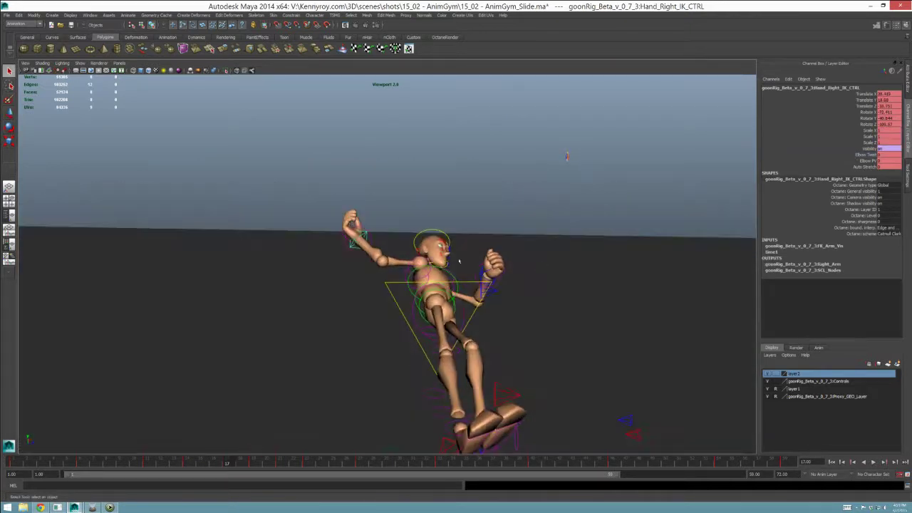
key(w)
middle_drag(400, 254, 505, 263)
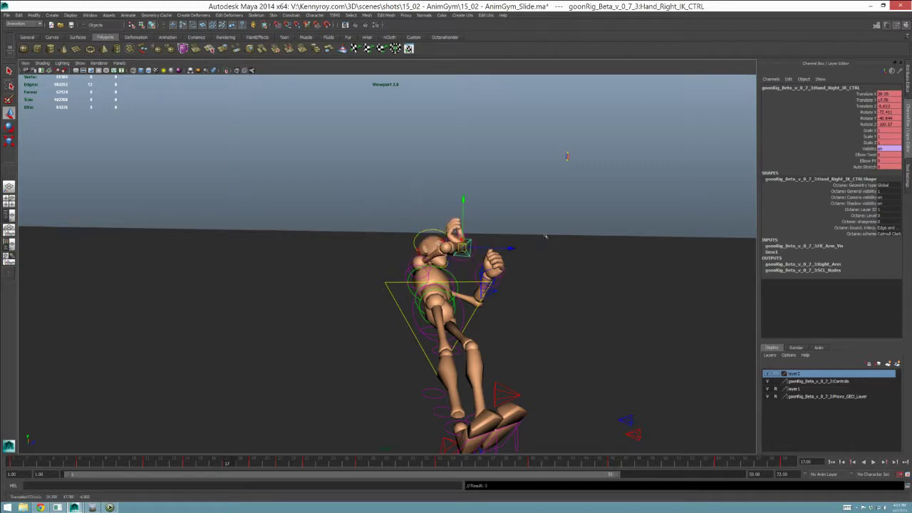
alt+drag(507, 264, 449, 171)
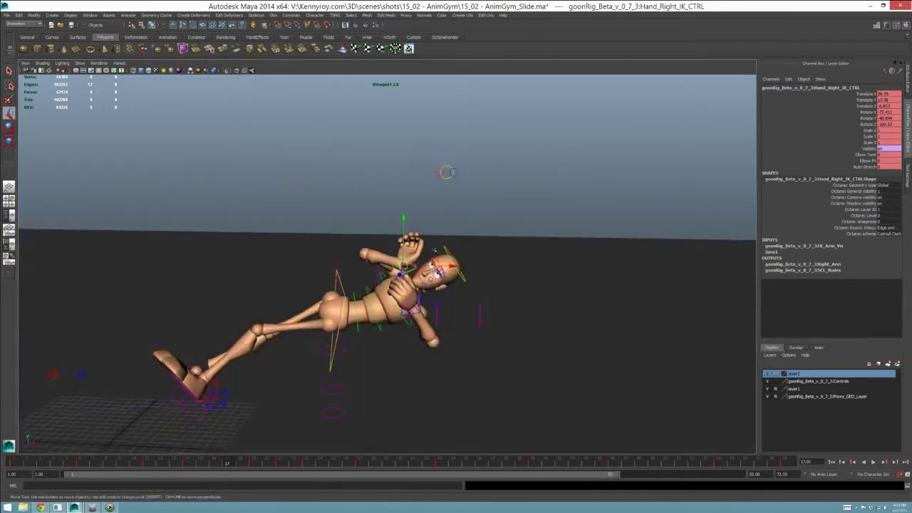
key(e)
drag(428, 250, 477, 291)
key(w)
middle_drag(435, 287, 409, 299)
Step: Rotate the head control to tilt the face forward, and move EyeTarget_CTRL down in front of the character near the floor
alt+drag(457, 277, 469, 259)
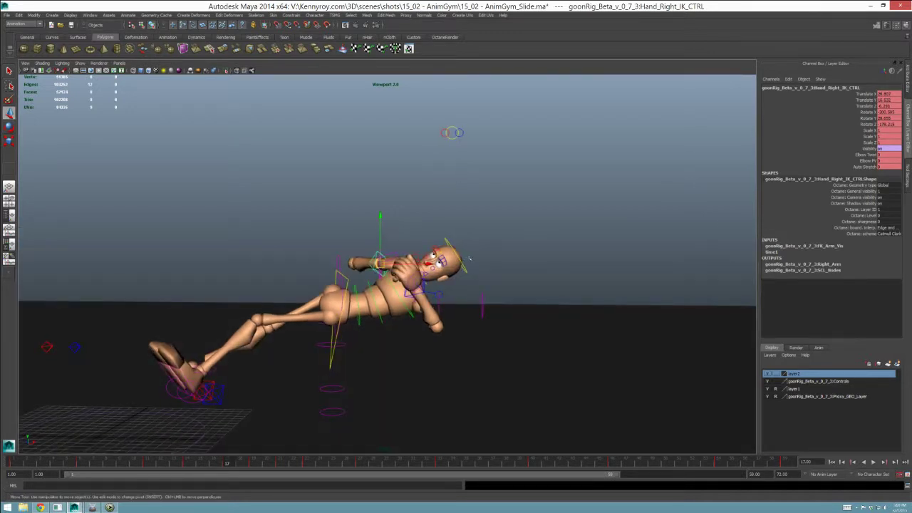
click(465, 272)
key(e)
drag(477, 296, 464, 318)
key(q)
click(452, 132)
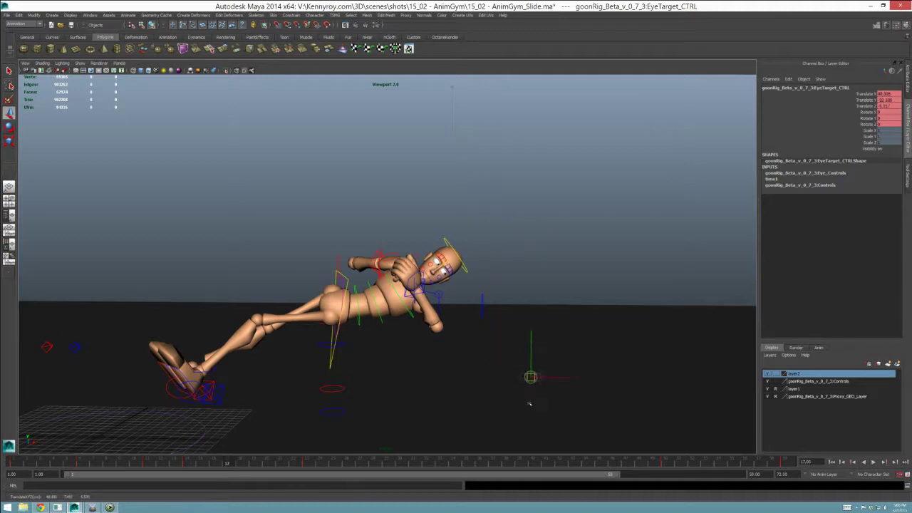
alt+middle_drag(332, 328, 355, 320)
key(q)
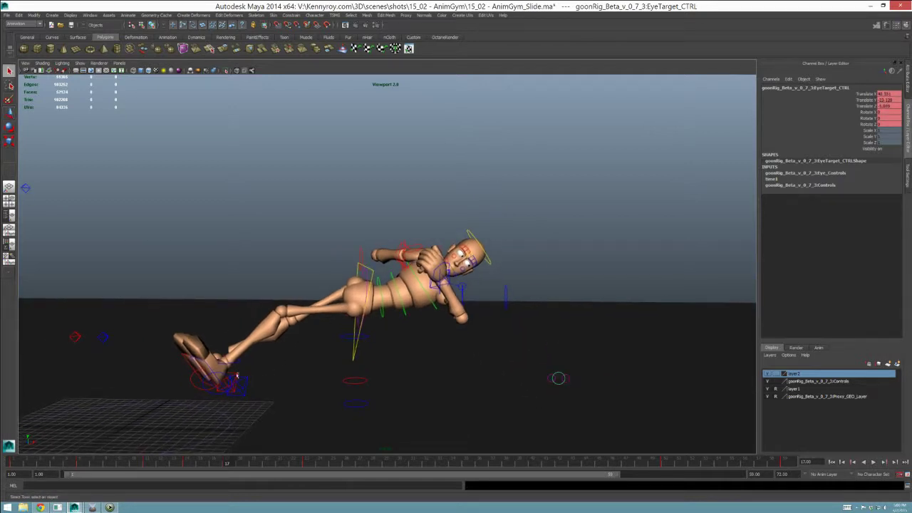
Step: Select both foot IK controls and move them up toward the hips at frame 17 to bend the knees
click(238, 382)
key(comma)
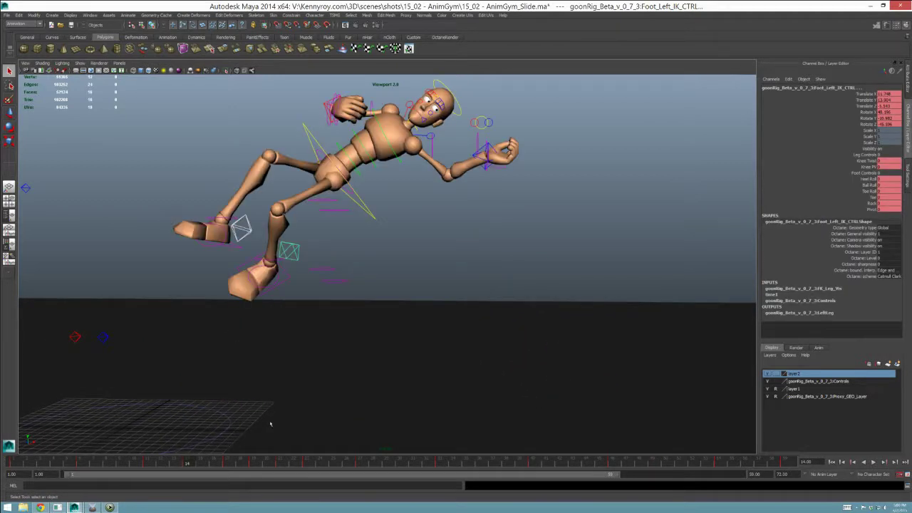
key(period)
key(w)
middle_drag(308, 344, 341, 263)
key(e)
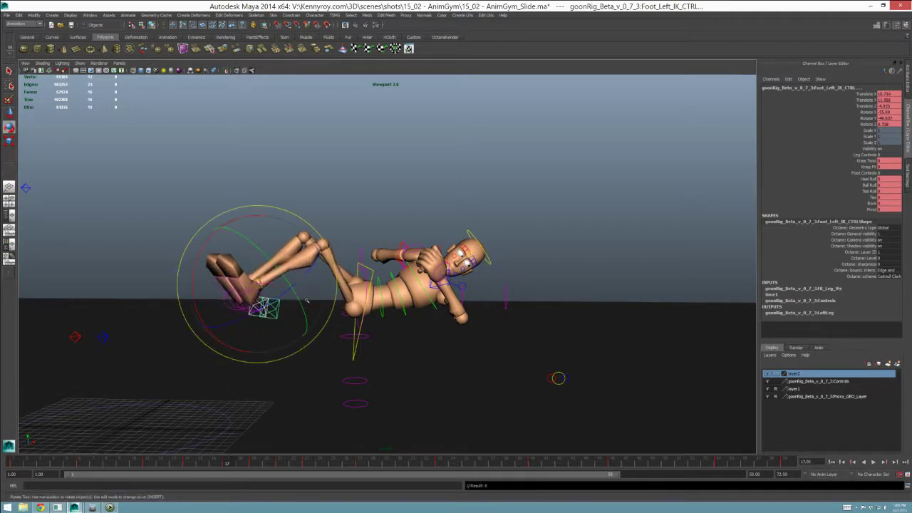
key(q)
Step: Rotate Foot_Left_IK_CTRL to separate the left knee and foot from the right, and select Foot_Right_IK_CTRL
click(276, 311)
key(e)
drag(300, 294, 295, 345)
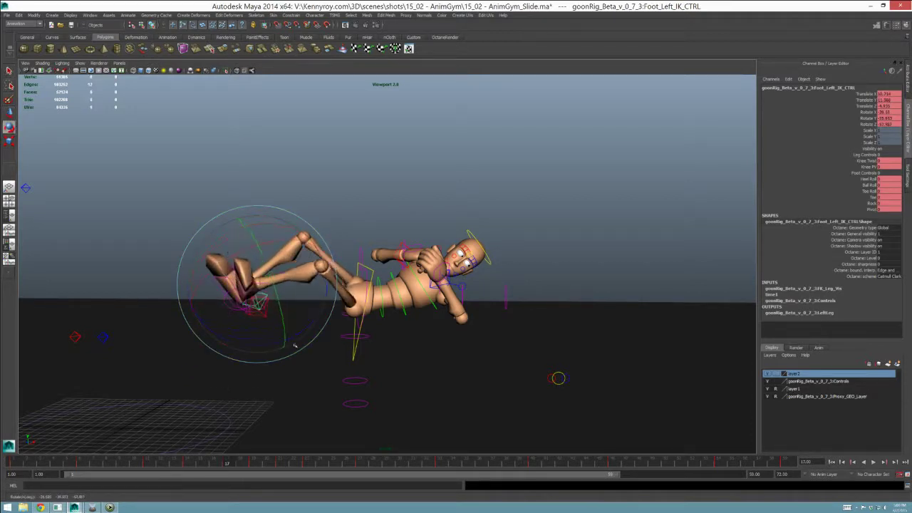
key(q)
click(266, 312)
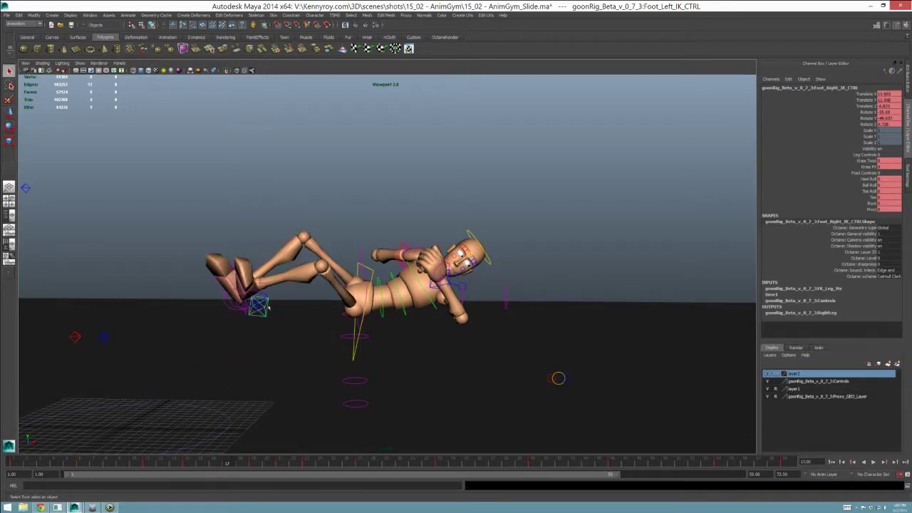
Step: Move Foot_Right_IK_CTRL at frame 17 and rotate it to reangle the right foot and bent leg
key(w)
middle_drag(311, 304, 347, 263)
key(e)
drag(346, 260, 285, 413)
Step: At frame 19, move and rotate Center_Root_FK_CTRL to tip the body onto its upper back with the hips raised
drag(185, 462, 254, 464)
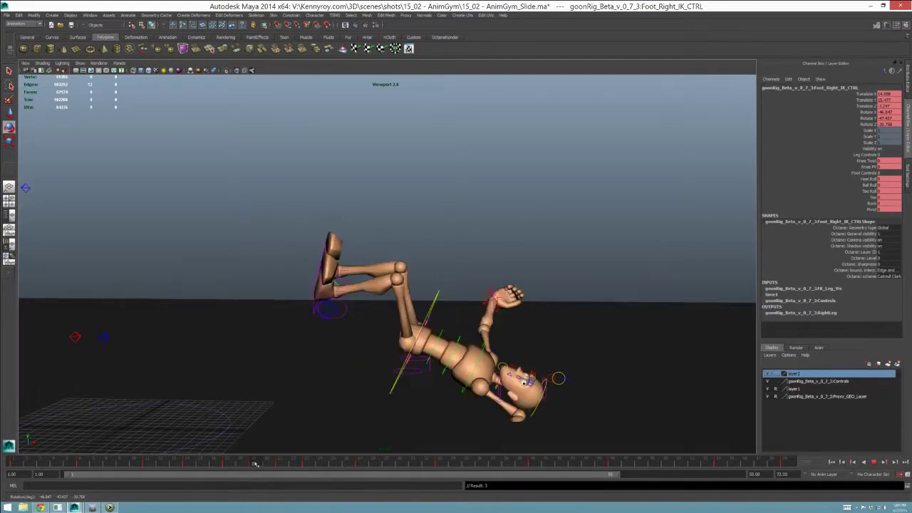
alt+middle_drag(400, 332, 365, 299)
key(q)
click(408, 268)
alt+middle_drag(425, 283, 422, 251)
key(w)
mouse_move(385, 285)
mouse_down()
mouse_move(391, 292)
mouse_move(379, 289)
mouse_up()
key(q)
key(e)
drag(436, 262, 488, 391)
Step: Adjust the spine controls at frame 19 to curve the torso, and reselect Center_Root_FK_CTRL
key(q)
click(402, 288)
shift+click(441, 318)
key(e)
key(q)
click(403, 262)
key(e)
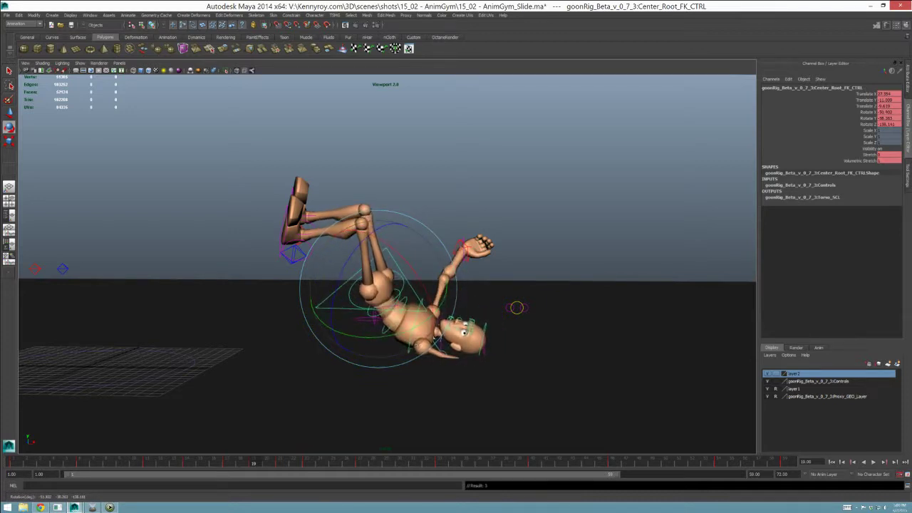
Step: Move and rotate Hand_Left_IK_CTRL at frame 19 to bring the left hand out of the floor and beside the face
key(4)
click(464, 384)
key(5)
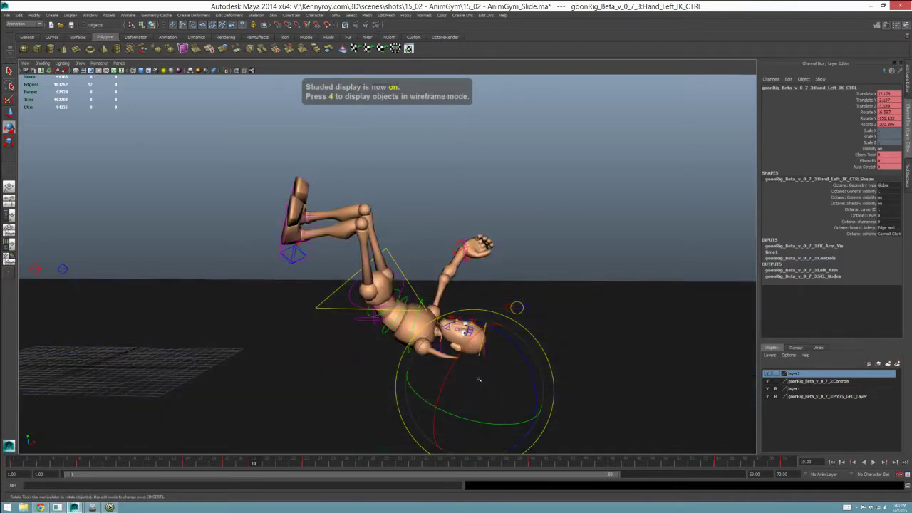
key(w)
alt+drag(483, 379, 449, 392)
drag(420, 402, 460, 325)
key(e)
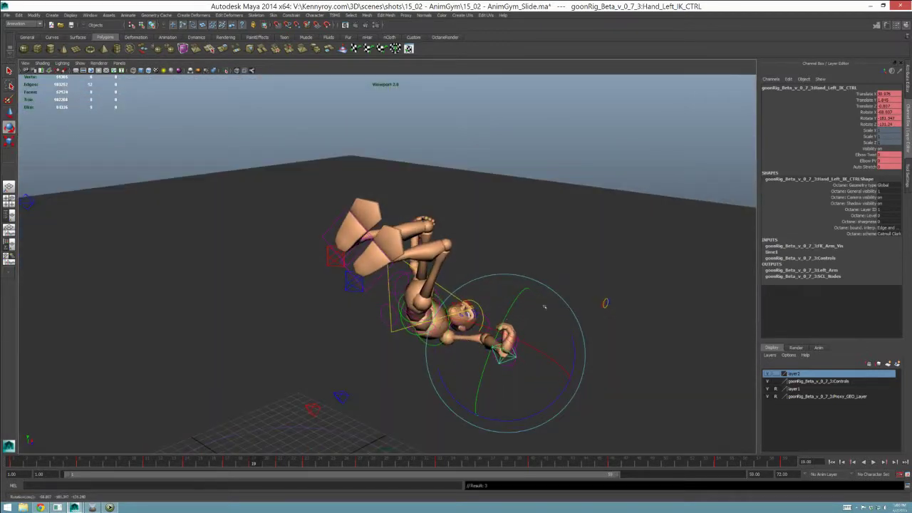
drag(511, 344, 506, 350)
key(w)
drag(505, 352, 474, 333)
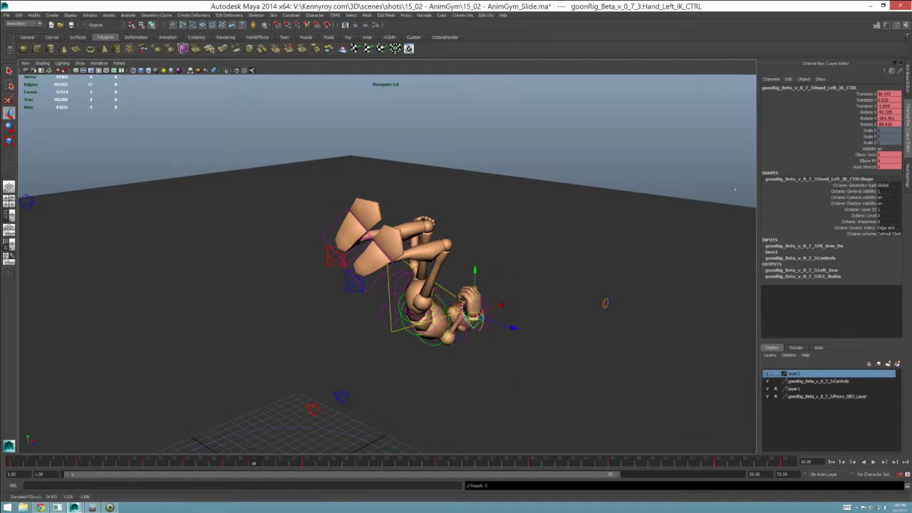
Step: Adjust the left arm's Elbow Twist and reposition Hand_Left_IK_CTRL to fold the left forearm in front of the chest
click(858, 155)
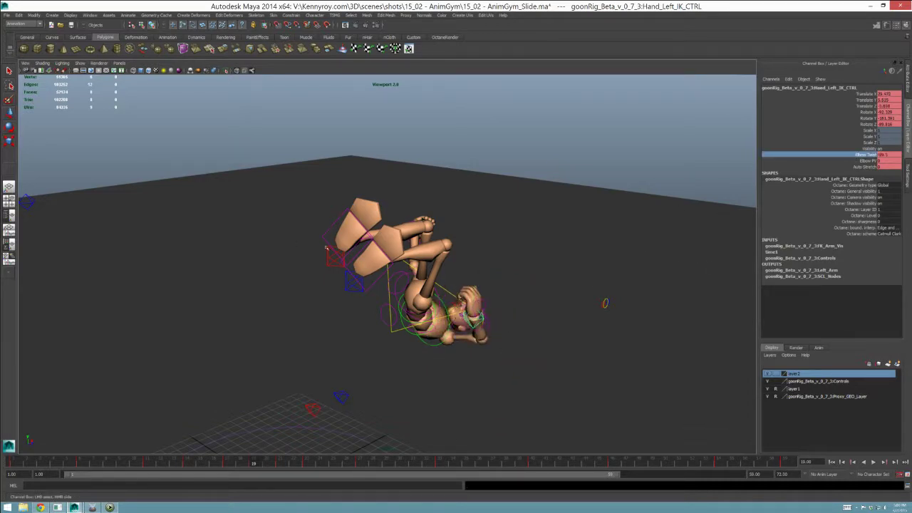
alt+drag(504, 307, 444, 322)
key(w)
drag(323, 312, 423, 348)
key(e)
alt+drag(423, 348, 465, 308)
alt+right_drag(465, 308, 485, 296)
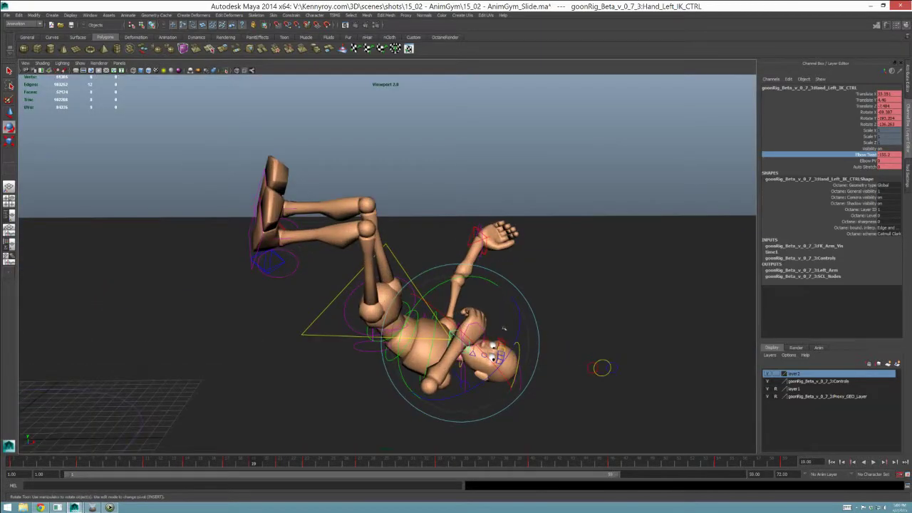
alt+drag(484, 296, 478, 276)
Step: Rotate Center_Root_FK_CTRL at frame 19 to steepen the torso, and move the hips slightly forward toward the head
drag(234, 468, 253, 467)
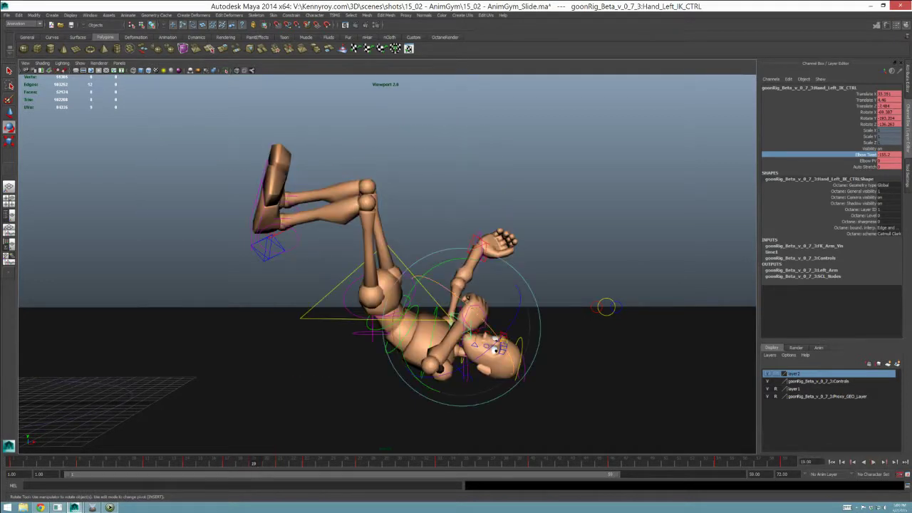
alt+drag(422, 265, 422, 246)
key(q)
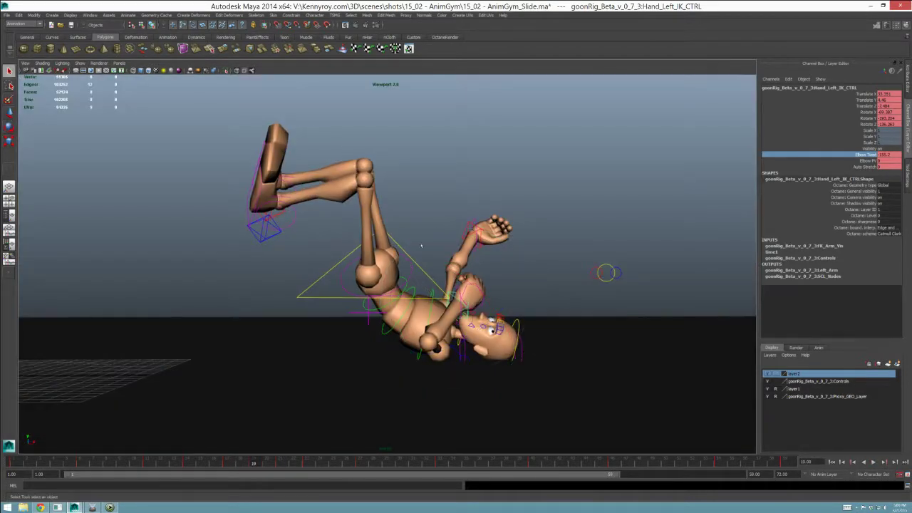
click(401, 245)
key(e)
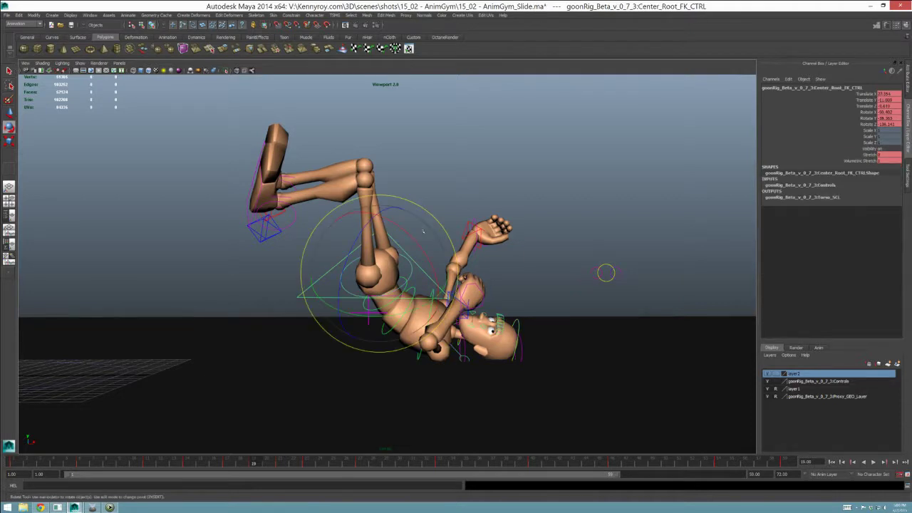
drag(422, 232, 426, 228)
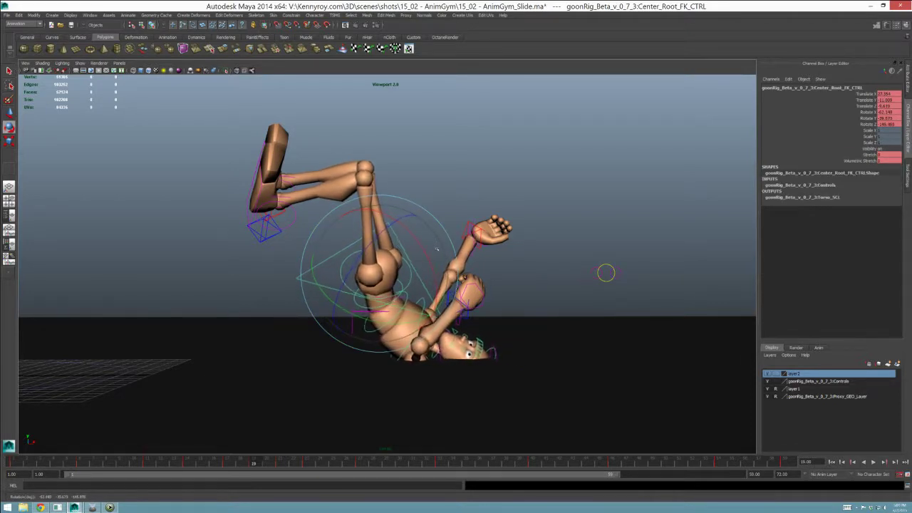
key(w)
drag(379, 274, 397, 281)
Step: Rotate the spine FK controls at frame 19 to lift the head above the floor, and play back the landing
click(377, 308)
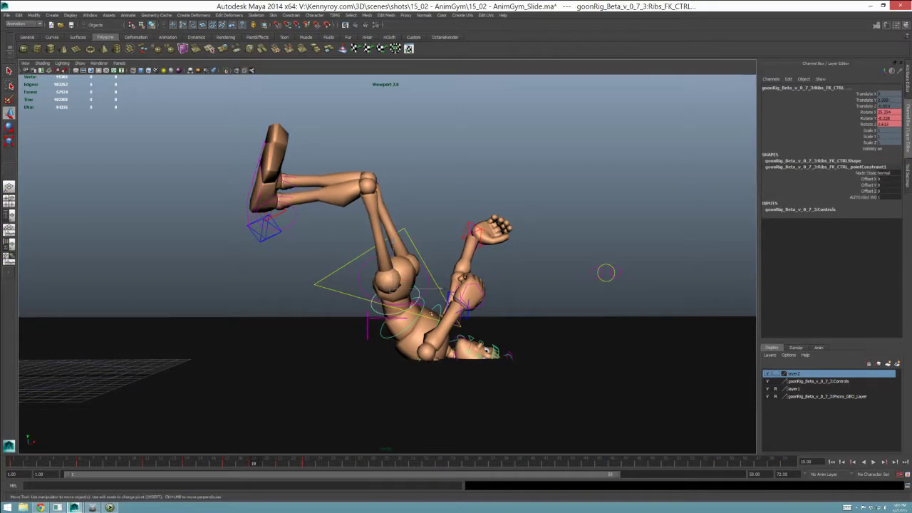
click(439, 308)
key(e)
drag(478, 288, 549, 244)
drag(230, 467, 228, 465)
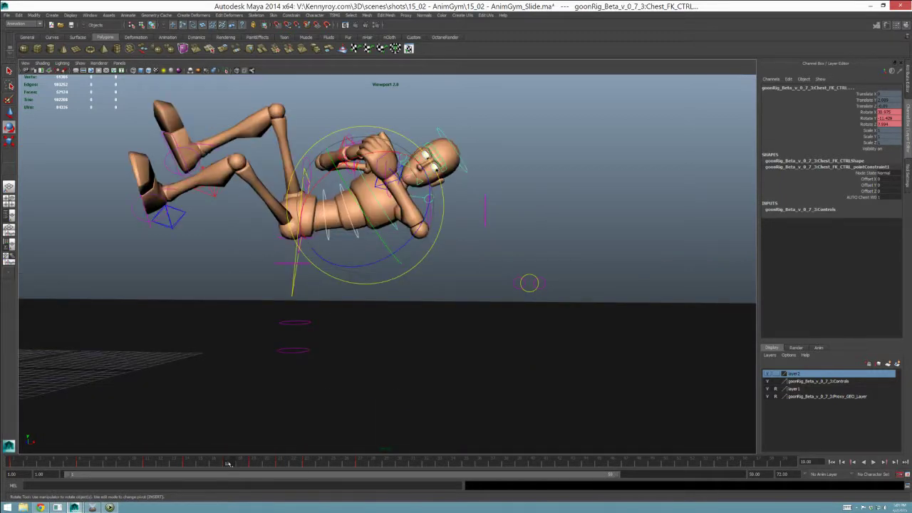
key(alt+v)
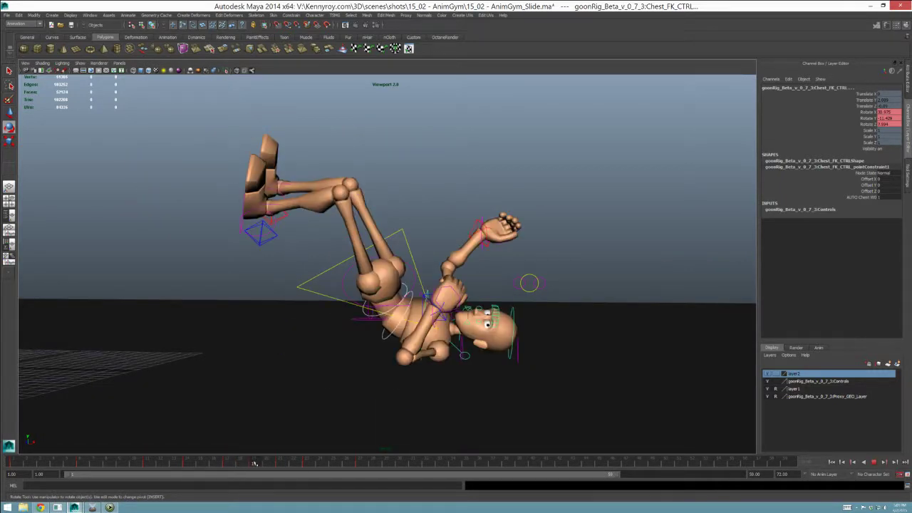
key(alt+v)
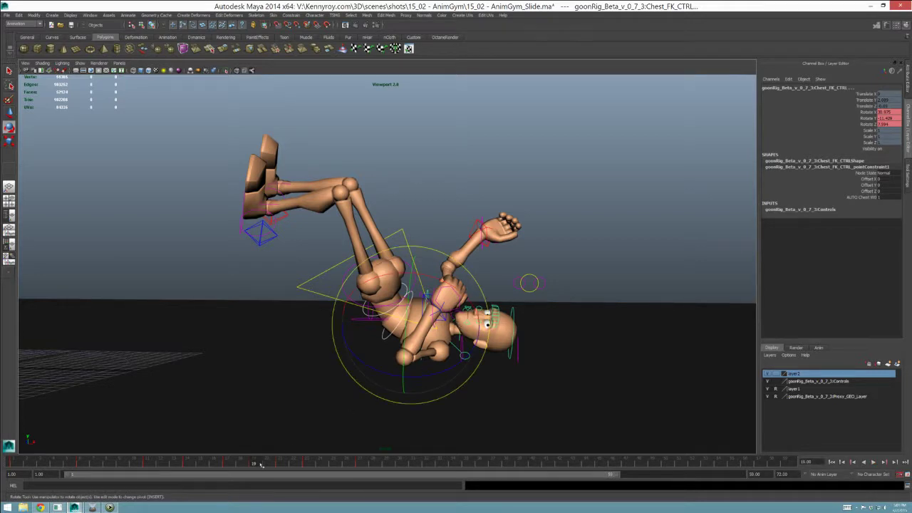
Step: Move and rotate Hand_Right_IK_CTRL at frame 19 to bend the right arm over the chest and head
click(479, 221)
drag(488, 196, 474, 228)
alt+drag(474, 228, 470, 298)
key(w)
key(e)
alt+drag(471, 298, 409, 327)
key(w)
mouse_move(374, 324)
middle_down()
mouse_move(397, 333)
mouse_move(381, 329)
middle_up()
key(e)
drag(371, 324, 341, 360)
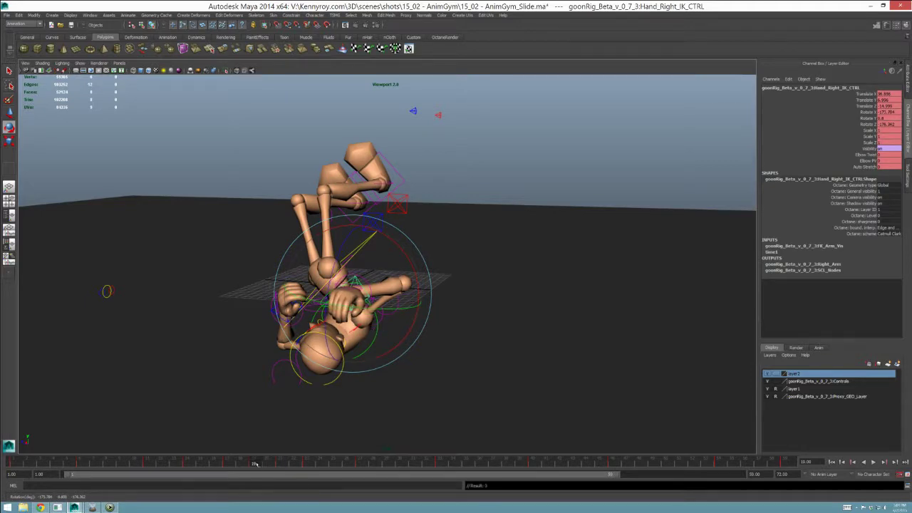
Step: At frame 21, move Center_Root_FK_CTRL slightly upward and key its translation
drag(257, 464, 280, 464)
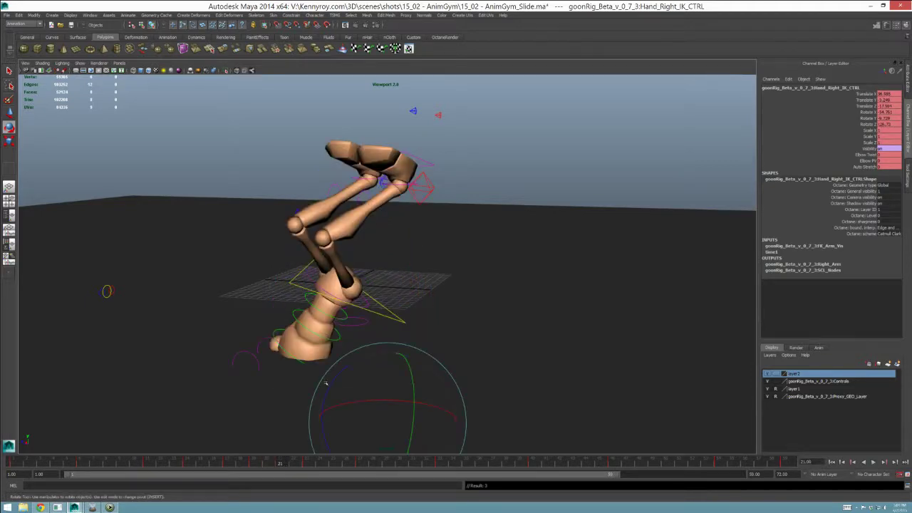
alt+drag(382, 366, 416, 316)
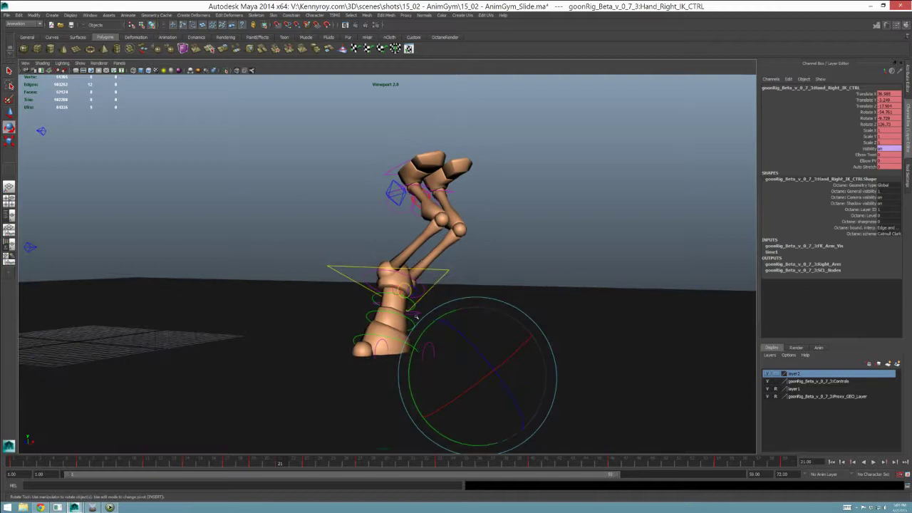
key(q)
click(440, 272)
alt+middle_drag(445, 290, 453, 282)
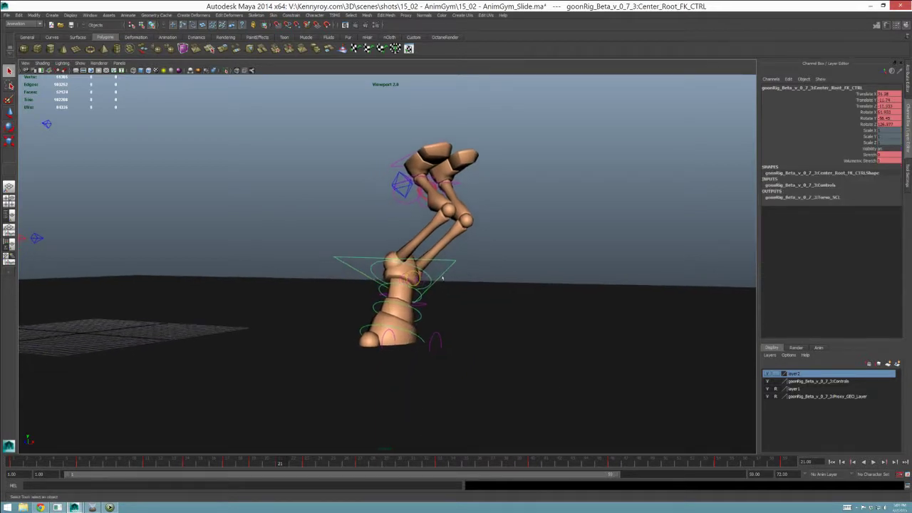
key(w)
drag(405, 276, 408, 268)
key(shift+w)
Step: Rotate Center_Root_FK_CTRL at frame 21 to tilt the hips and torso, and key its rotation
key(q)
click(425, 288)
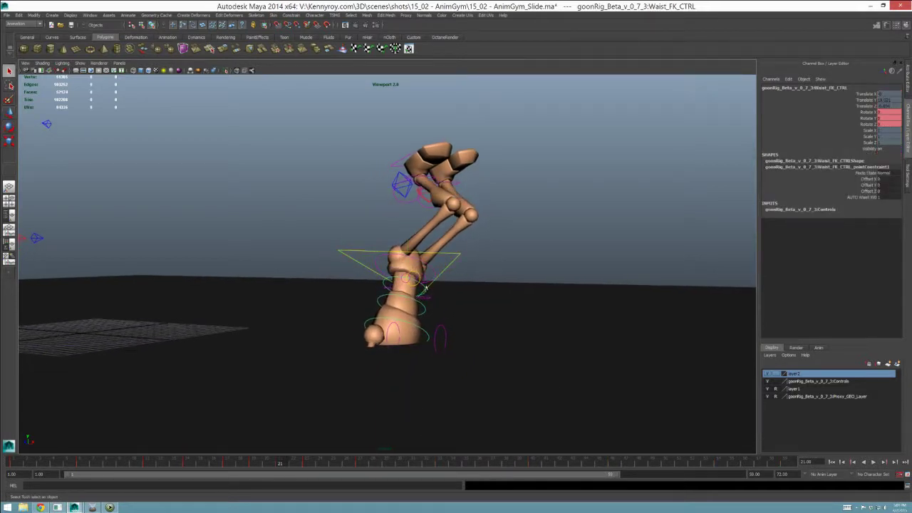
click(456, 253)
key(e)
drag(466, 273, 456, 297)
key(shift+e)
Step: Select the spine FK controls at frame 21 and rotate them to bend the upper body and raise the head above the floor
key(q)
click(428, 281)
click(417, 293)
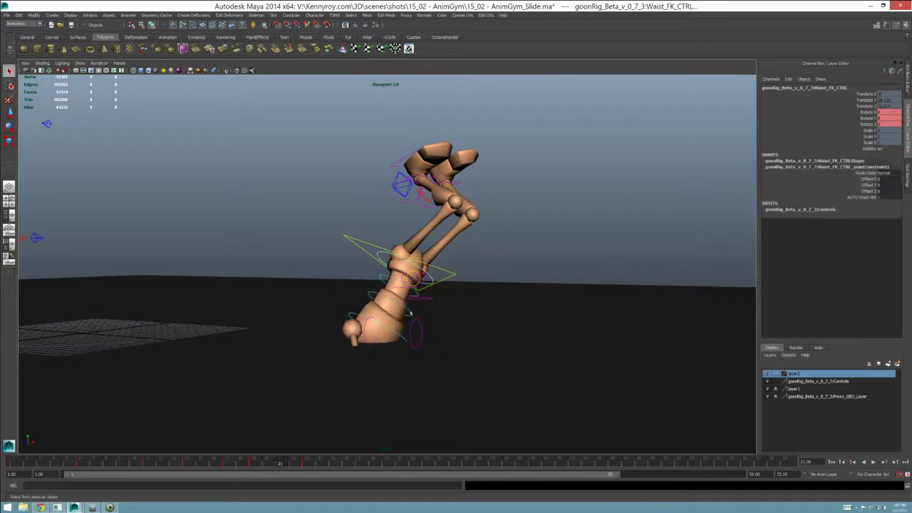
key(e)
drag(421, 364, 463, 357)
Step: Rotate Center_Root_FK_CTRL at frame 21 to bring the hips over the shoulders, and play back the roll
key(q)
click(392, 256)
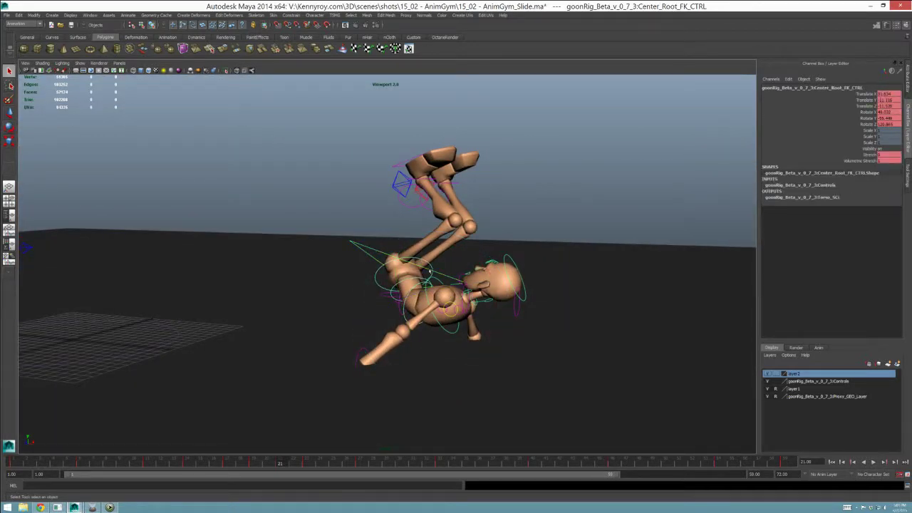
key(e)
drag(444, 261, 380, 284)
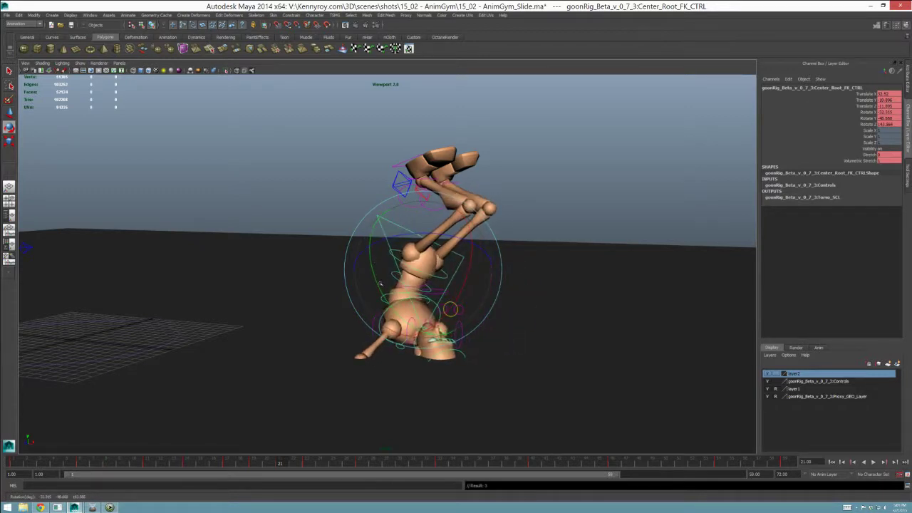
drag(255, 462, 252, 462)
key(alt+v)
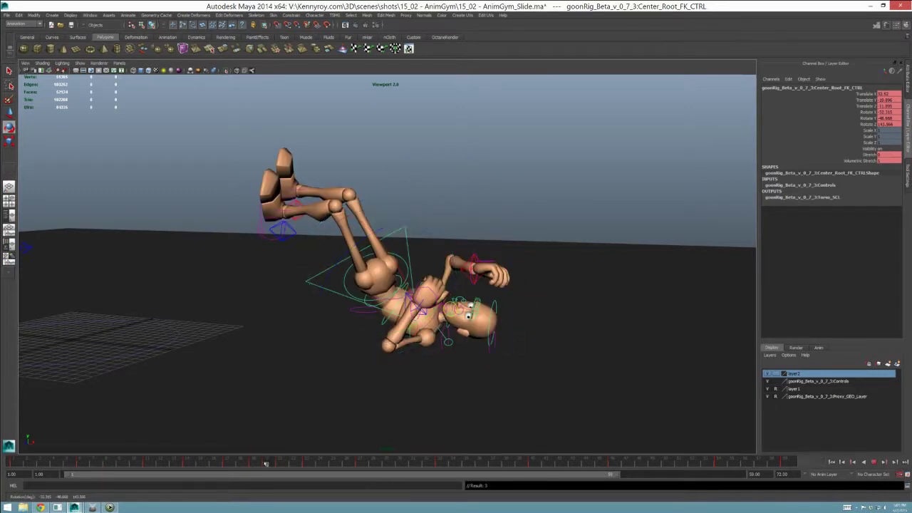
key(alt+v)
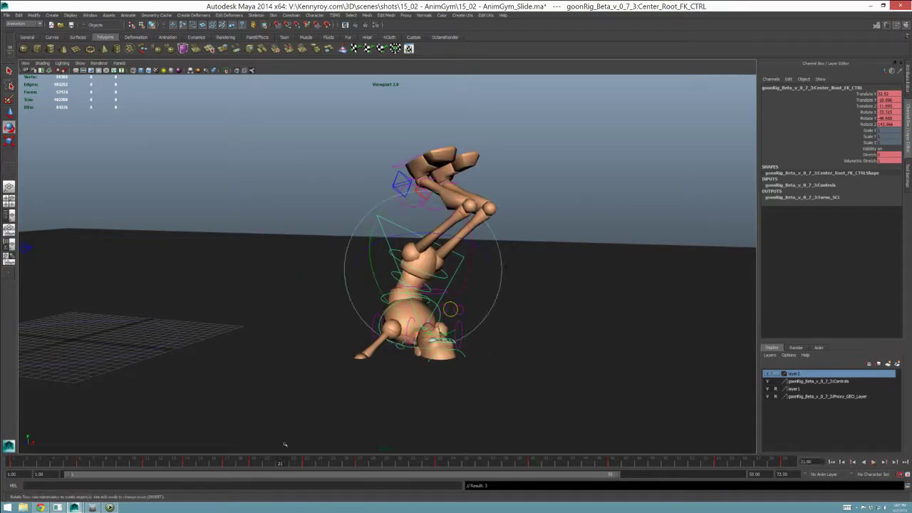
Step: Move Hand_Right_IK_CTRL at frame 21 up out of the floor to bend the right arm beside the head
alt+drag(476, 326, 462, 332)
key(4)
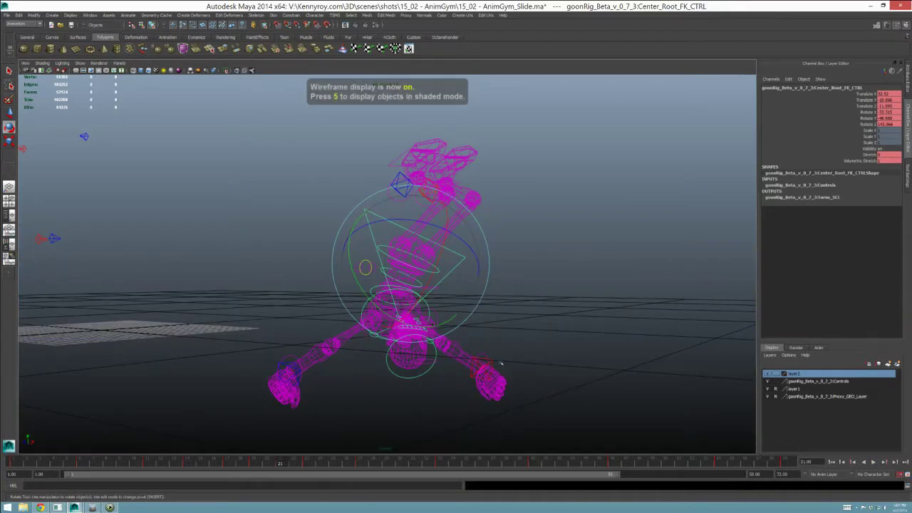
click(494, 362)
click(493, 363)
key(5)
key(w)
mouse_move(490, 368)
alt+mouse_down()
mouse_move(467, 302)
mouse_move(480, 258)
mouse_move(277, 354)
mouse_move(350, 363)
mouse_move(413, 349)
alt+mouse_up()
key(e)
key(w)
drag(478, 316, 484, 308)
mouse_move(328, 460)
mouse_down()
mouse_move(308, 464)
mouse_move(362, 463)
mouse_move(243, 464)
mouse_move(280, 485)
mouse_up()
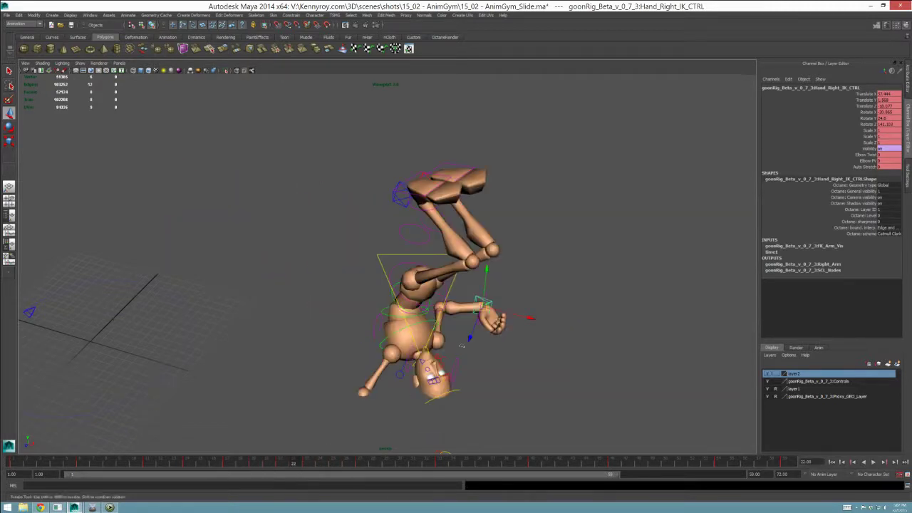
alt+drag(462, 345, 347, 302)
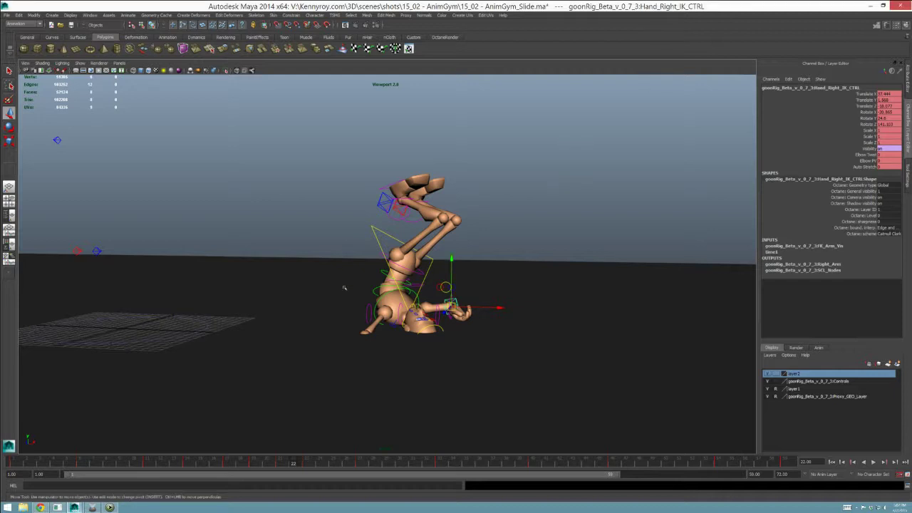
Step: Move Hand_Left_IK_CTRL above the floor at frame 21 and rotate it to straighten the left wrist
mouse_move(255, 464)
mouse_down()
mouse_move(362, 474)
mouse_move(229, 470)
mouse_move(268, 489)
mouse_move(298, 487)
mouse_move(232, 485)
mouse_move(253, 465)
mouse_move(281, 463)
mouse_up()
key(q)
click(368, 194)
alt+drag(436, 371, 420, 317)
key(w)
key(e)
drag(431, 348, 453, 354)
alt+drag(451, 352, 318, 340)
key(period)
drag(308, 345, 294, 355)
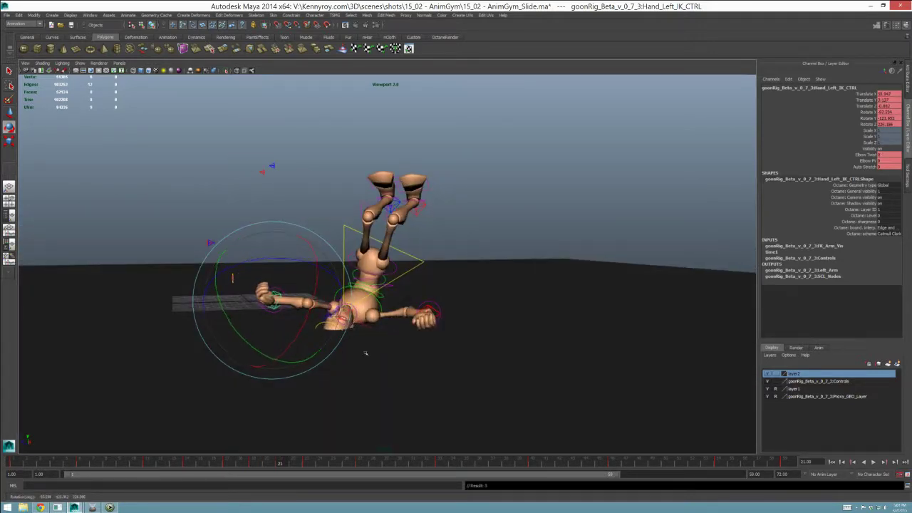
Step: Adjust the left Elbow Twist at frame 21 and move Hand_Left_IK_CTRL inward to fold the arm across the chest
key(w)
drag(273, 300, 295, 309)
click(866, 149)
click(864, 160)
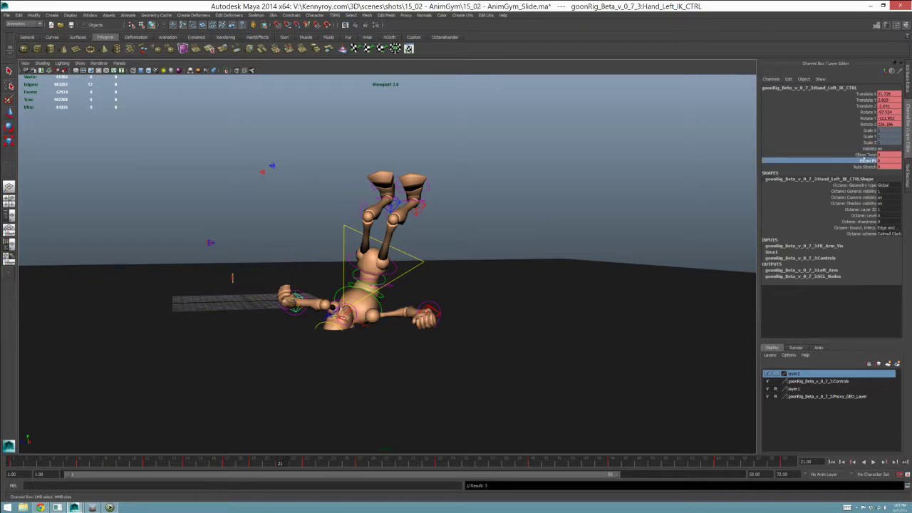
click(866, 154)
alt+drag(470, 261, 578, 255)
middle_drag(578, 254, 351, 288)
key(w)
drag(397, 298, 400, 286)
key(e)
mouse_move(399, 287)
alt+right_down()
mouse_move(412, 287)
mouse_move(389, 284)
alt+right_up()
alt+middle_drag(389, 283, 397, 314)
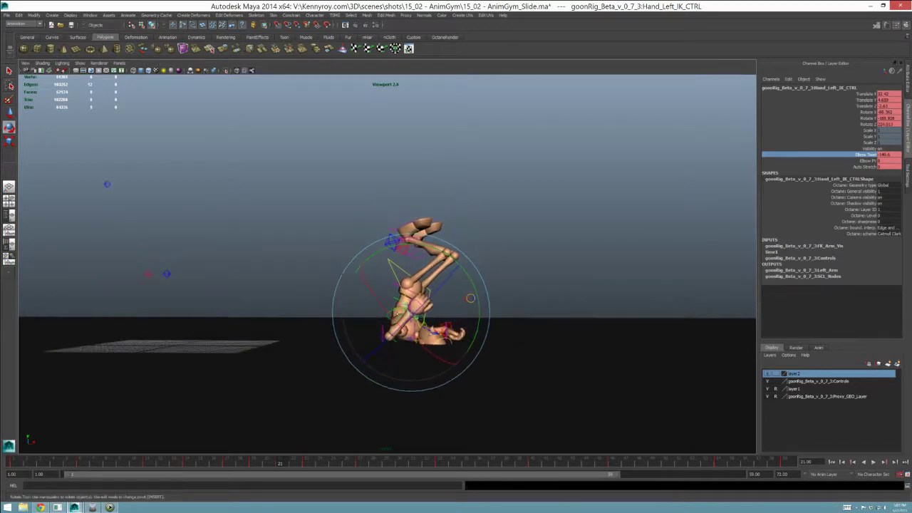
Step: Step between the keys at frames 19 and 21 to compare the left arm's motion through the roll
key(comma)
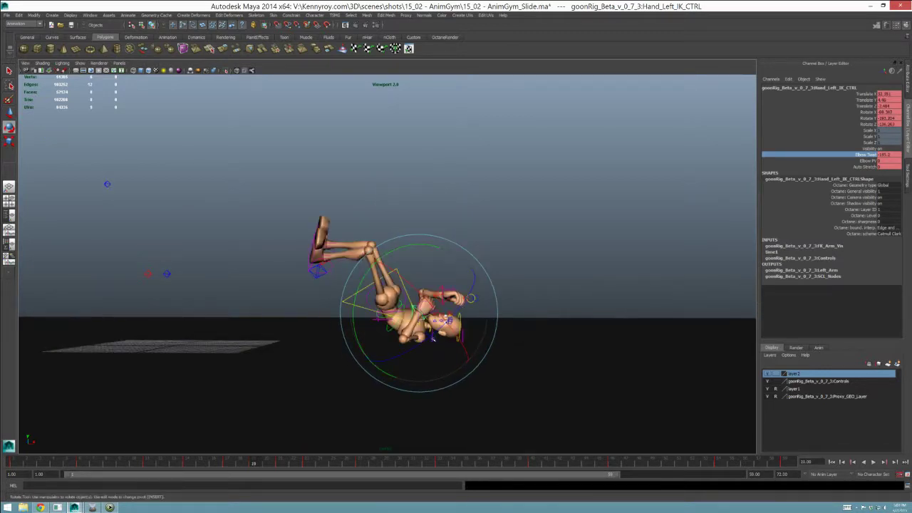
key(period)
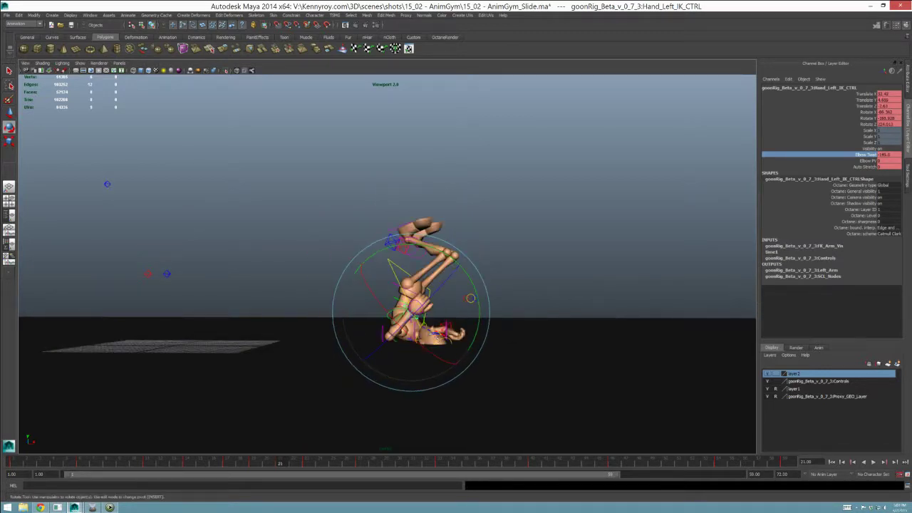
key(comma)
key(comma)
key(alt+period)
key(alt+period)
key(alt+period)
key(alt+period)
key(alt+period)
key(alt+period)
Step: Move and rotate Hand_Left_IK_CTRL at frame 21 to refine the left hand's arc, and scrub to frame 23
key(w)
drag(411, 314, 405, 290)
key(e)
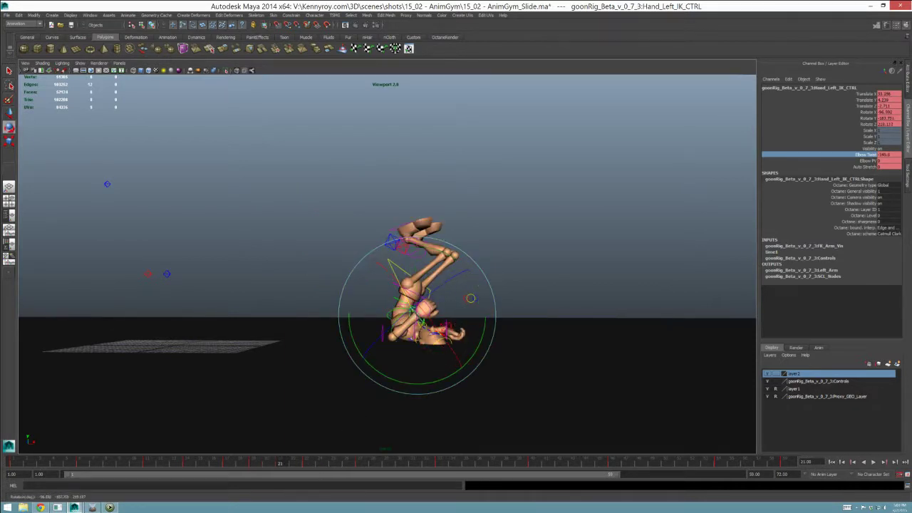
drag(282, 464, 306, 464)
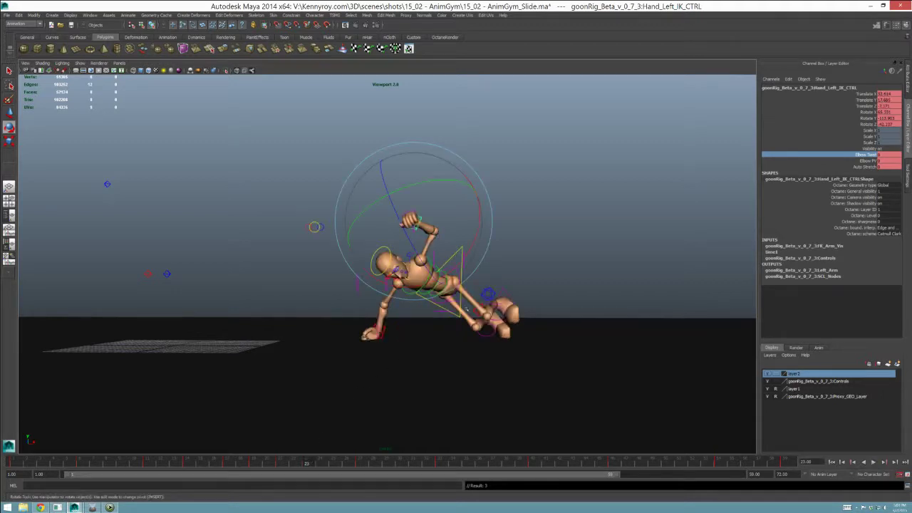
Step: Lower and rotate Hand_Left_IK_CTRL at frame 23 to bring the left hand down near the floor, and play the roll to check it
alt+drag(467, 282, 403, 319)
key(e)
key(w)
middle_drag(414, 328, 405, 347)
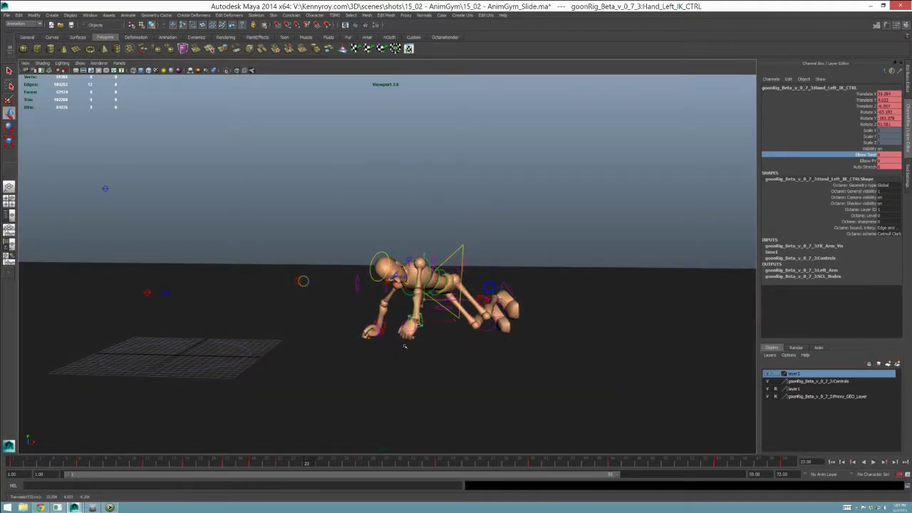
alt+drag(406, 337, 408, 320)
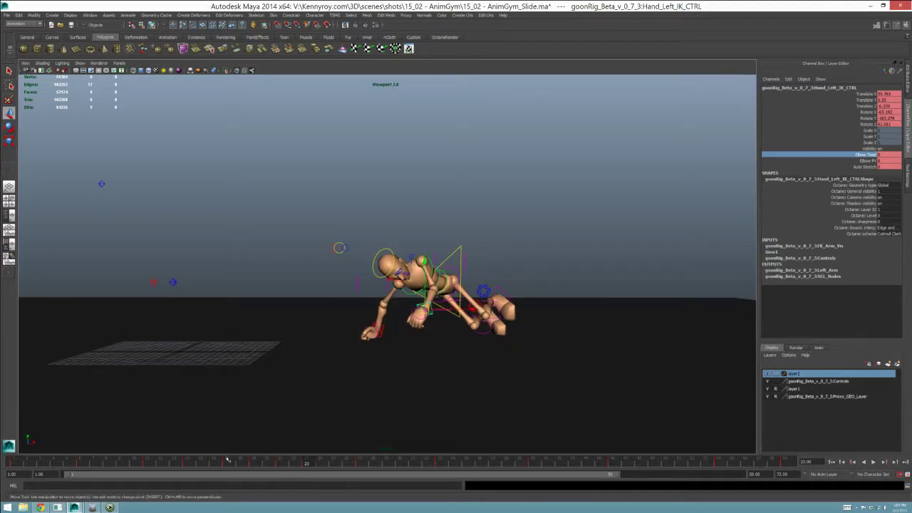
key(alt+v)
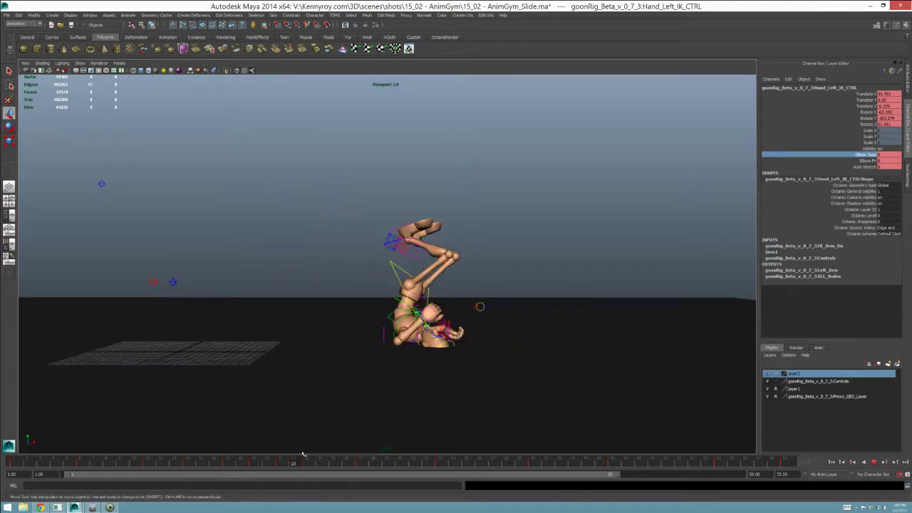
click(305, 457)
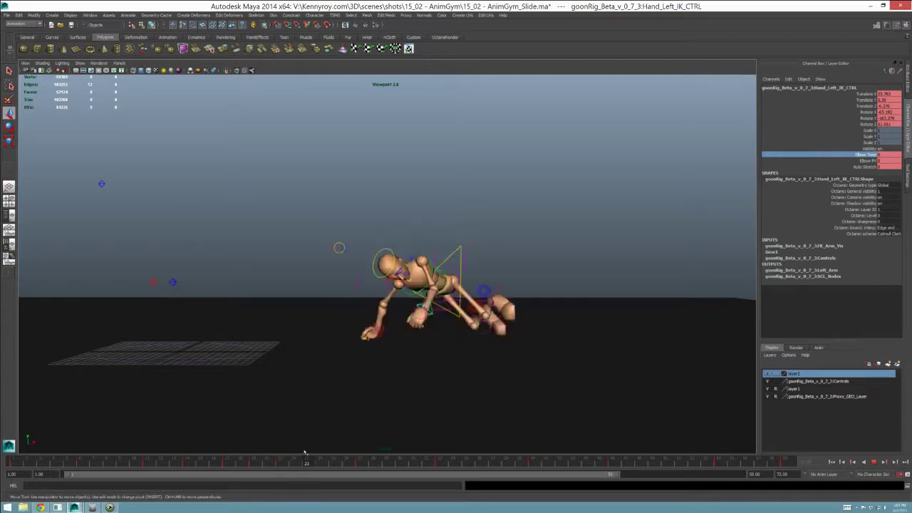
Step: Rotate Center_Root_FK_CTRL at frame 23 to reorient the hips and torso above the floor
alt+drag(399, 350, 400, 352)
key(q)
click(449, 282)
mouse_move(449, 281)
alt+mouse_down()
mouse_move(451, 291)
mouse_move(432, 284)
mouse_move(426, 294)
mouse_move(435, 279)
alt+mouse_up()
key(w)
key(e)
drag(430, 311, 426, 330)
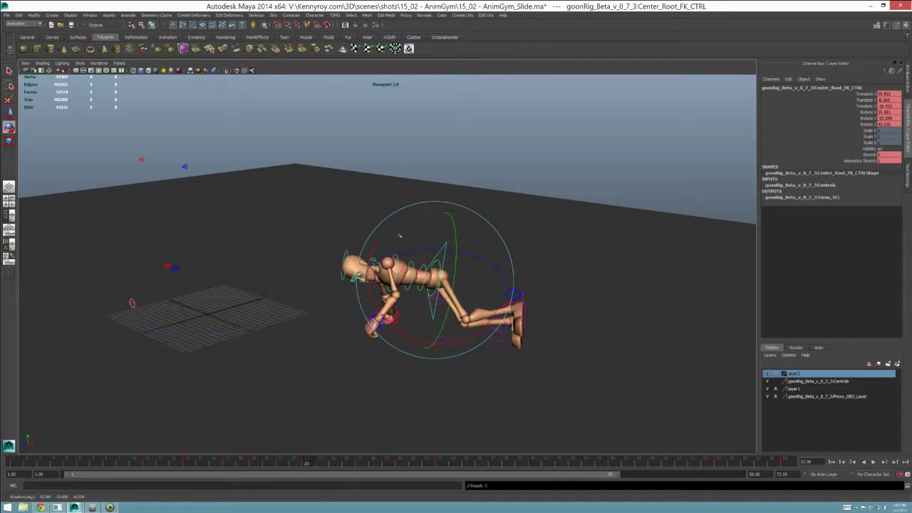
drag(400, 236, 397, 246)
Step: Select the root, hip, waist, ribs and chest FK controls at frame 23 and rotate them together to curl the torso forward
alt+right_drag(403, 258, 488, 287)
alt+drag(488, 287, 491, 270)
key(q)
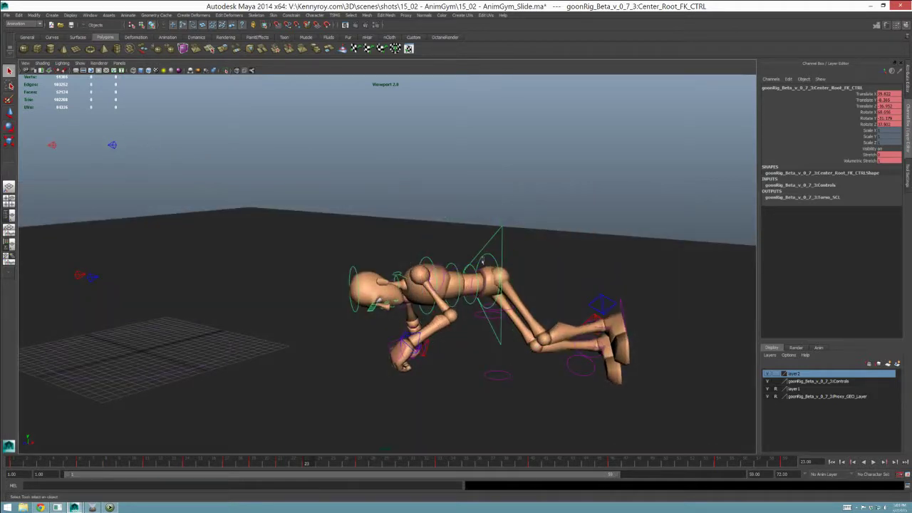
click(487, 261)
click(481, 262)
click(465, 271)
shift+click(458, 271)
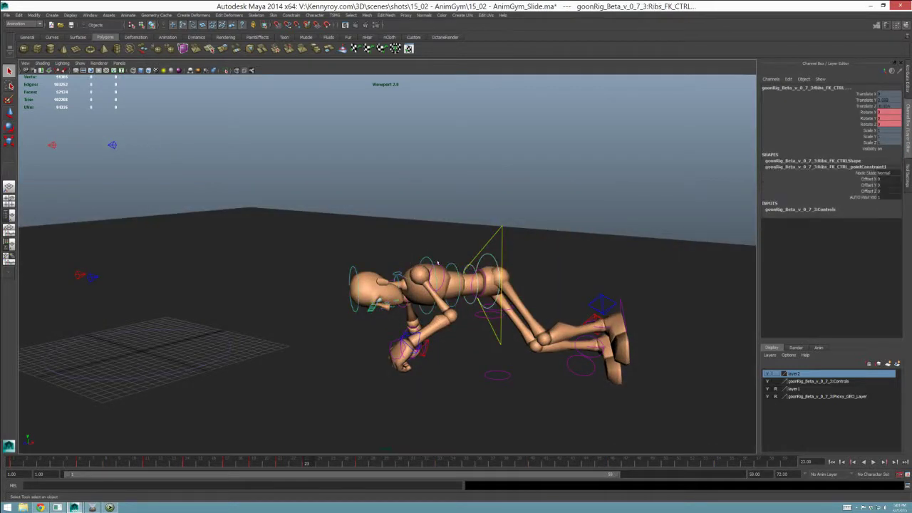
shift+click(432, 261)
key(e)
alt+drag(407, 233, 389, 236)
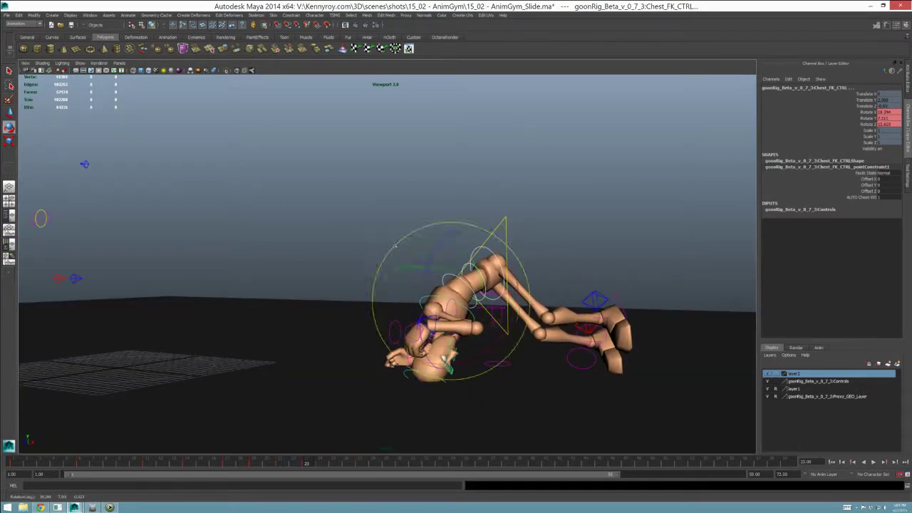
Step: Rotate only the upper spine controls at frame 23 to curl the chest and head further under the body
key(q)
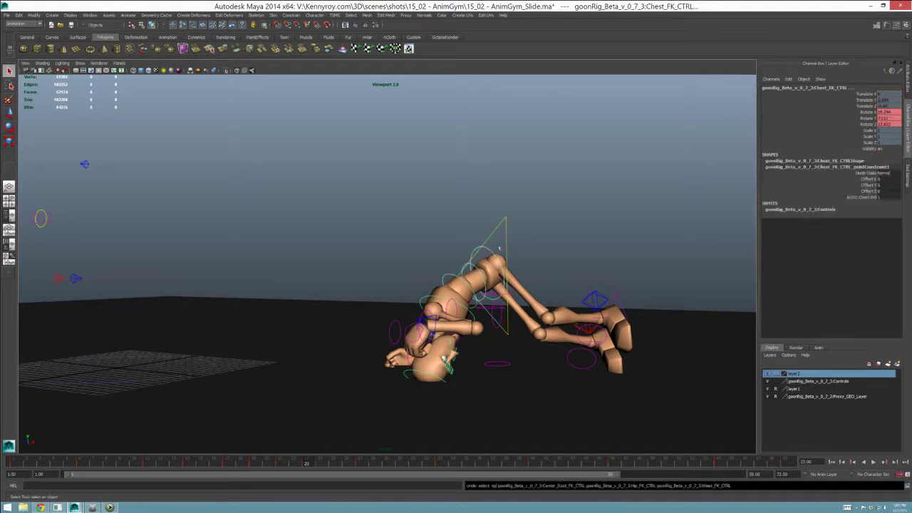
key(e)
drag(390, 261, 417, 275)
key(q)
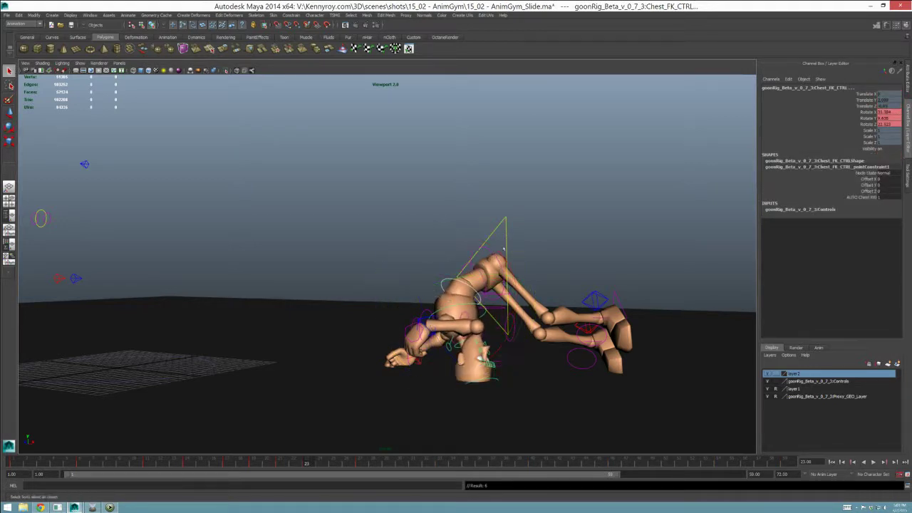
Step: Move Center_Root_FK_CTRL toward the hands at frame 23, rotate Head_FK_CTRL to tilt the head, and play the result
click(507, 247)
key(w)
middle_drag(513, 248, 480, 253)
key(q)
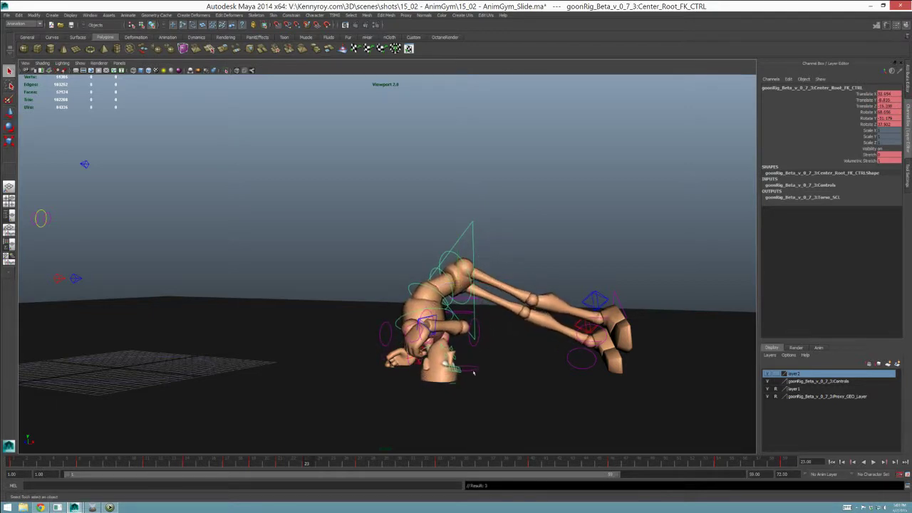
click(456, 386)
key(e)
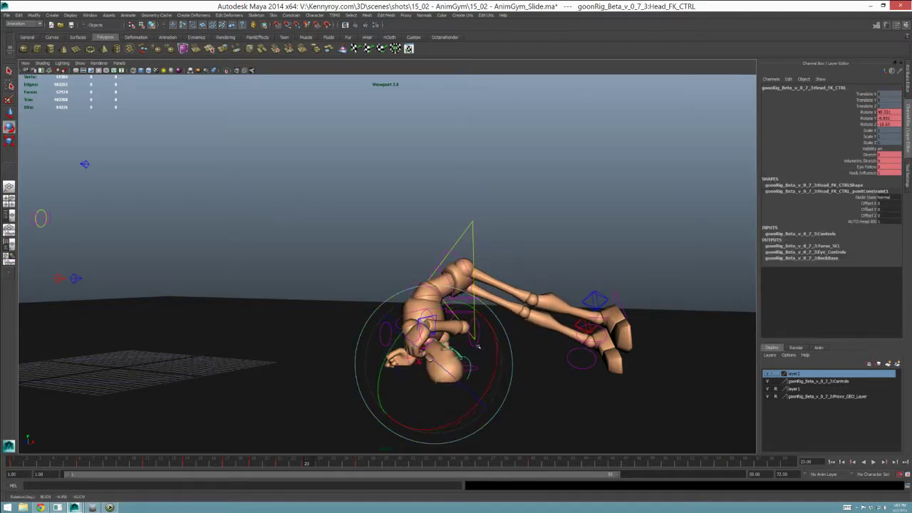
key(alt+v)
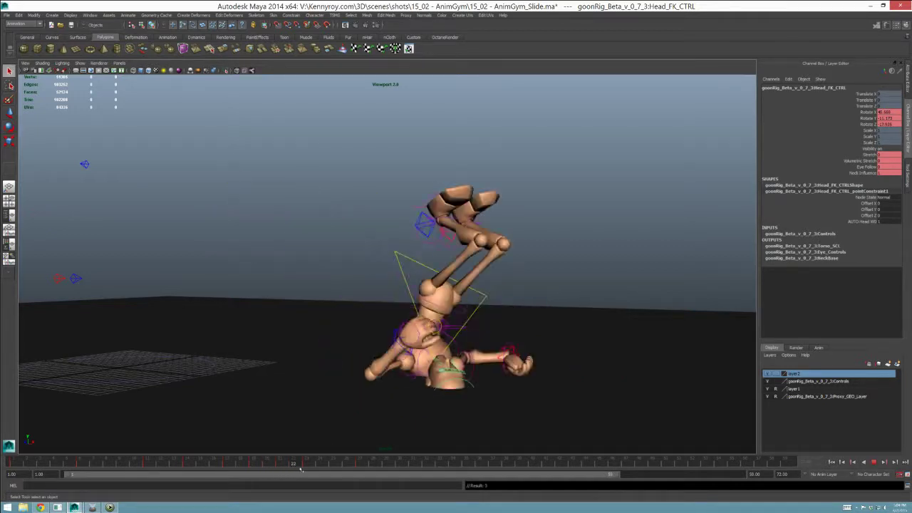
Step: Move Foot_Right_IK_CTRL forward at frame 25, rotate it, and increase its Ball Roll to bend the foot
alt+drag(592, 380, 588, 325)
click(572, 322)
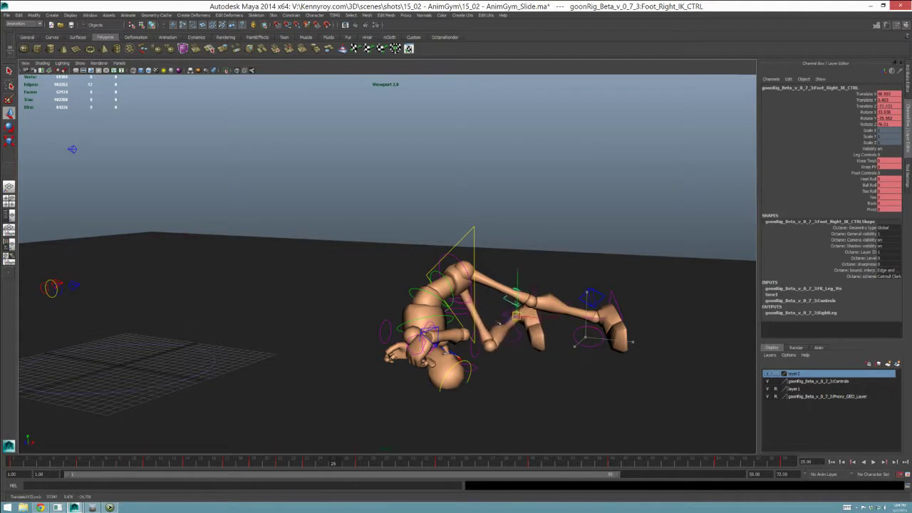
drag(578, 369, 582, 332)
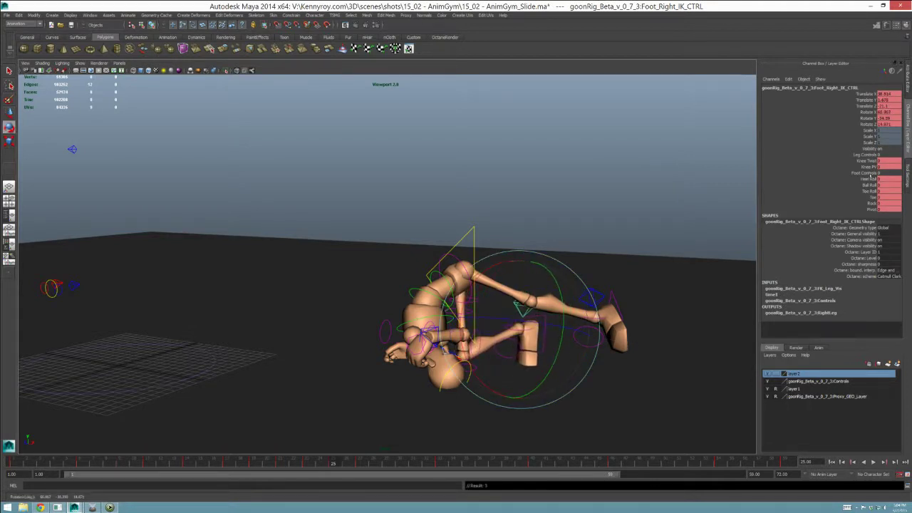
click(869, 186)
middle_drag(715, 290, 750, 289)
Step: Reposition Foot_Right_IK_CTRL near the floor, raise its Knee Twist to turn the right knee, and play the result
key(w)
mouse_move(548, 353)
middle_down()
mouse_move(552, 333)
mouse_move(543, 338)
middle_up()
alt+drag(541, 338, 458, 351)
middle_drag(458, 351, 463, 370)
click(868, 162)
middle_drag(464, 321, 652, 311)
key(alt+v)
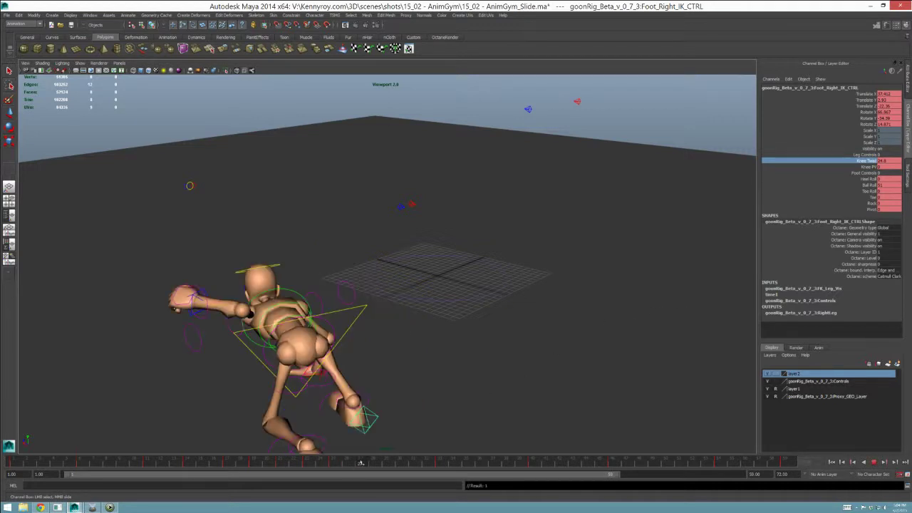
Step: Select the root control together with both hand and both foot IK controls, and scrub to frame 27
alt+right_drag(460, 349, 383, 325)
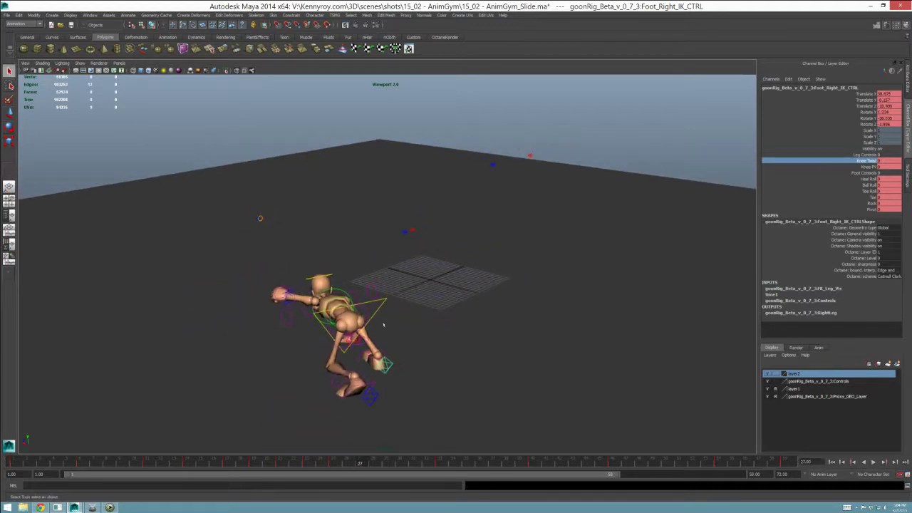
click(372, 311)
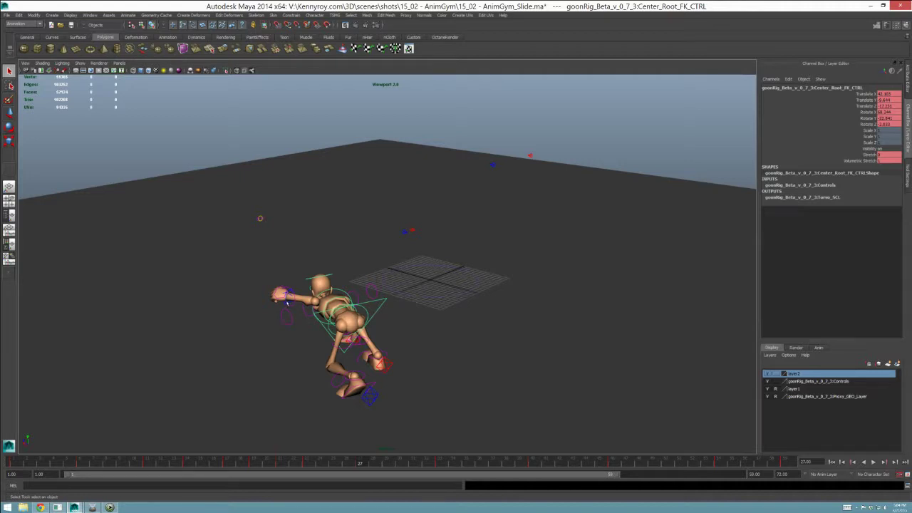
click(288, 302)
alt+drag(377, 274, 345, 310)
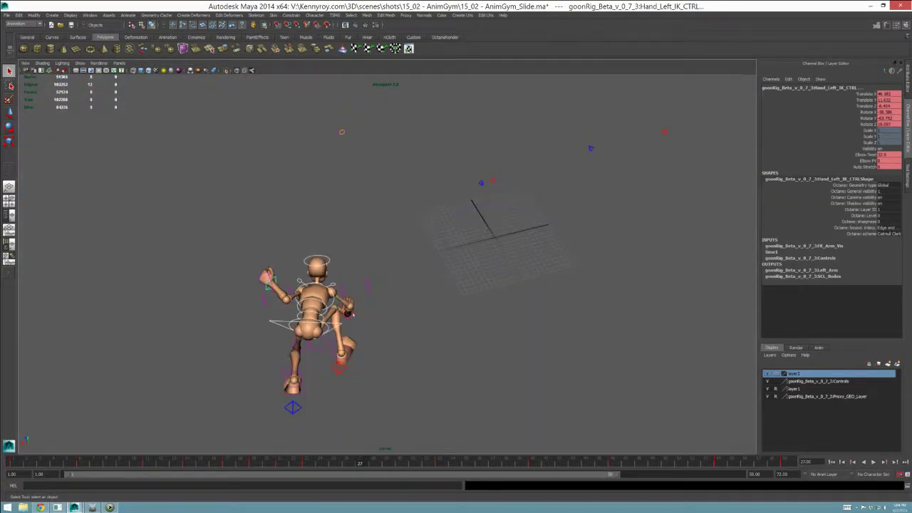
click(338, 367)
click(294, 408)
alt+drag(399, 371, 492, 362)
scroll(392, 419, down, 1)
drag(311, 466, 360, 465)
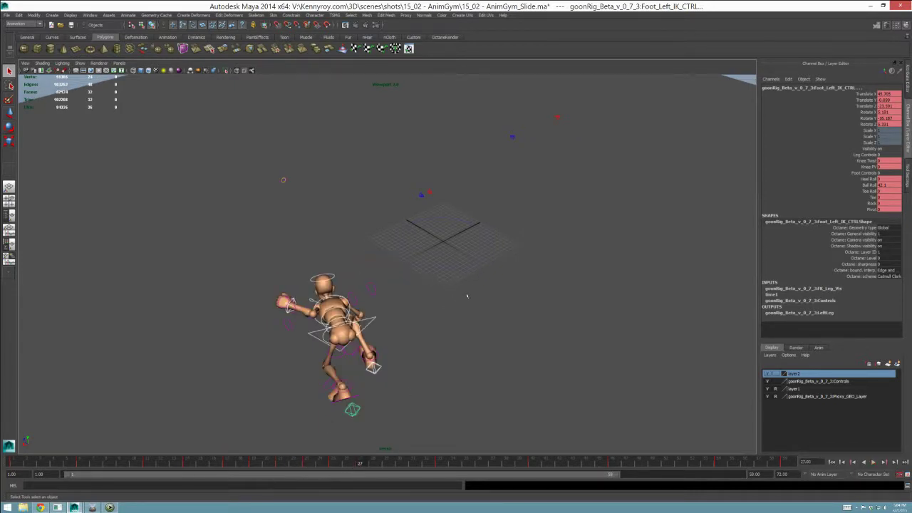
Step: Open the Graph Editor and isolate the Translate X curves of all selected controls
key(ctrl+g)
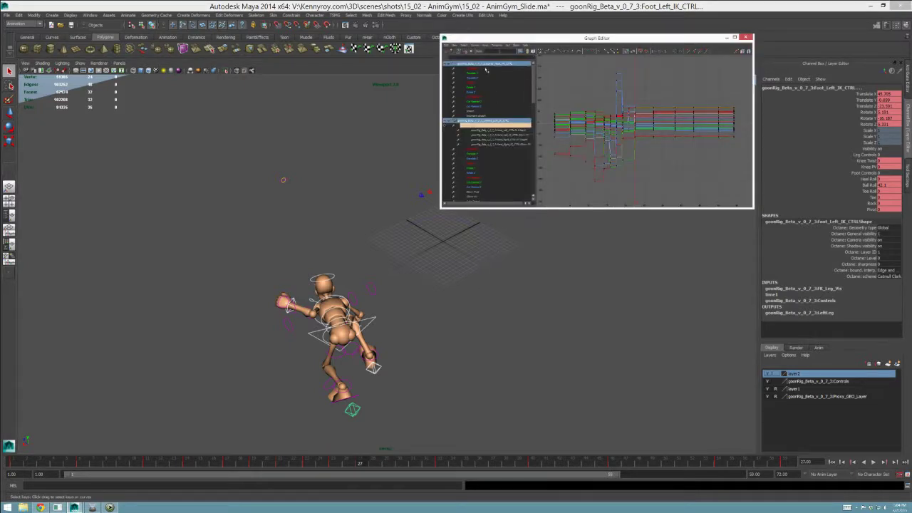
click(487, 69)
ctrl+click(482, 78)
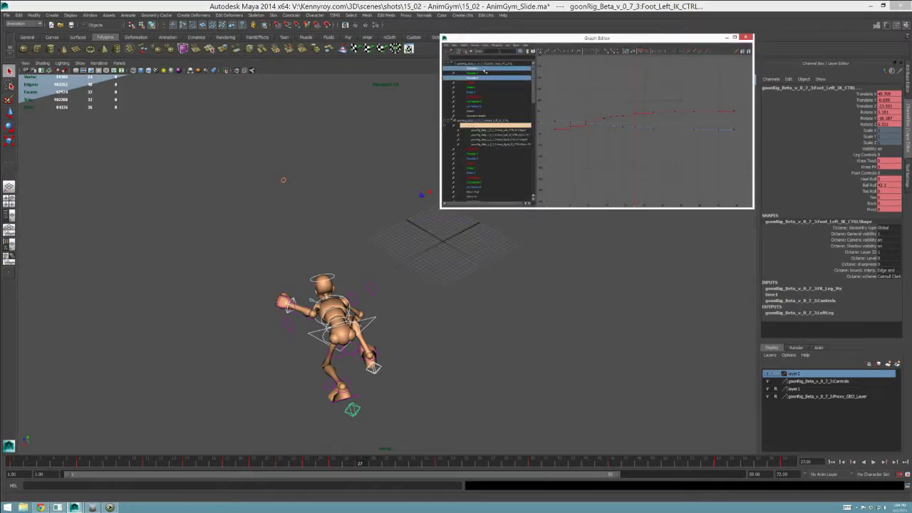
click(485, 69)
click(516, 46)
click(528, 70)
key(f)
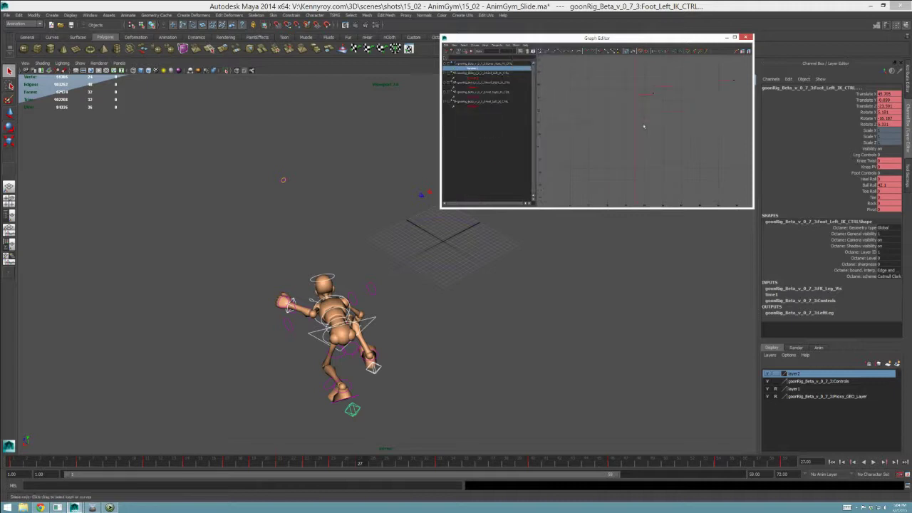
shift+click(482, 108)
drag(644, 80, 644, 118)
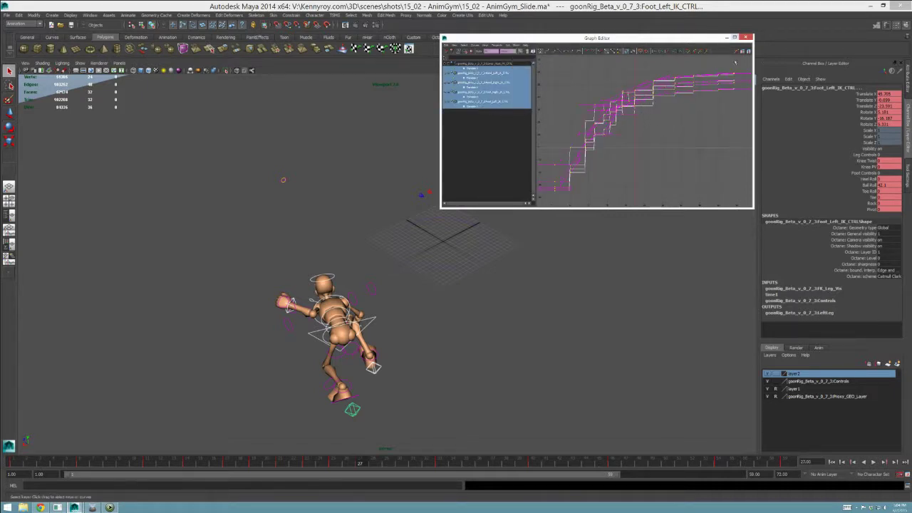
Step: Select the Translate X keys from frame 27 onward and lower them together to shift the whole body back
drag(741, 69, 634, 112)
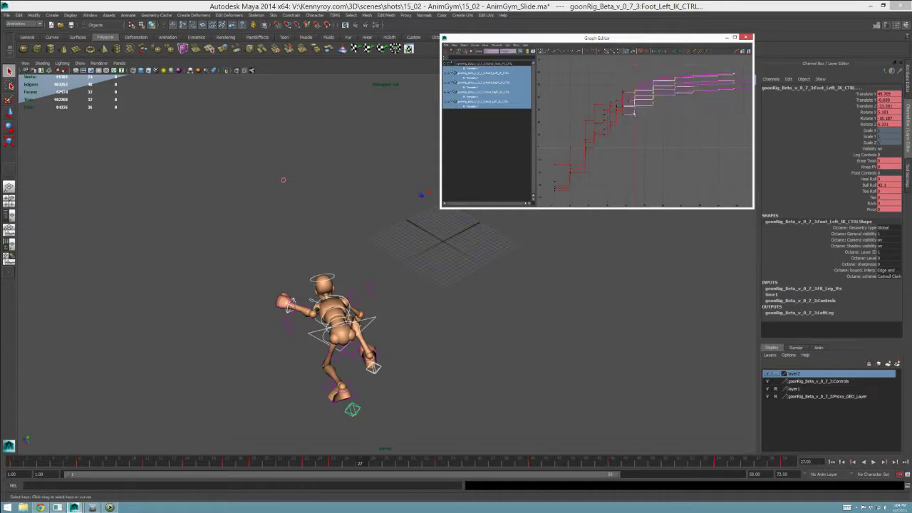
key(f)
key(w)
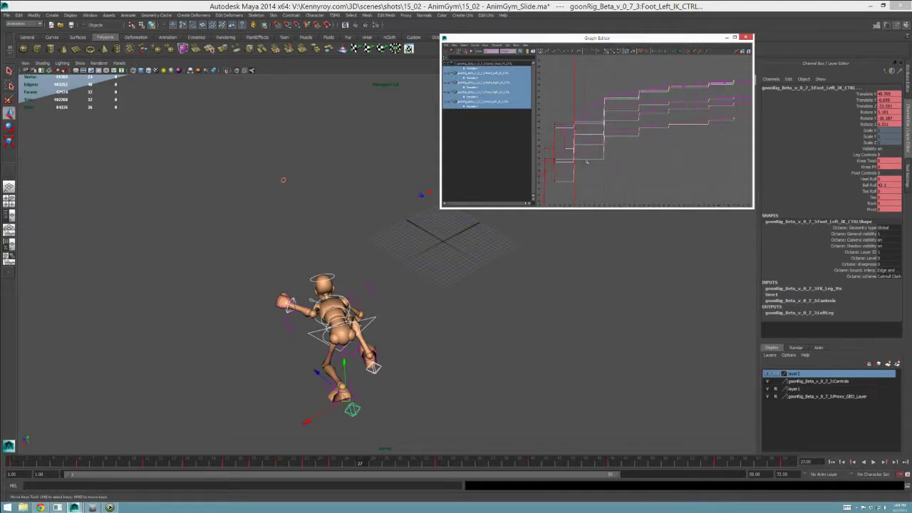
middle_drag(587, 156, 586, 157)
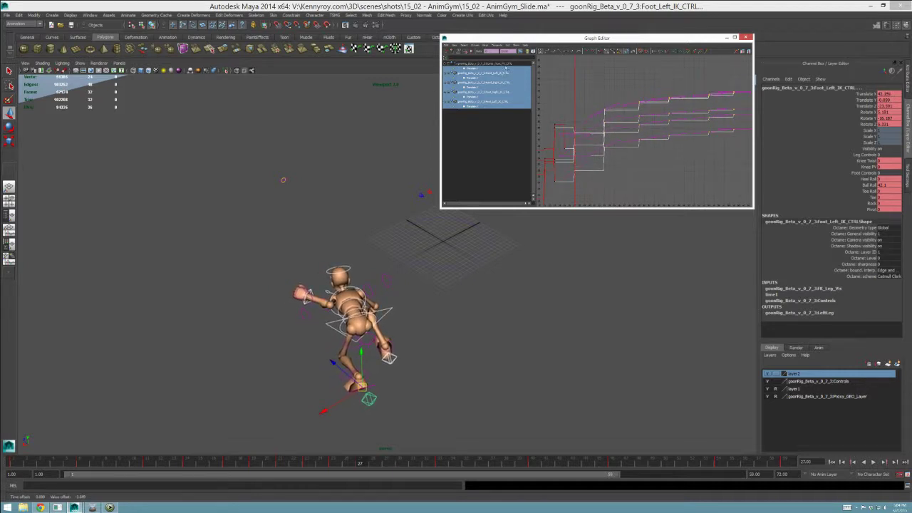
Step: Isolate the Translate Z curves of the selected controls and lower their keys from frame 27 onward together
right_click(506, 67)
click(487, 77)
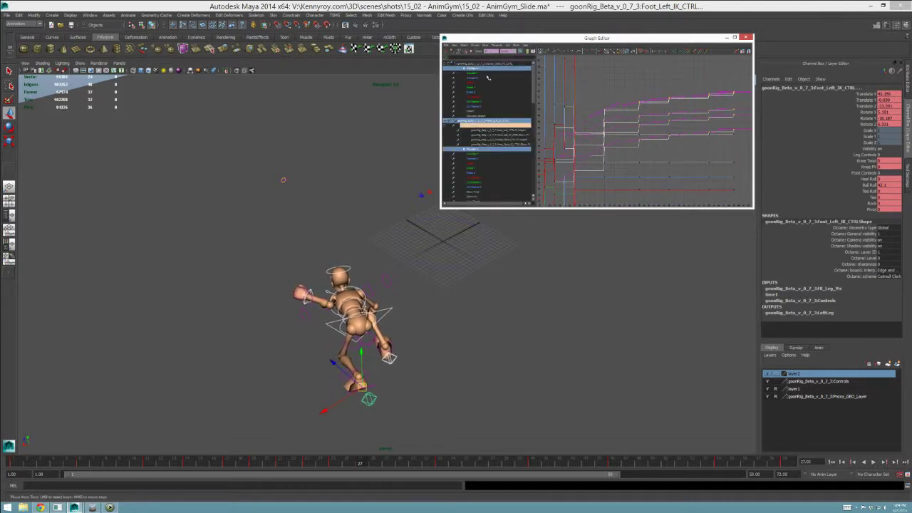
click(489, 78)
click(517, 45)
click(523, 66)
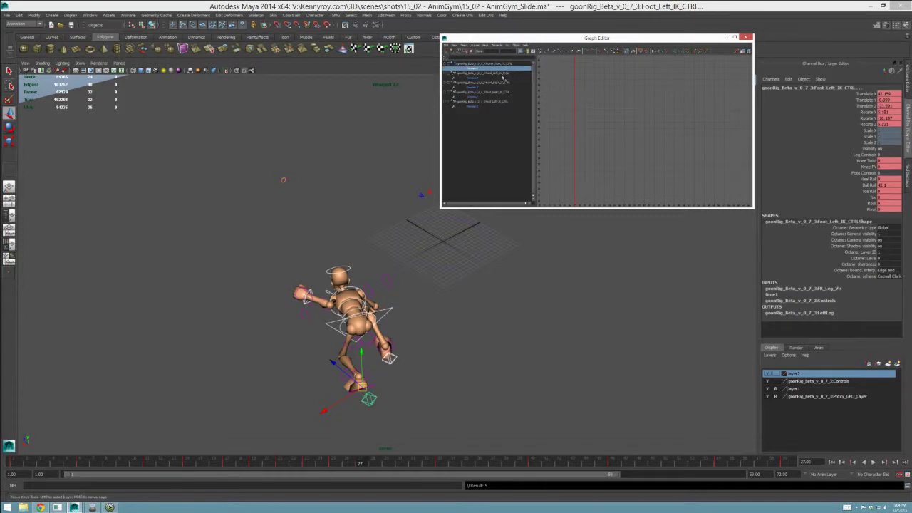
shift+click(482, 107)
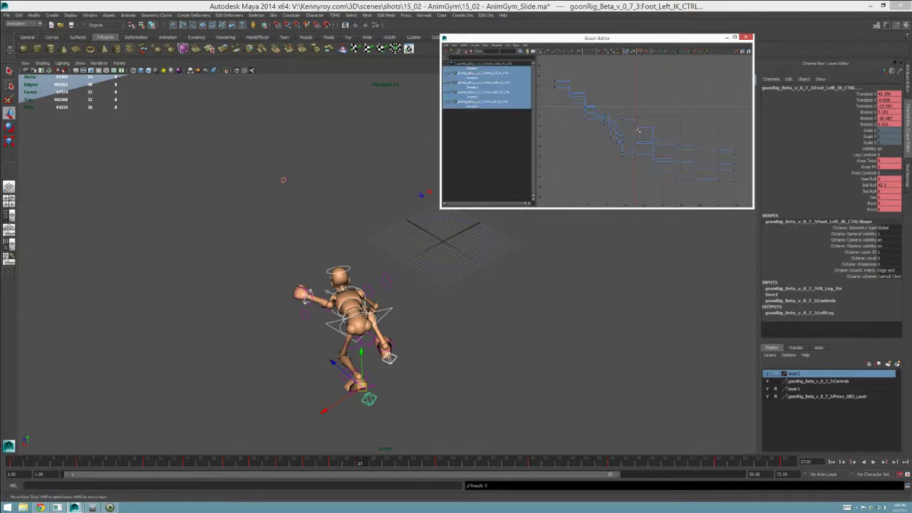
drag(741, 196, 742, 196)
middle_drag(660, 123, 652, 135)
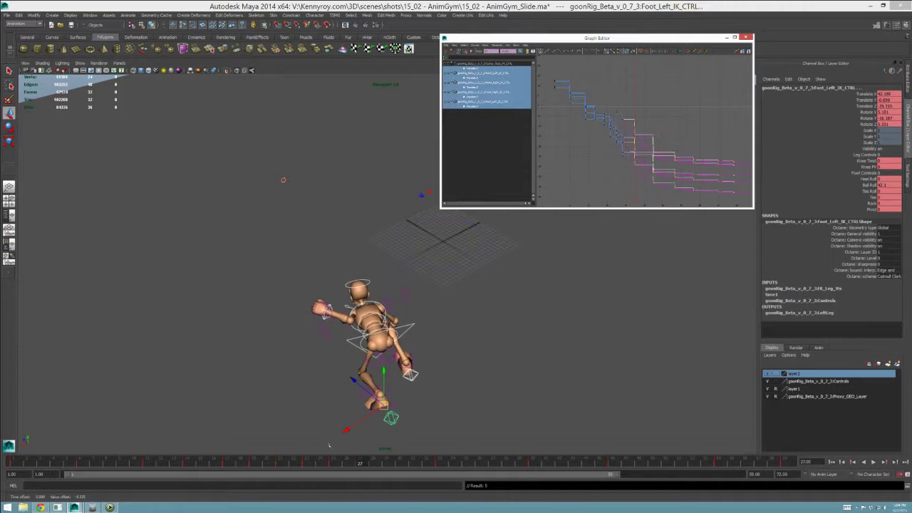
Step: Scrub through the roll to check the shifted poses, close the Graph Editor, deselect the controls and play the animation
drag(320, 461, 462, 432)
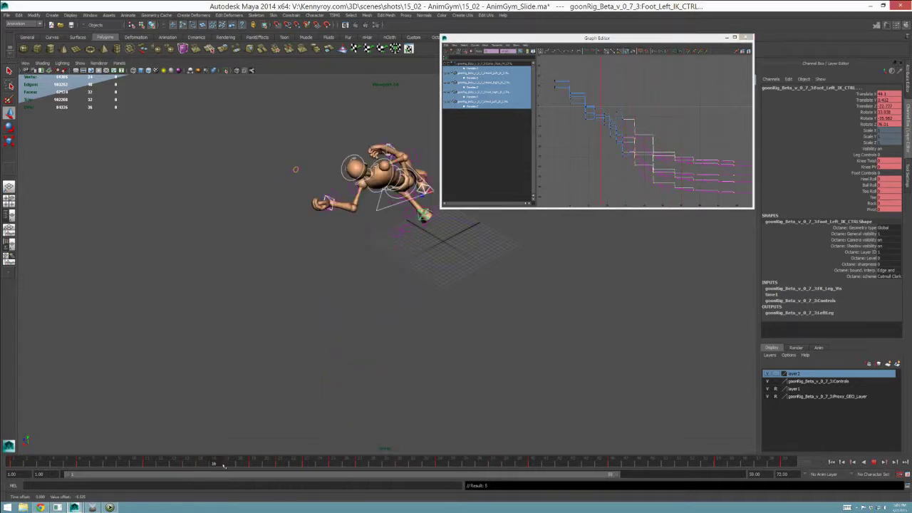
drag(417, 434, 282, 428)
alt+drag(428, 342, 536, 248)
alt+right_drag(536, 248, 557, 224)
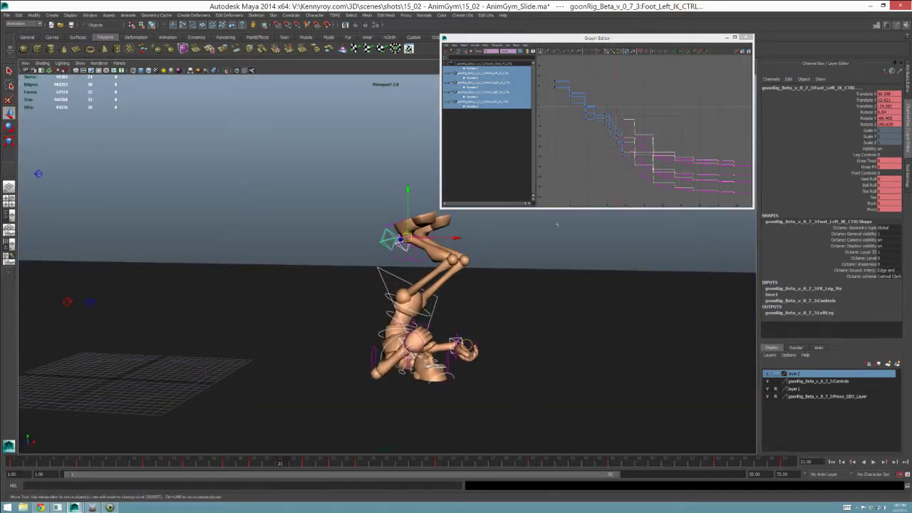
click(747, 37)
click(357, 419)
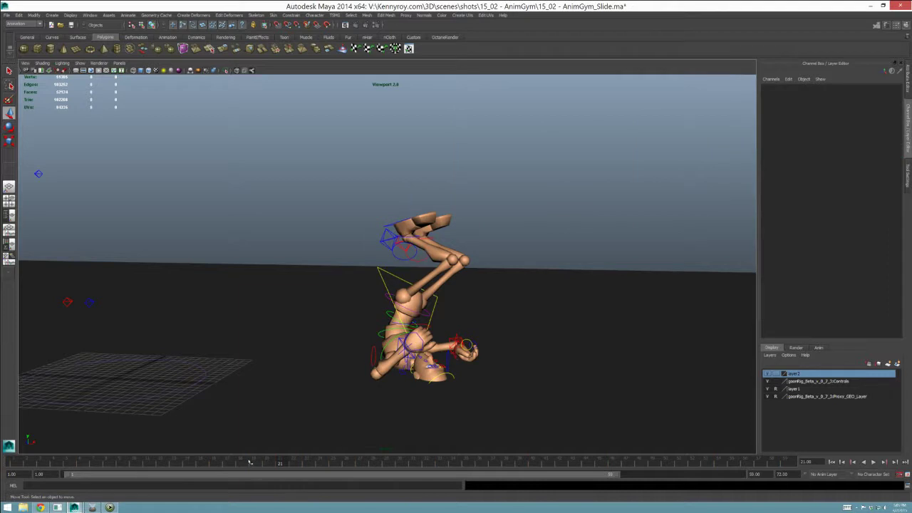
key(alt+v)
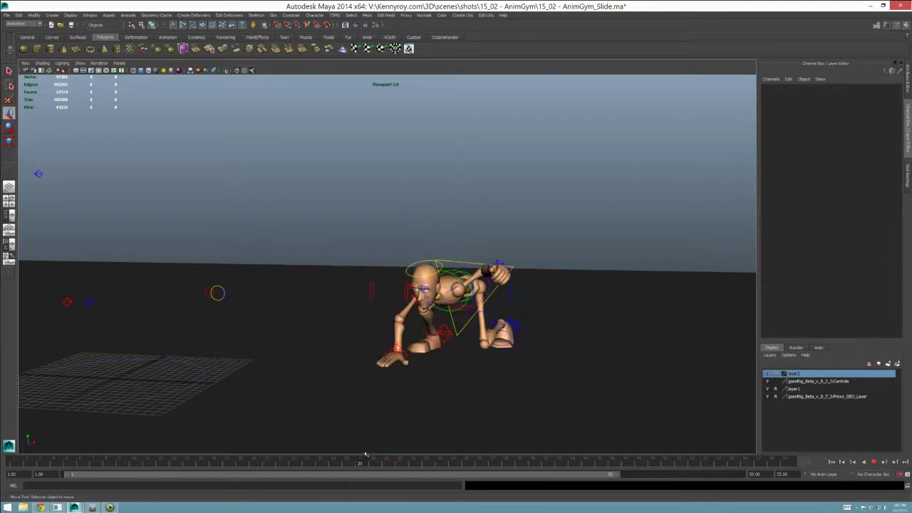
Step: Delete the right foot control's key at frame 25 and replay the roll
key(alt+v)
key(q)
click(447, 298)
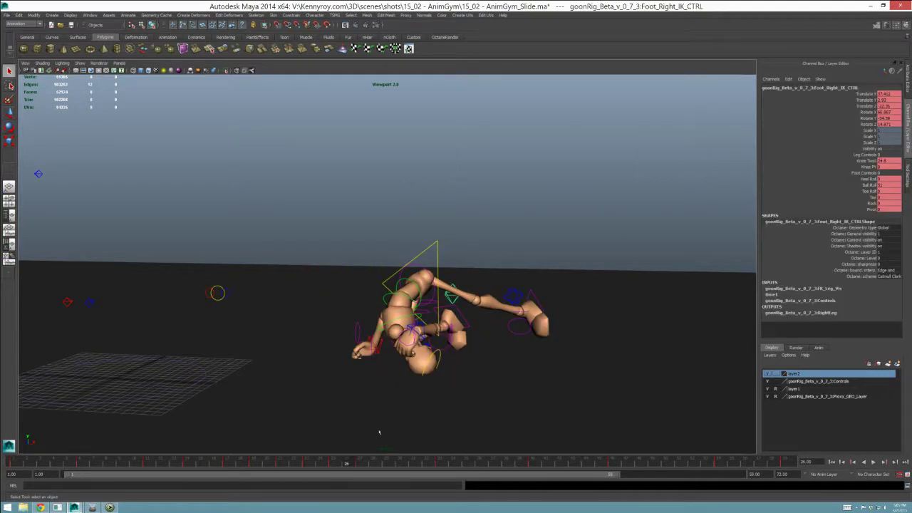
key(alt+v)
key(alt+v)
click(332, 463)
right_click(333, 463)
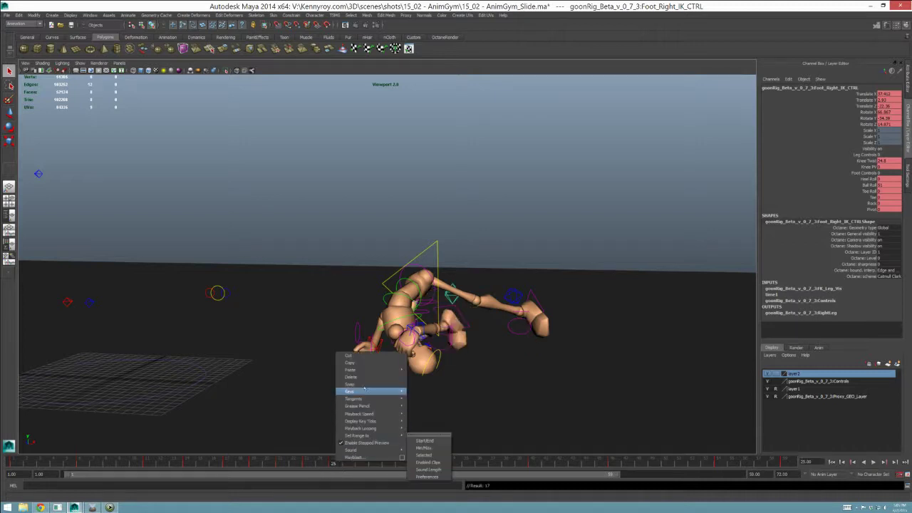
click(360, 376)
key(alt+v)
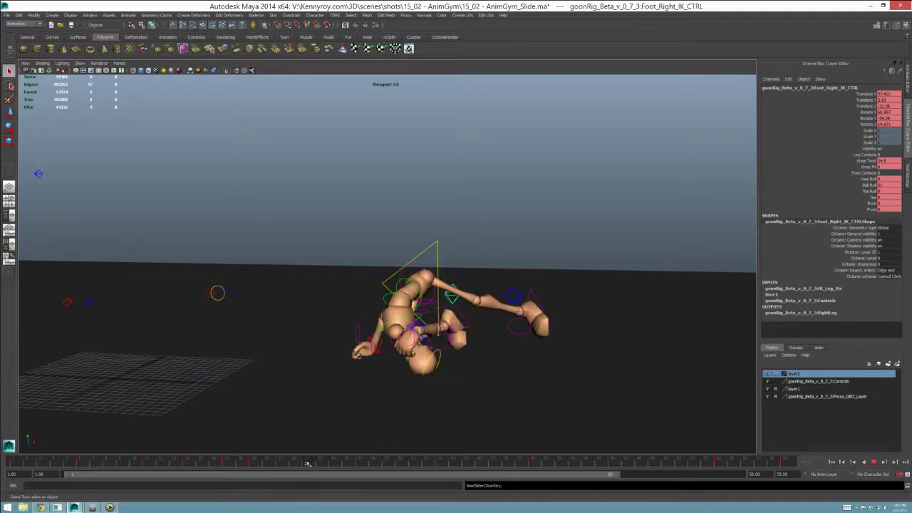
Step: At frame 23, rotate and reposition the left foot control so the lower leg trails behind the rolling body
mouse_move(341, 466)
mouse_down()
mouse_move(364, 465)
mouse_move(279, 477)
mouse_move(323, 473)
mouse_up()
alt+drag(510, 336, 542, 372)
click(541, 298)
key(e)
drag(534, 301, 494, 319)
key(w)
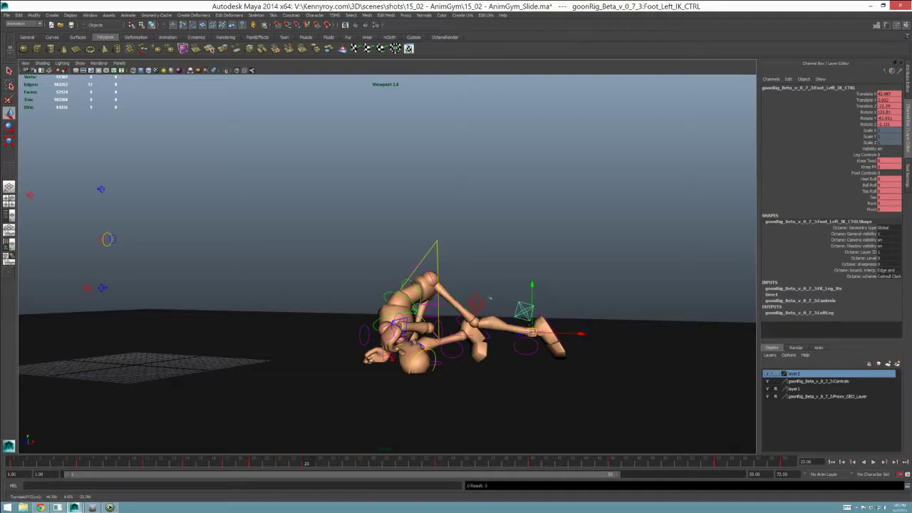
Step: Rotate the right foot control at frame 23 and nudge its position beneath the body
click(478, 302)
key(e)
drag(460, 248, 483, 257)
alt+drag(483, 258, 475, 282)
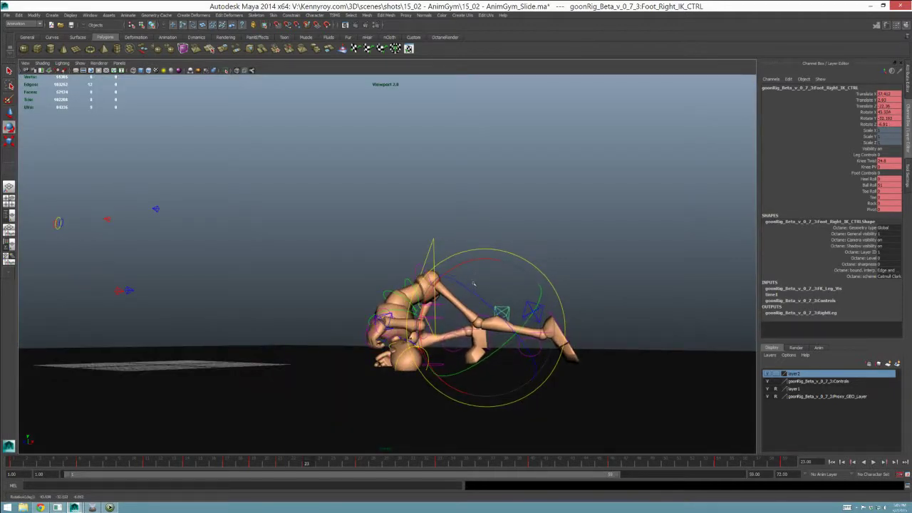
key(w)
middle_drag(468, 298, 467, 300)
alt+drag(464, 304, 449, 322)
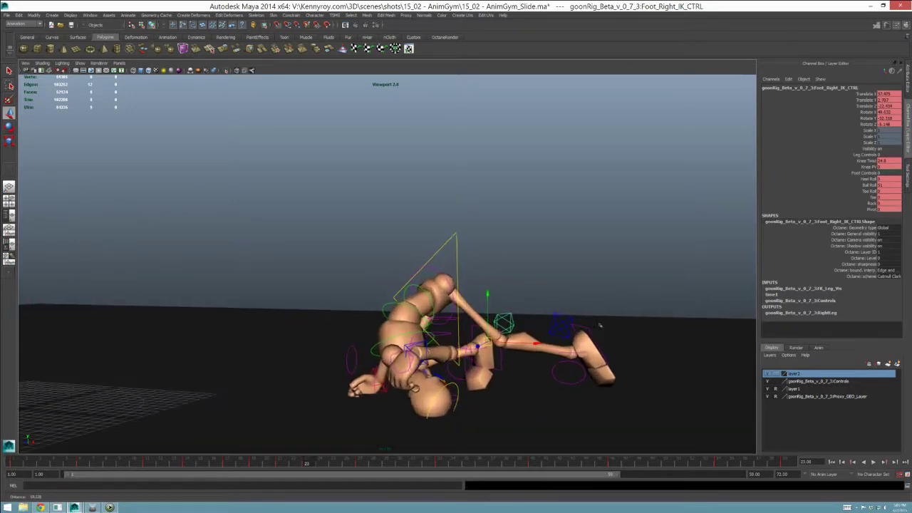
Step: Select the left hand control and adjust its position at frame 21
key(q)
click(442, 330)
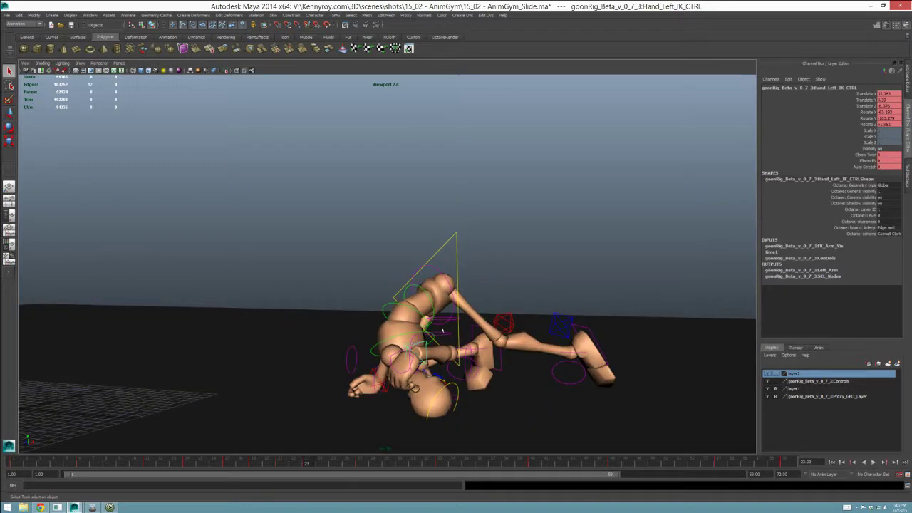
click(280, 465)
alt+drag(464, 333, 478, 327)
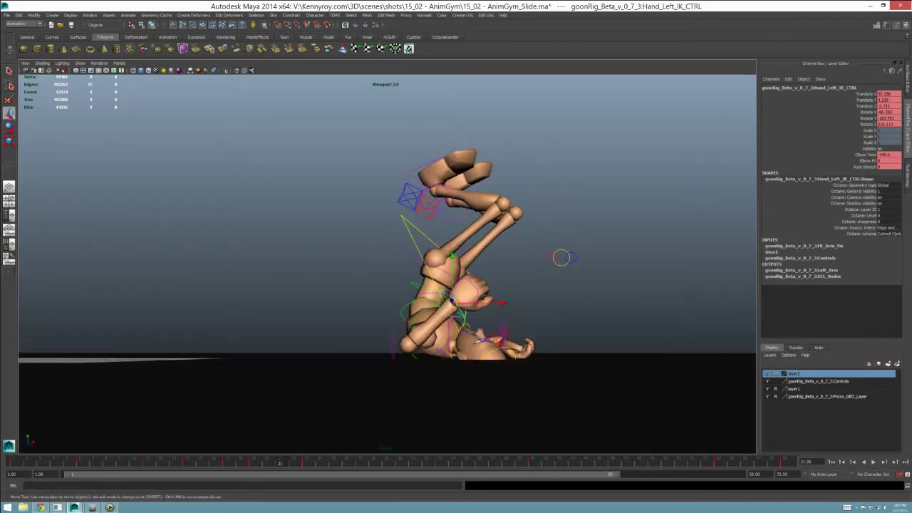
middle_drag(478, 327, 495, 288)
key(e)
alt+drag(322, 396, 342, 427)
Step: At frame 23, rotate the left hand control, raise it behind the body toward the legs and adjust its Elbow Twist
drag(286, 464, 305, 464)
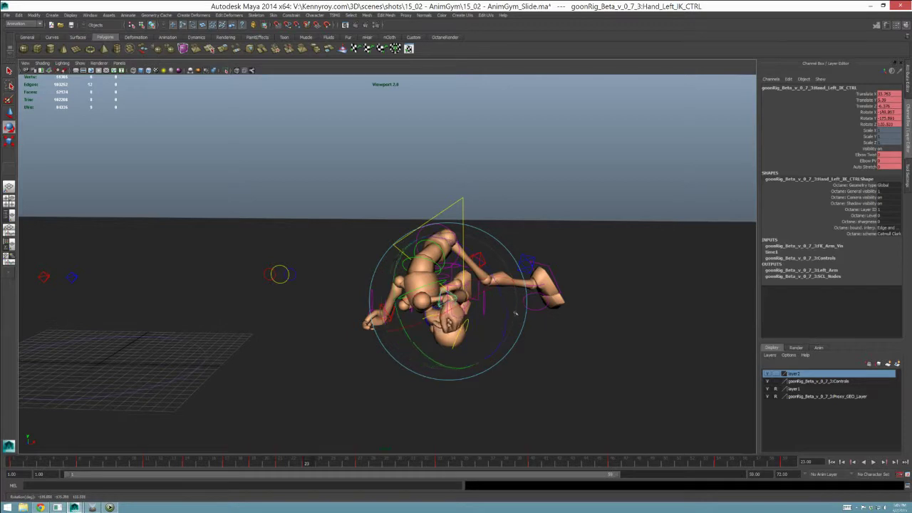
middle_drag(485, 303, 484, 315)
key(w)
middle_drag(485, 315, 524, 268)
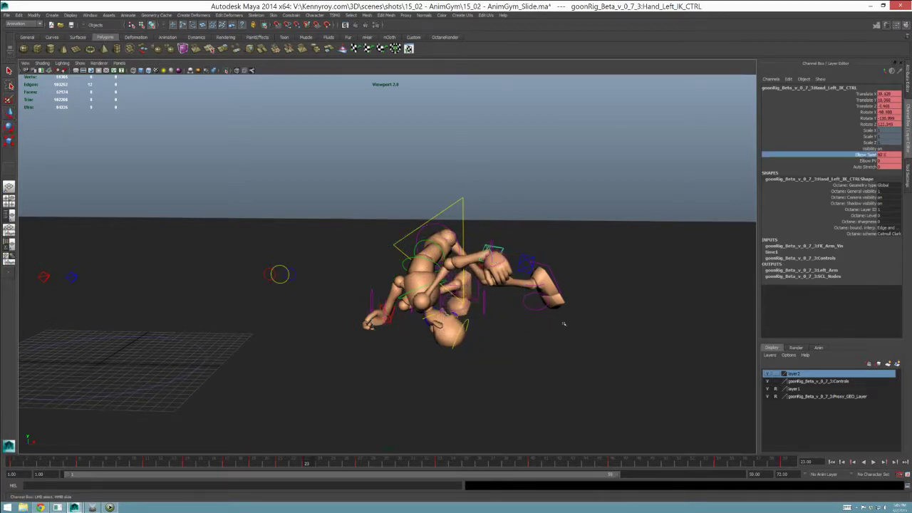
Step: Scrub from the roll through the later crouch poses to check the left arm's motion
alt+drag(540, 263, 402, 367)
mouse_move(289, 462)
mouse_down()
mouse_move(281, 463)
mouse_move(361, 453)
mouse_move(244, 476)
mouse_move(379, 444)
mouse_up()
mouse_move(431, 424)
mouse_down()
mouse_move(349, 446)
mouse_move(627, 414)
mouse_up()
mouse_move(709, 419)
mouse_down()
mouse_move(723, 420)
mouse_move(673, 434)
mouse_move(566, 434)
mouse_move(748, 441)
mouse_move(197, 463)
mouse_move(379, 462)
mouse_up()
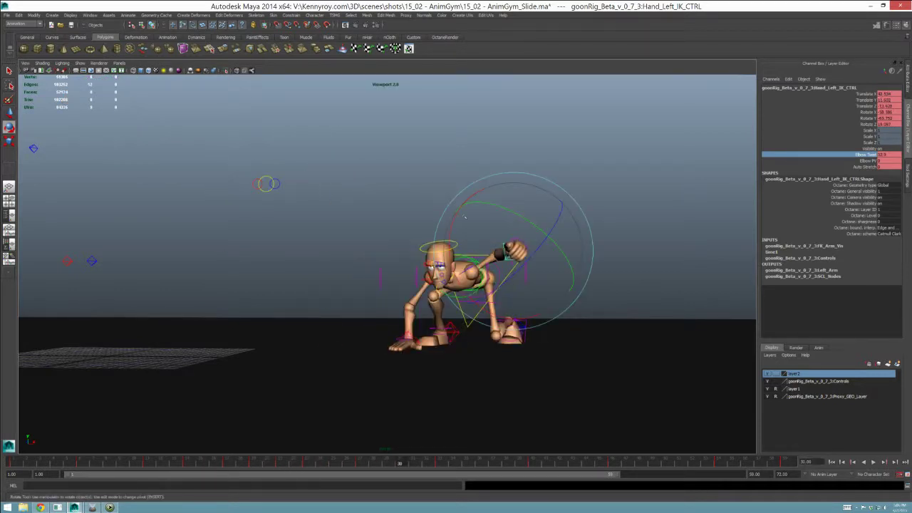
Step: Deselect the left hand, frame the whole slide path and play the animation from frame 1
click(397, 191)
alt+right_drag(436, 265, 325, 225)
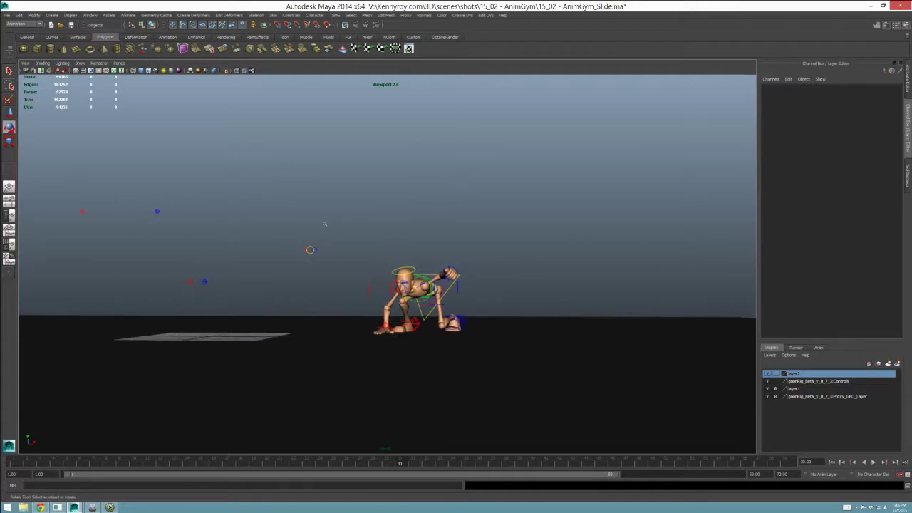
alt+drag(509, 309, 498, 312)
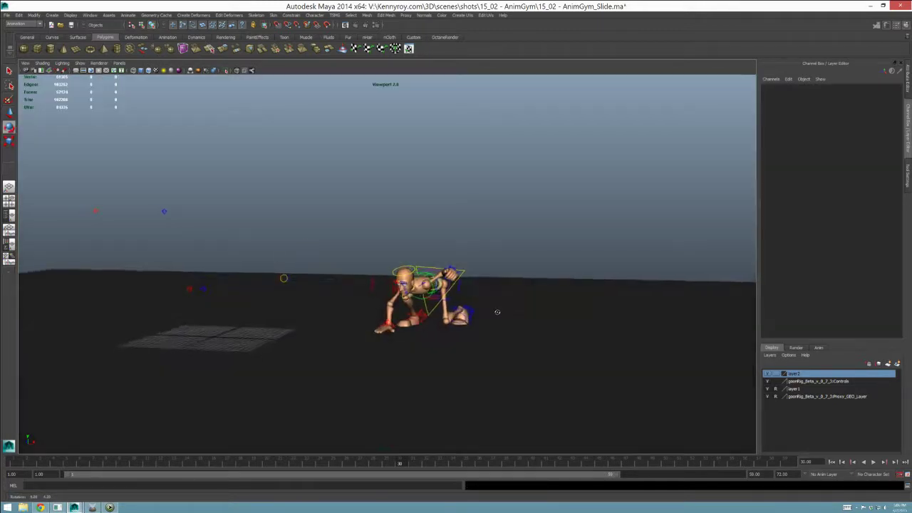
alt+middle_drag(498, 312, 569, 347)
click(832, 462)
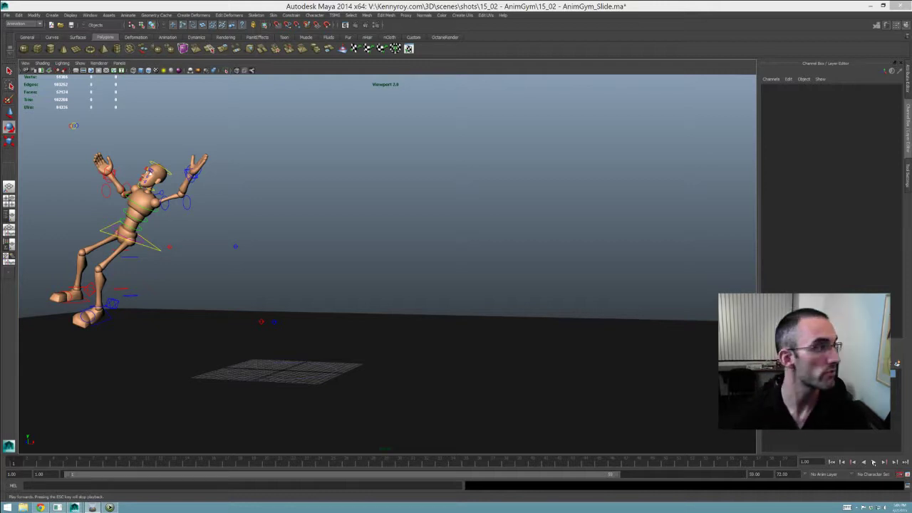
click(874, 463)
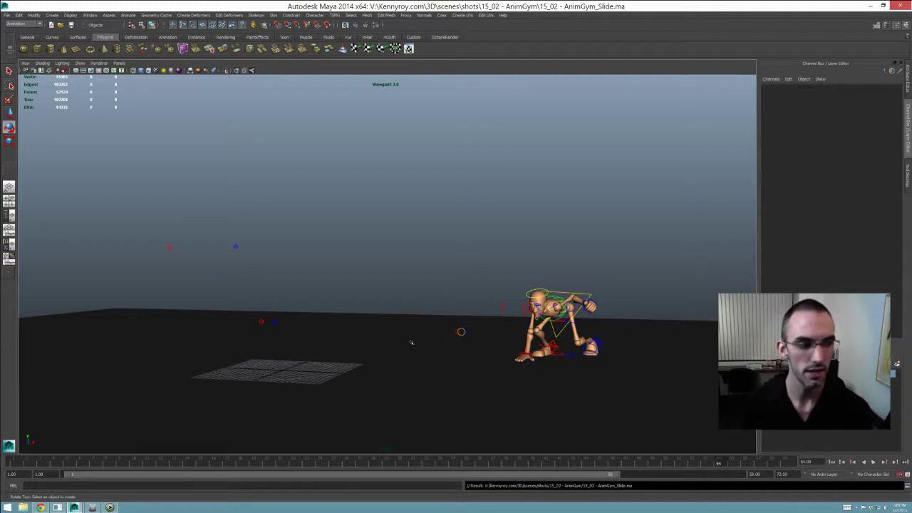
Step: Replay the slide from frame 1, then scrub back to frame 18 to examine the leg poses entering the roll
click(23, 465)
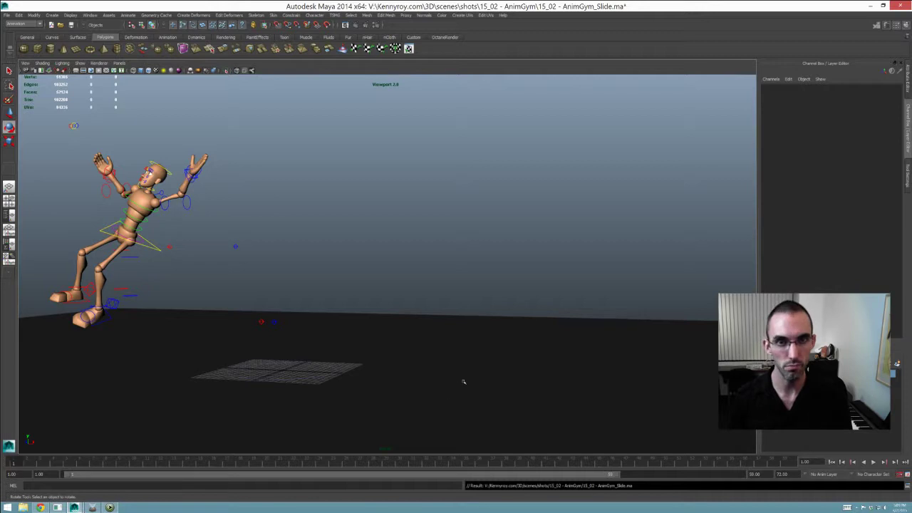
key(alt+v)
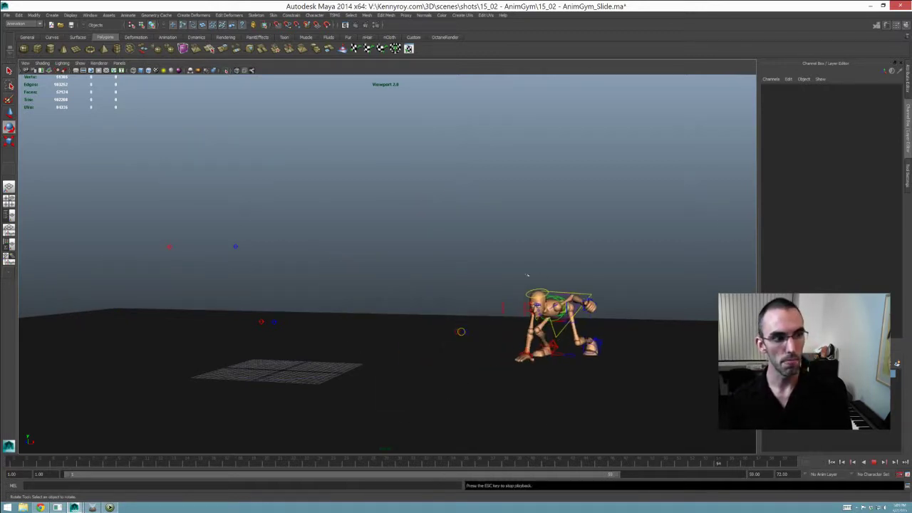
key(Escape)
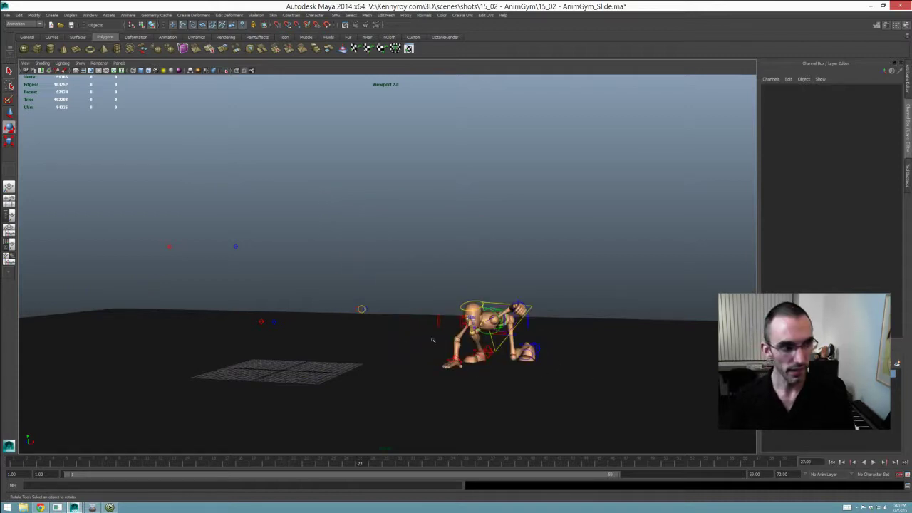
key(alt+v)
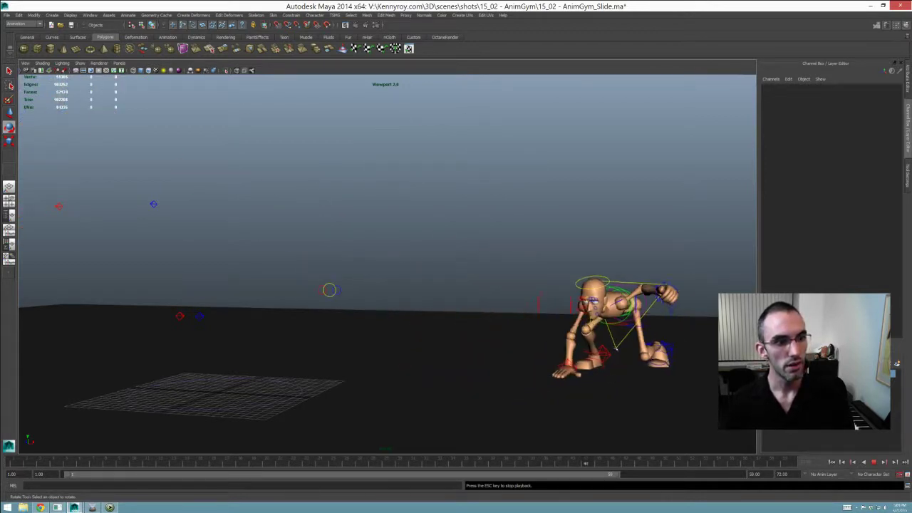
key(Escape)
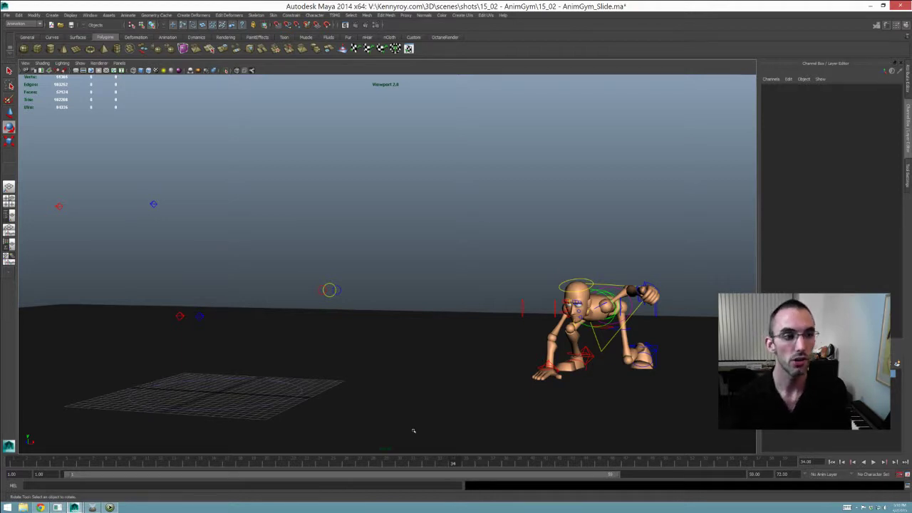
drag(411, 464, 274, 473)
key(alt+v)
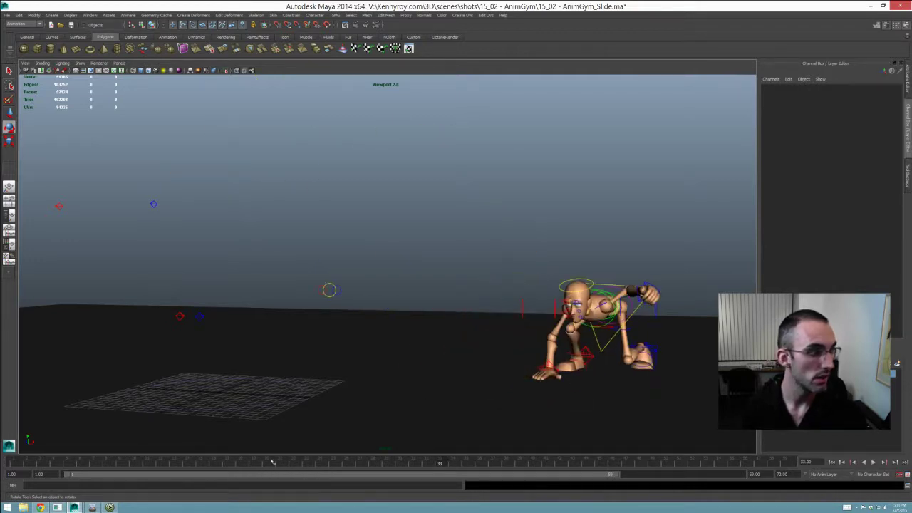
key(Escape)
drag(295, 468, 239, 465)
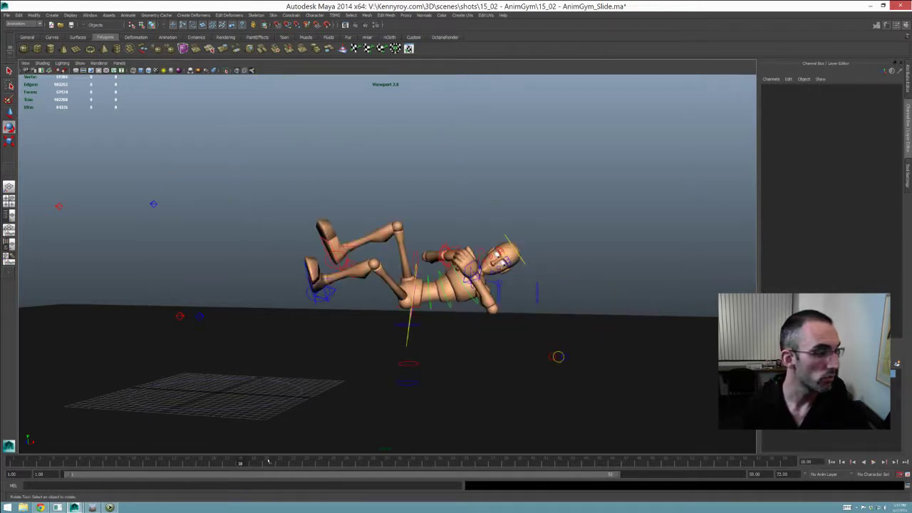
Step: At frame 19, move the left foot control toward the body and rotate the foot
click(256, 465)
key(q)
click(392, 305)
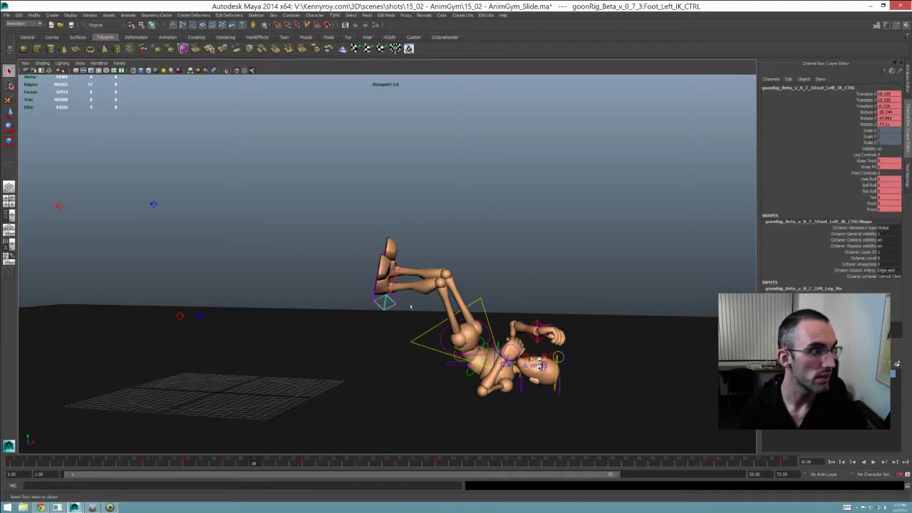
key(w)
middle_drag(411, 317, 432, 318)
key(e)
drag(429, 311, 407, 302)
Step: Raise and rotate the right foot control at frame 19 to separate the legs, and key both feet
key(q)
click(389, 292)
key(w)
middle_drag(392, 291, 429, 273)
alt+drag(466, 278, 428, 269)
middle_drag(428, 271, 414, 267)
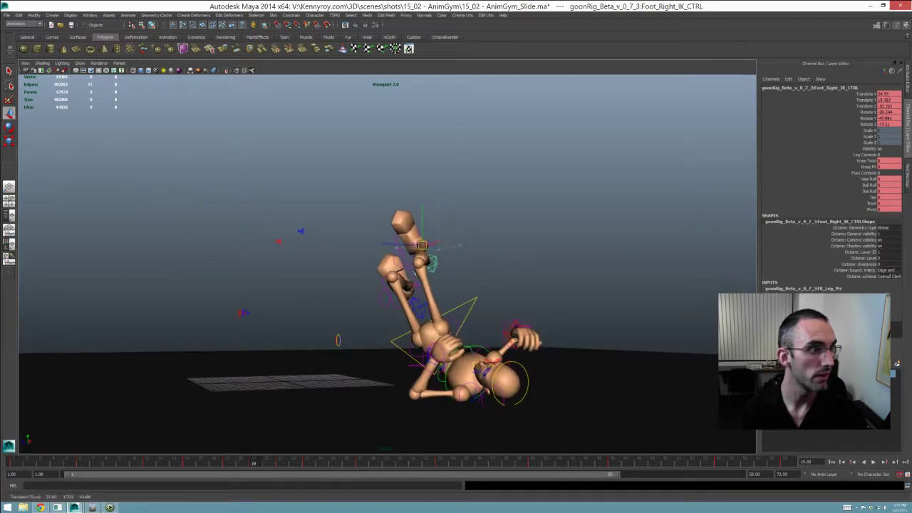
key(e)
drag(421, 276, 529, 273)
drag(487, 249, 485, 263)
key(w)
middle_drag(484, 259, 507, 263)
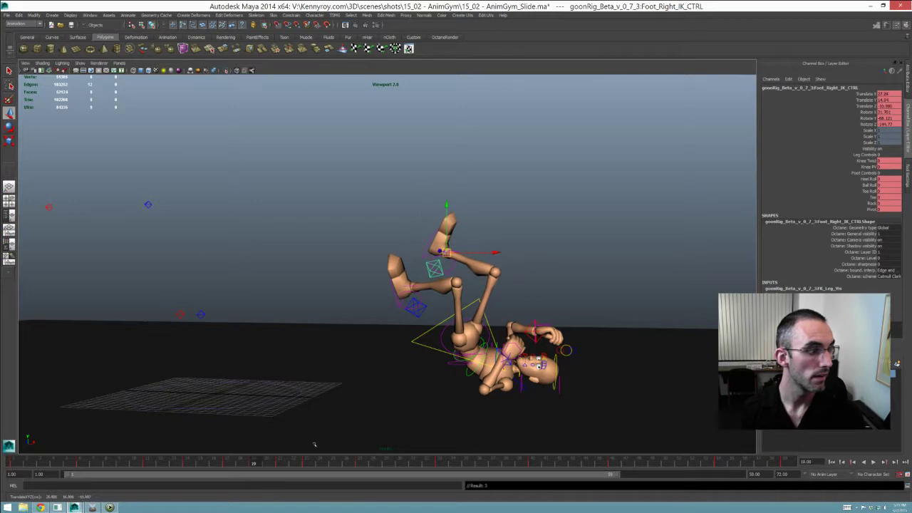
shift+click(426, 308)
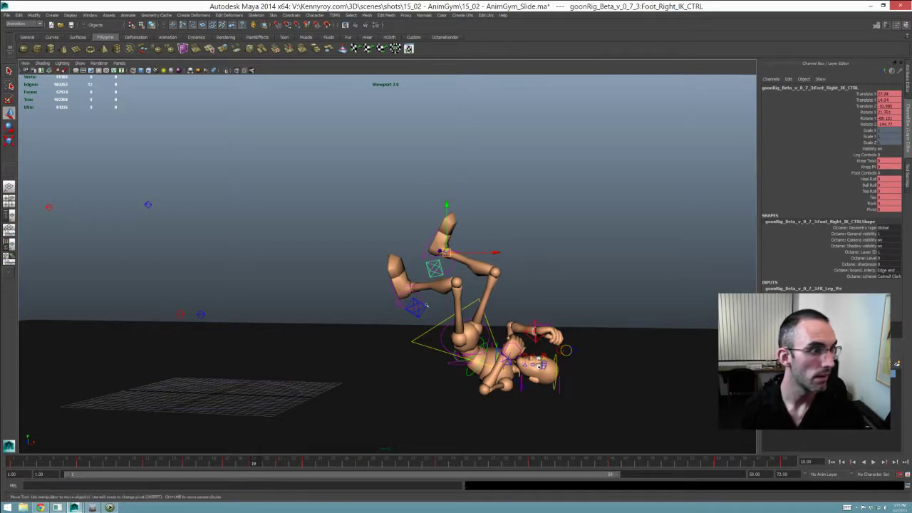
key(s)
Step: Rotate the left foot control upward at frame 21
drag(267, 461, 281, 462)
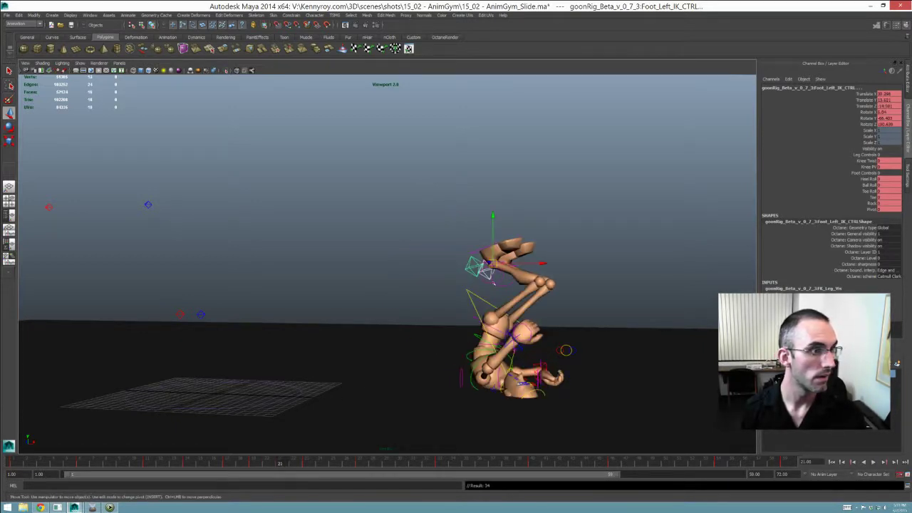
key(q)
key(e)
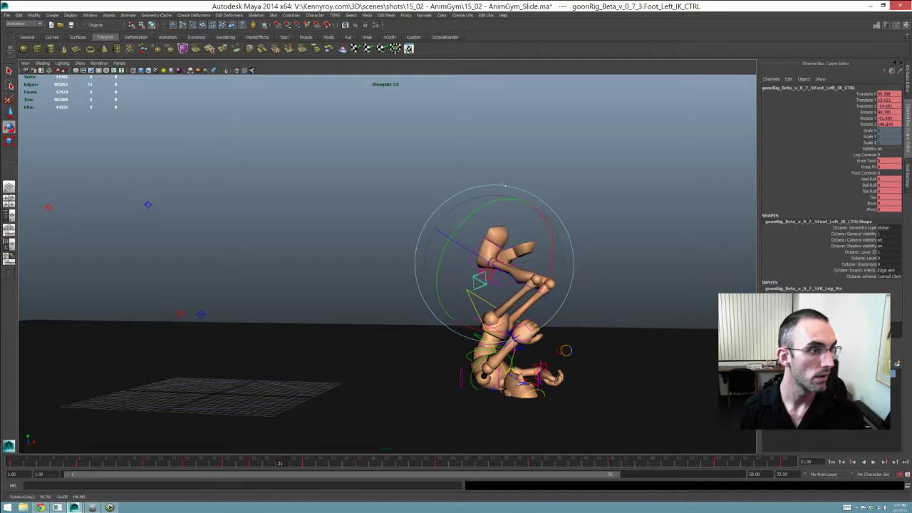
Step: Move the right foot control ahead of the left at frame 21, rotate it and shift it sideways
key(q)
click(489, 277)
key(w)
drag(506, 268, 581, 223)
key(e)
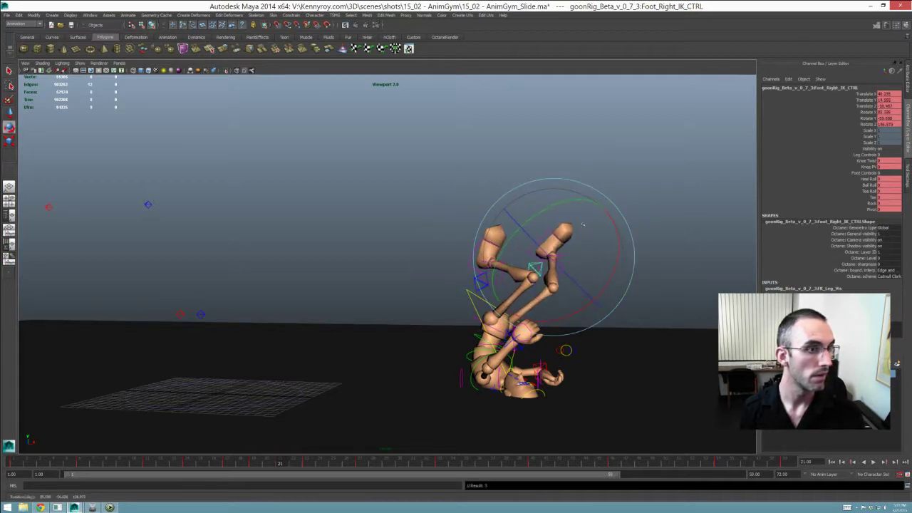
alt+drag(660, 313, 560, 272)
key(w)
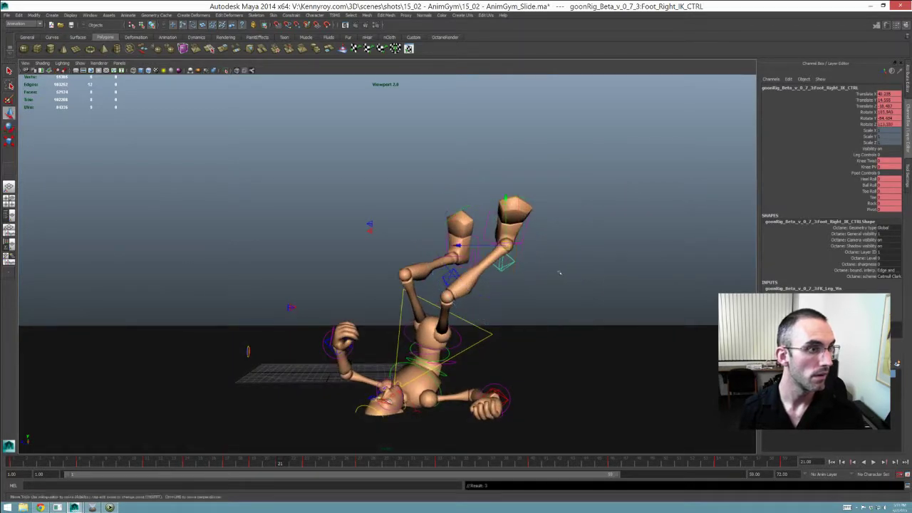
middle_drag(550, 264, 441, 268)
Step: Select the left foot control at frame 21 and fine-tune its position relative to the right foot
key(q)
click(468, 266)
key(w)
alt+drag(440, 268, 561, 259)
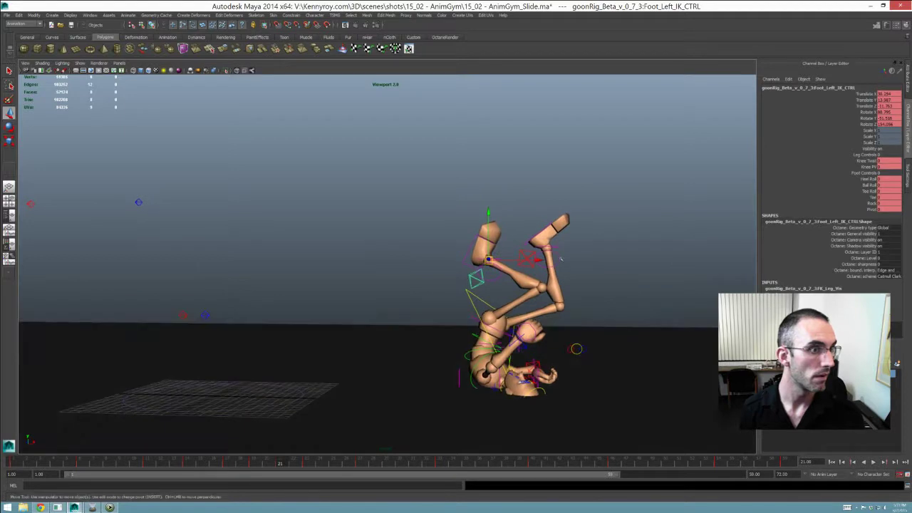
Step: Raise the left foot control at frame 23 and key its translation
drag(286, 461, 306, 463)
middle_drag(528, 341, 525, 292)
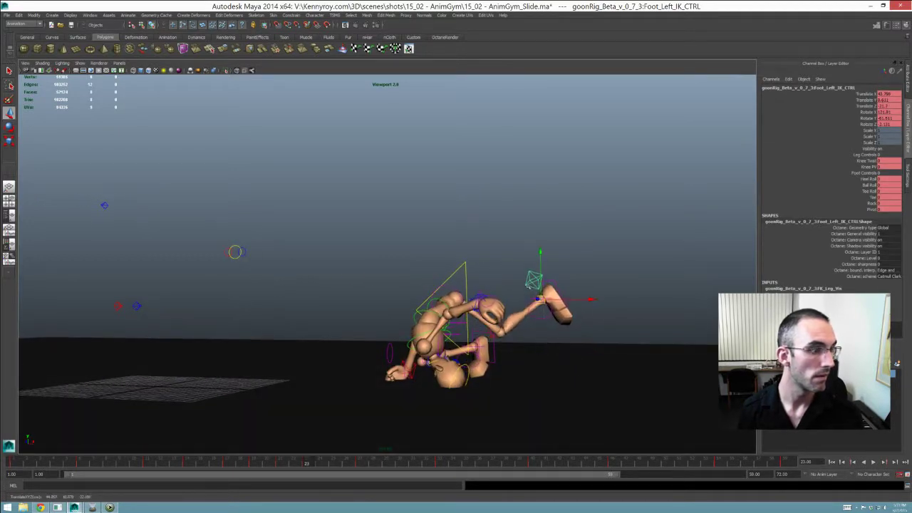
key(shift+w)
Step: Play the roll, deselect the foot control and scrub the crouched slide between frames 46 and 32
drag(287, 461, 283, 462)
key(alt+v)
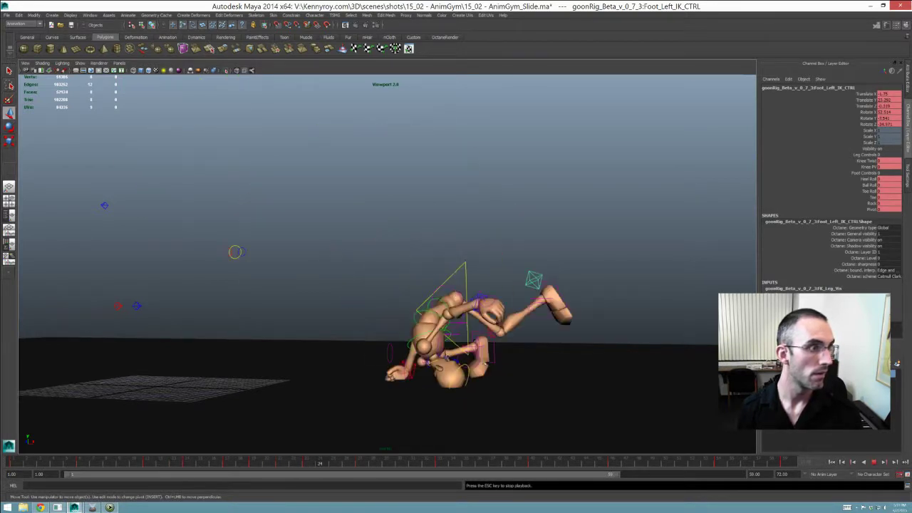
key(alt+v)
click(554, 241)
drag(504, 464, 628, 465)
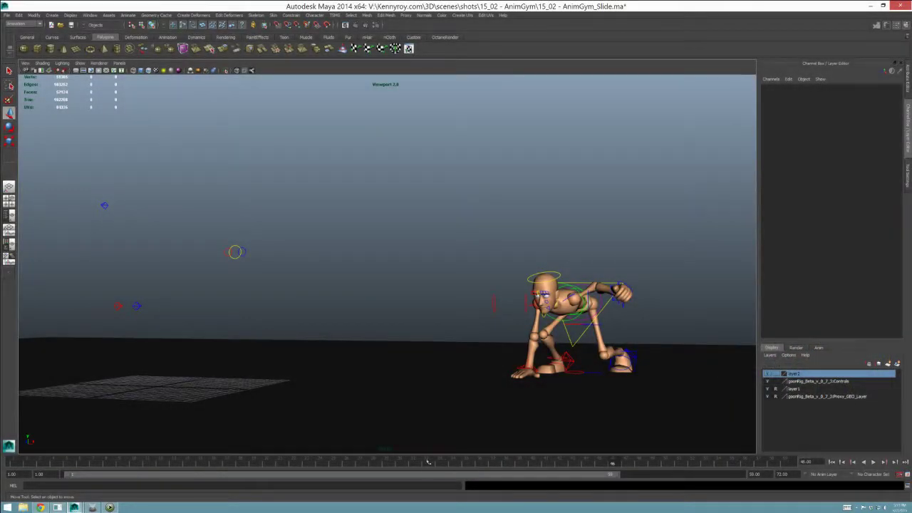
click(427, 462)
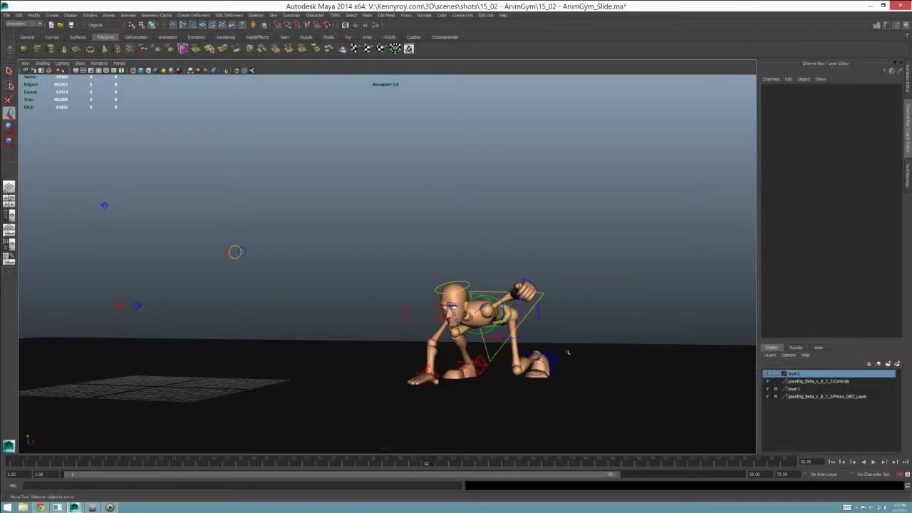
Step: Select the left foot control, play the animation and scrub the crouched slide between frames 29 and 50
mouse_move(564, 355)
alt+mouse_down()
mouse_move(552, 349)
mouse_move(568, 341)
mouse_move(522, 360)
alt+mouse_up()
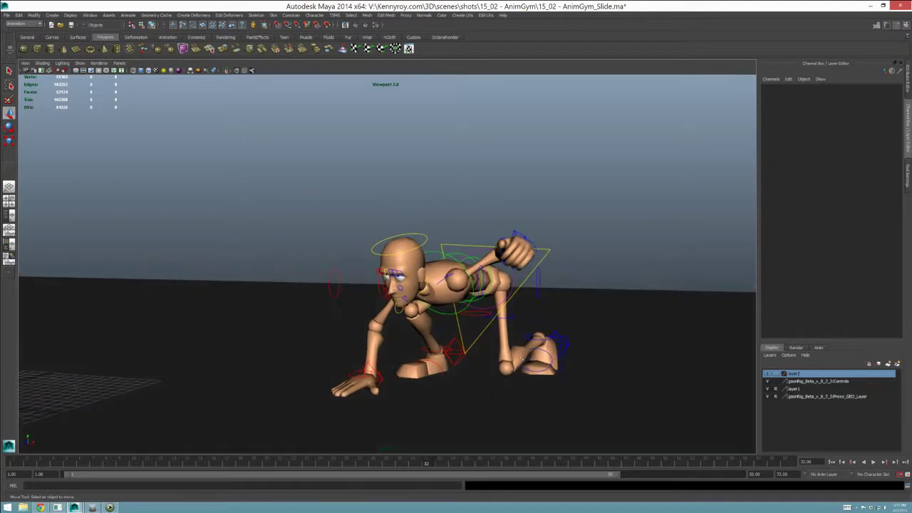
click(386, 463)
click(568, 347)
click(557, 354)
key(alt+v)
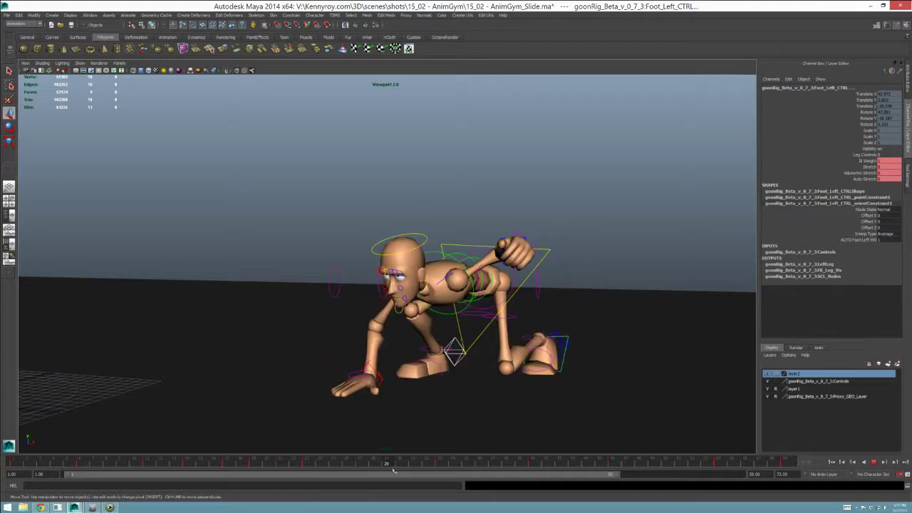
click(440, 465)
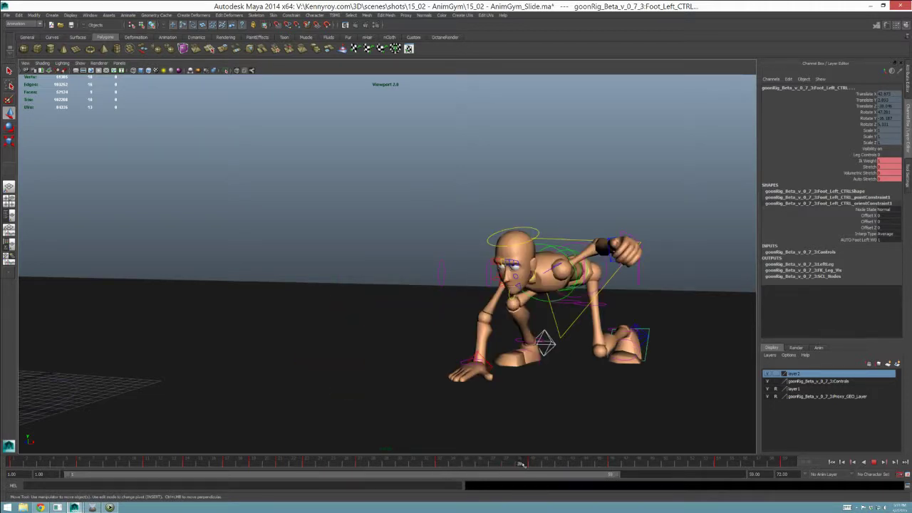
click(538, 465)
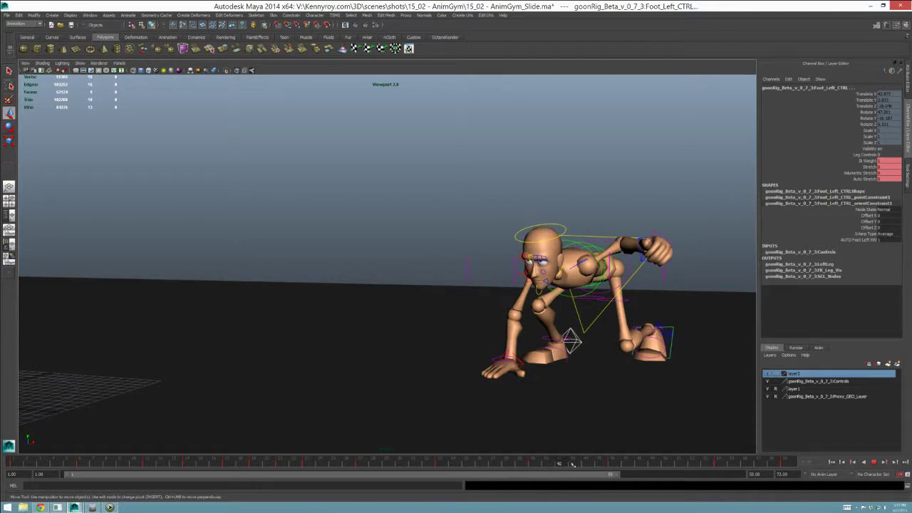
click(600, 464)
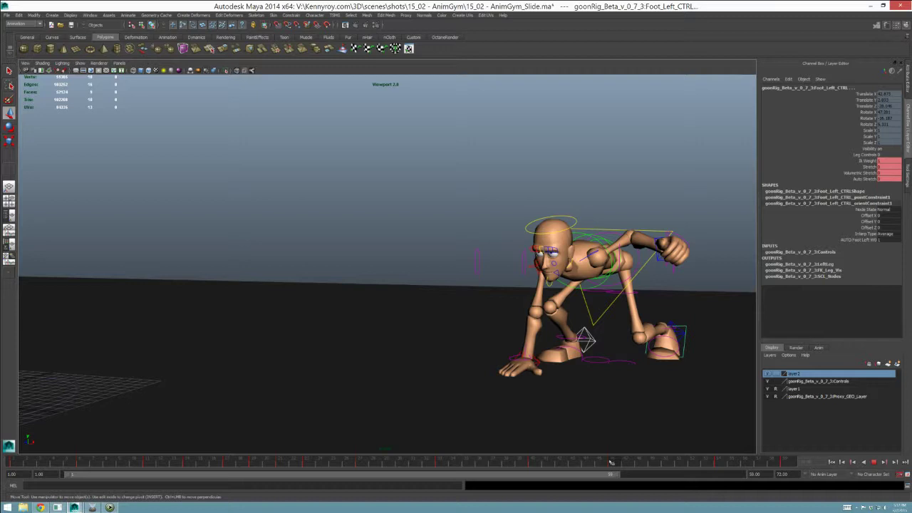
click(661, 463)
mouse_move(657, 460)
mouse_down()
mouse_move(399, 464)
mouse_move(399, 473)
mouse_move(439, 465)
mouse_up()
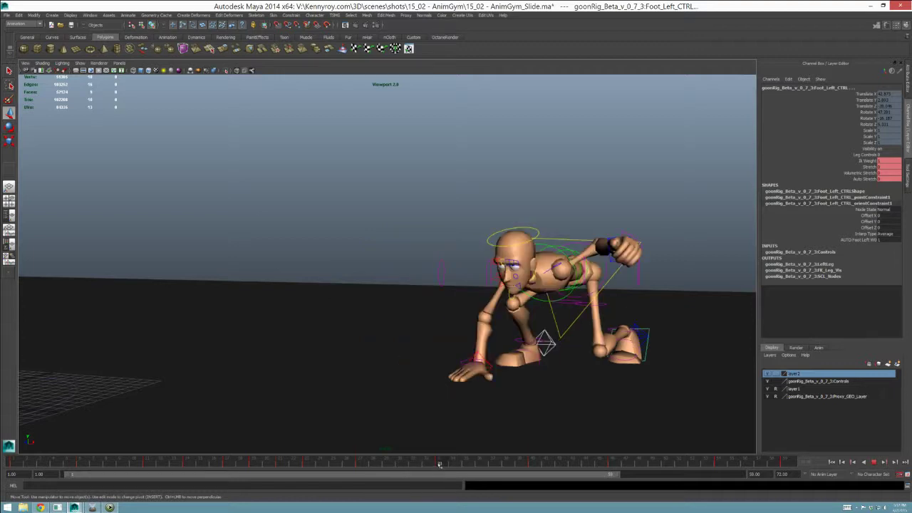
click(481, 463)
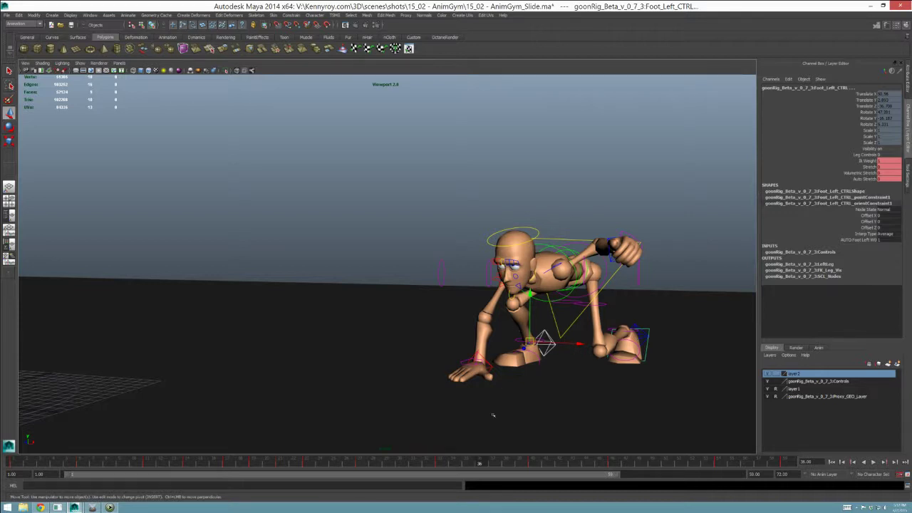
Step: Select the hand, center root and foot controls at frame 33, show their curves in the Graph Editor and key them
click(445, 463)
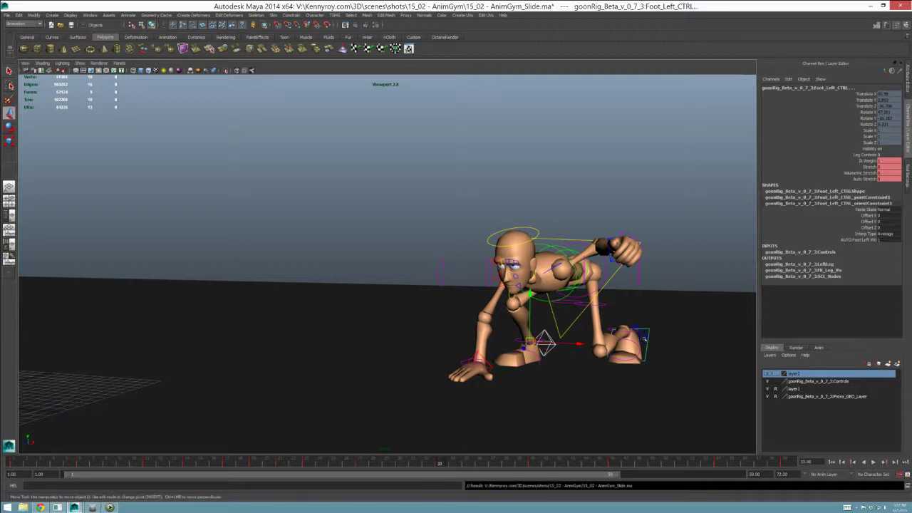
click(479, 365)
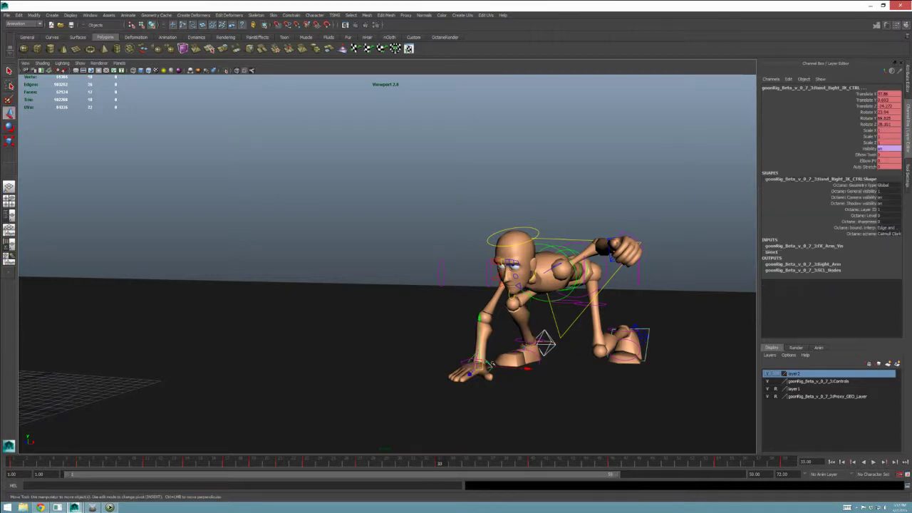
shift+click(610, 258)
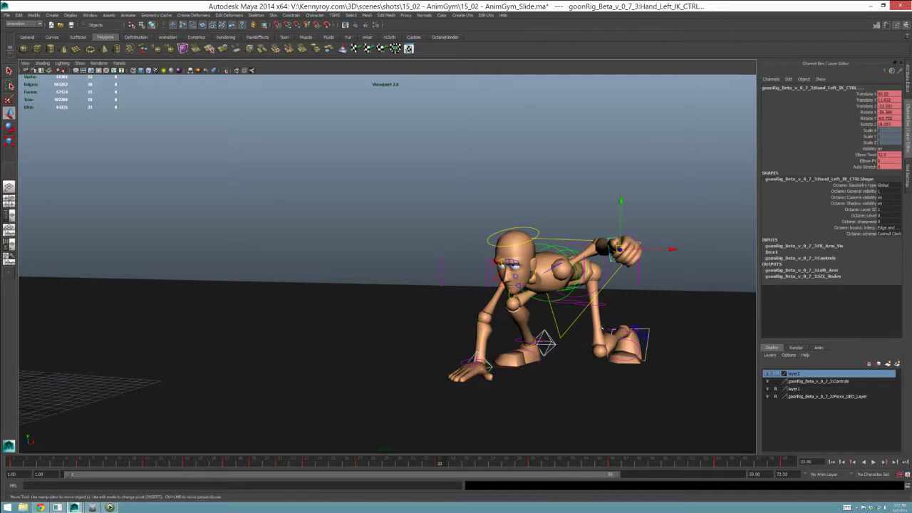
shift+click(571, 326)
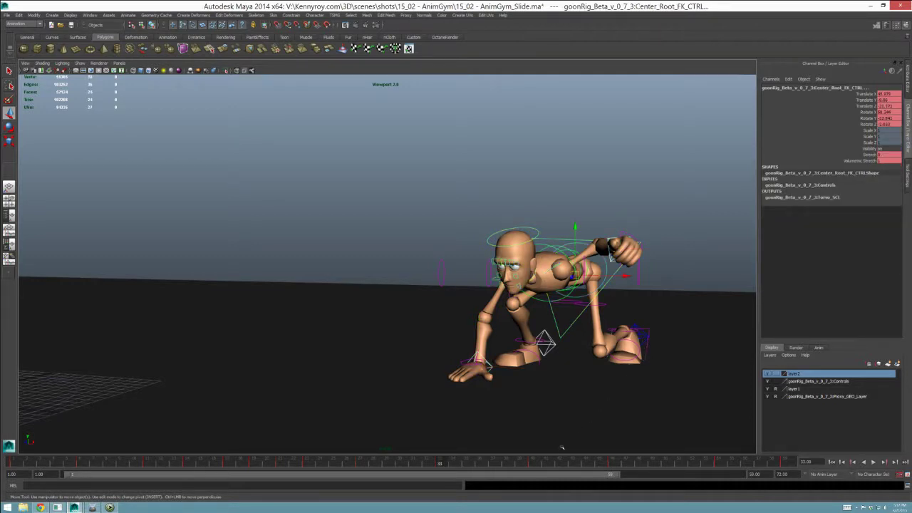
click(638, 329)
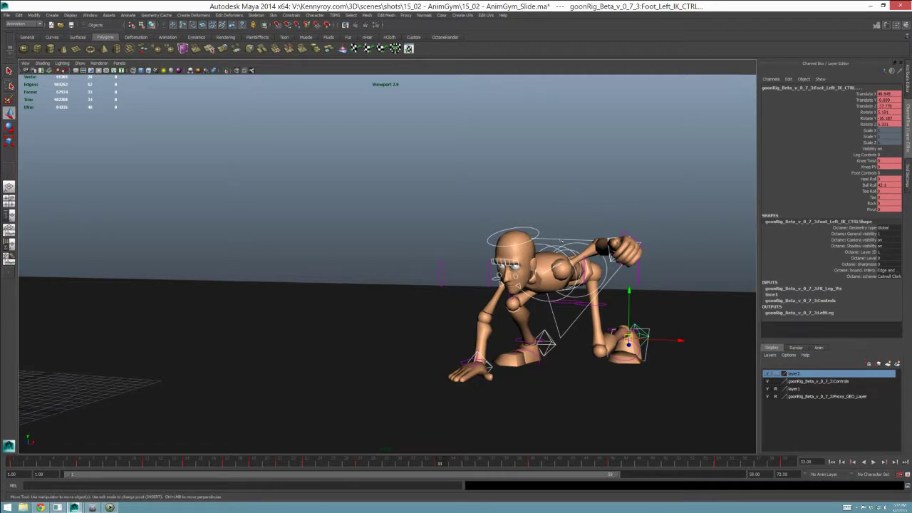
key(alt+Tab)
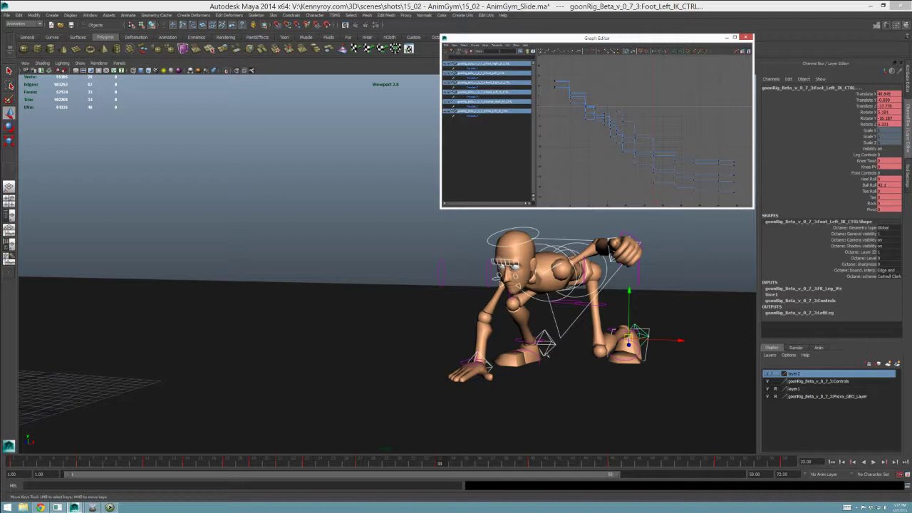
key(s)
Step: Turn off stepped preview and key the selected controls at in-between frames across the slide, including frames 43 and 56
right_click(472, 471)
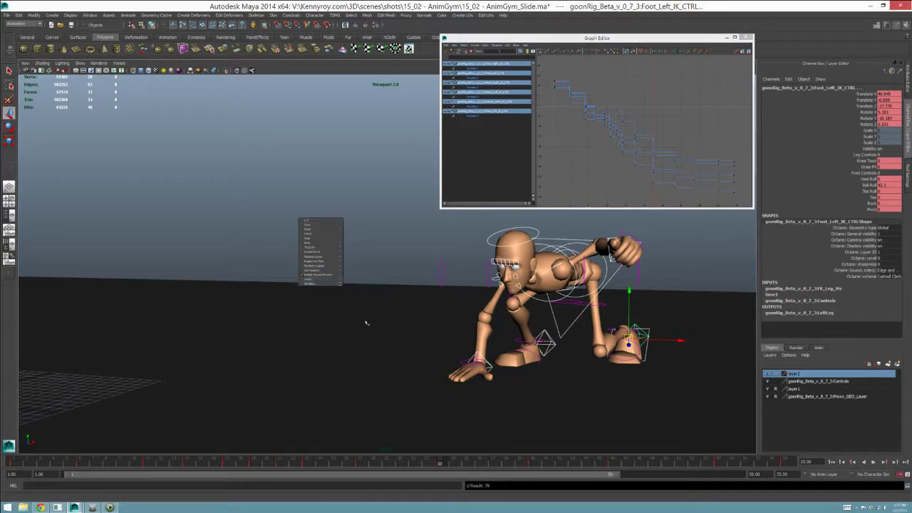
click(316, 276)
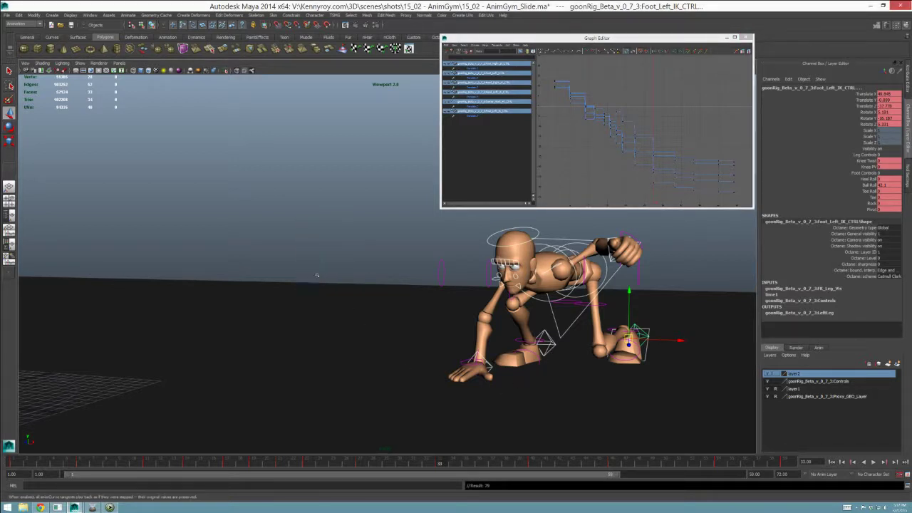
click(562, 54)
click(556, 176)
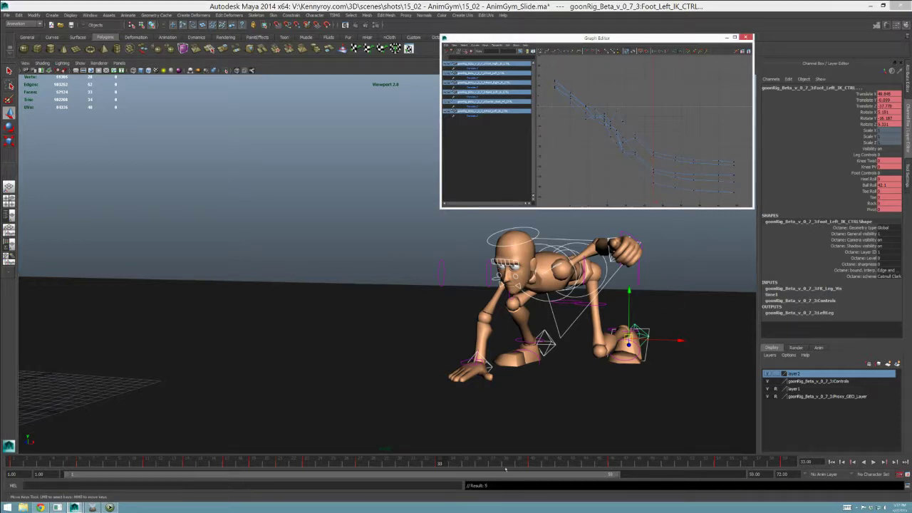
drag(443, 462, 494, 464)
click(574, 463)
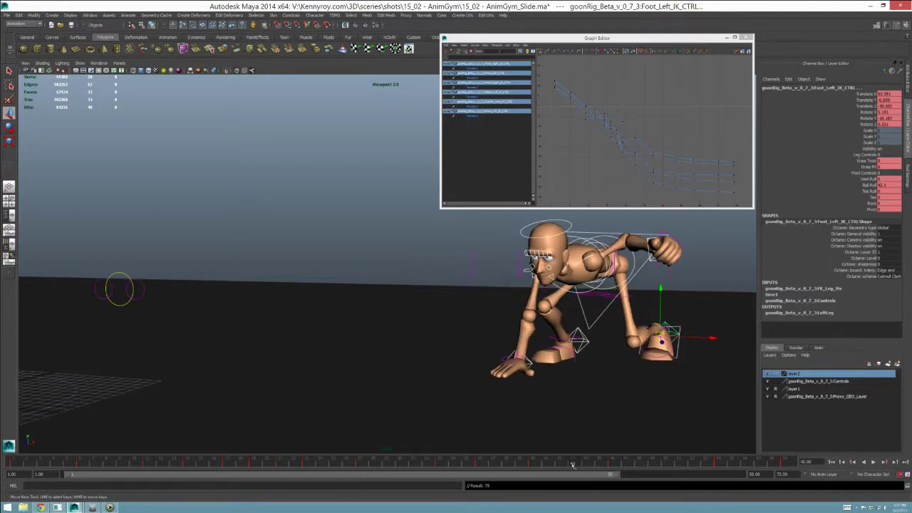
click(683, 464)
click(746, 464)
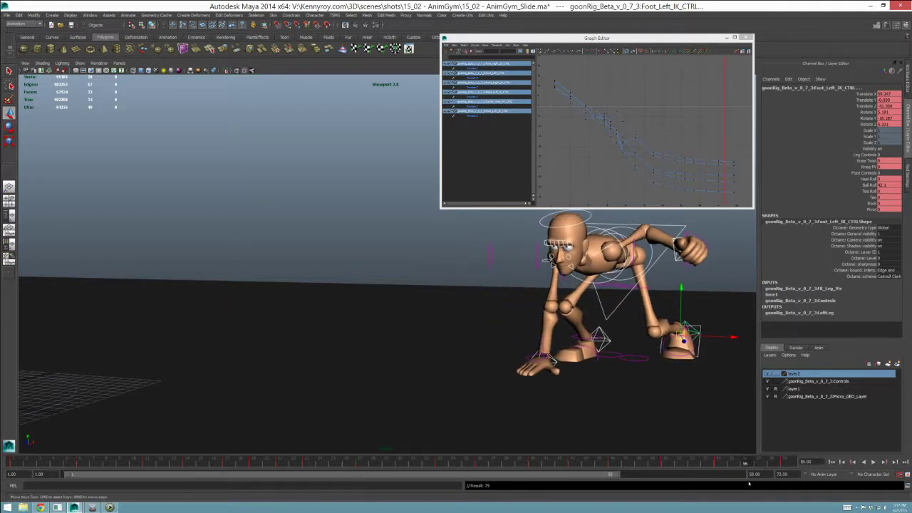
Step: Turn stepped preview back on for the animation curves
right_click(559, 464)
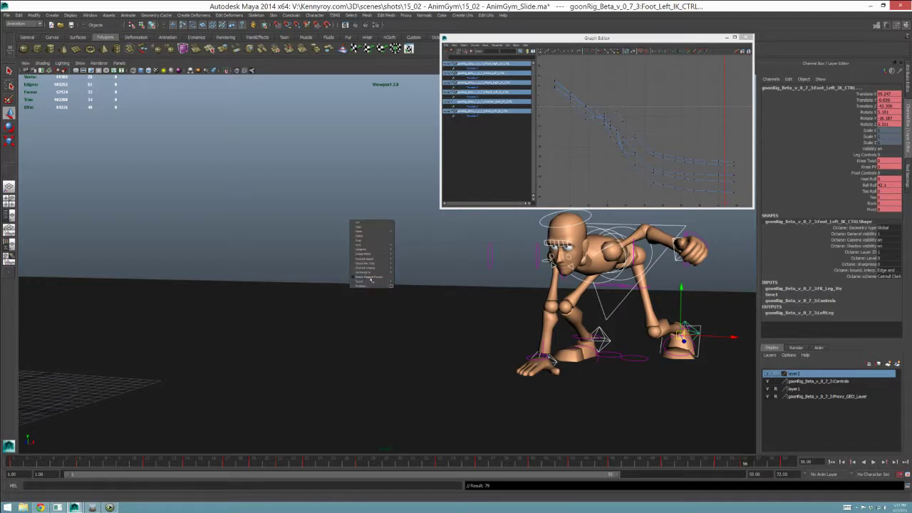
right_drag(370, 281, 369, 278)
right_click(465, 463)
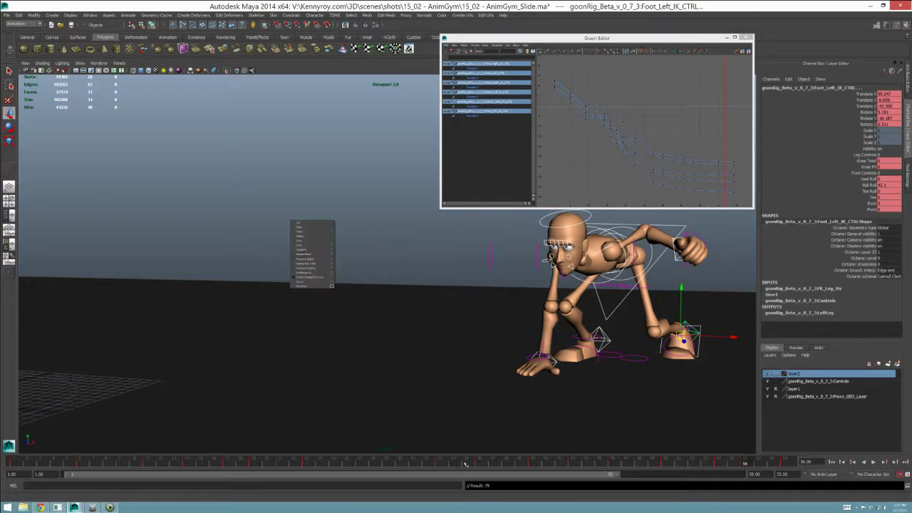
click(296, 278)
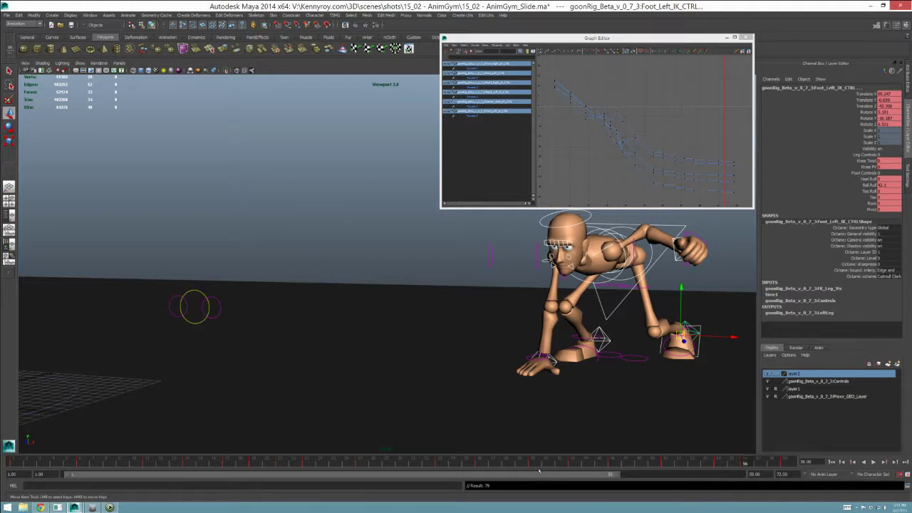
Step: Run a playblast of the shot, interrupt it and clear the control selection
right_drag(492, 463, 424, 407)
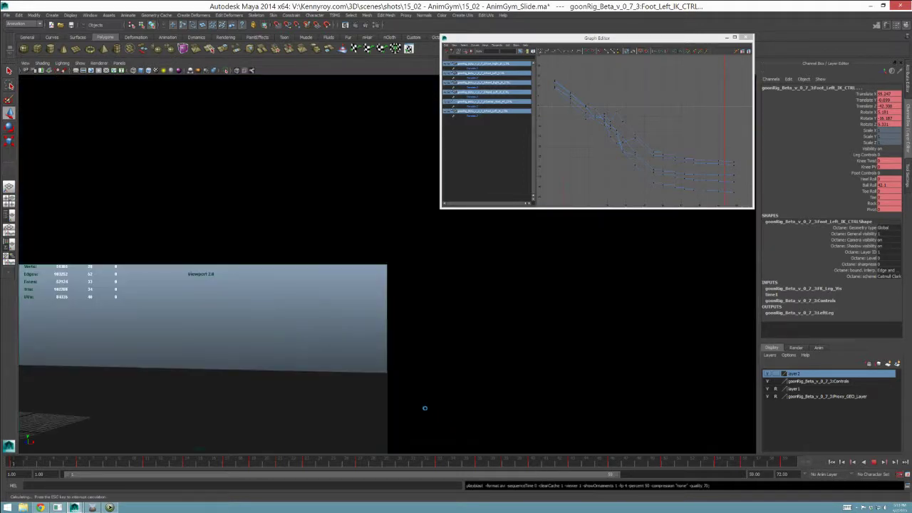
key(Escape)
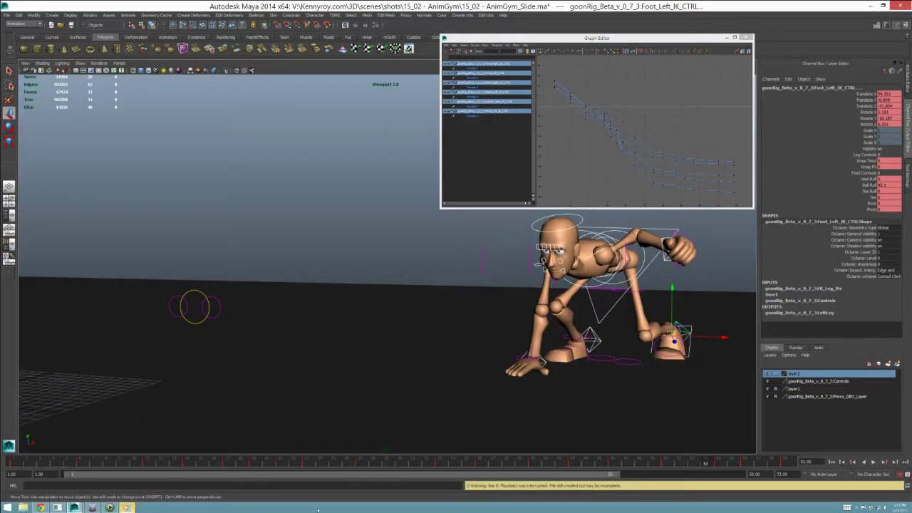
right_click(256, 221)
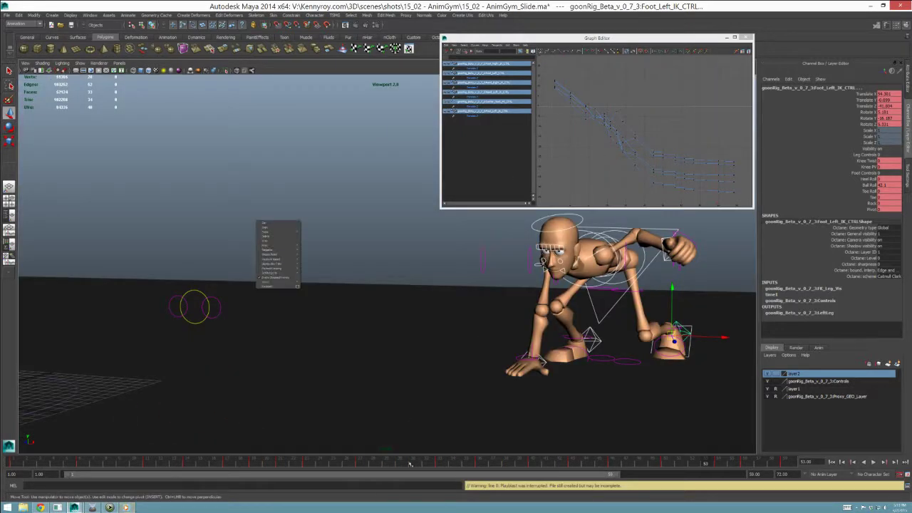
click(356, 236)
mouse_move(127, 508)
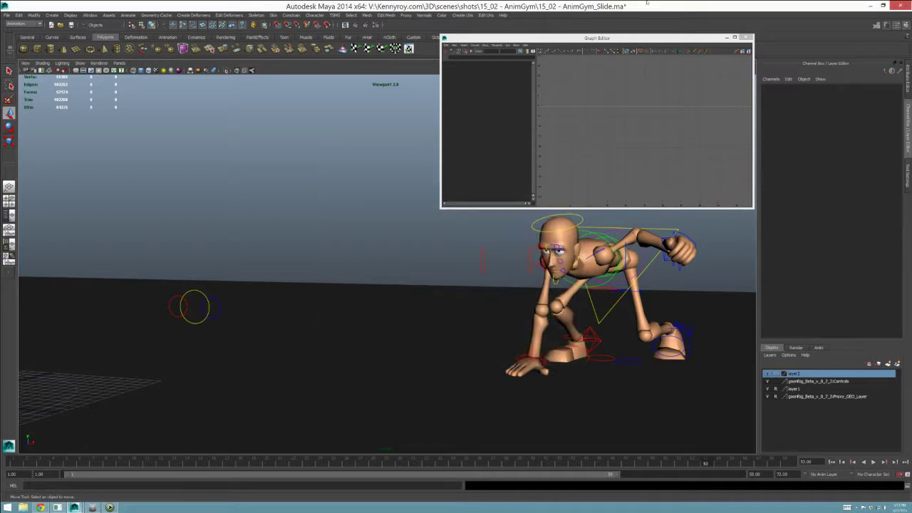
Step: Play the slide from frame 27, stop at frame 53 and minimize the Graph Editor
click(362, 463)
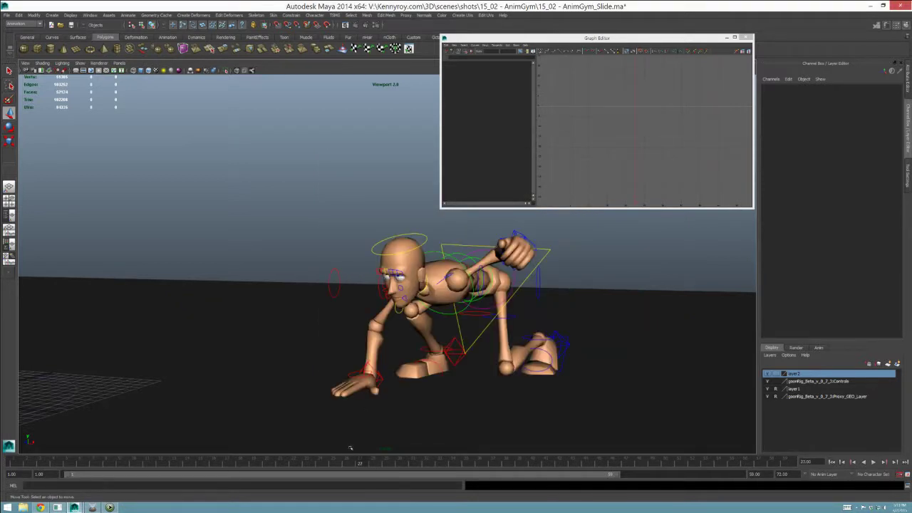
right_click(460, 466)
click(587, 242)
key(alt+v)
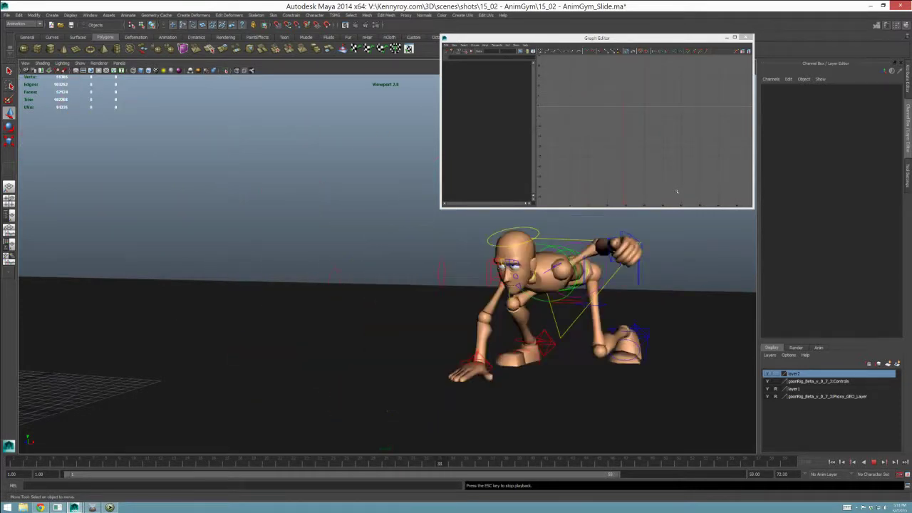
key(Escape)
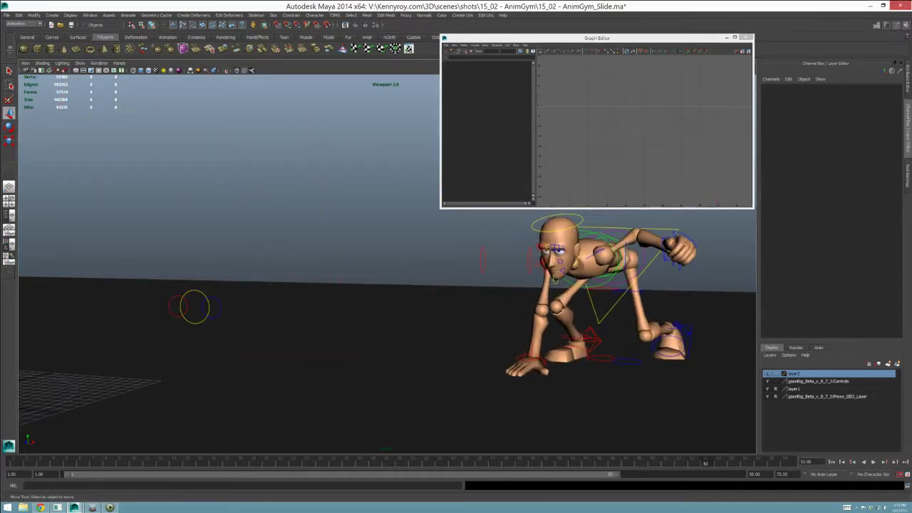
click(726, 37)
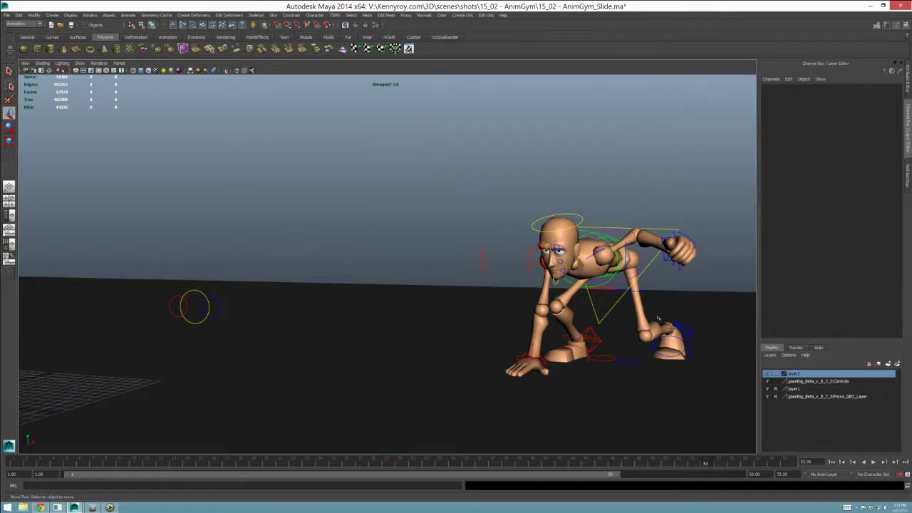
Step: Select the left foot IK control at frame 53 and activate the Move tool on it
click(681, 333)
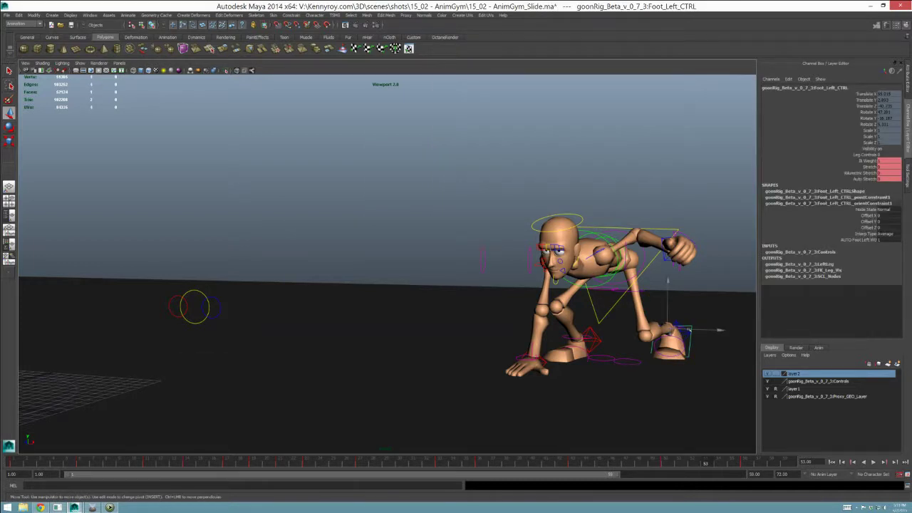
key(q)
click(681, 324)
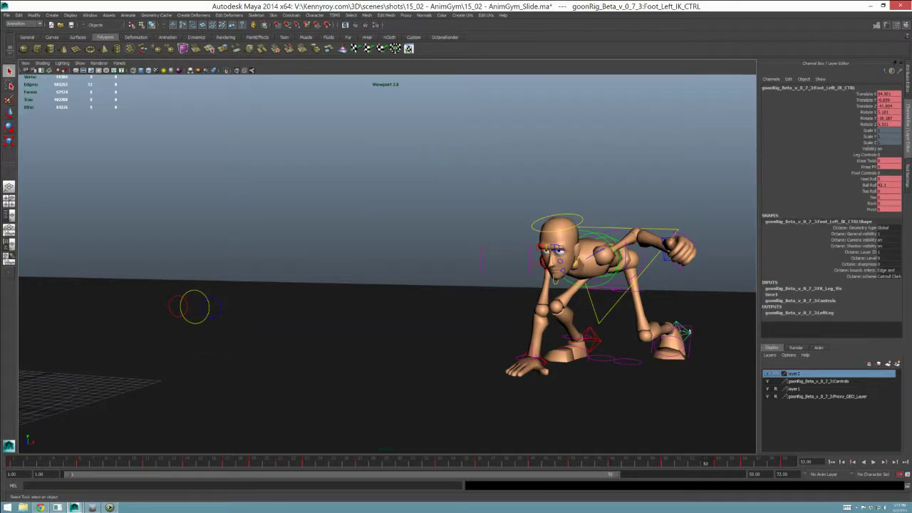
key(w)
right_click(660, 324)
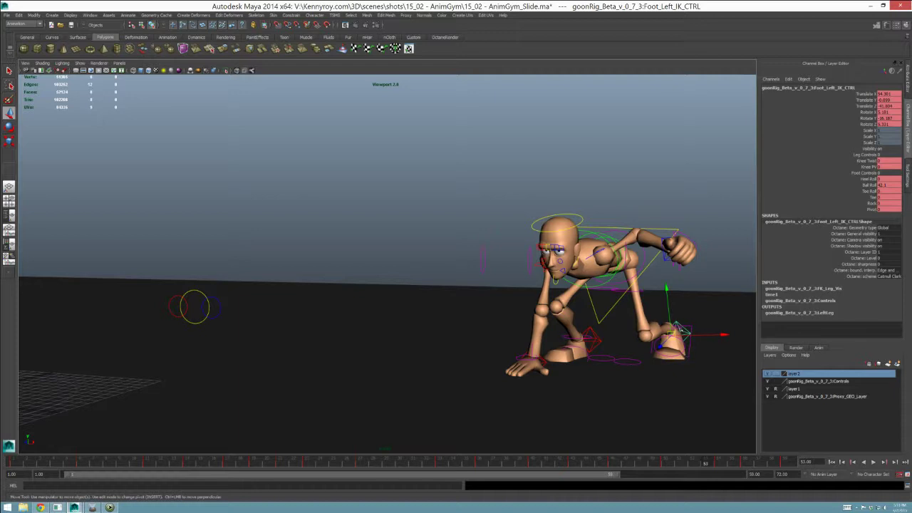
key(w)
drag(674, 333, 646, 334)
Step: Scrub and play the slide around frames 36 to 39 to check the left foot's spacing
click(483, 465)
drag(492, 464, 520, 464)
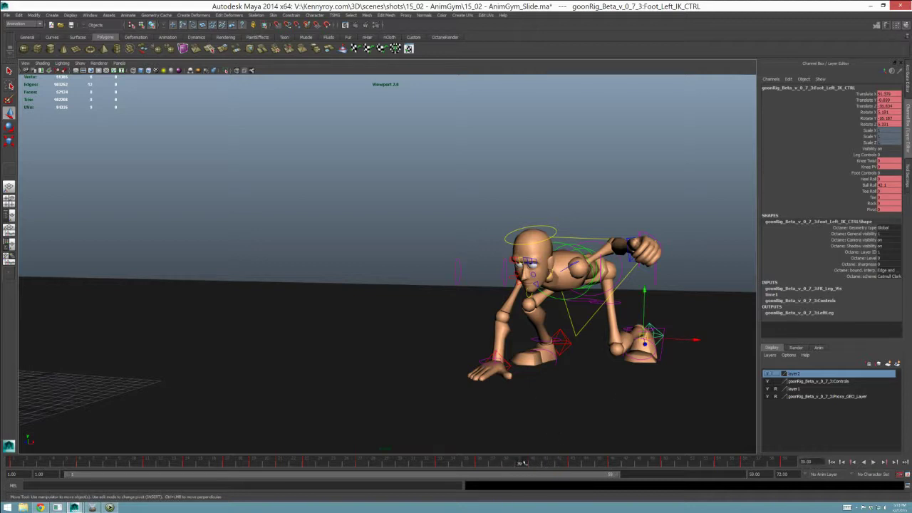
key(alt+v)
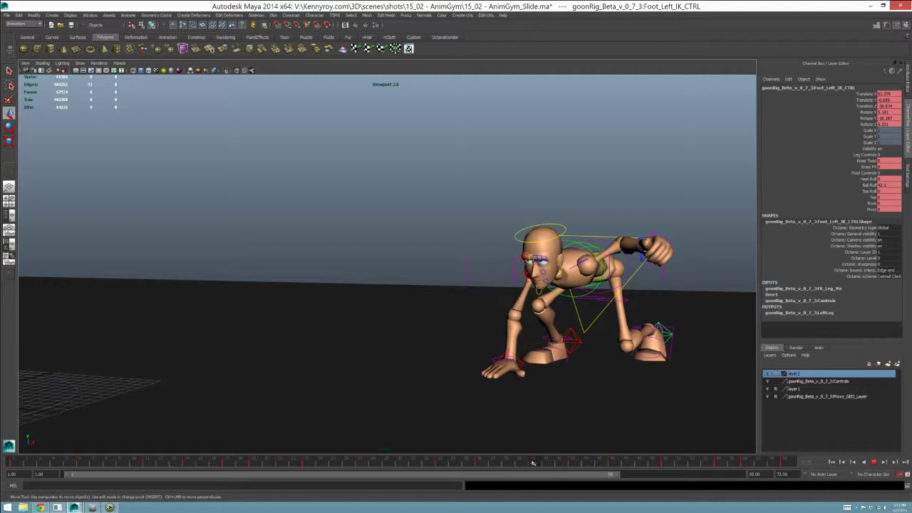
mouse_move(464, 462)
mouse_down()
mouse_move(446, 465)
mouse_move(480, 465)
mouse_up()
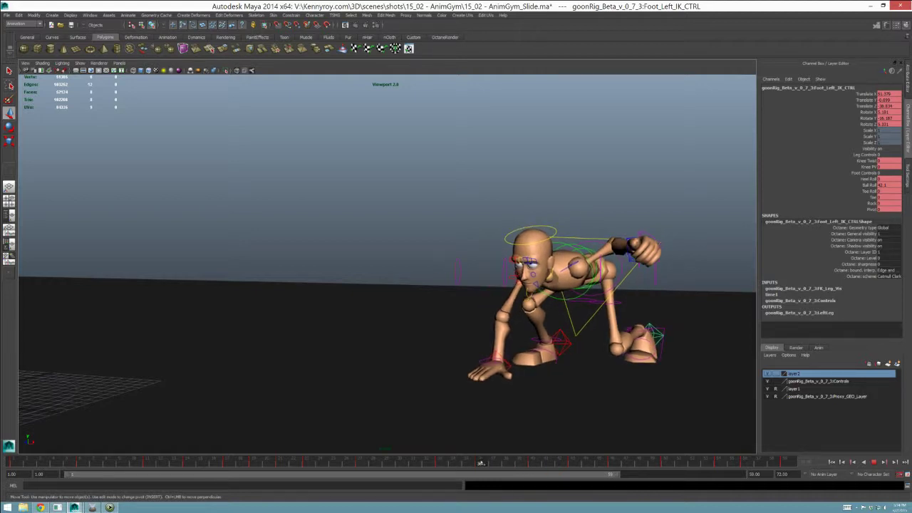
Step: Move the left foot IK control slightly across the floor at frame 36, checking its placement from above and the side
alt+drag(648, 389, 579, 403)
alt+middle_drag(579, 404, 408, 400)
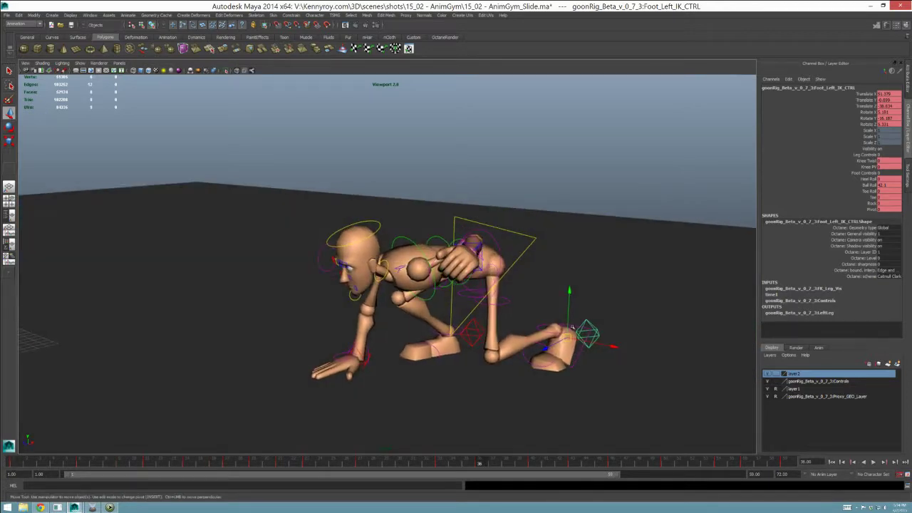
click(569, 329)
alt+drag(574, 326, 579, 341)
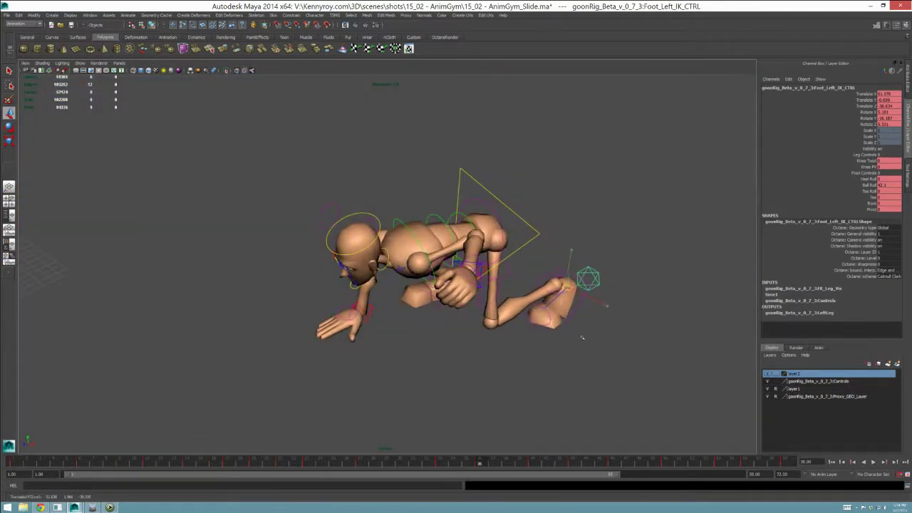
middle_drag(593, 335, 589, 339)
alt+drag(611, 337, 713, 264)
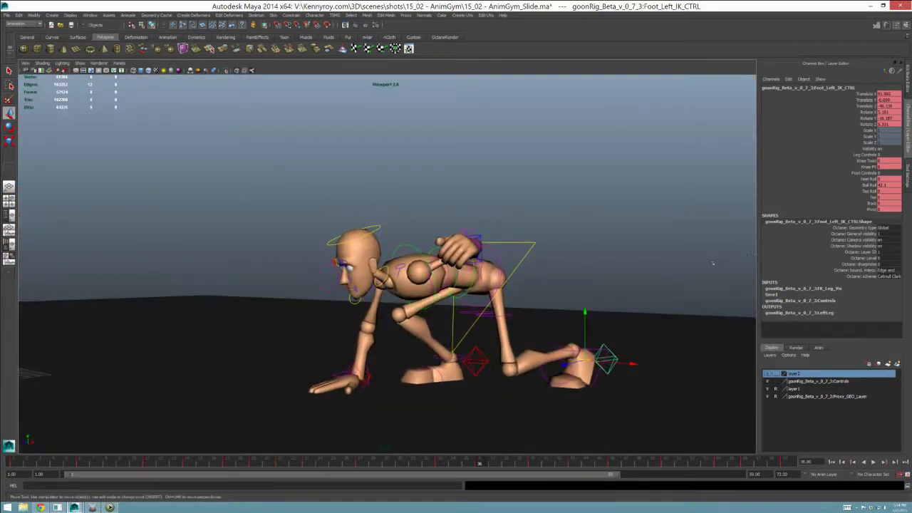
Step: Raise the left foot's Ball Roll to about 62 at frame 36 and nudge its IK control slightly farther back
click(869, 186)
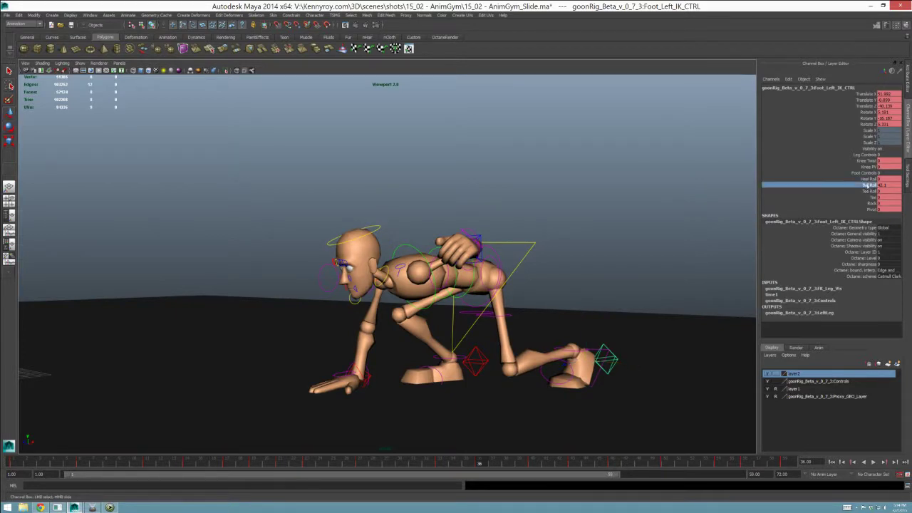
click(440, 464)
drag(449, 463, 483, 463)
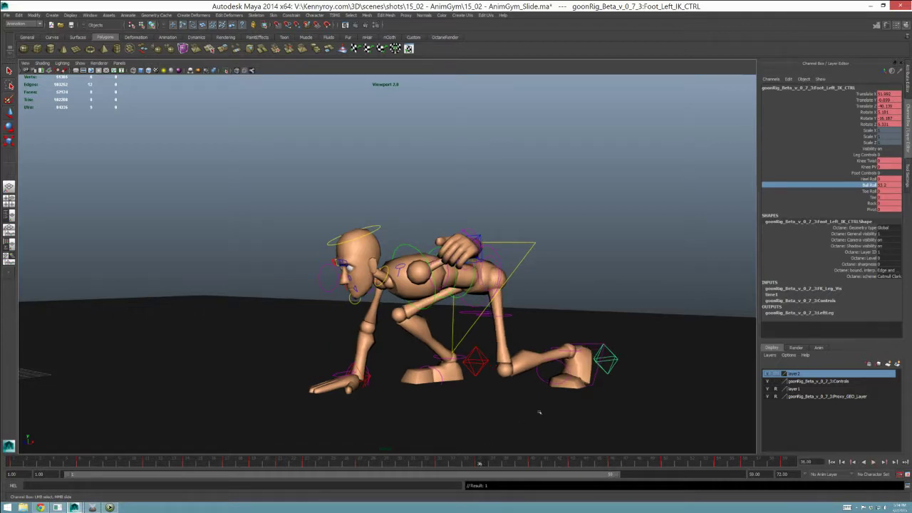
alt+drag(539, 415, 611, 329)
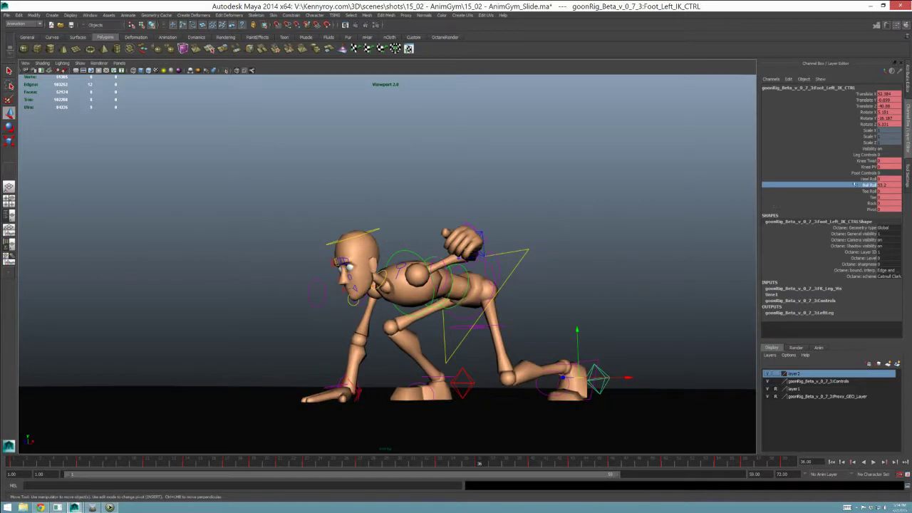
click(855, 185)
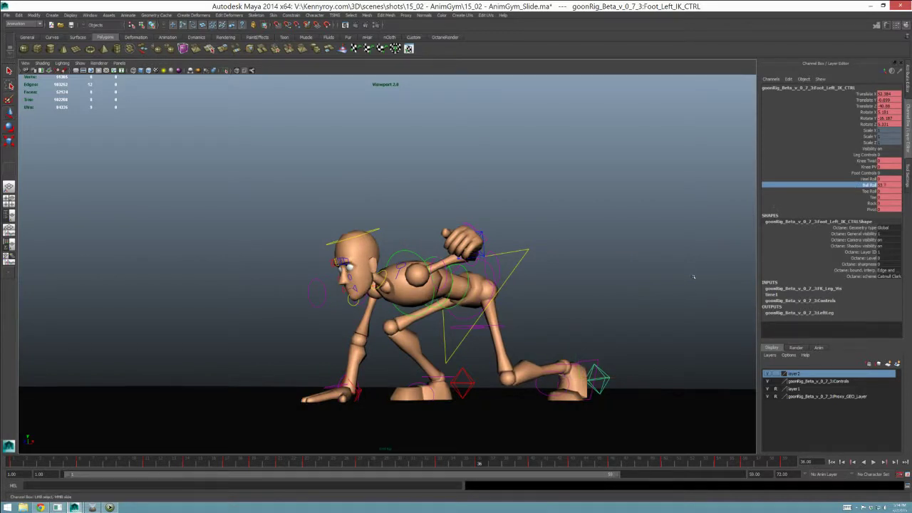
middle_drag(693, 276, 707, 287)
Step: Scrub between frames 33 and 46 to compare the left foot's roll and spacing
click(440, 463)
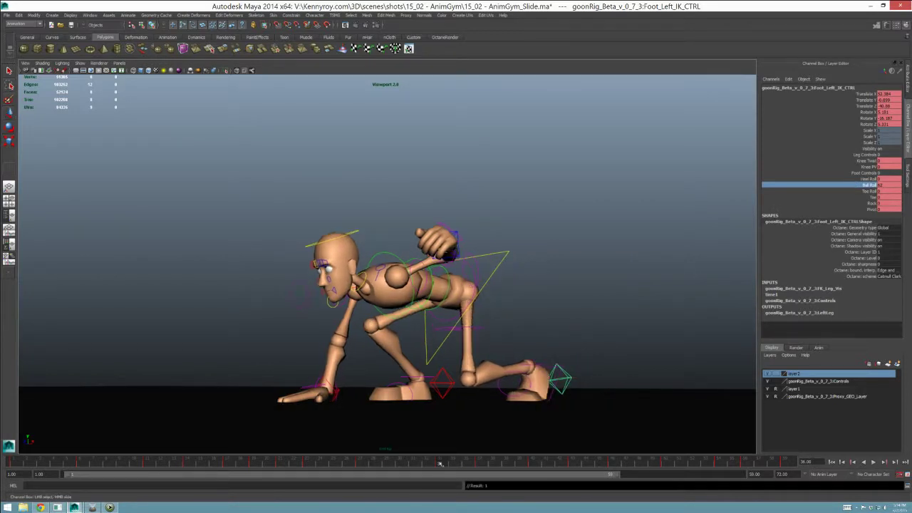
click(479, 461)
drag(479, 462, 480, 463)
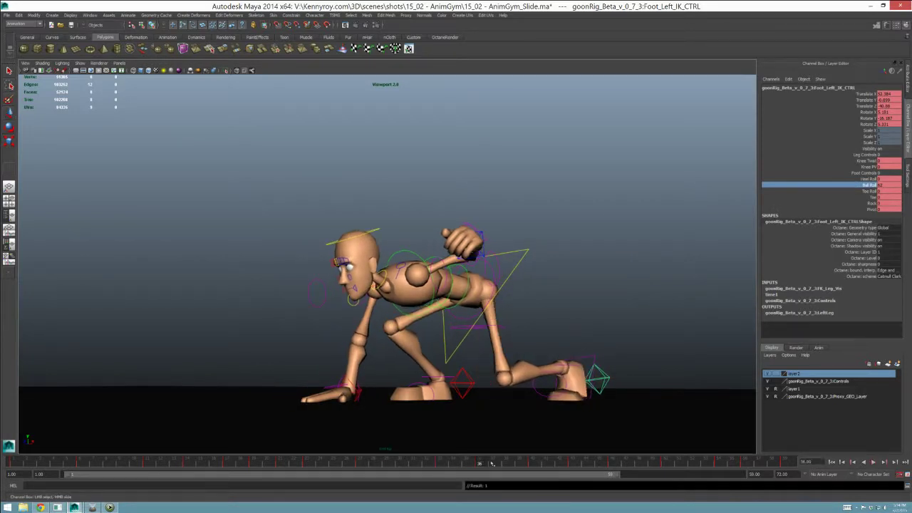
alt+drag(560, 400, 563, 406)
drag(479, 465, 614, 463)
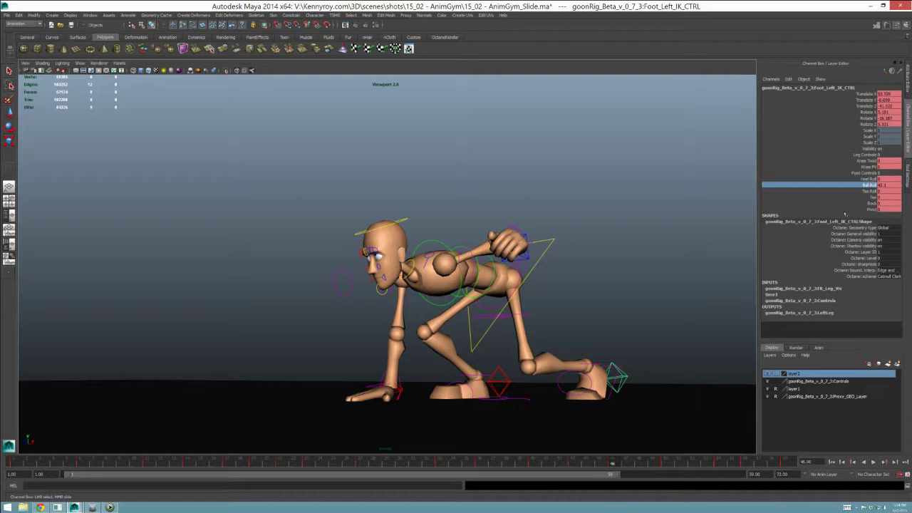
Step: Ease the left foot's Ball Roll down on the keys around frames 46 to 50, stepping between keys to compare poses
click(574, 464)
middle_drag(628, 404, 607, 405)
key(comma)
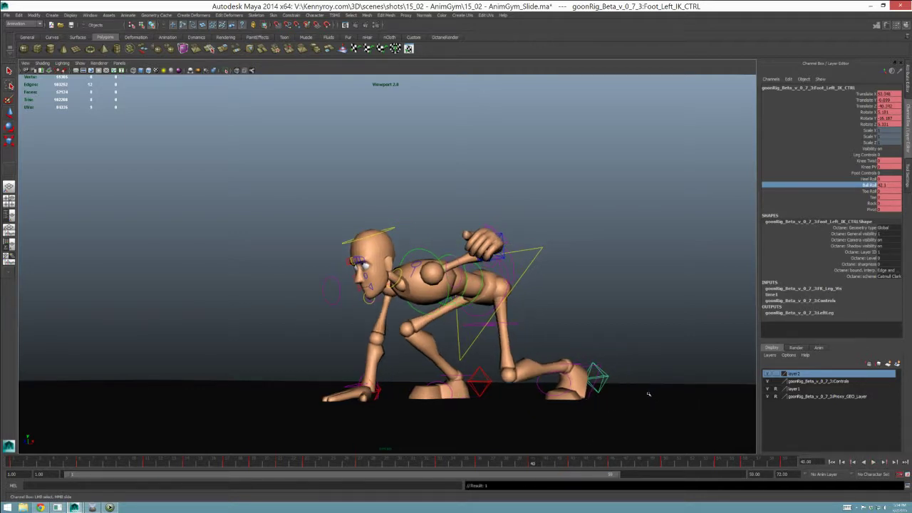
key(period)
key(period)
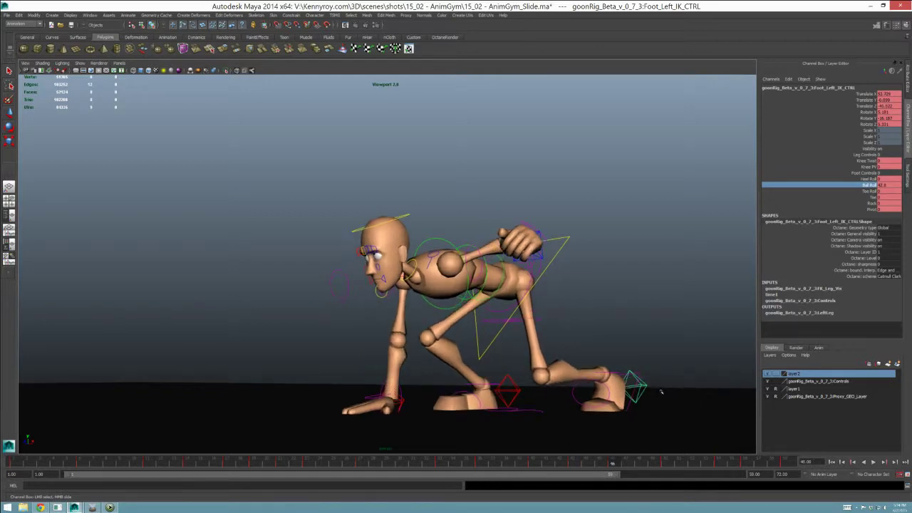
key(alt+comma)
middle_drag(675, 396, 652, 406)
key(period)
key(period)
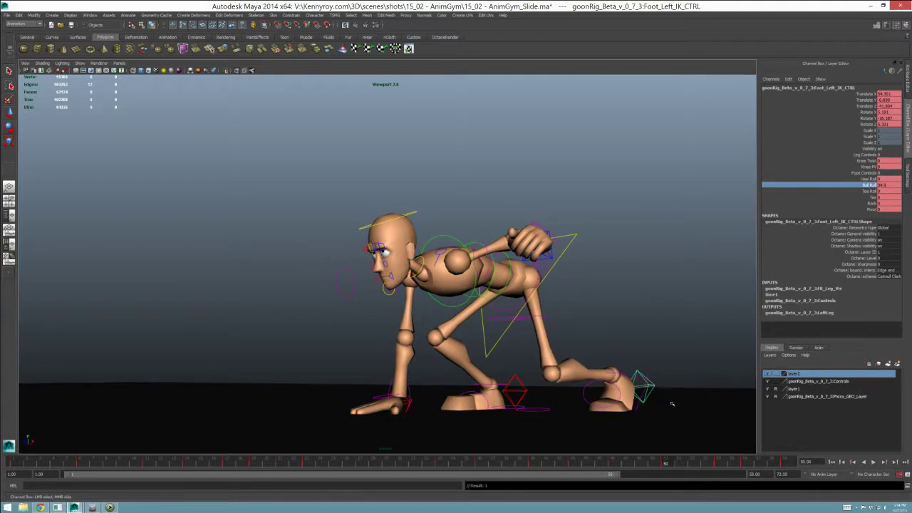
Step: Step through the remaining left foot keys to frame 59, play the slide and stop near frame 49
key(period)
key(period)
key(period)
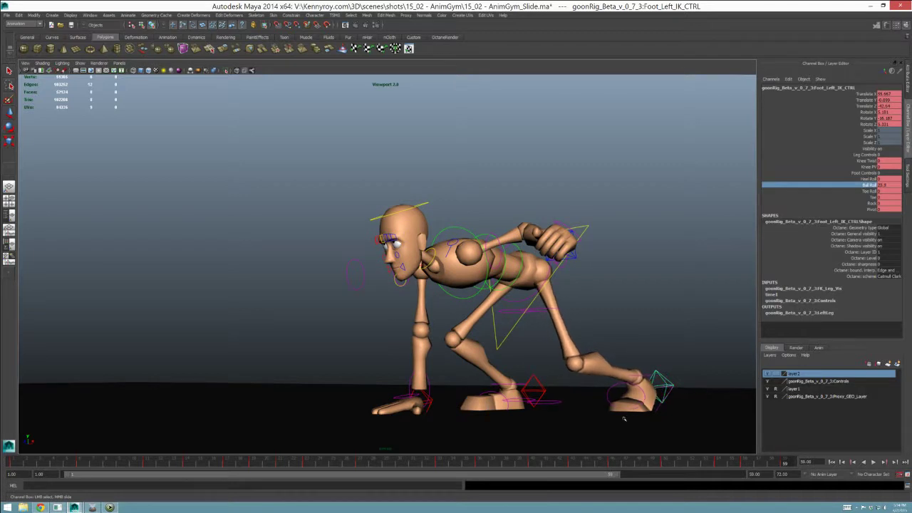
key(period)
key(alt+v)
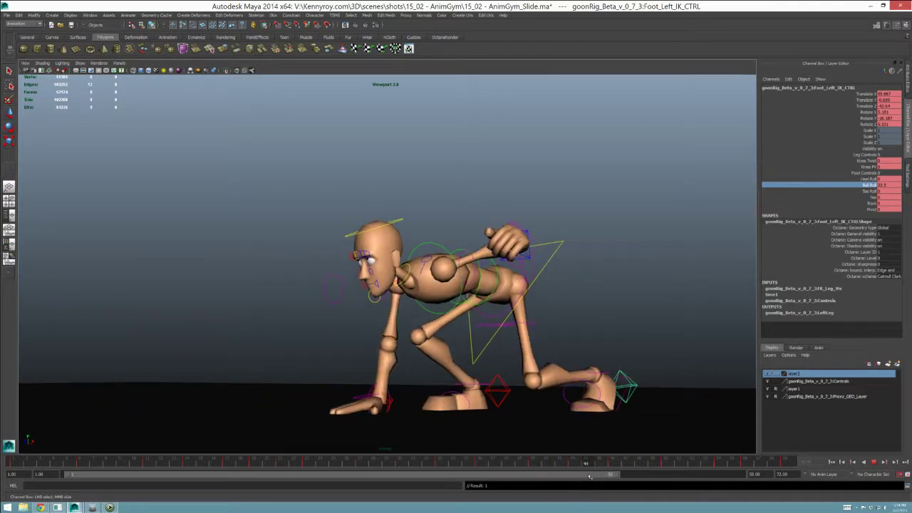
click(653, 464)
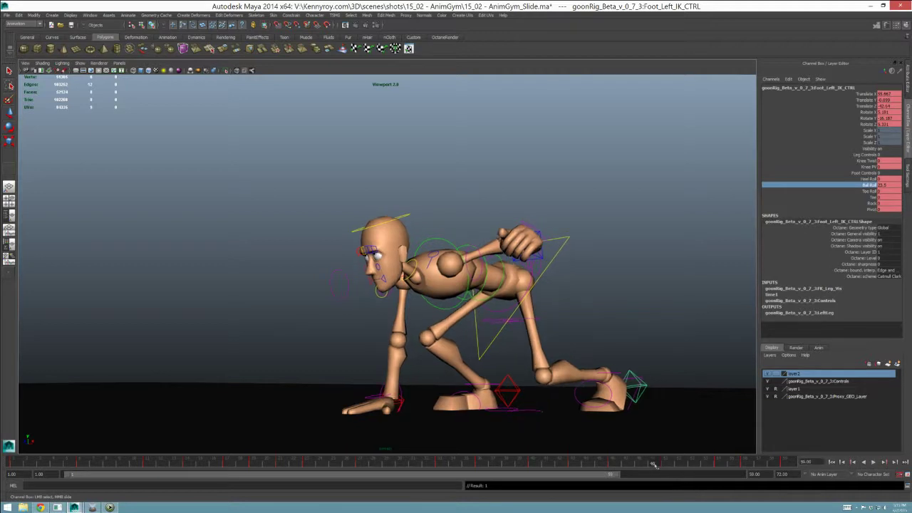
Step: Select the right foot IK control with the Move tool and review its motion around frames 45 to 46
click(509, 385)
key(w)
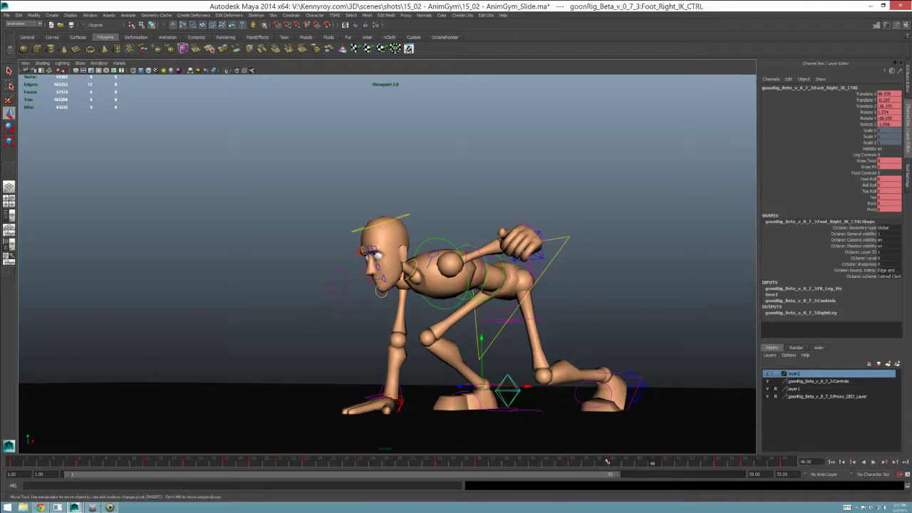
click(605, 464)
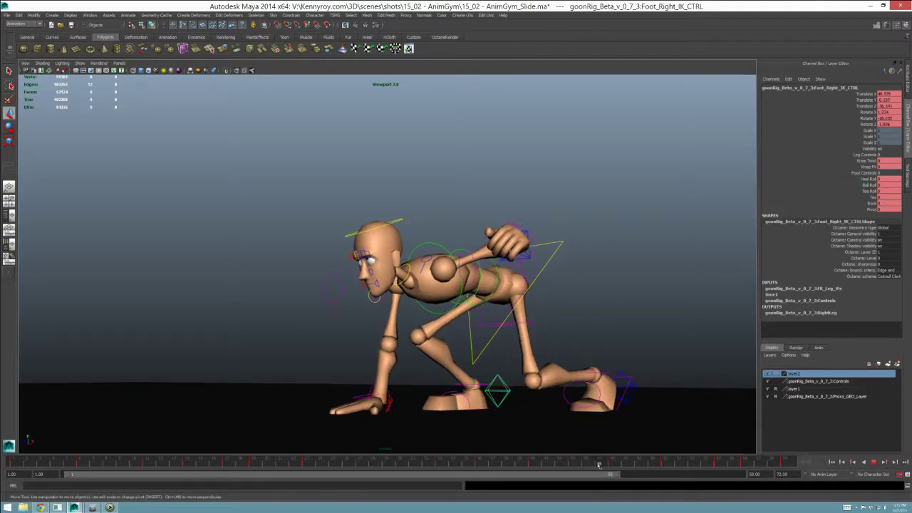
key(alt+v)
drag(604, 464, 614, 464)
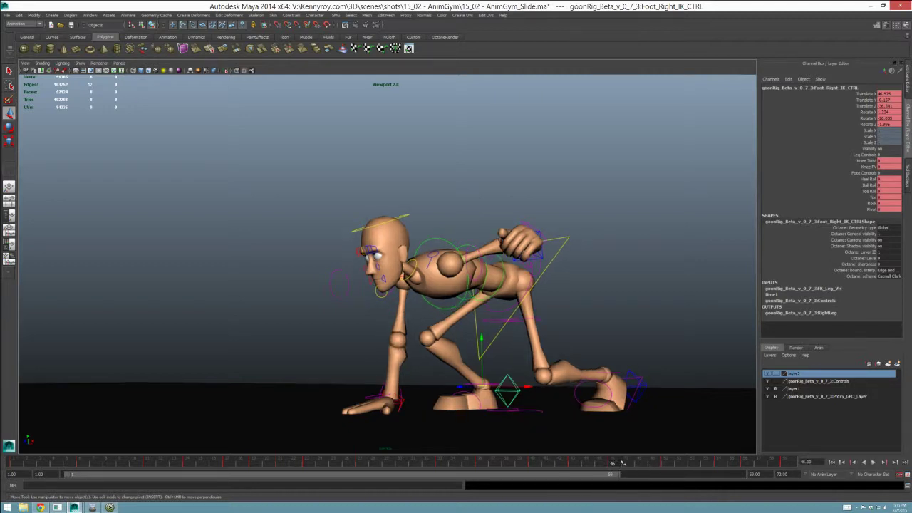
key(alt+v)
key(alt+v)
Step: Nudge the right foot IK control slightly across the floor at frame 46 and compare the pose with frame 50
alt+drag(508, 389, 499, 419)
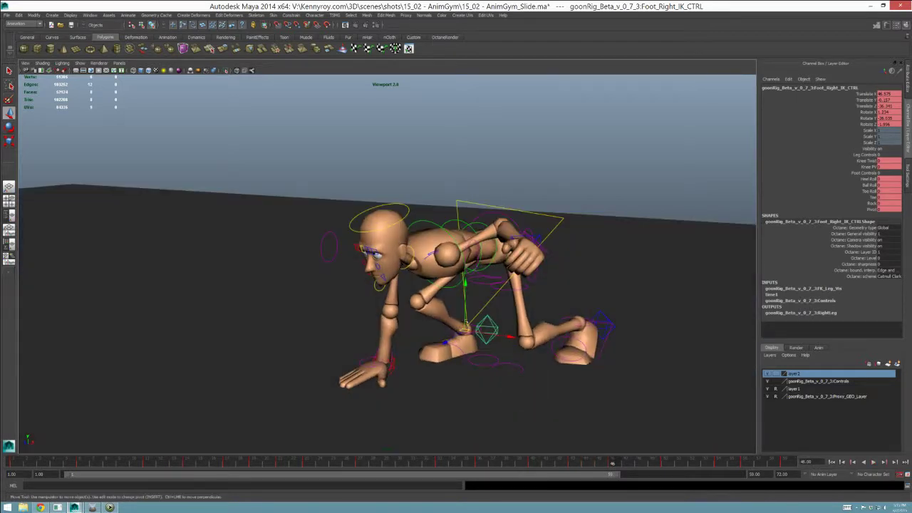
mouse_move(470, 344)
alt+mouse_down()
mouse_move(468, 334)
mouse_move(476, 353)
alt+mouse_up()
middle_drag(489, 356, 502, 351)
alt+drag(673, 457, 645, 419)
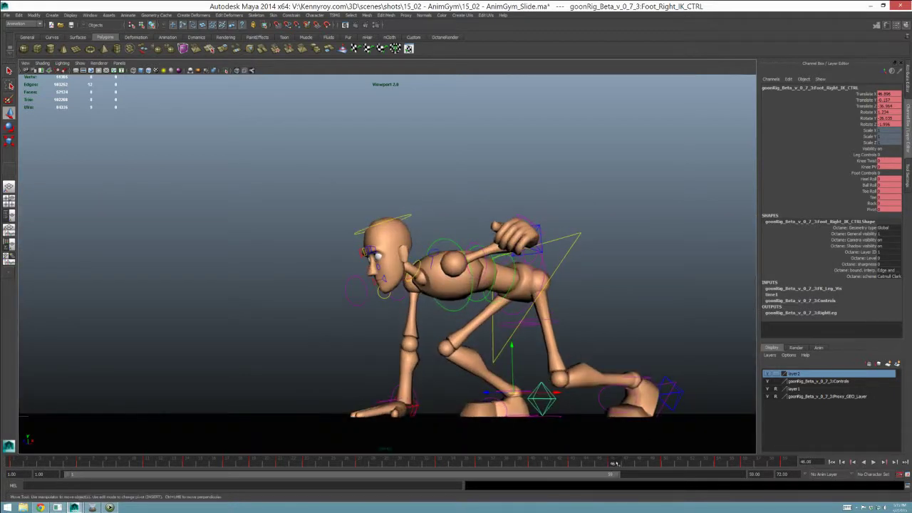
drag(653, 463, 665, 465)
alt+drag(634, 428, 626, 409)
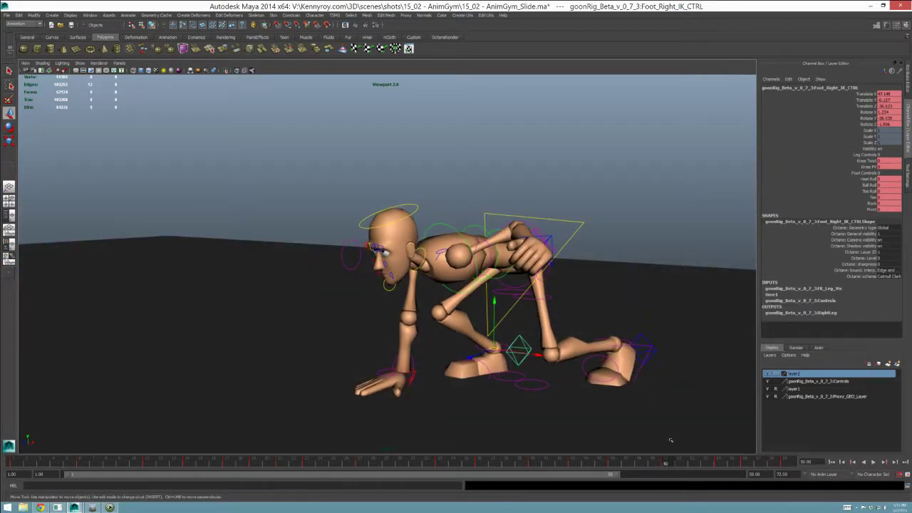
click(614, 465)
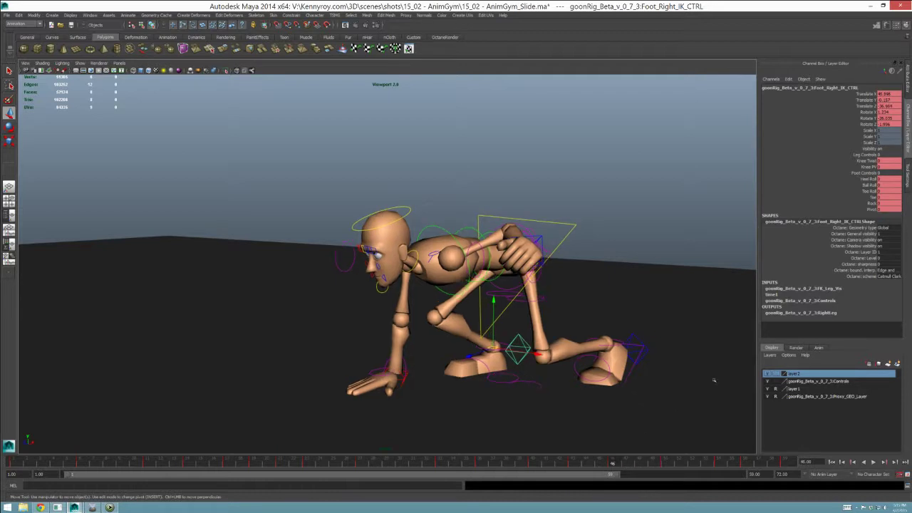
Step: Add some Ball Roll to the right foot at frame 46, key it and scrub from frame 40 to check
click(870, 179)
alt+drag(638, 336, 630, 312)
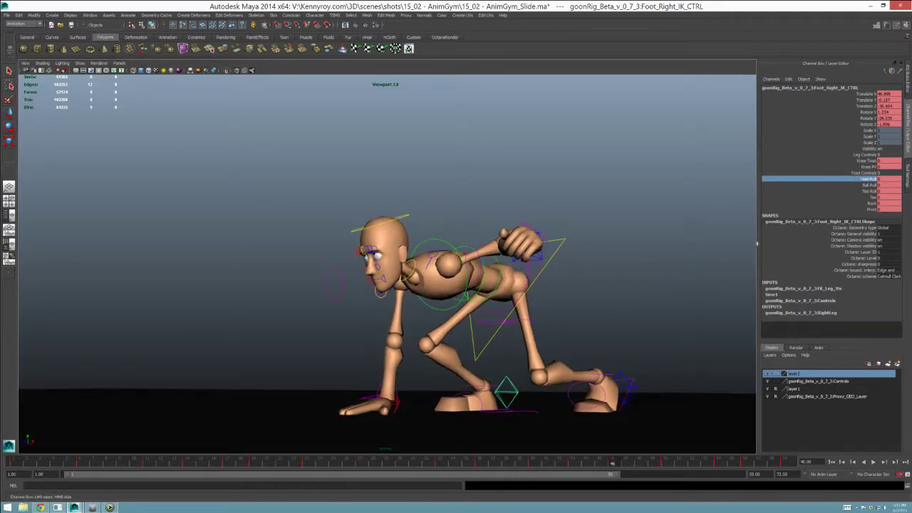
click(870, 184)
middle_drag(635, 329, 684, 336)
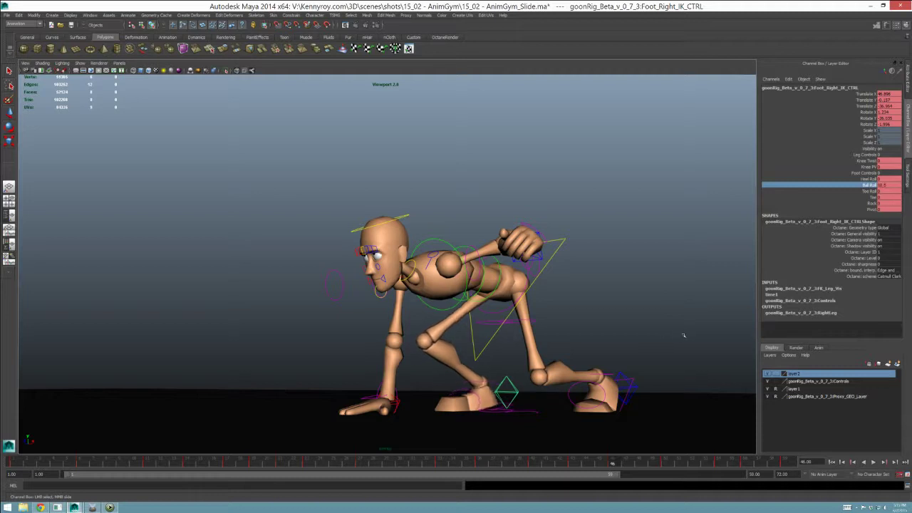
key(s)
drag(533, 462, 612, 462)
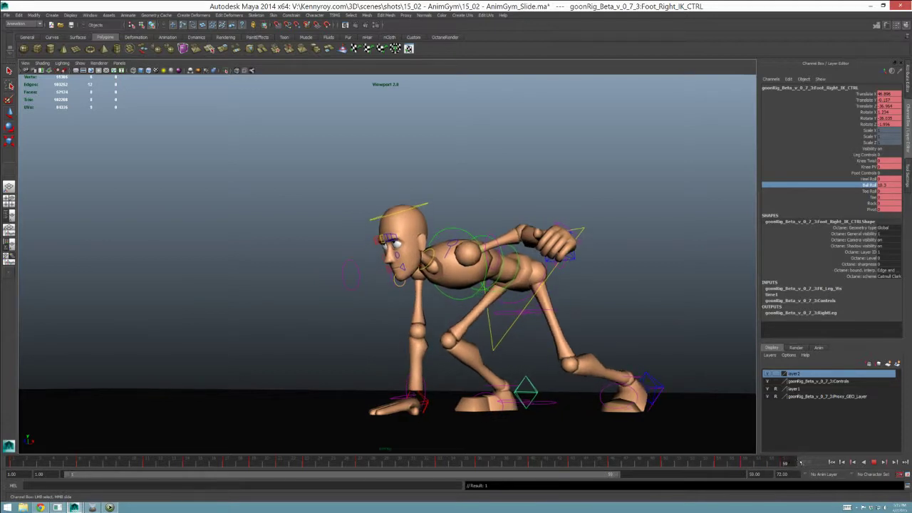
Step: Scrub back to frame 33, clear the control selection and play the slide from a wider view
drag(807, 463, 738, 465)
drag(654, 468, 443, 467)
key(w)
click(506, 381)
alt+right_drag(506, 381, 422, 308)
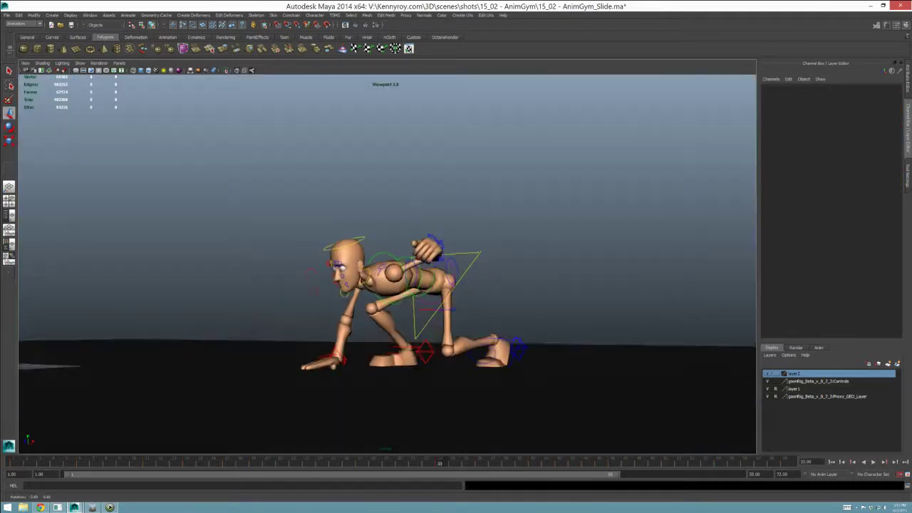
alt+drag(422, 307, 442, 315)
alt+right_drag(442, 316, 407, 338)
alt+drag(407, 338, 428, 354)
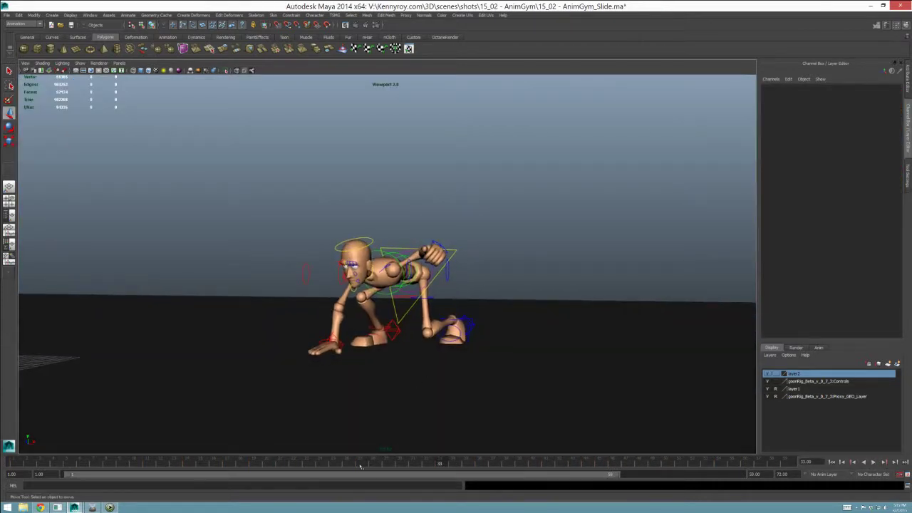
key(alt+v)
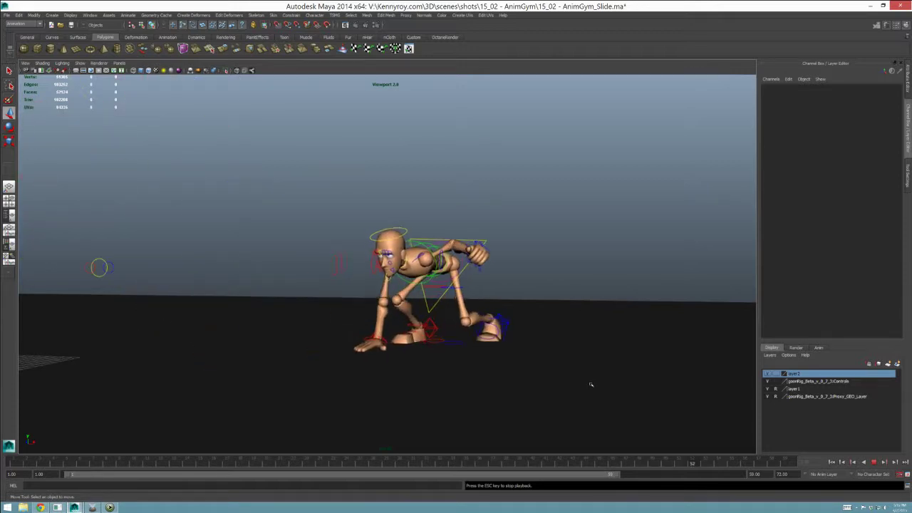
key(Escape)
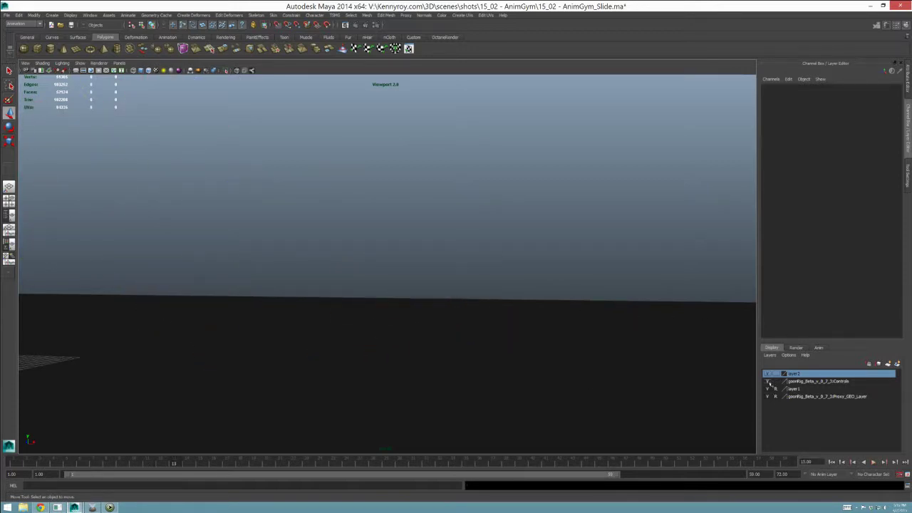
Step: Hide the goonRig Controls layer, save the scene and play the slide without the rig controls
click(768, 382)
key(ctrl+s)
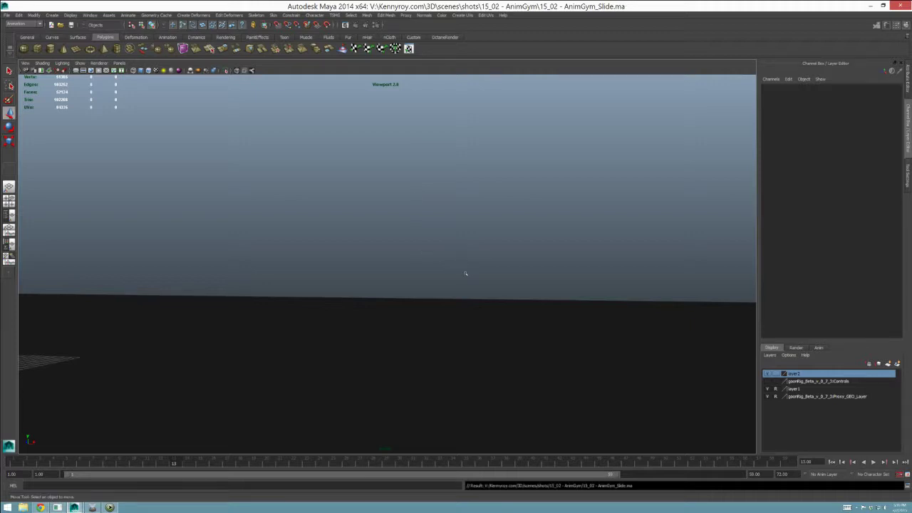
key(alt+v)
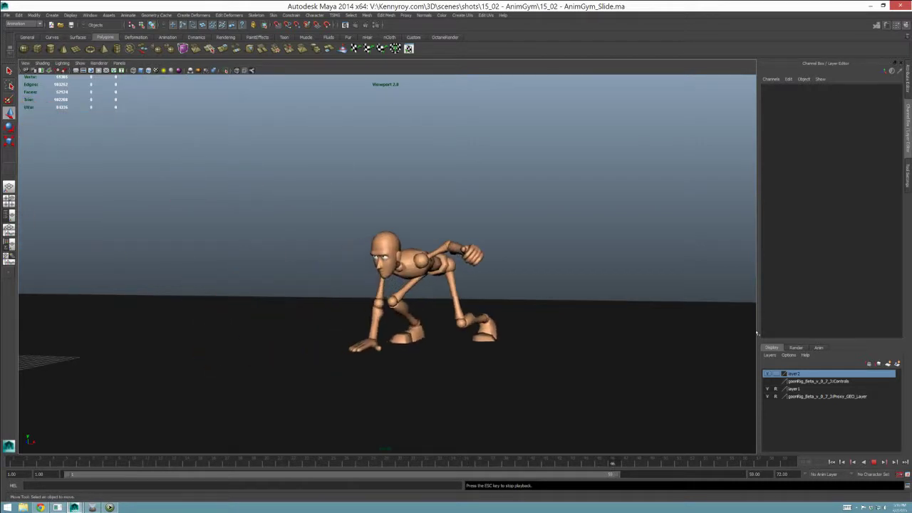
key(Escape)
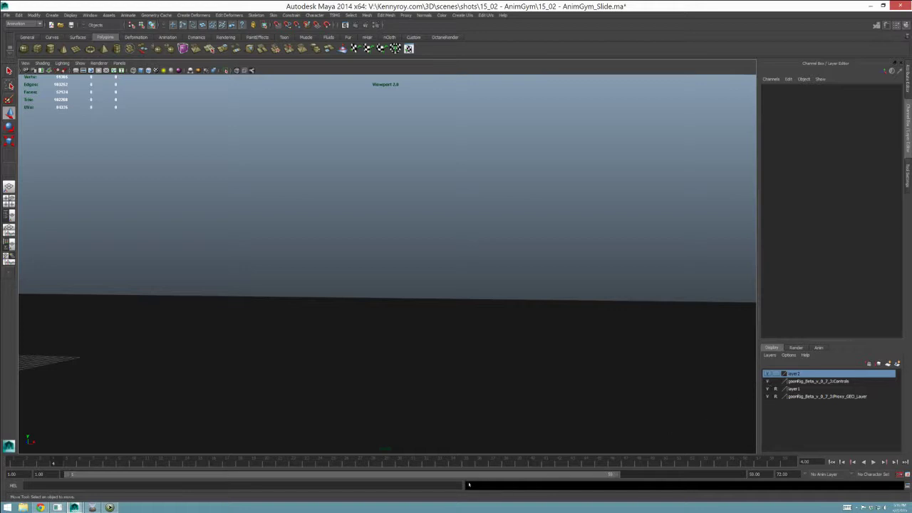
Step: Select the left foot IK control and lower its Ball Roll at frame 54
drag(467, 462, 533, 464)
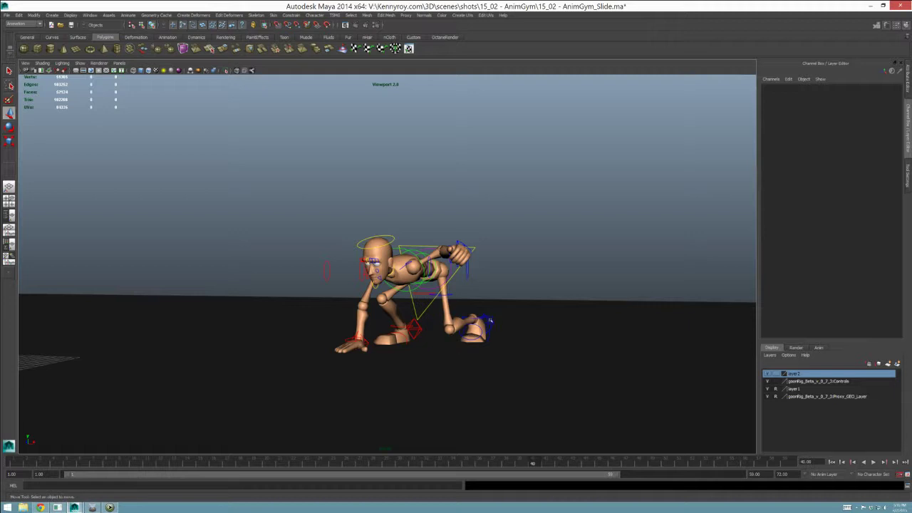
click(485, 318)
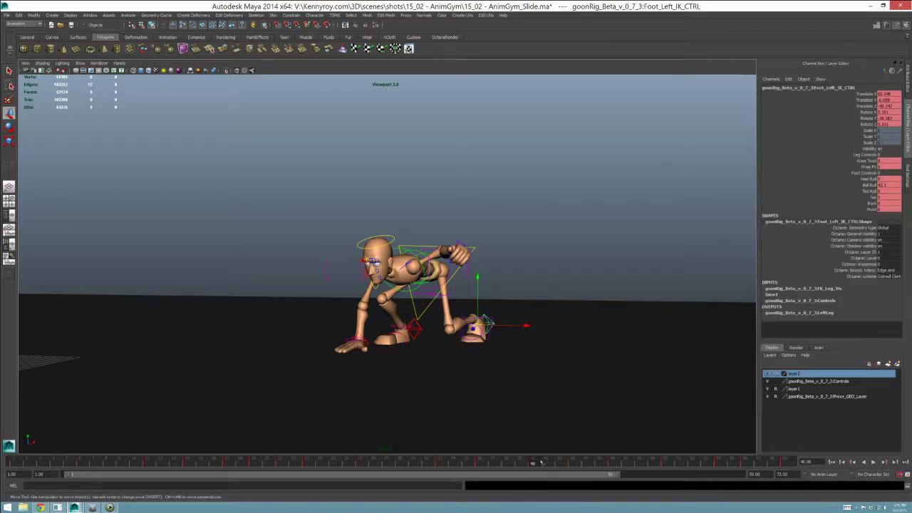
mouse_move(533, 462)
mouse_down()
mouse_move(603, 462)
mouse_move(512, 458)
mouse_move(667, 464)
mouse_up()
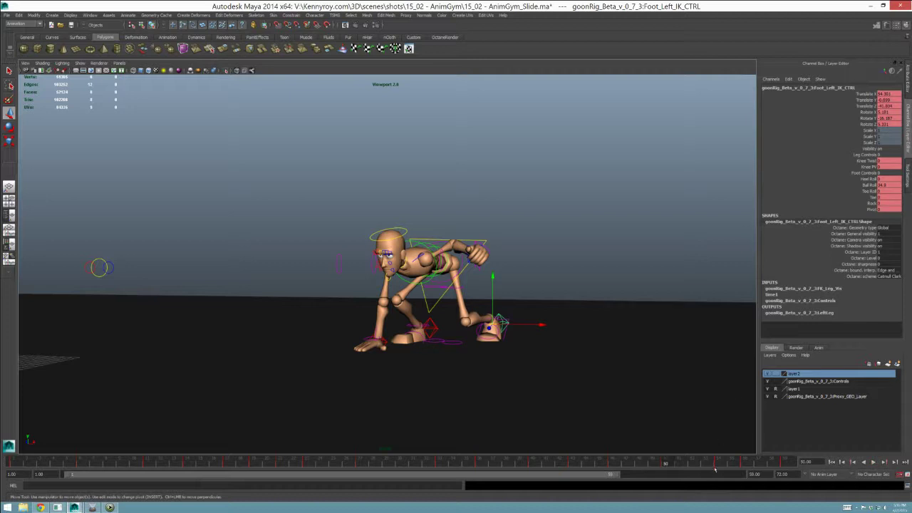
click(721, 462)
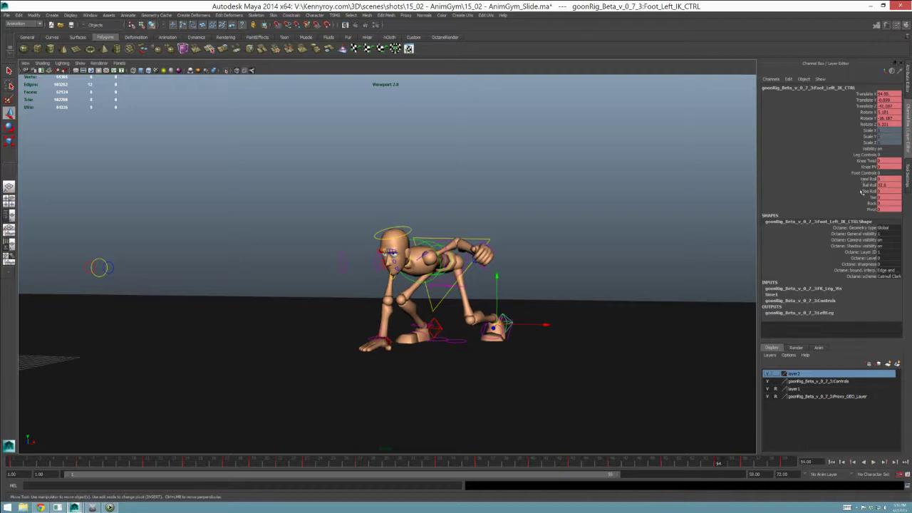
click(866, 185)
middle_drag(627, 292, 540, 308)
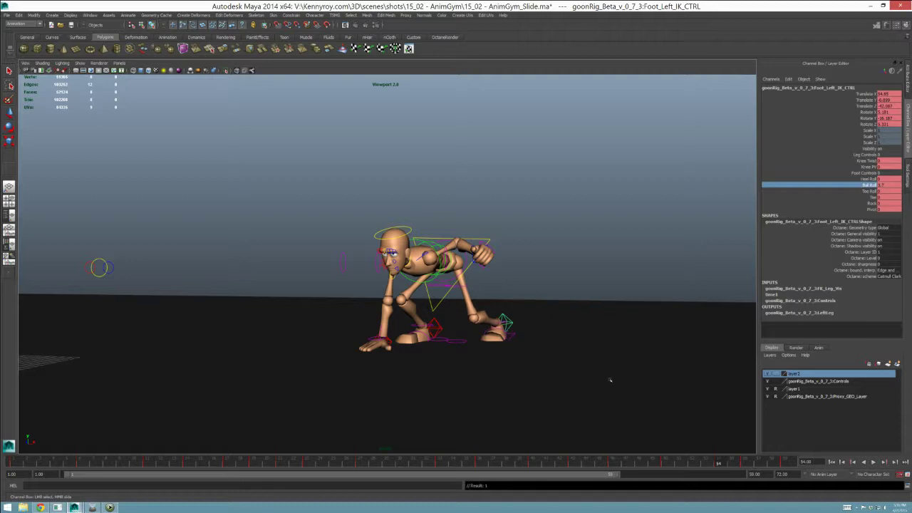
Step: Delete the left foot's Ball Roll keys on the frames after 54
shift+drag(731, 462, 795, 462)
right_click(796, 462)
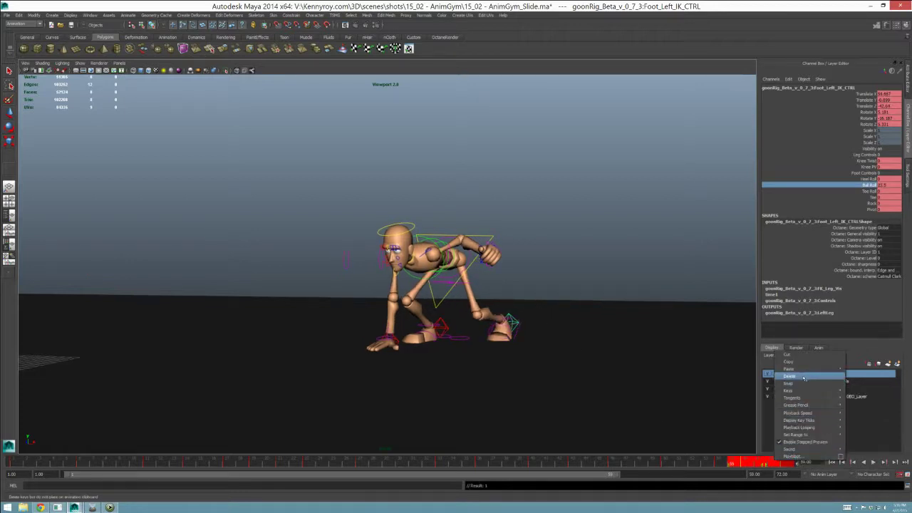
click(789, 375)
Step: Lower the left foot's Ball Roll at frame 50 and compare it with the neighbouring keys
drag(726, 462, 666, 462)
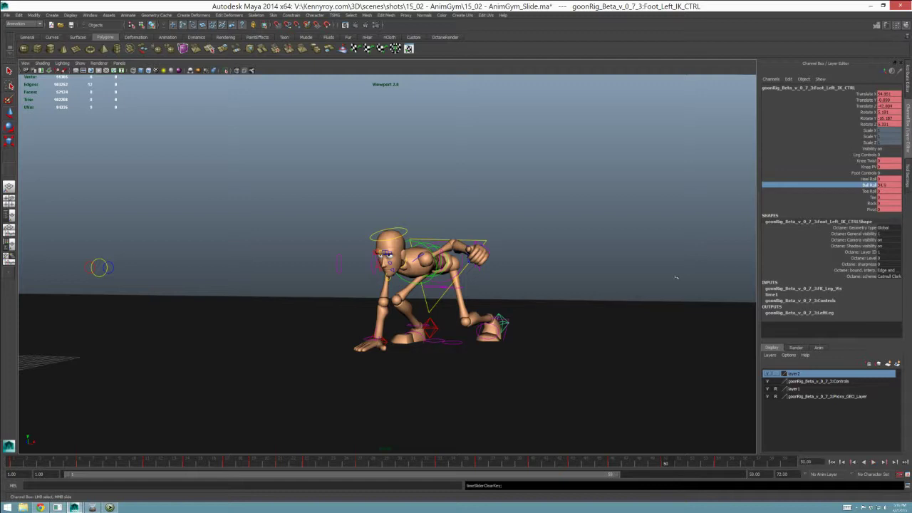
middle_drag(676, 277, 574, 348)
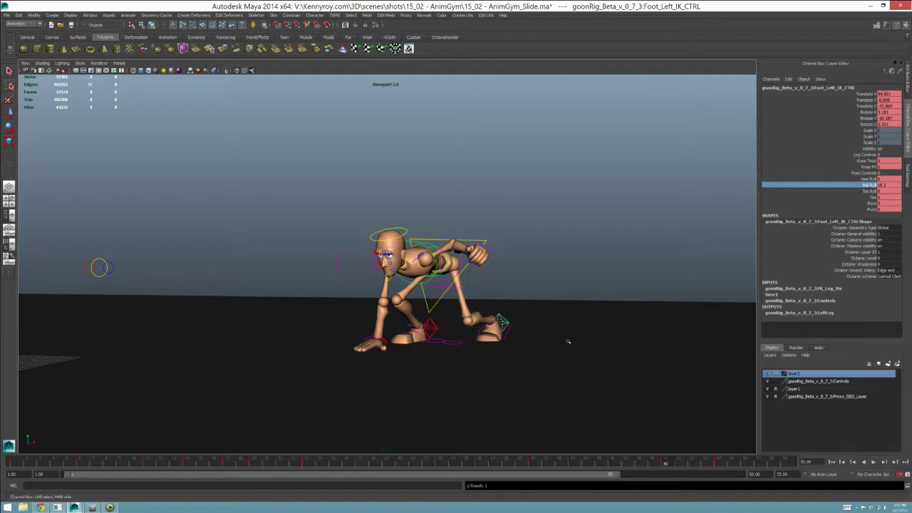
key(comma)
key(period)
key(comma)
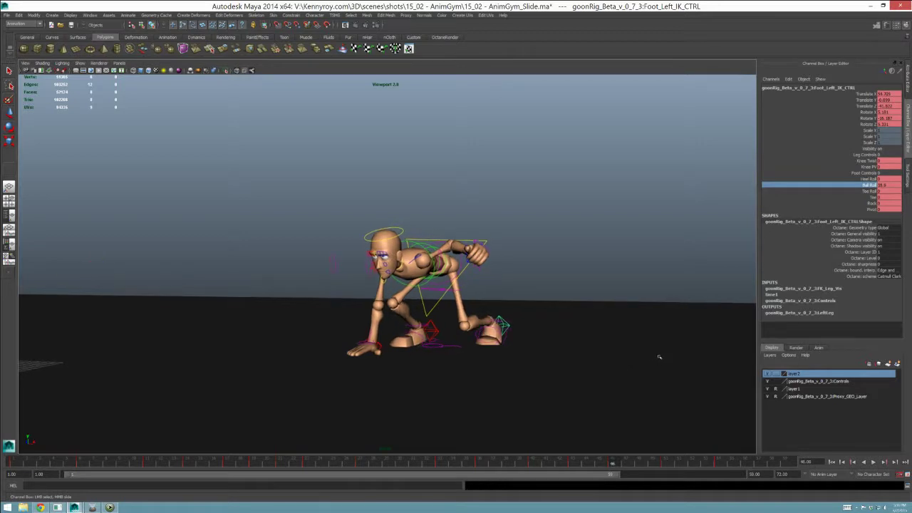
Step: Step frame by frame between 46 and 54 to examine how the left foot's heel lowers
key(alt+period)
key(alt+period)
key(alt+period)
key(alt+period)
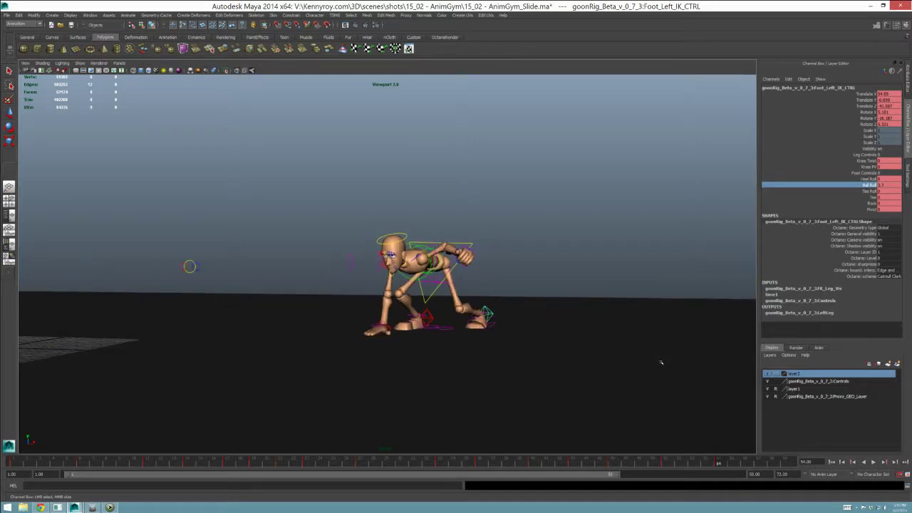
key(alt+comma)
key(alt+comma)
key(alt+comma)
key(alt+comma)
key(alt+comma)
key(alt+comma)
key(alt+comma)
key(alt+comma)
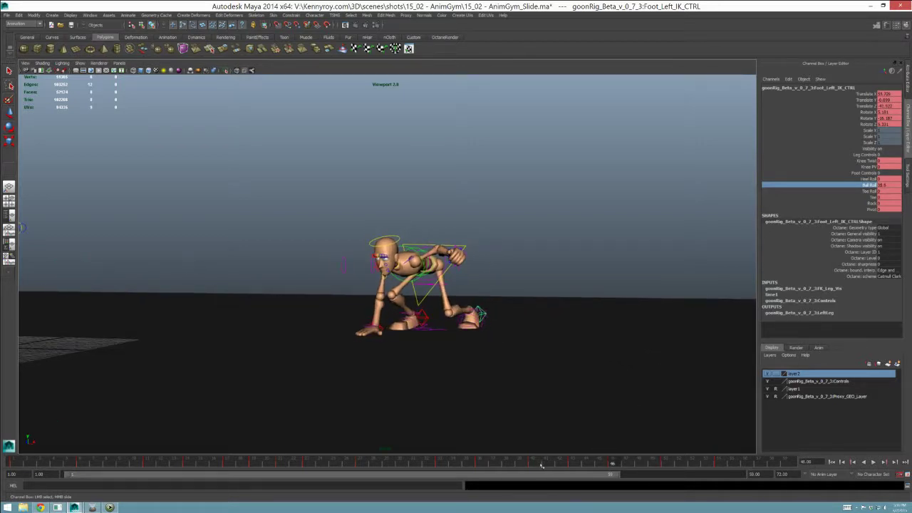
Step: Return to frame 34 with nothing selected, hide the rig controls and save the scene
drag(539, 464, 455, 456)
key(w)
click(514, 397)
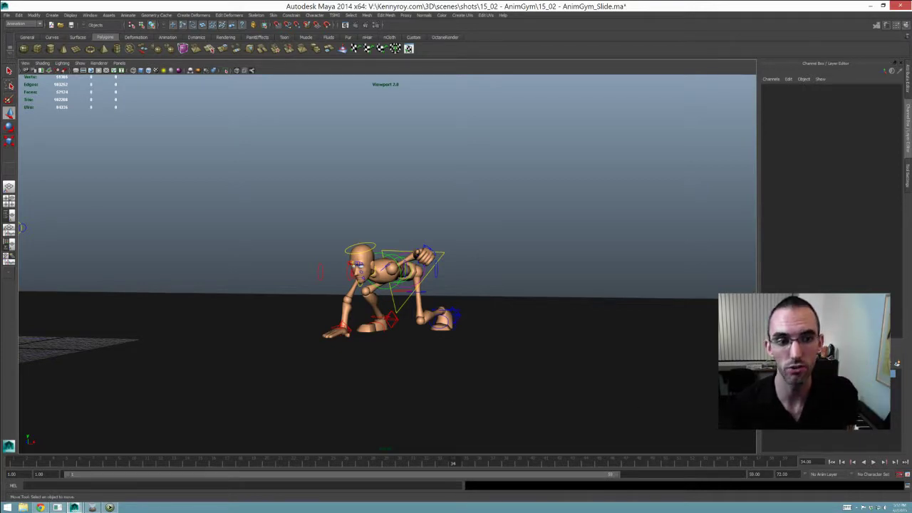
key(alt+1)
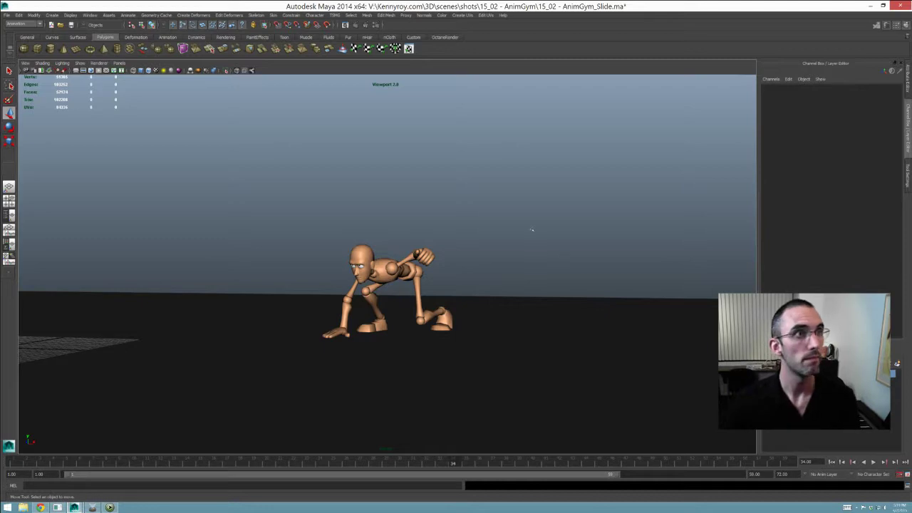
key(ctrl+s)
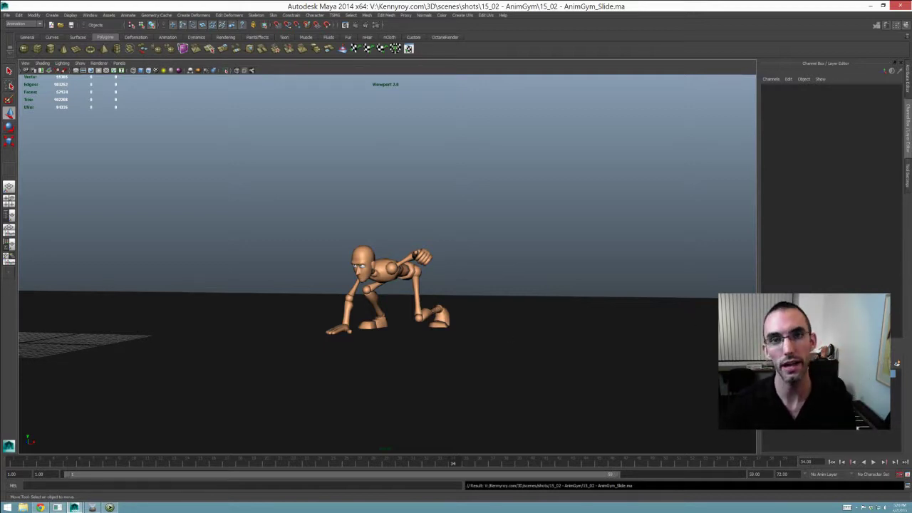
Step: Play the slide from the first frame without the rig controls to review the motion
click(832, 462)
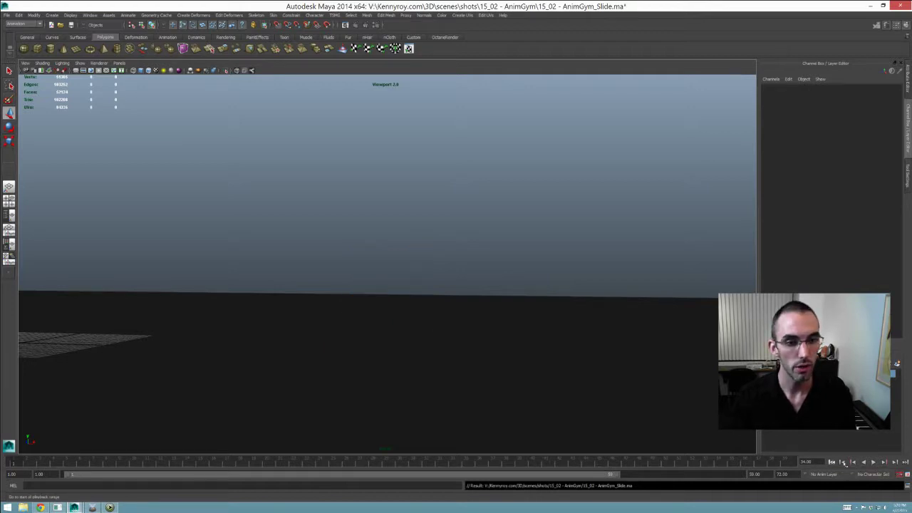
click(874, 462)
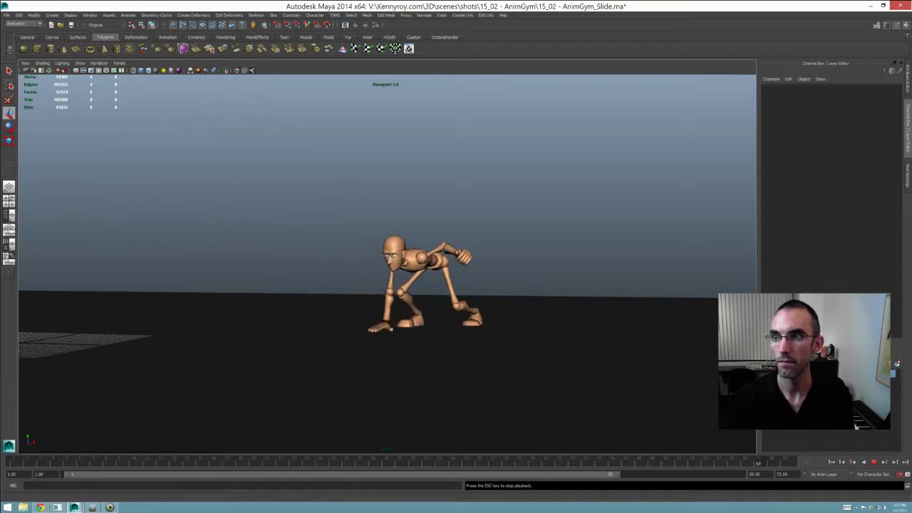
click(875, 463)
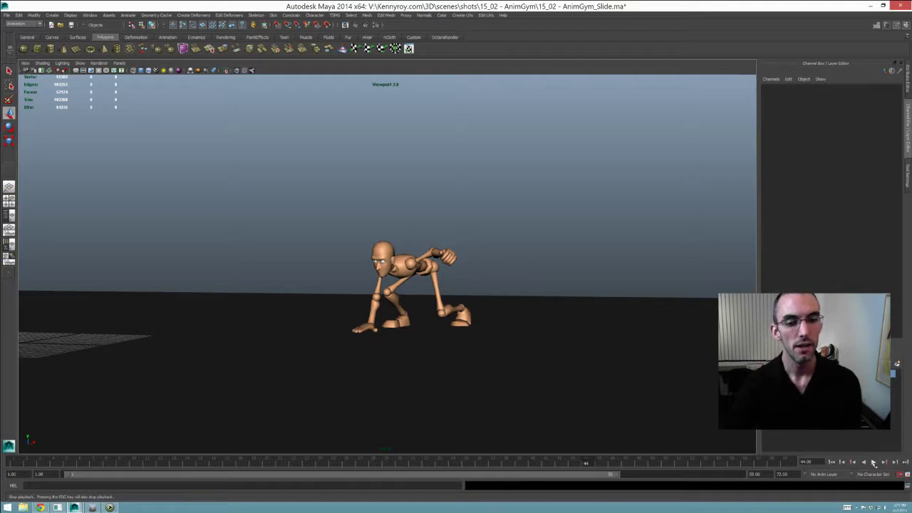
click(874, 463)
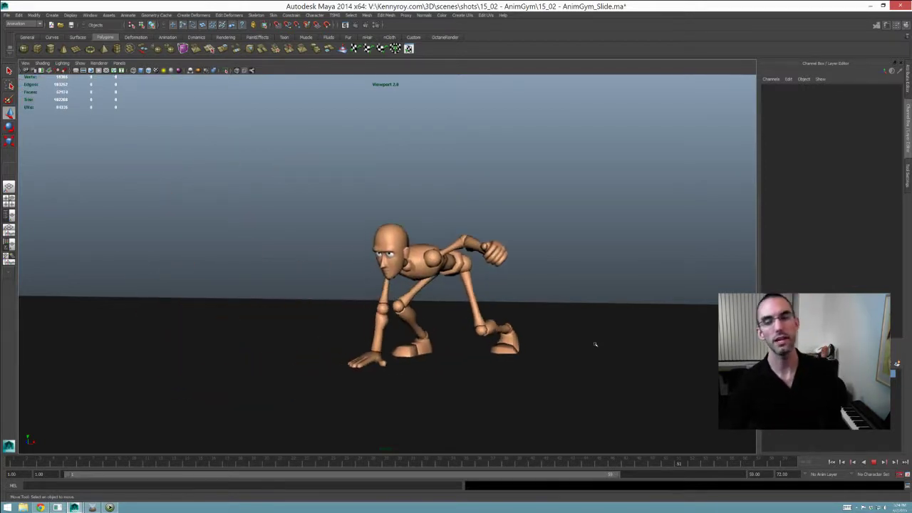
click(874, 462)
Step: Show the rig controls again, select the center root FK control and scrub through its slide motion
key(alt+1)
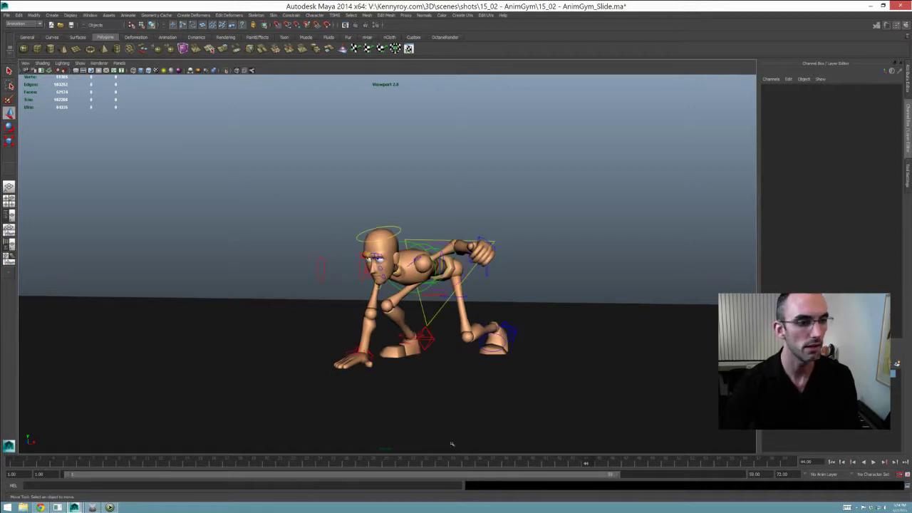
click(430, 241)
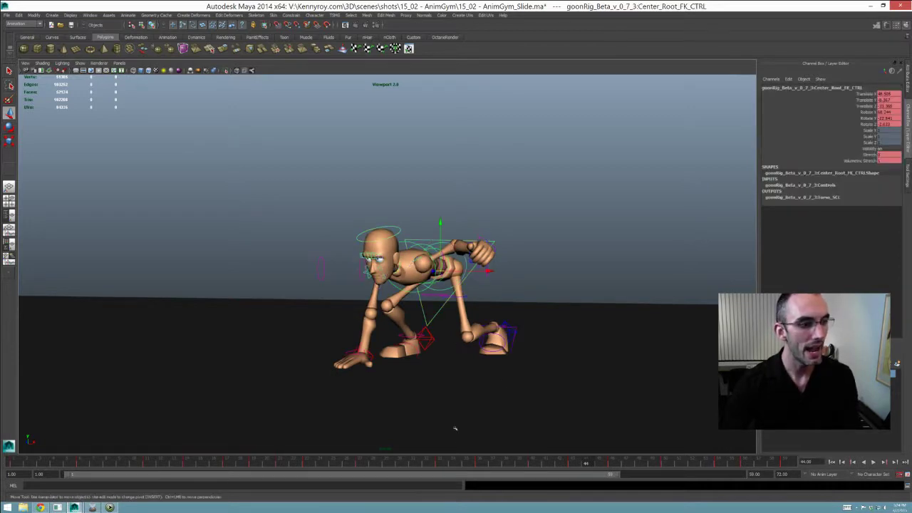
drag(381, 467, 674, 470)
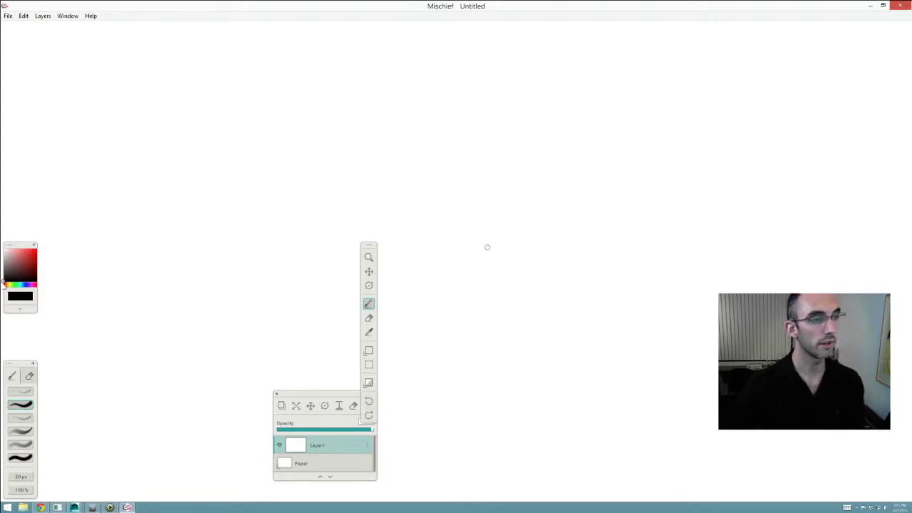
Step: In Mischief, move the tools and layers panels out of the middle of the canvas
right_click(127, 508)
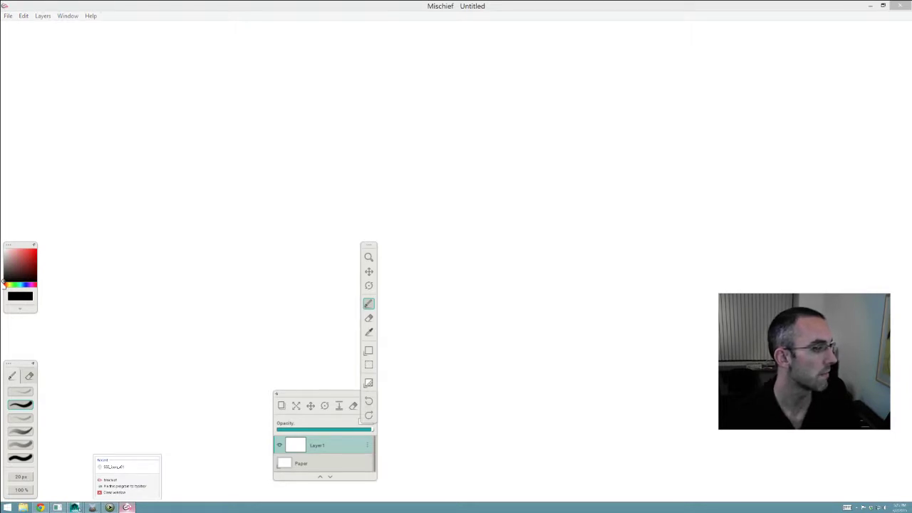
click(126, 417)
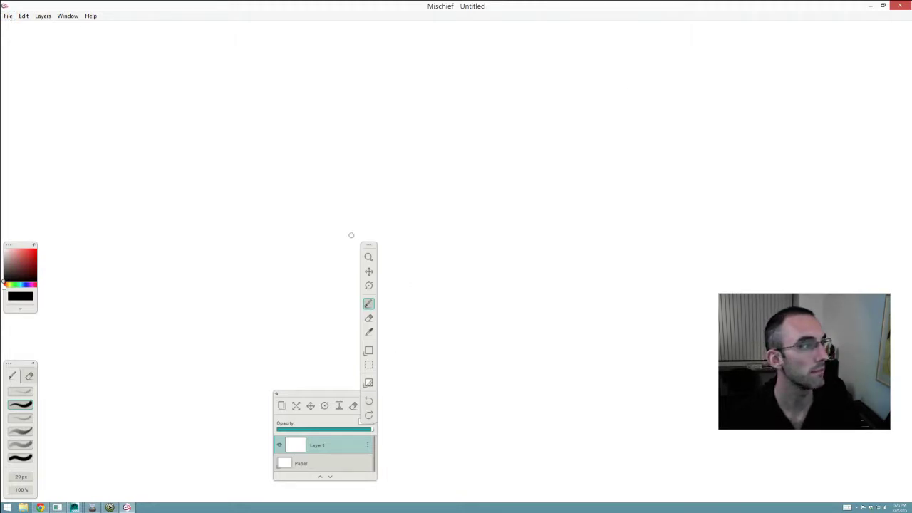
drag(372, 245, 901, 273)
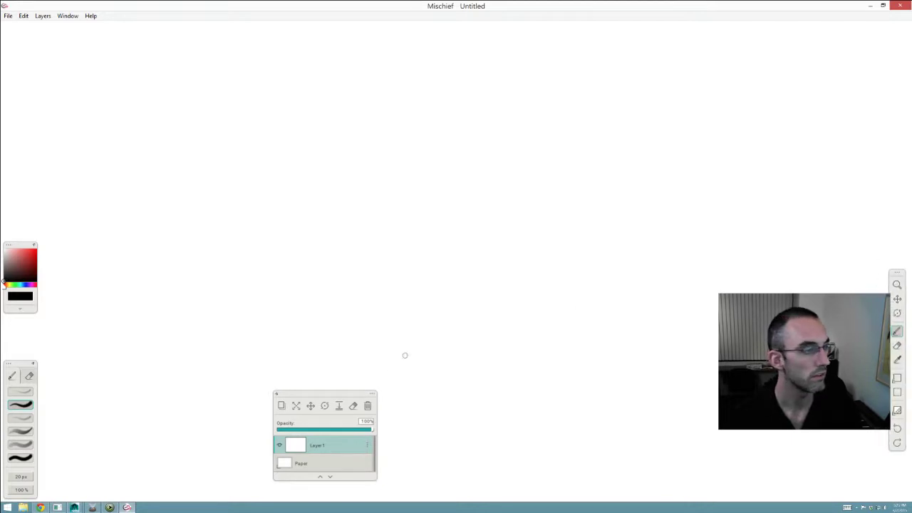
drag(351, 396, 853, 378)
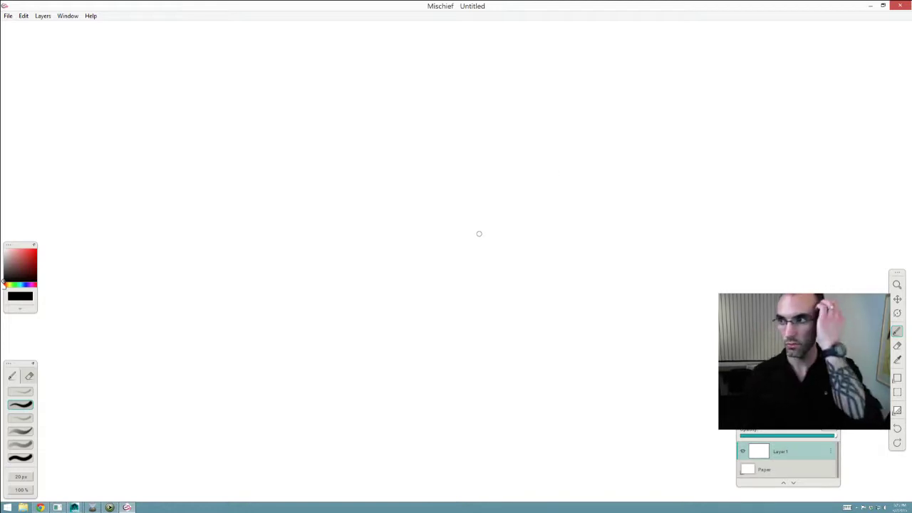
Step: Sketch a bent stick leg with hip, knee, ankle and foot, plus an arrow pointing left from the hip
mouse_move(426, 130)
mouse_down()
mouse_move(489, 213)
mouse_move(397, 276)
mouse_move(385, 307)
mouse_up()
drag(405, 280, 441, 303)
drag(386, 306, 454, 304)
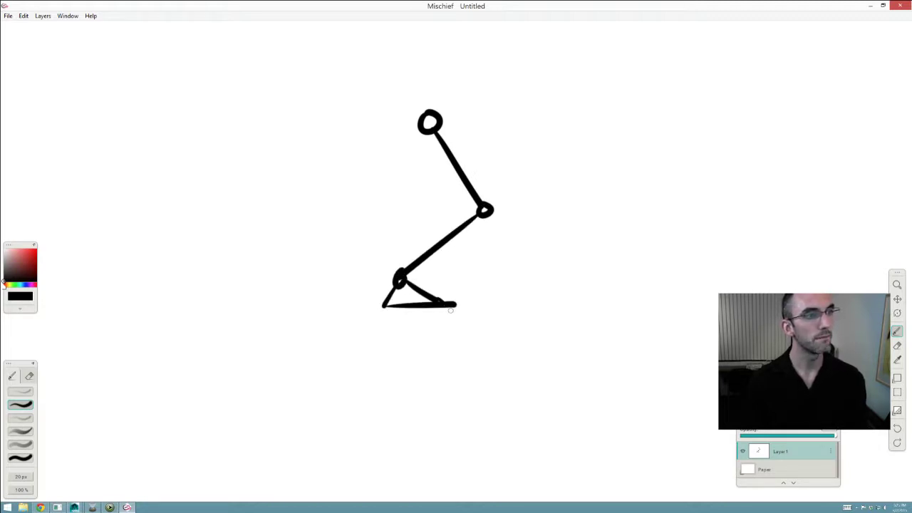
mouse_move(397, 118)
mouse_down()
mouse_move(265, 129)
mouse_move(308, 145)
mouse_up()
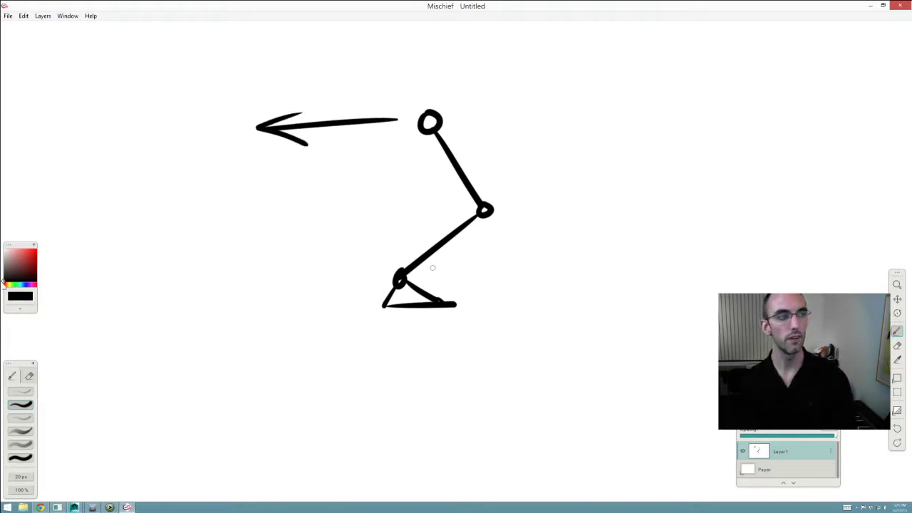
Step: Draw a ground line under the foot and label it "ICE" with diagonal hatch marks, undoing the stray stroke by the heel
drag(257, 309, 538, 308)
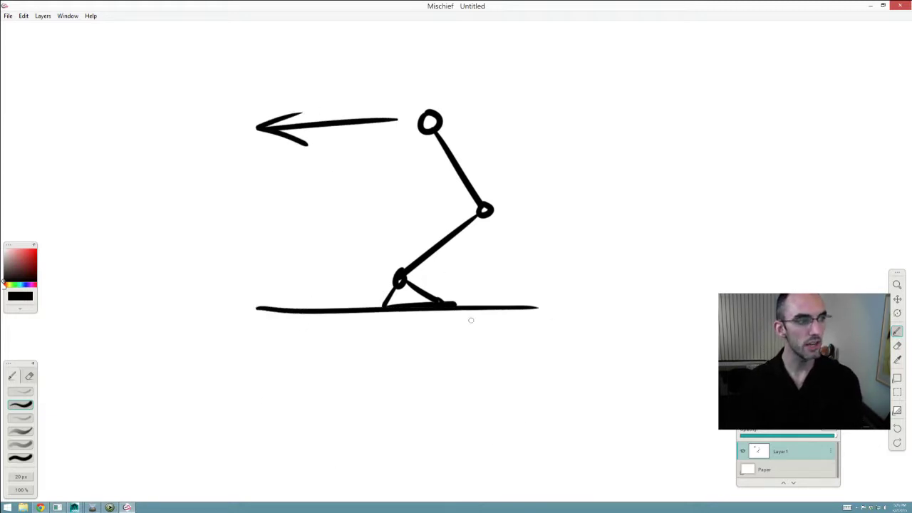
mouse_move(335, 335)
mouse_down()
mouse_move(325, 353)
mouse_move(376, 352)
mouse_move(399, 331)
mouse_up()
mouse_move(382, 341)
mouse_down()
mouse_move(397, 340)
mouse_move(396, 349)
mouse_up()
mouse_move(296, 326)
mouse_down()
mouse_move(278, 335)
mouse_move(285, 341)
mouse_up()
mouse_move(324, 328)
mouse_down()
mouse_move(282, 358)
mouse_move(319, 334)
mouse_up()
mouse_move(416, 339)
mouse_down()
mouse_move(429, 334)
mouse_move(392, 379)
mouse_up()
drag(498, 330, 415, 387)
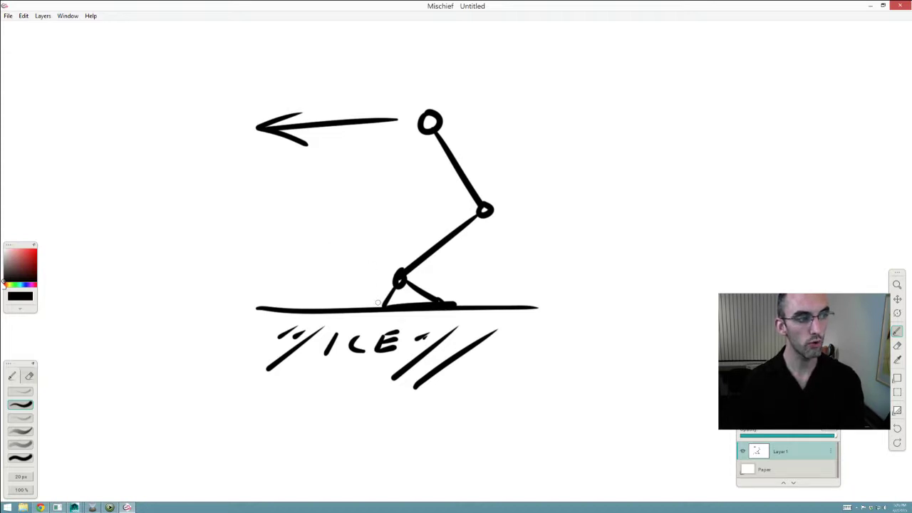
drag(370, 259, 386, 330)
key(ctrl+z)
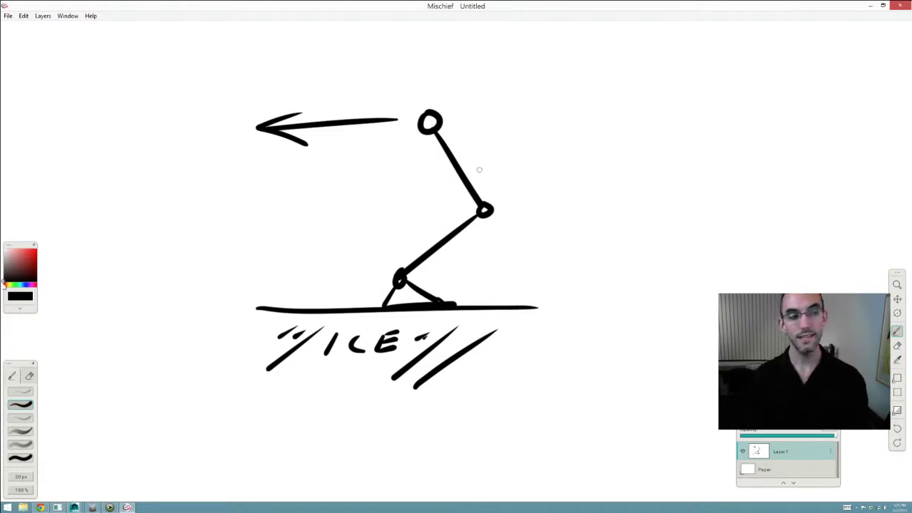
Step: Add an upward arrow beside the leg, sketch a second leg pose with its foot farther left, and connect the knees with a curve
mouse_move(400, 230)
mouse_down()
mouse_move(407, 163)
mouse_move(431, 201)
mouse_up()
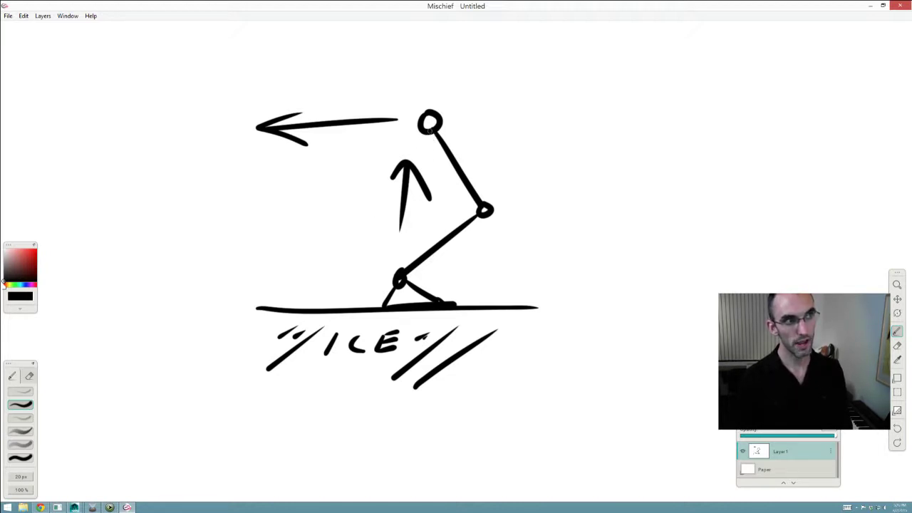
drag(429, 128, 427, 212)
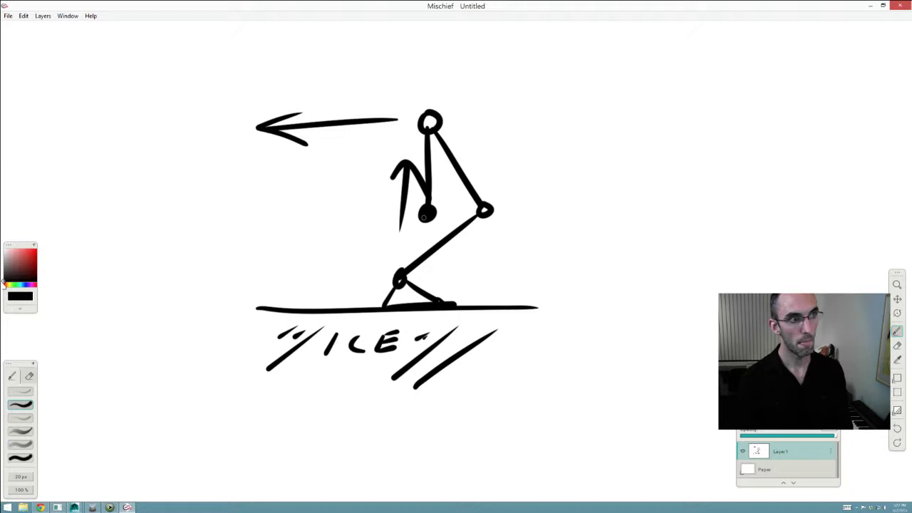
drag(424, 216, 370, 278)
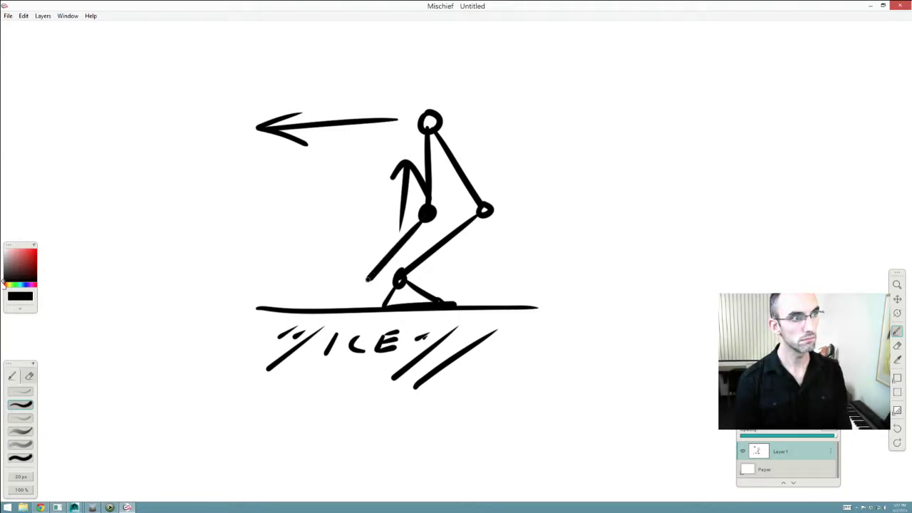
drag(367, 279, 332, 309)
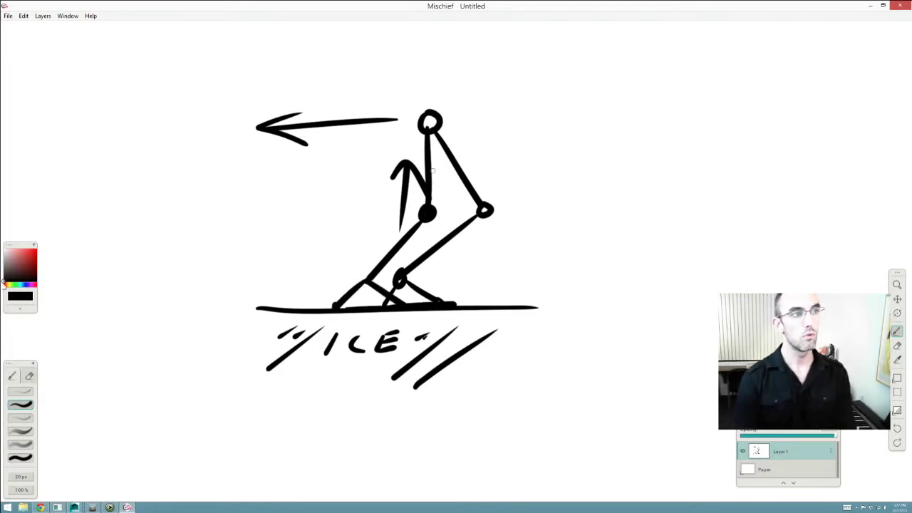
drag(427, 210, 479, 189)
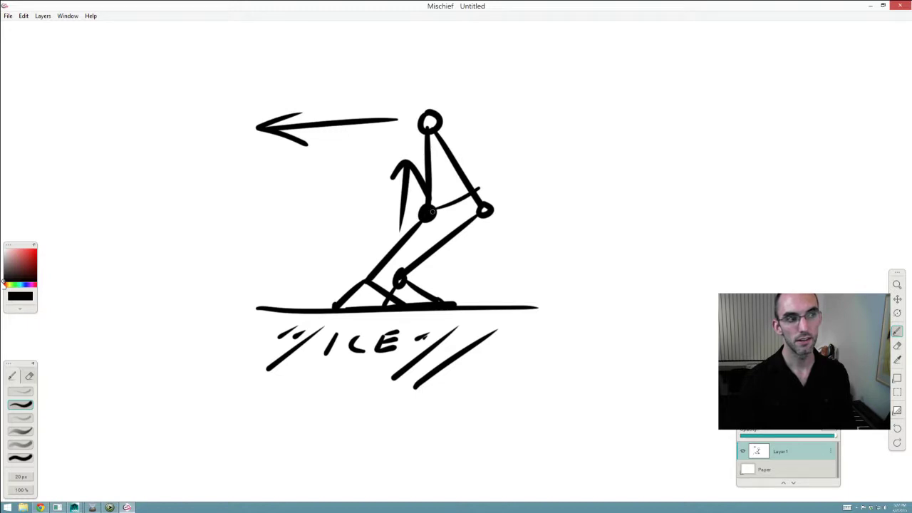
Step: Draw a second hip circle raised above the original one with a short connecting line, and switch back to Maya
drag(427, 85, 425, 85)
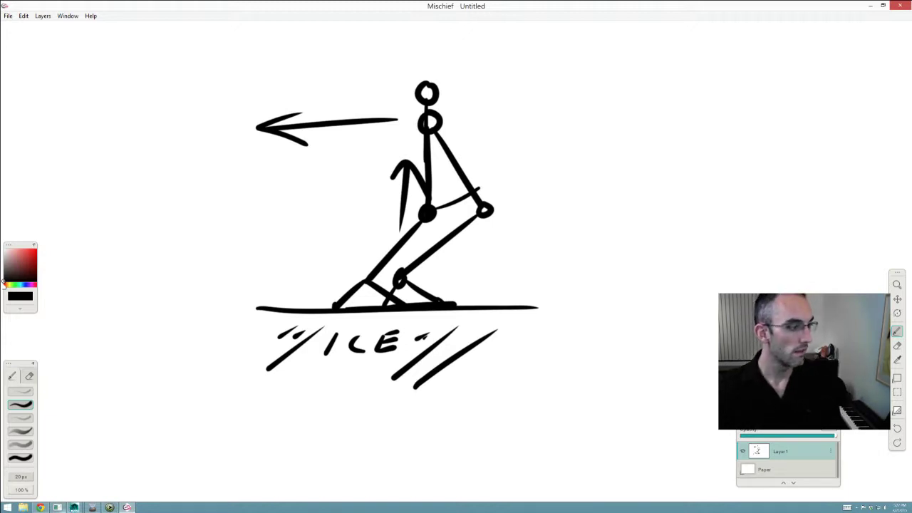
click(74, 507)
click(522, 208)
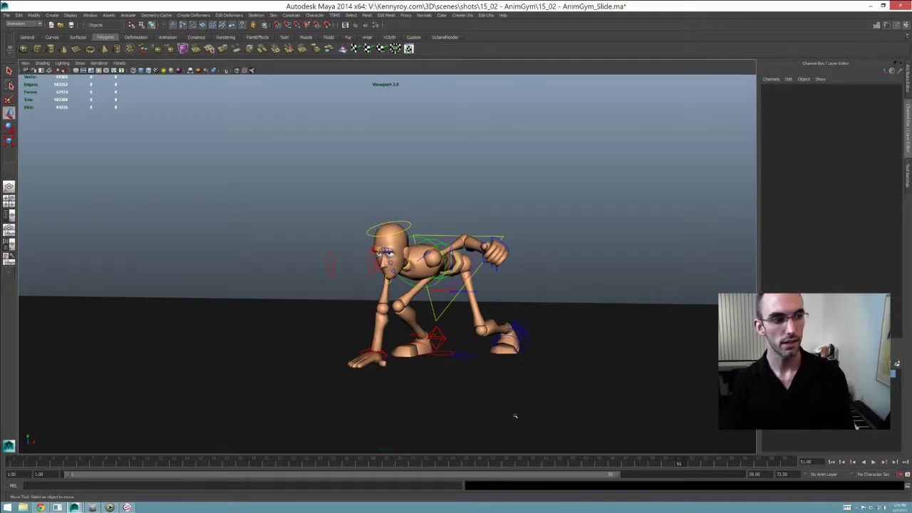
Step: Select the Center_Root_FK_CTRL at the end of the slide and isolate and frame its Translate Y curve in the Graph Editor
mouse_move(685, 463)
mouse_down()
mouse_move(785, 474)
mouse_move(705, 464)
mouse_move(554, 467)
mouse_up()
click(418, 243)
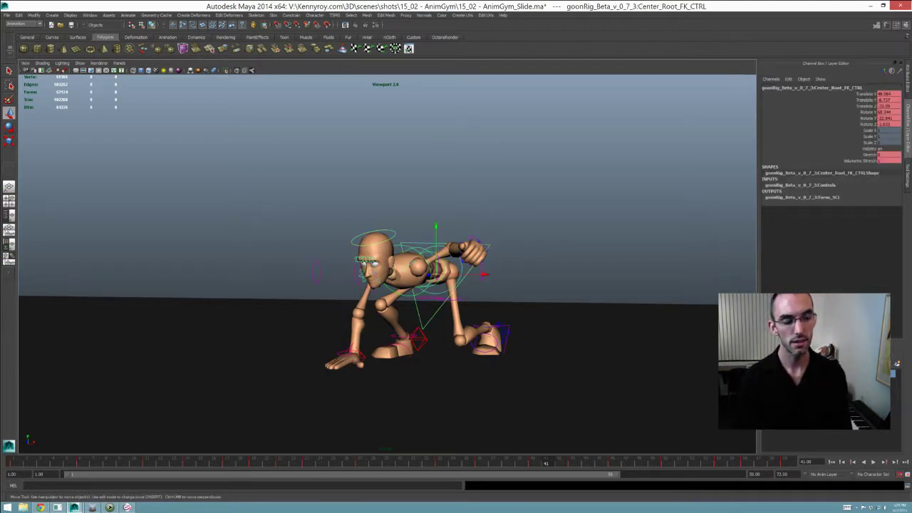
drag(677, 462, 727, 458)
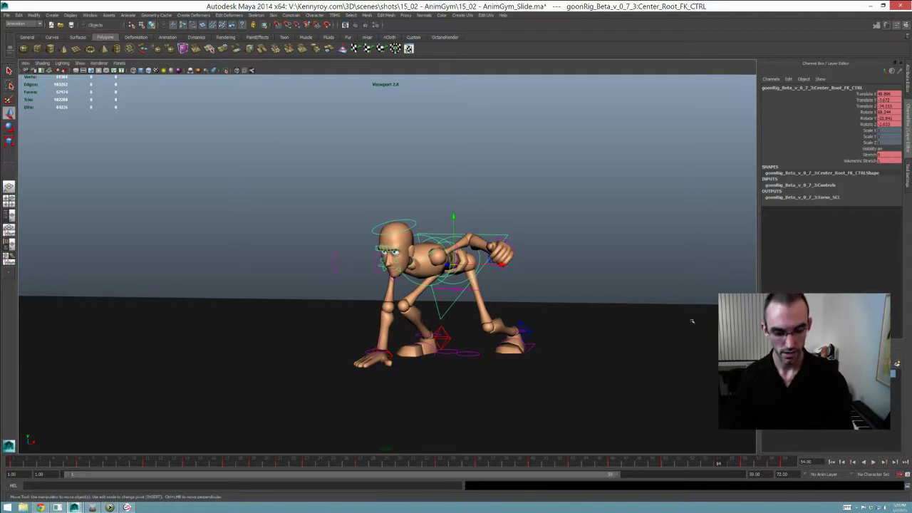
key(shift+g)
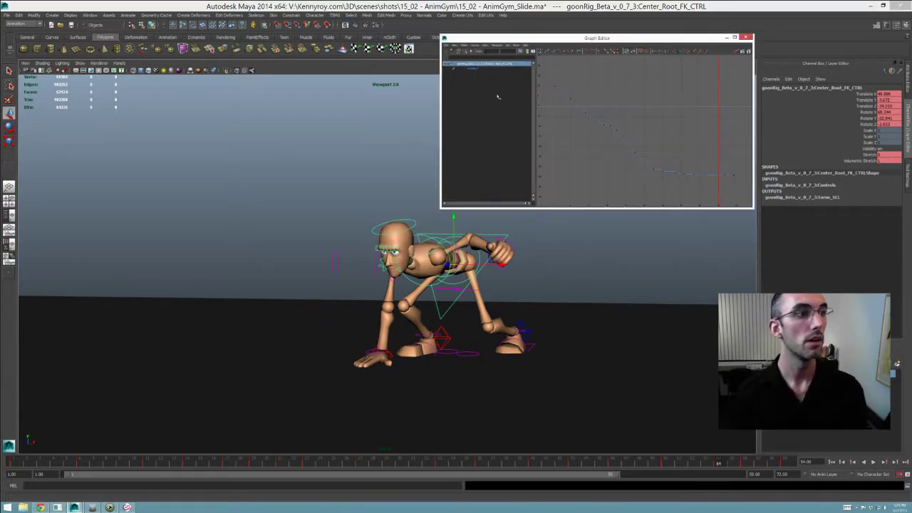
click(513, 47)
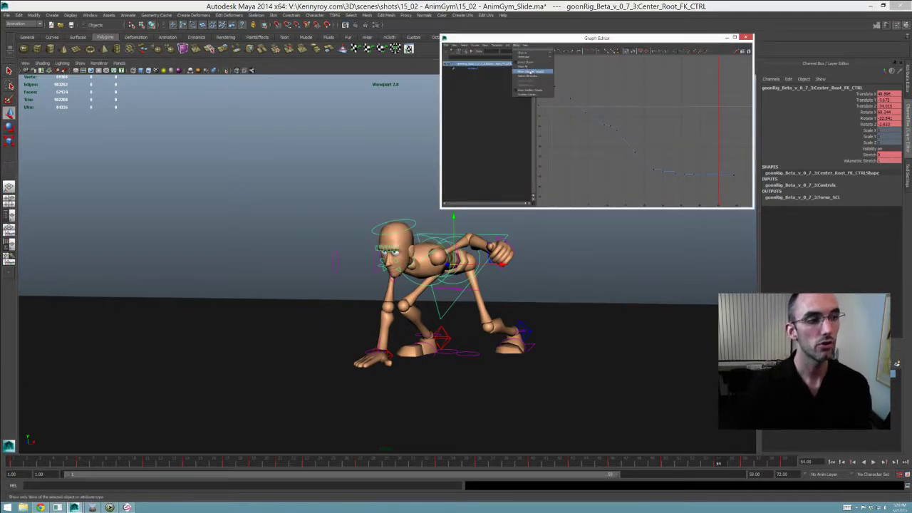
click(528, 63)
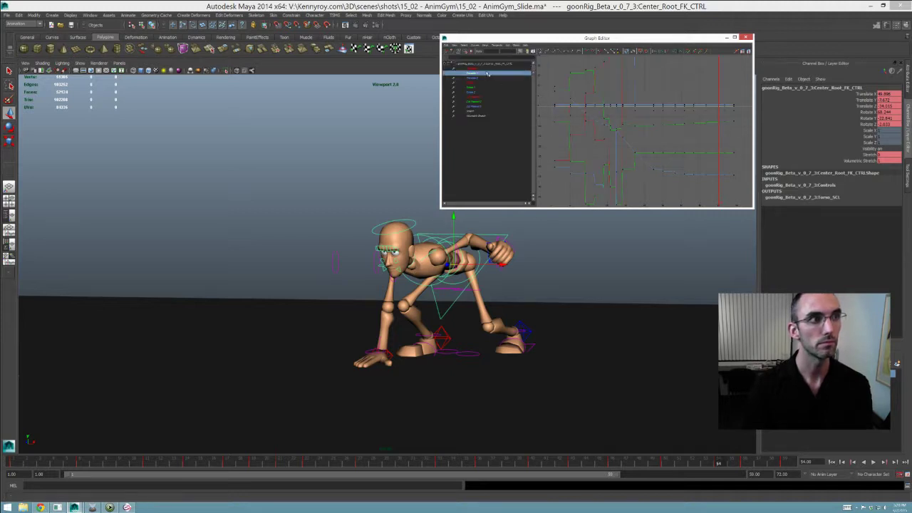
drag(743, 162, 662, 179)
key(f)
click(704, 165)
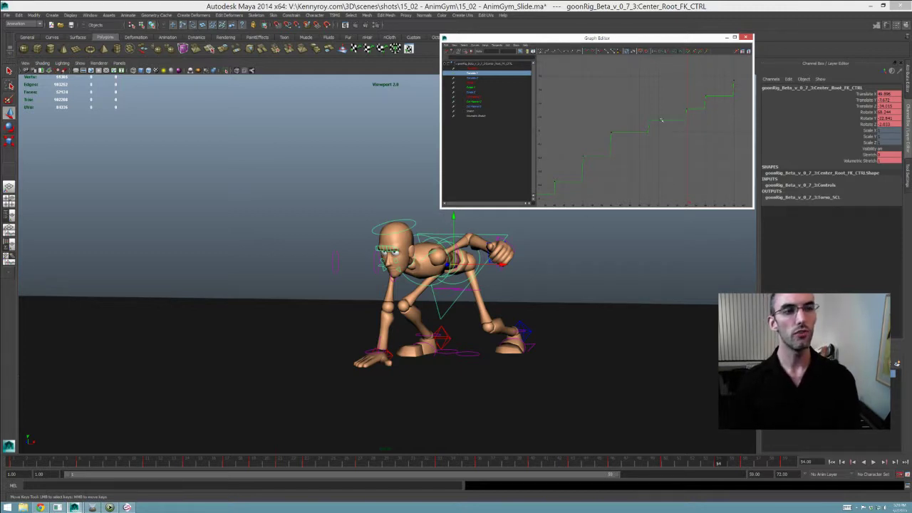
Step: Lower a middle key on the root control's Translate Y curve slightly and raise the final keys to steepen the ending
drag(605, 131, 637, 149)
shift+middle_drag(629, 148, 630, 151)
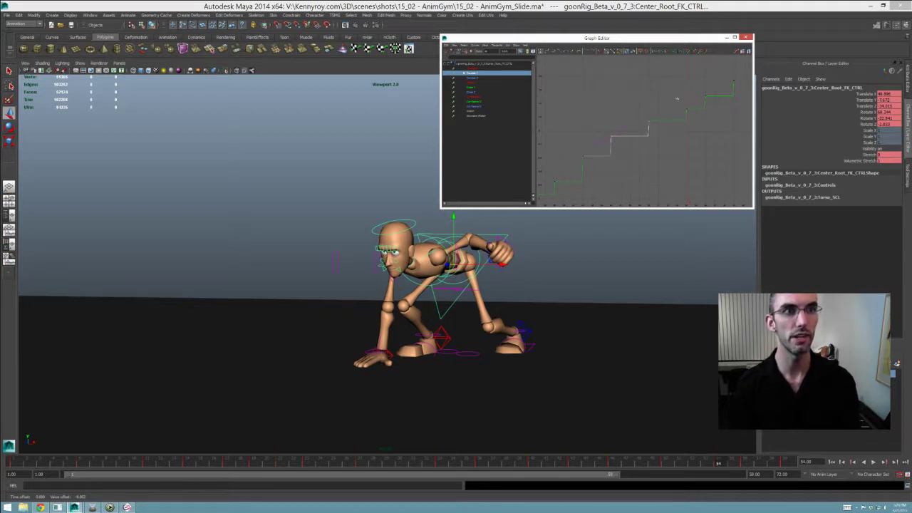
drag(661, 74, 745, 117)
shift+middle_drag(719, 119, 714, 95)
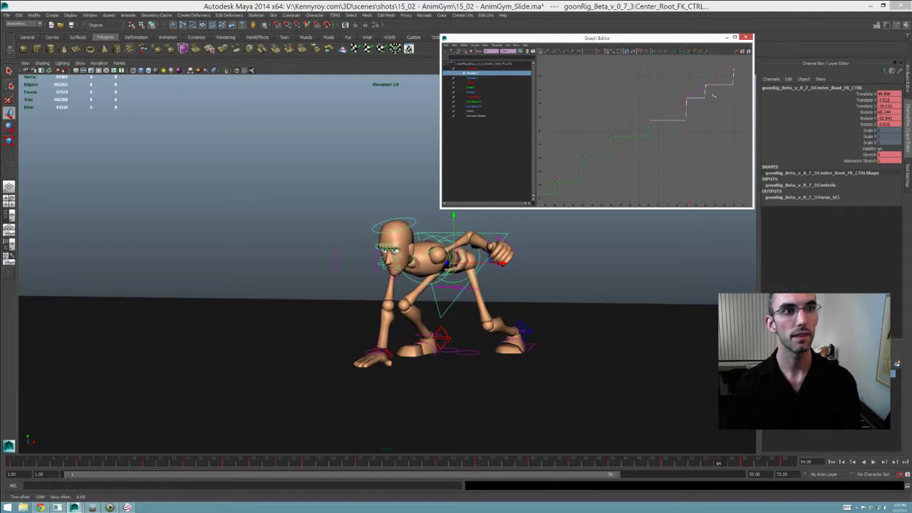
drag(692, 62, 733, 95)
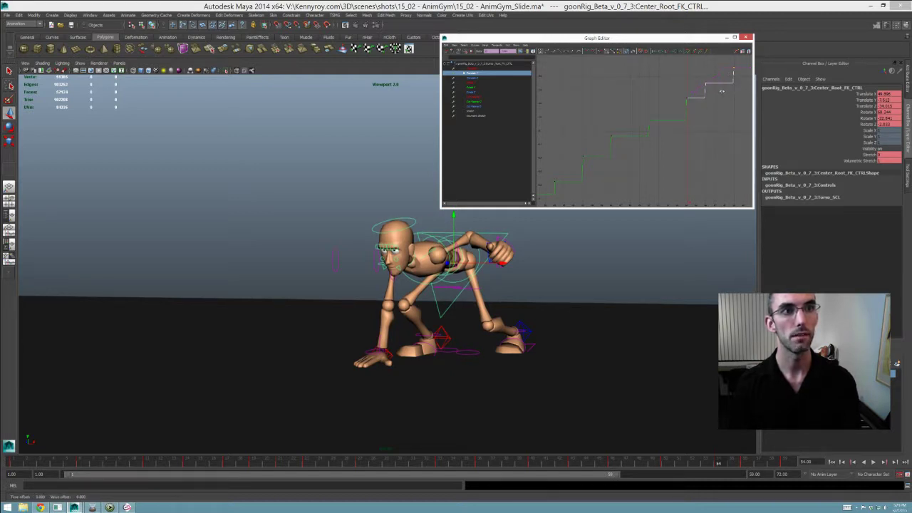
middle_drag(718, 89, 718, 87)
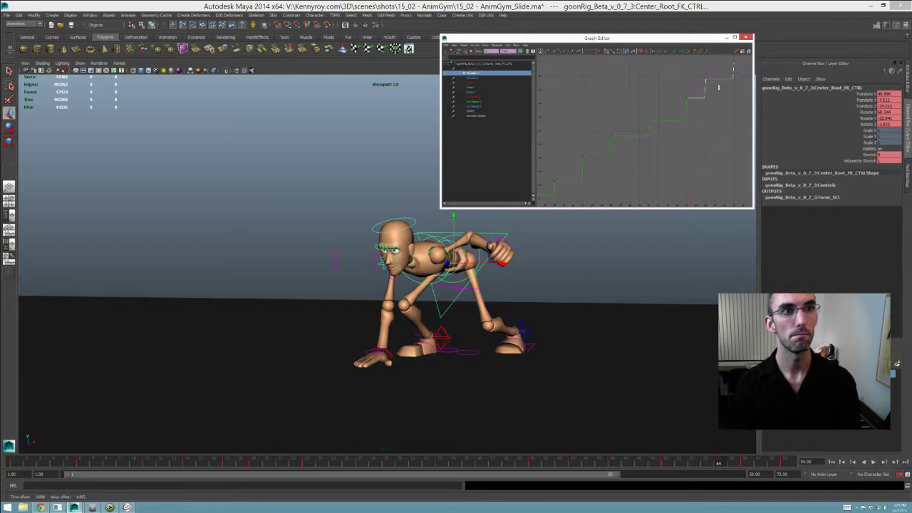
Step: Lower the middle Translate Y keys of the root control a little more and play back the slide to check
click(670, 99)
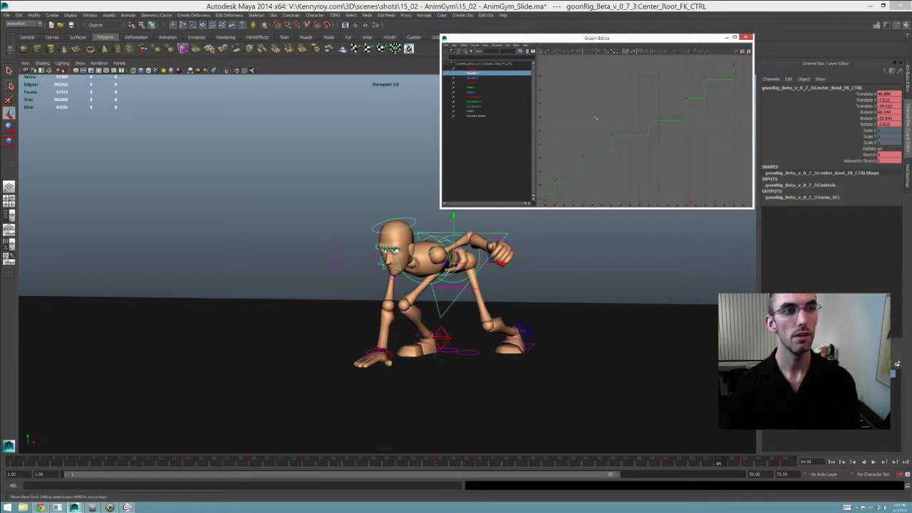
drag(596, 117, 645, 148)
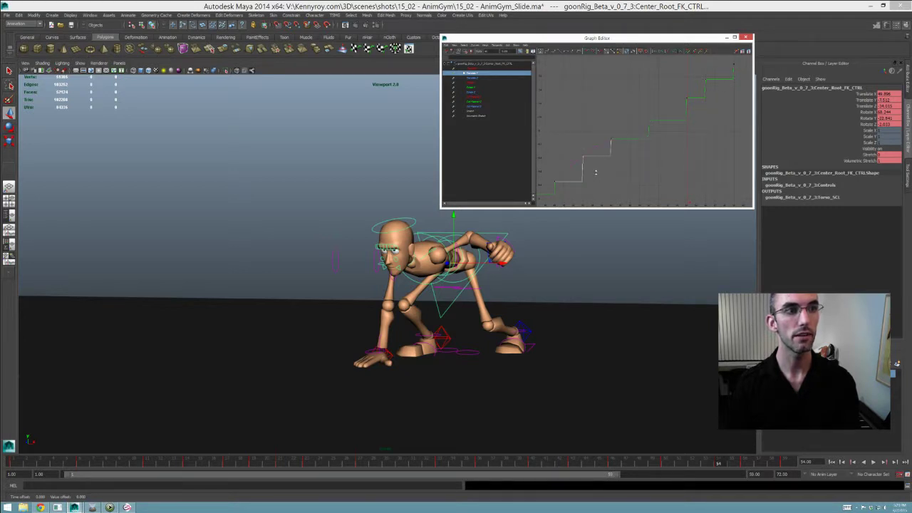
drag(654, 113, 681, 152)
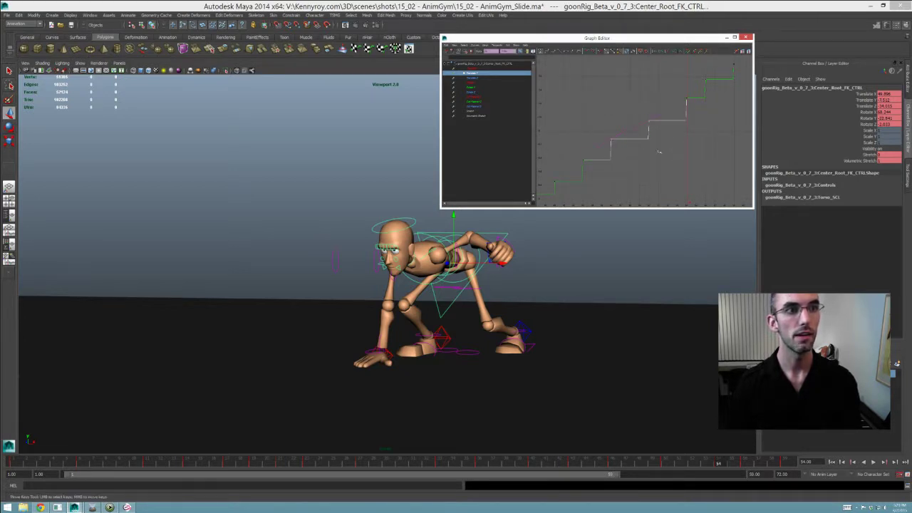
click(664, 99)
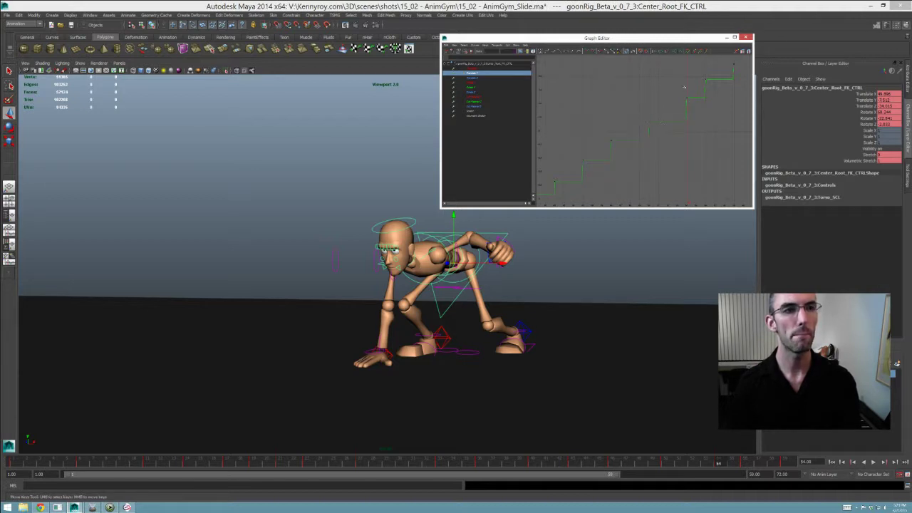
click(727, 38)
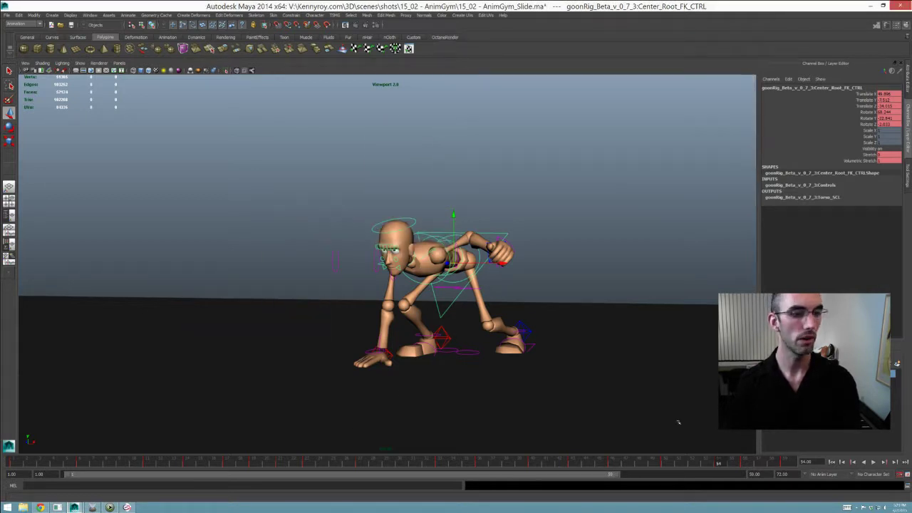
key(alt+v)
click(563, 278)
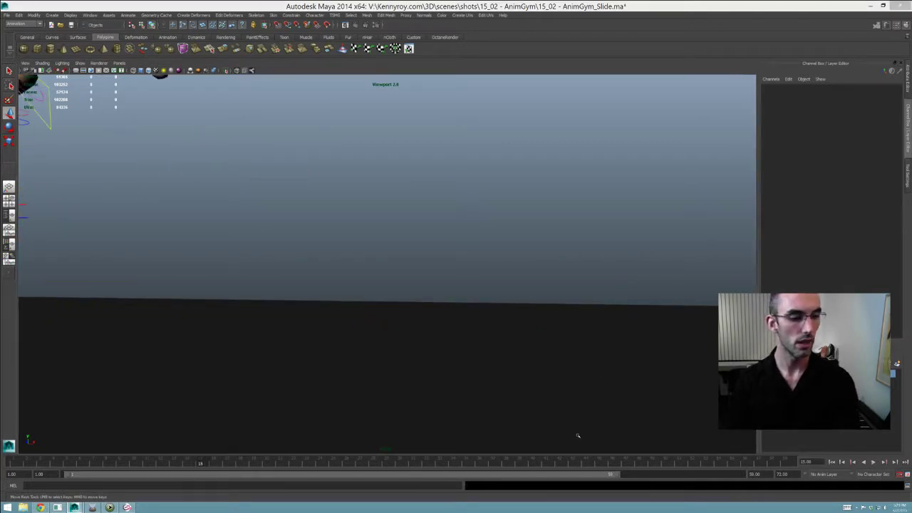
Step: Reopen the root control's Translate Y curve and scale its last keys upward and the preceding keys slightly downward
click(470, 269)
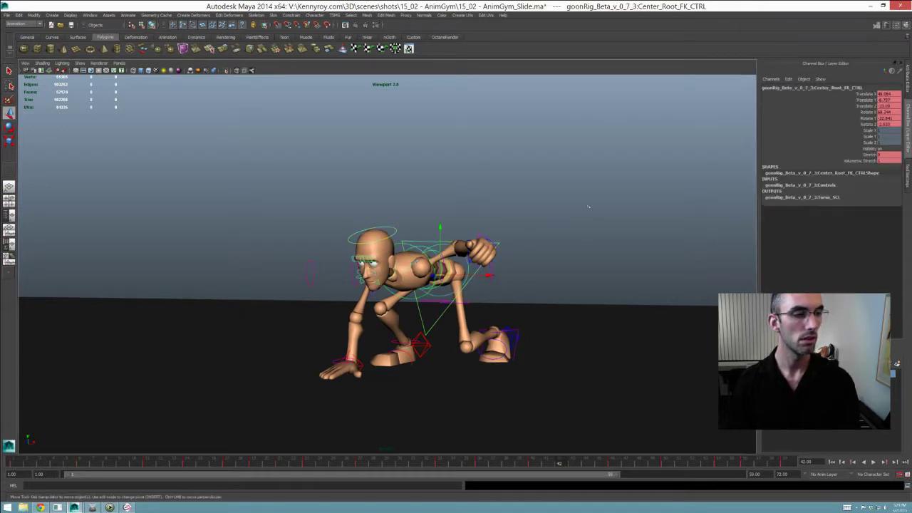
key(ctrl+g)
drag(677, 101, 742, 64)
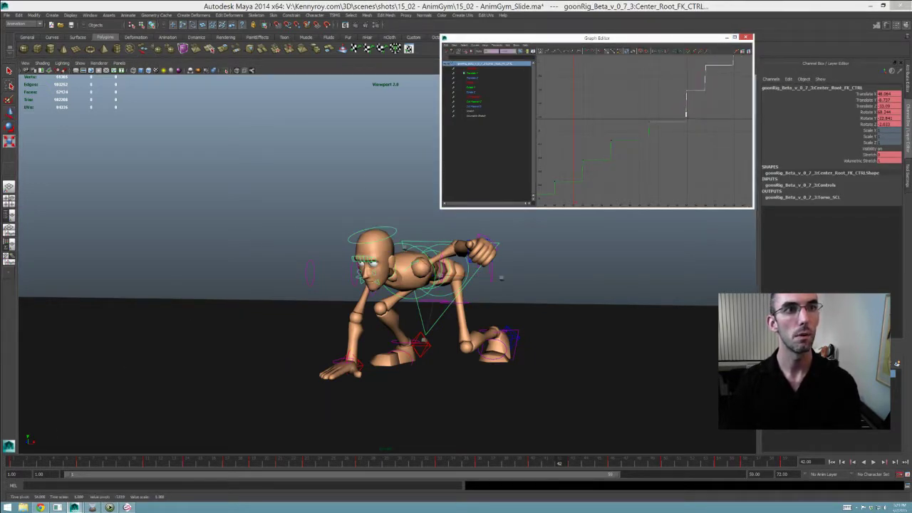
click(703, 134)
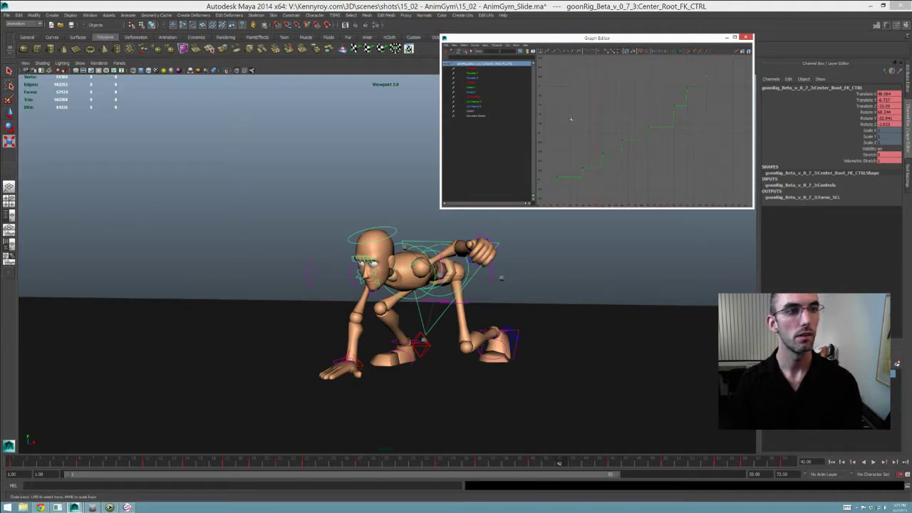
drag(663, 180, 662, 180)
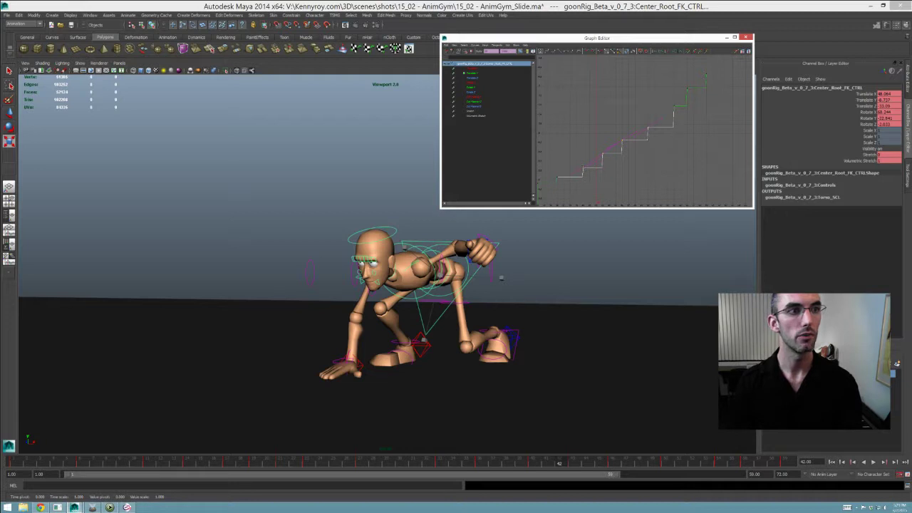
click(708, 131)
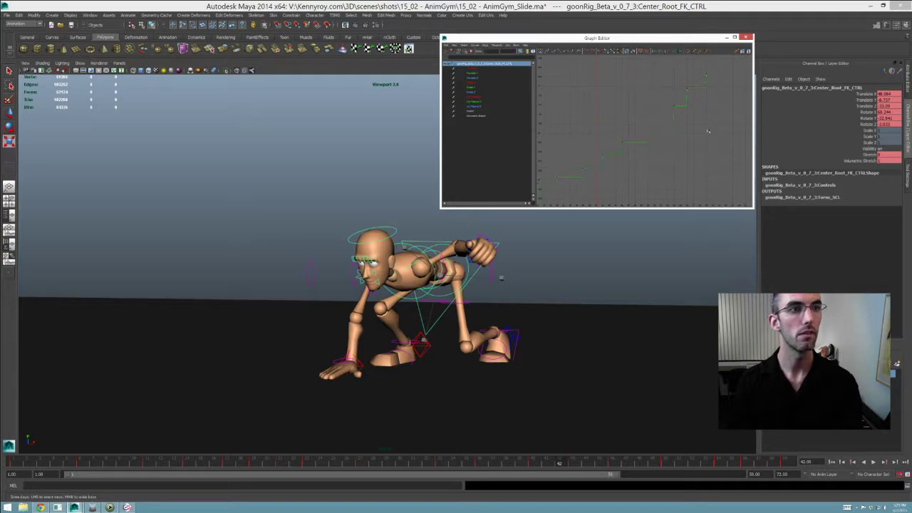
click(727, 37)
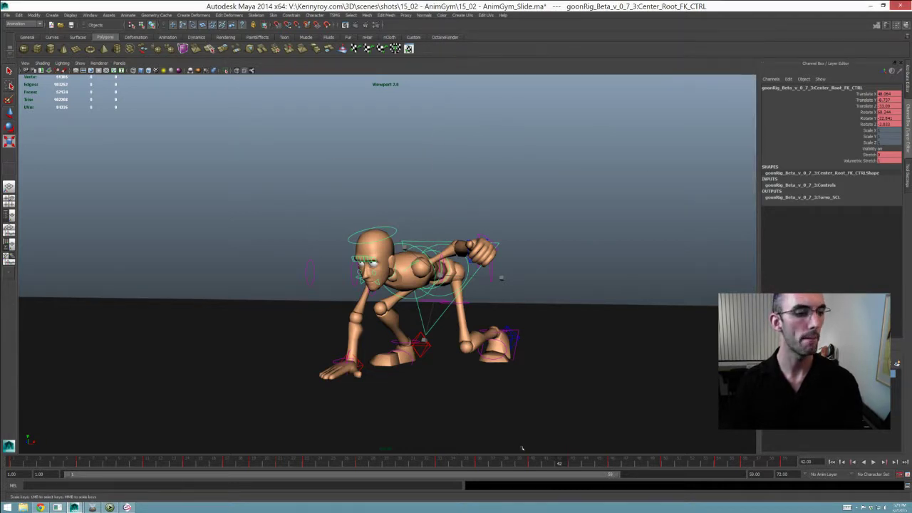
Step: Play the slide animation back twice to check the revised vertical motion of the root
key(alt+v)
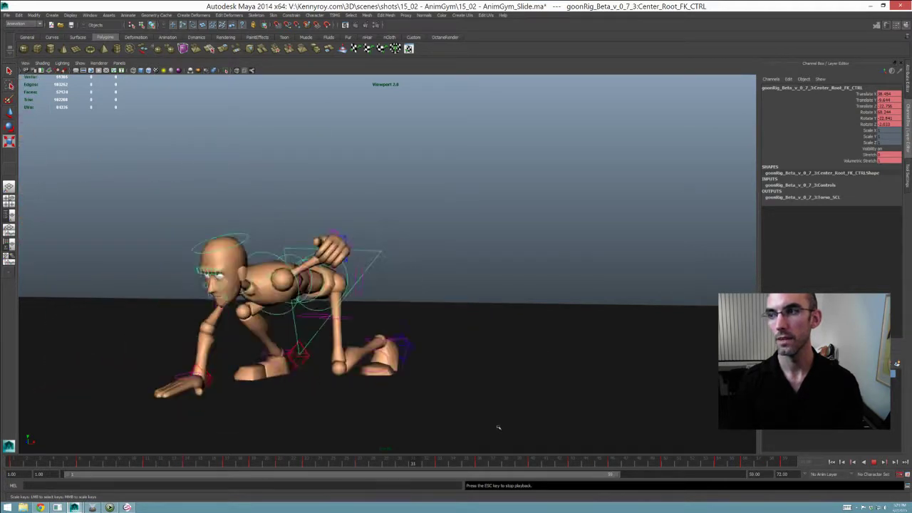
key(Escape)
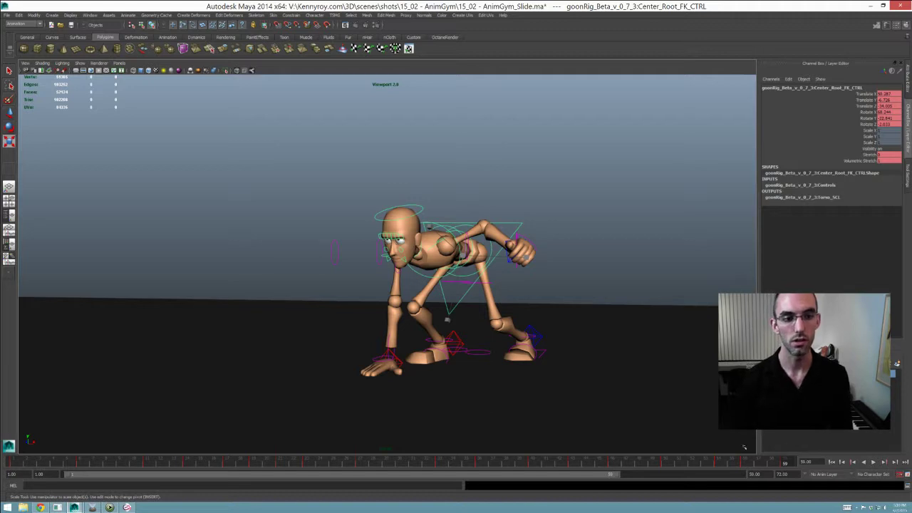
key(alt+v)
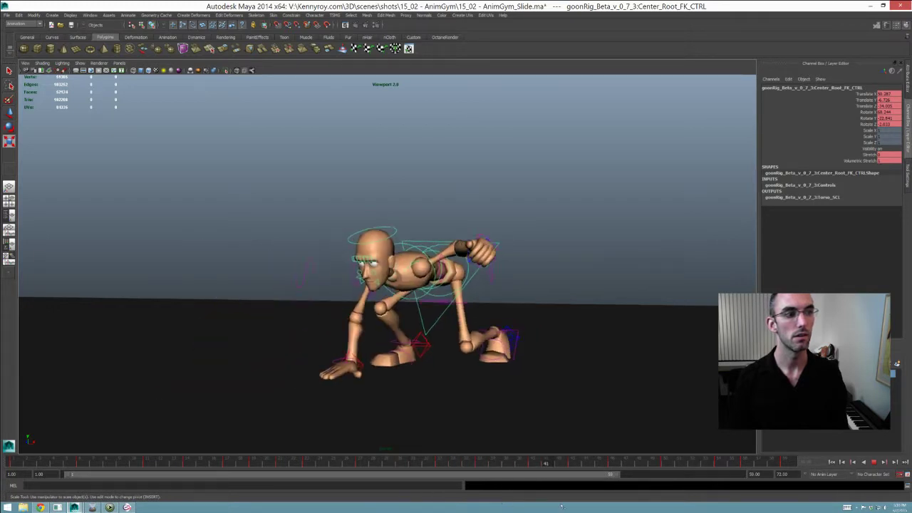
key(Escape)
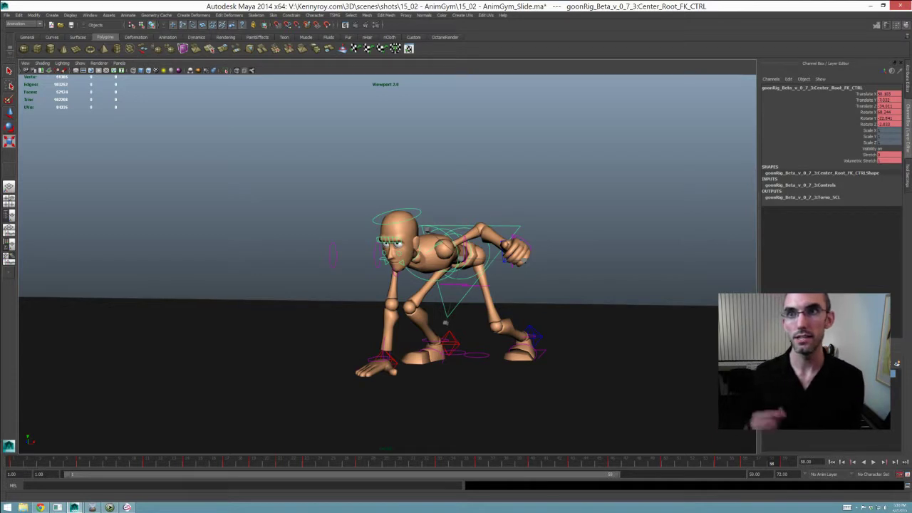
Step: Hide the rig's control curves in the viewport and review the slide by playing and scrubbing through the animation
click(670, 288)
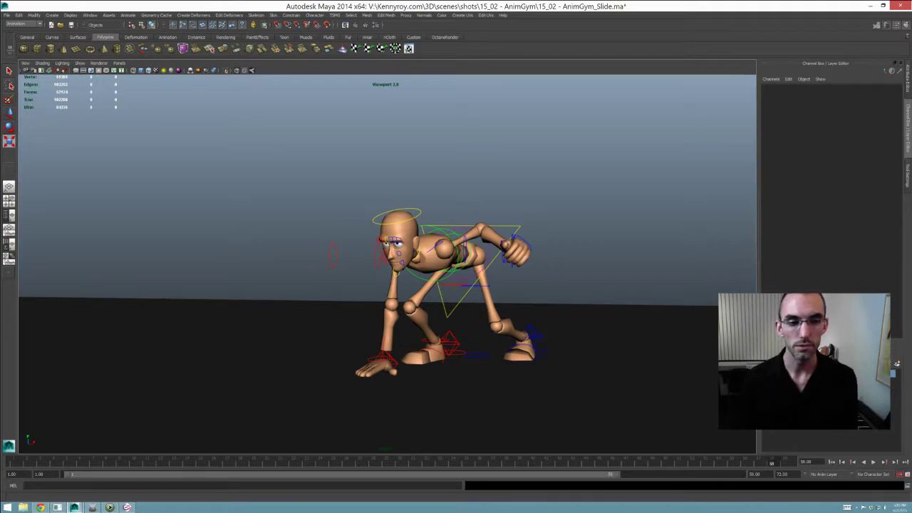
key(alt+1)
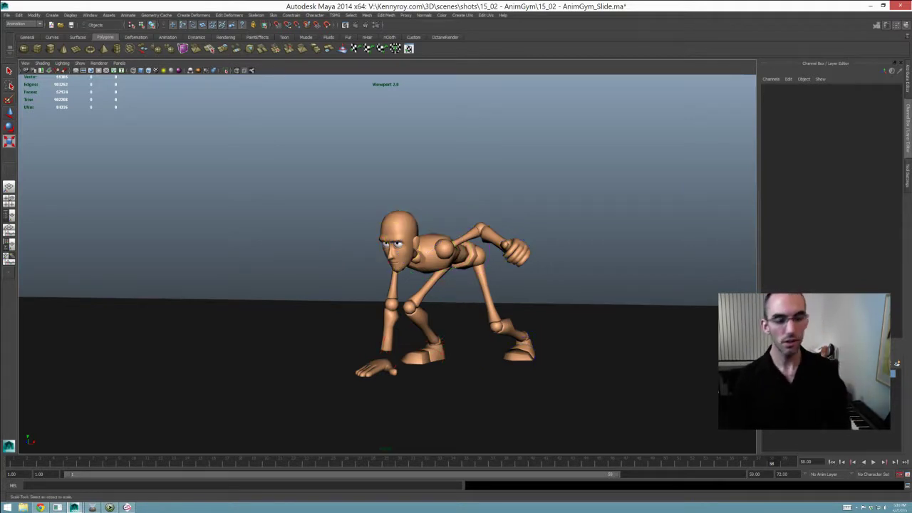
click(875, 463)
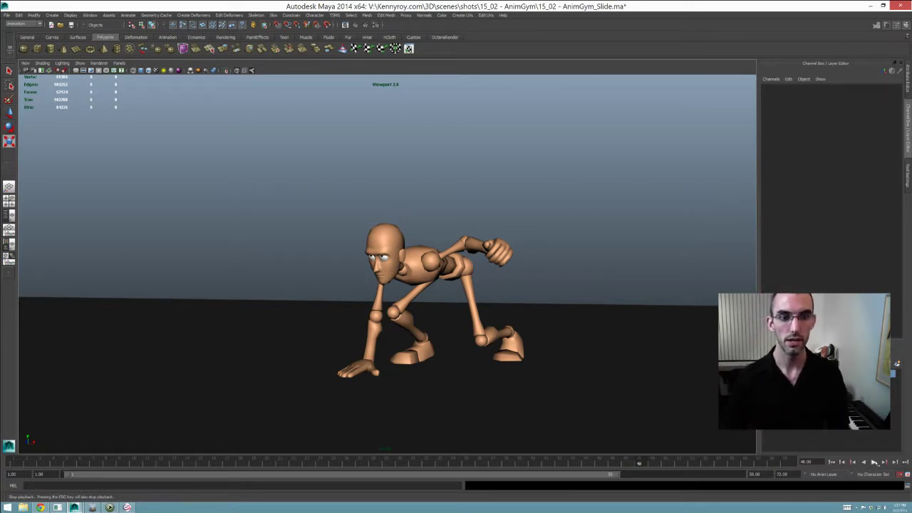
click(874, 462)
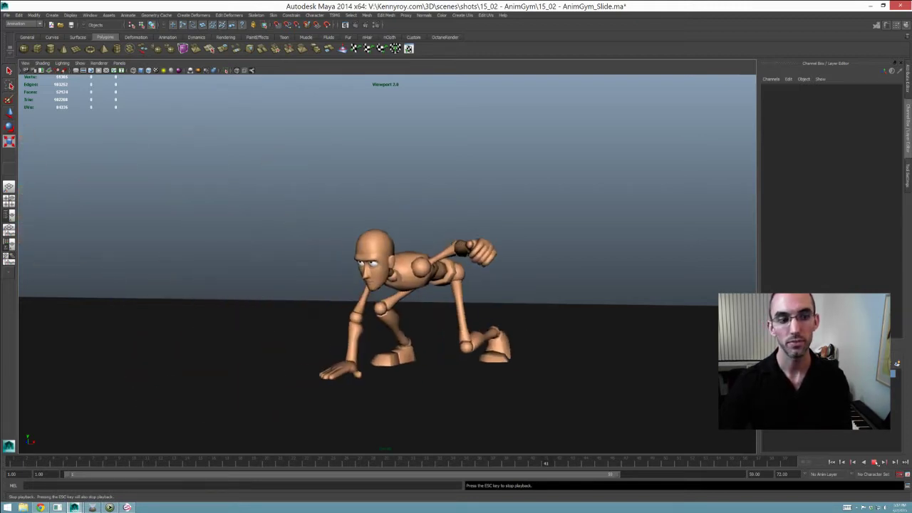
click(876, 463)
mouse_move(521, 466)
mouse_down()
mouse_move(544, 467)
mouse_move(467, 465)
mouse_move(545, 471)
mouse_move(416, 465)
mouse_move(539, 475)
mouse_move(510, 470)
mouse_up()
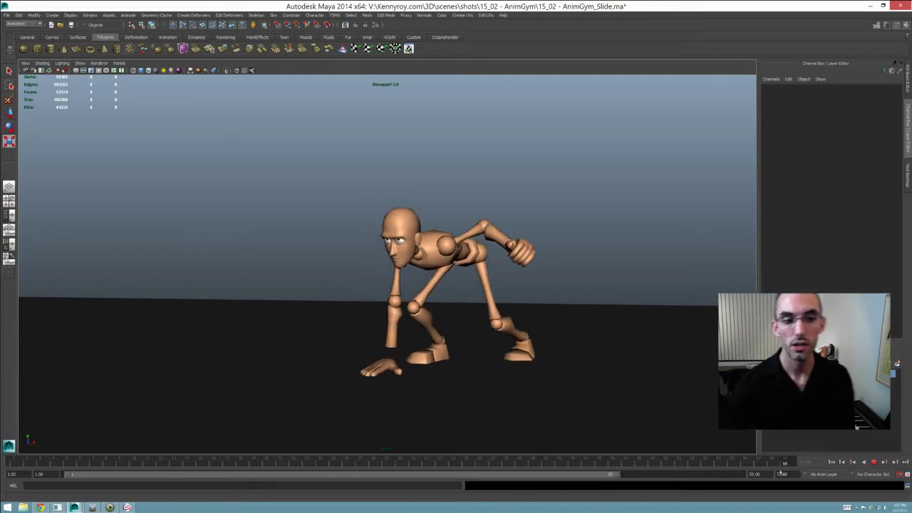
drag(781, 472, 781, 471)
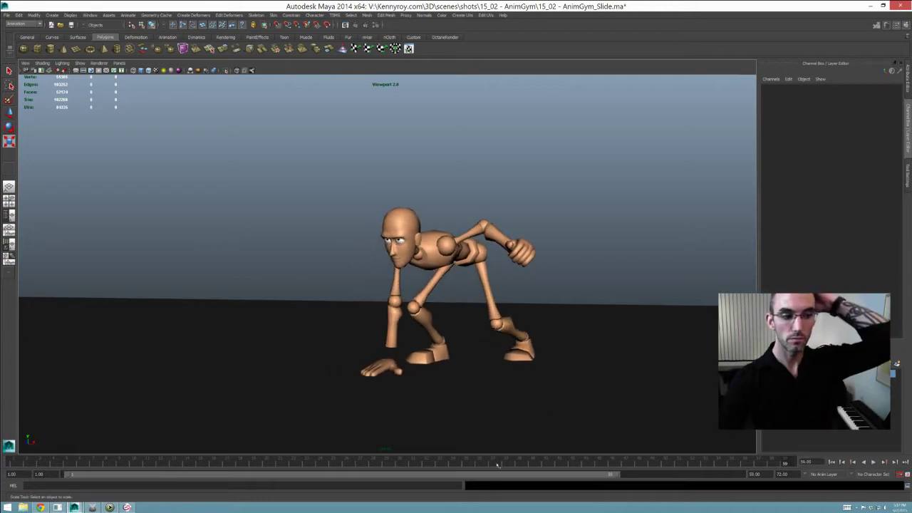
mouse_move(498, 465)
mouse_down()
mouse_move(681, 460)
mouse_move(414, 471)
mouse_move(837, 447)
mouse_move(335, 466)
mouse_up()
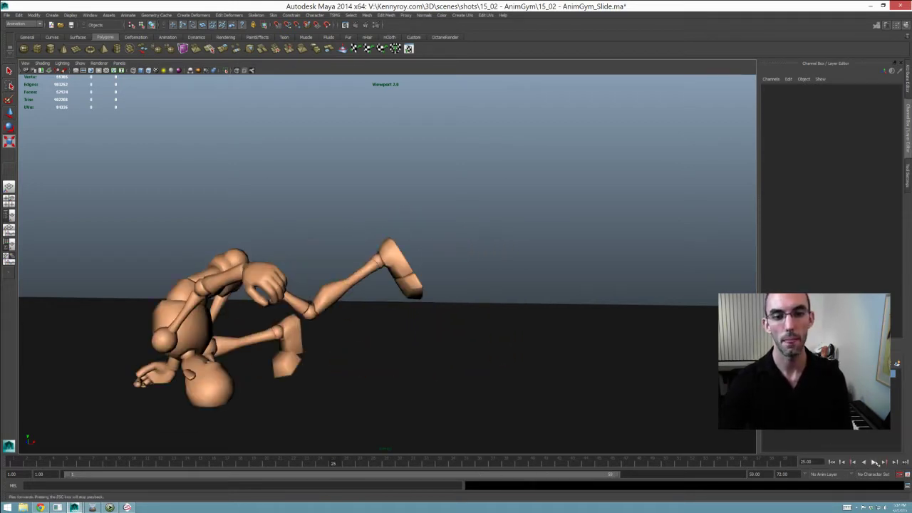
click(875, 462)
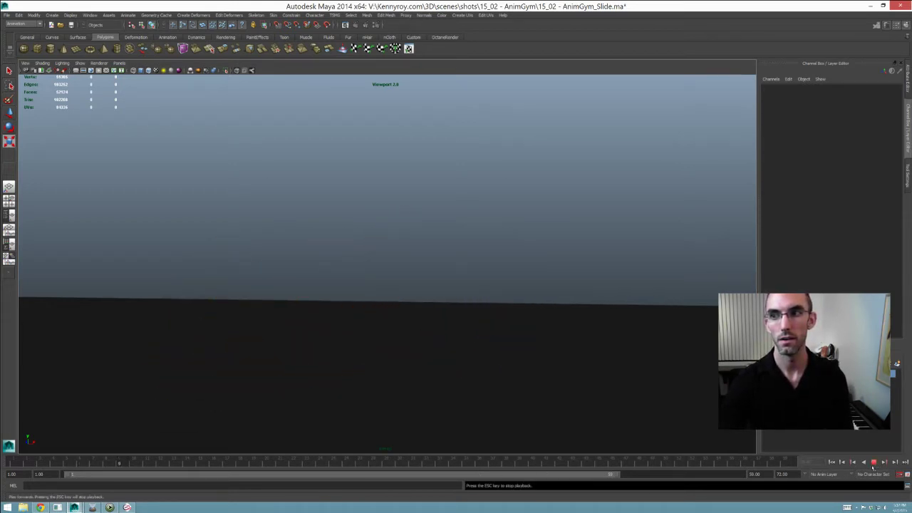